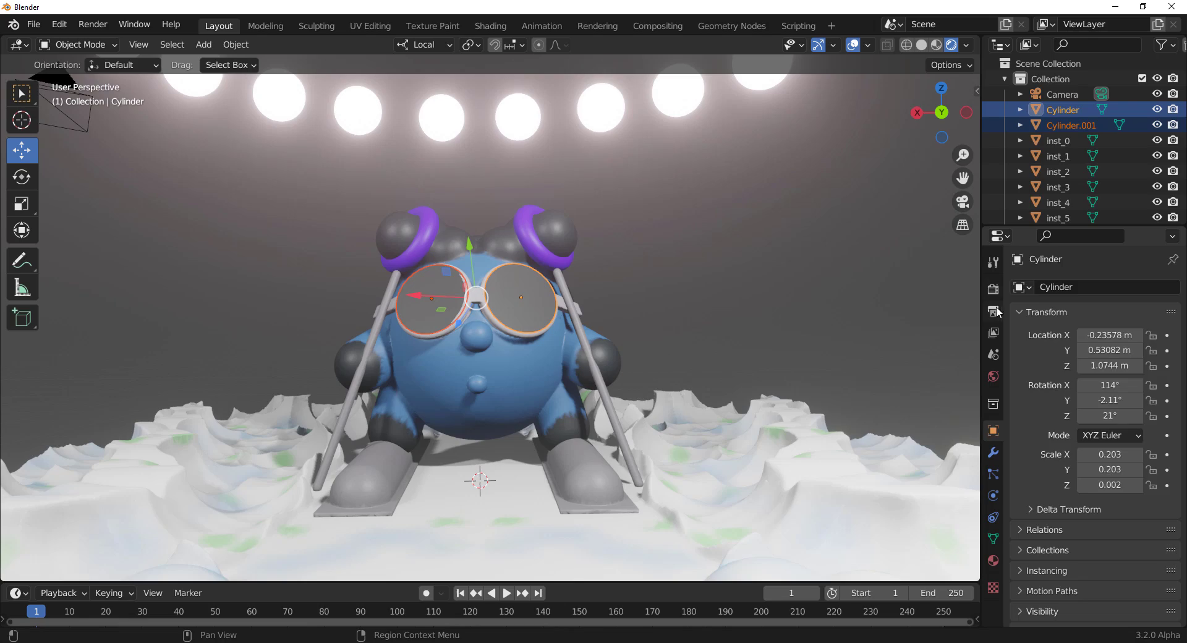
Set the scene's render engine to Cycles and deselect the two goggle lenses
{"action": "left_click", "coordinate": [1130, 287]}
{"action": "left_click", "coordinate": [1110, 358]}
{"action": "left_click", "coordinate": [1130, 287]}
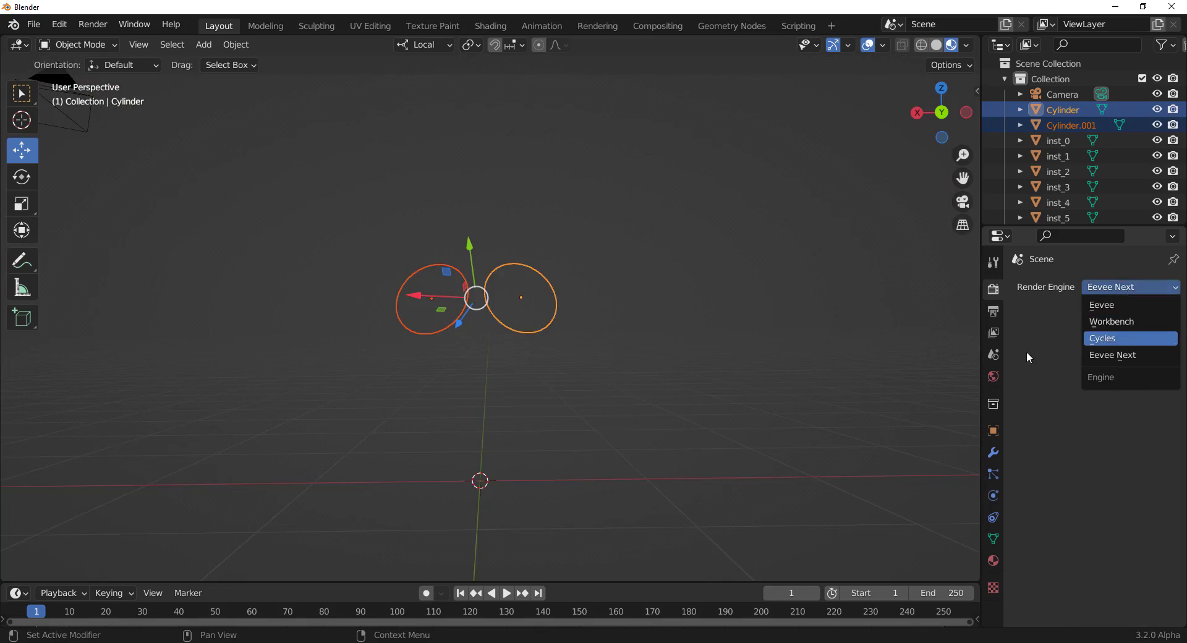
{"action": "left_click", "coordinate": [1106, 339]}
{"action": "left_click", "coordinate": [868, 313]}
{"action": "middle_click_drag", "start_coordinate": [868, 314], "coordinate": [839, 311]}
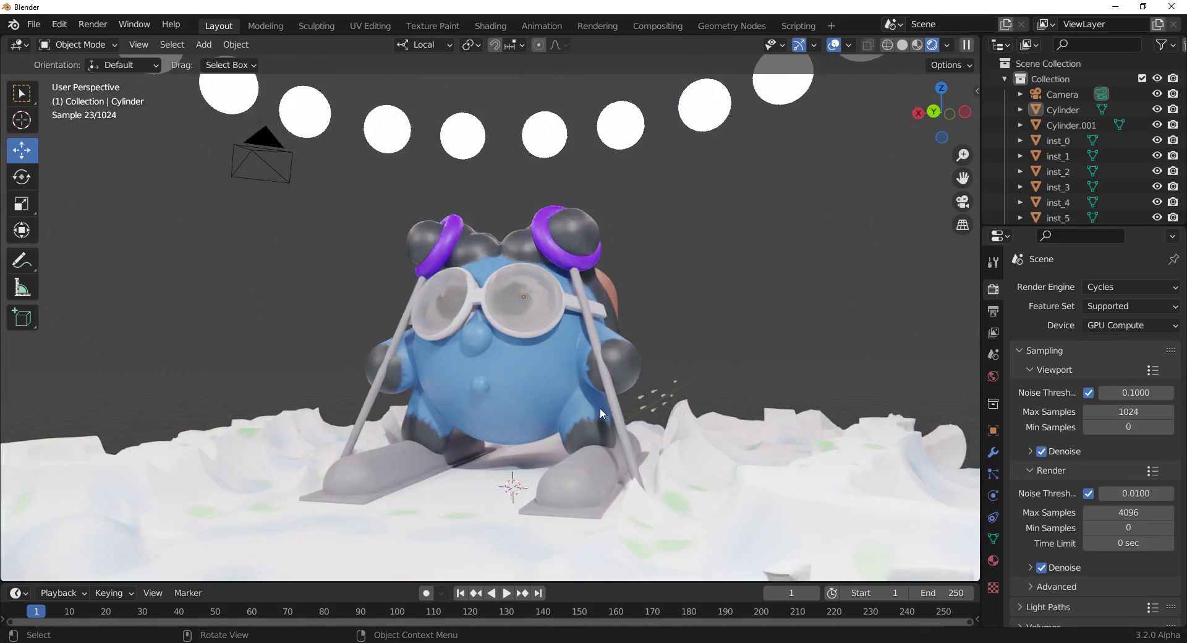
{"action": "middle_click_drag", "start_coordinate": [599, 407], "coordinate": [27, 323]}
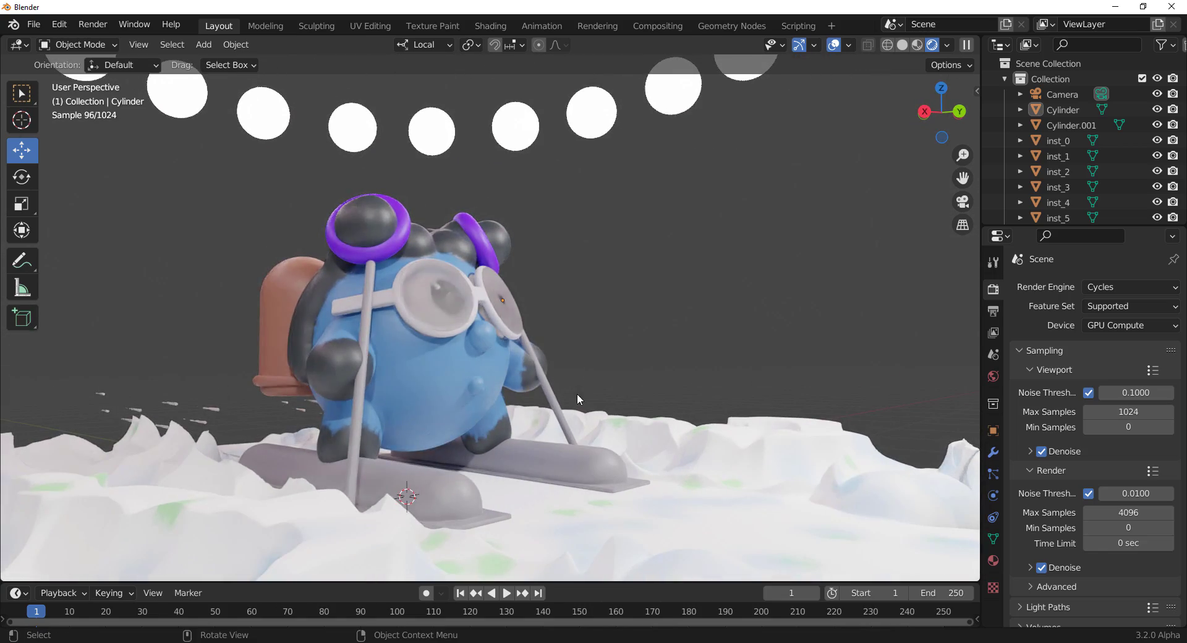
{"action": "middle_click_drag", "start_coordinate": [577, 393], "coordinate": [507, 371]}
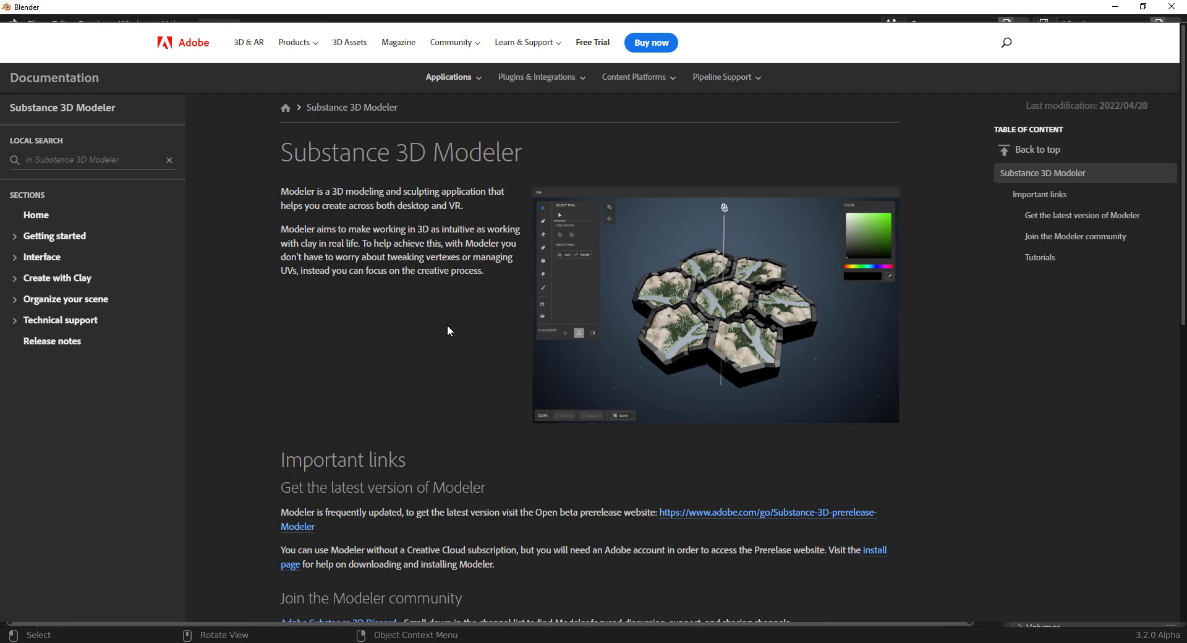
Switch to Adobe Substance 3D Modeler and start a new project from the welcome screen
{"action": "middle_click", "coordinate": [932, 187]}
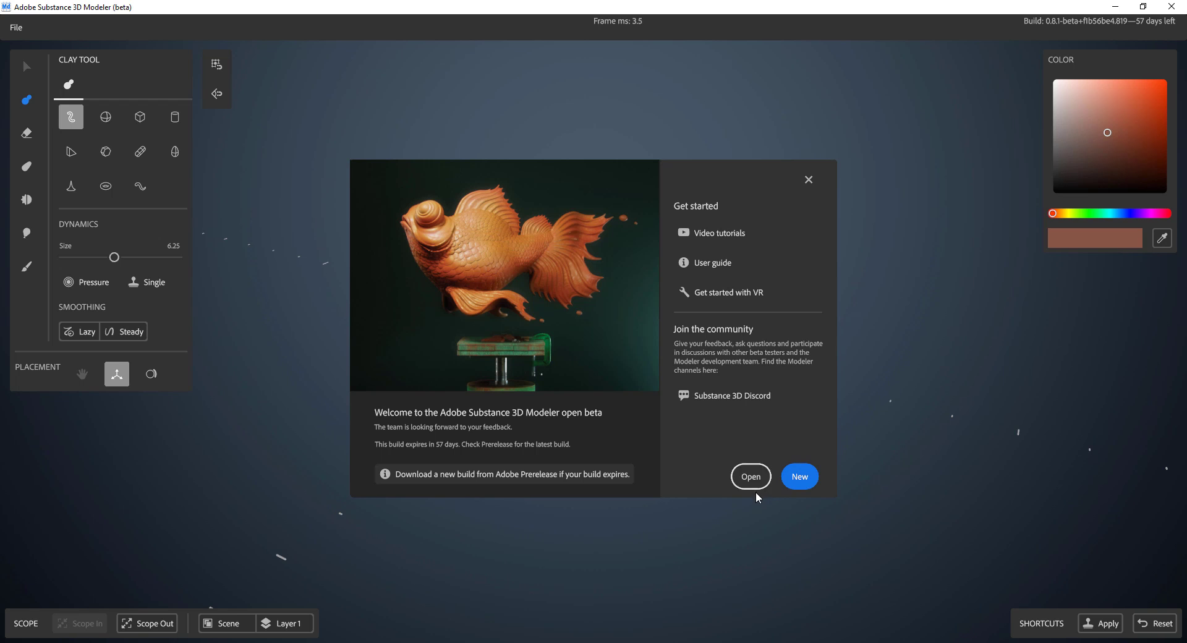
{"action": "left_click", "coordinate": [801, 483]}
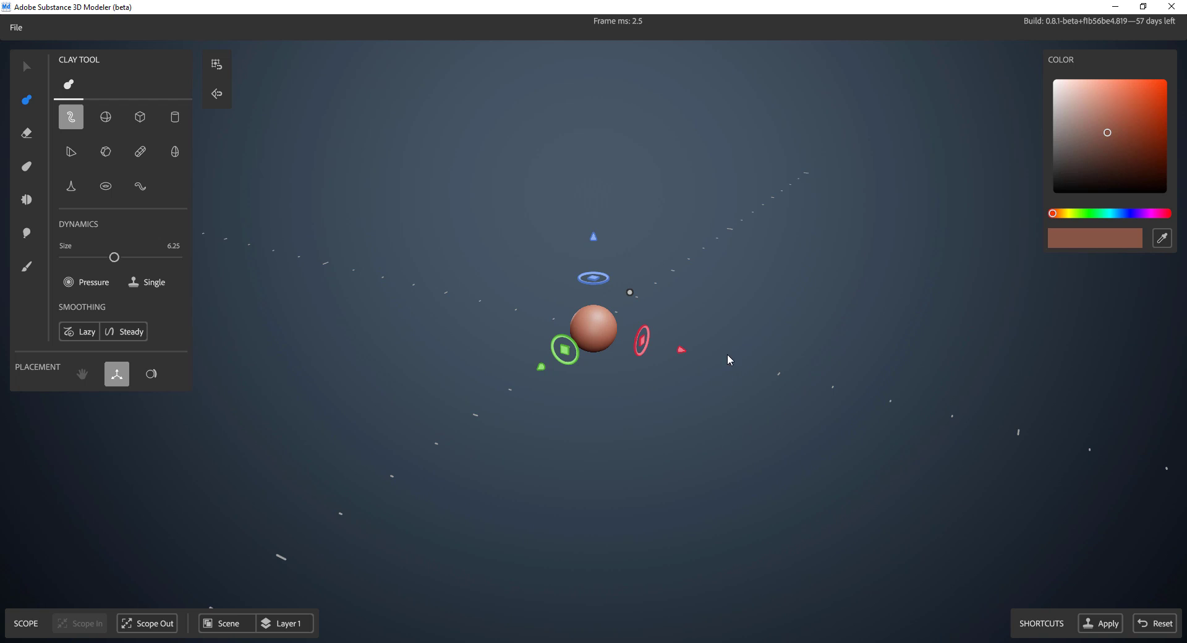
Try the torus clay brush, enlarging it to size 6.47 and adjusting its ring shape
{"action": "left_click_drag", "start_coordinate": [735, 328], "coordinate": [831, 291], "text": "alt"}
{"action": "right_click_drag", "start_coordinate": [574, 231], "coordinate": [694, 396], "text": "alt"}
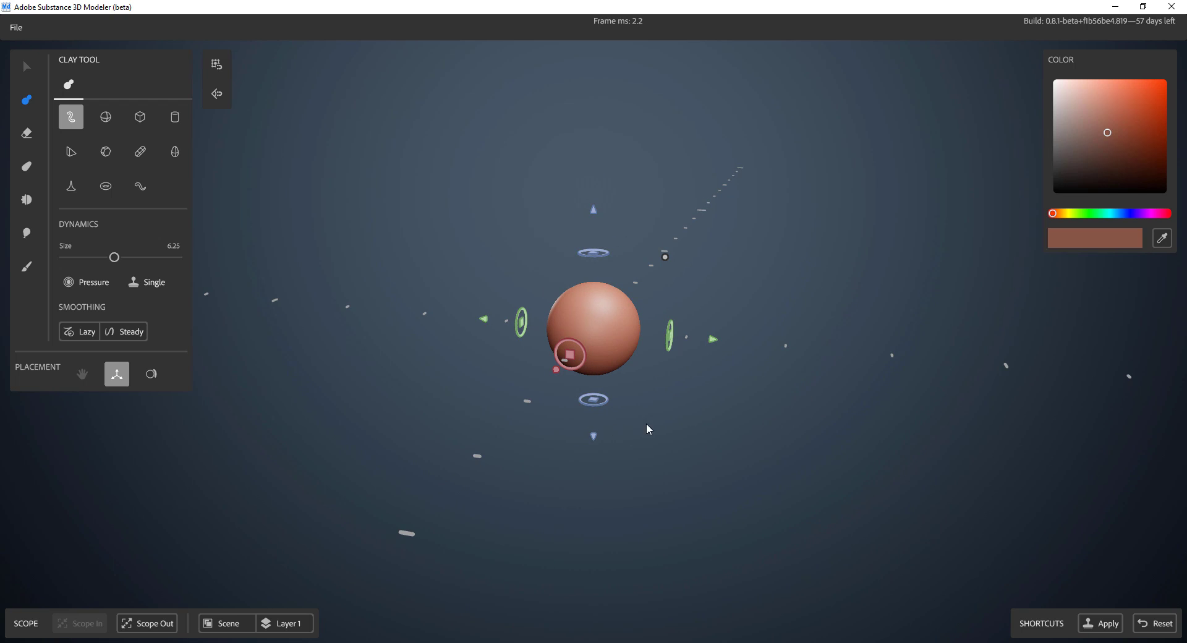
{"action": "middle_click_drag", "start_coordinate": [641, 402], "coordinate": [628, 438], "text": "alt"}
{"action": "left_click_drag", "start_coordinate": [628, 438], "coordinate": [627, 389], "text": "alt"}
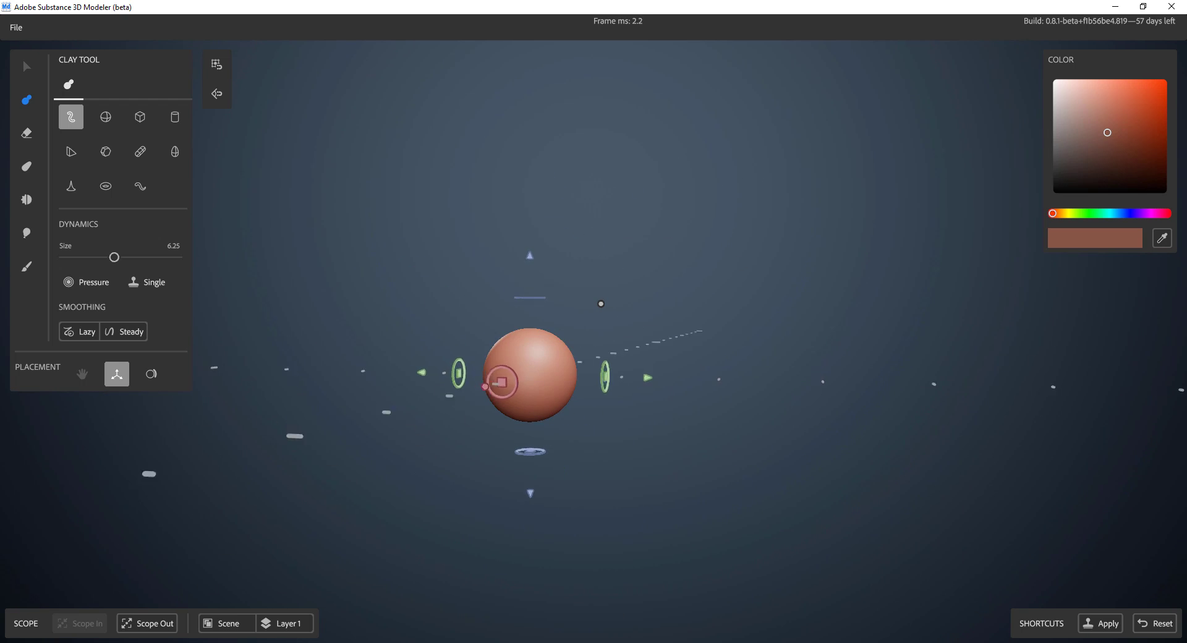
{"action": "left_click_drag", "start_coordinate": [601, 304], "coordinate": [732, 329], "text": "alt"}
{"action": "left_click_drag", "start_coordinate": [732, 329], "coordinate": [692, 337]}
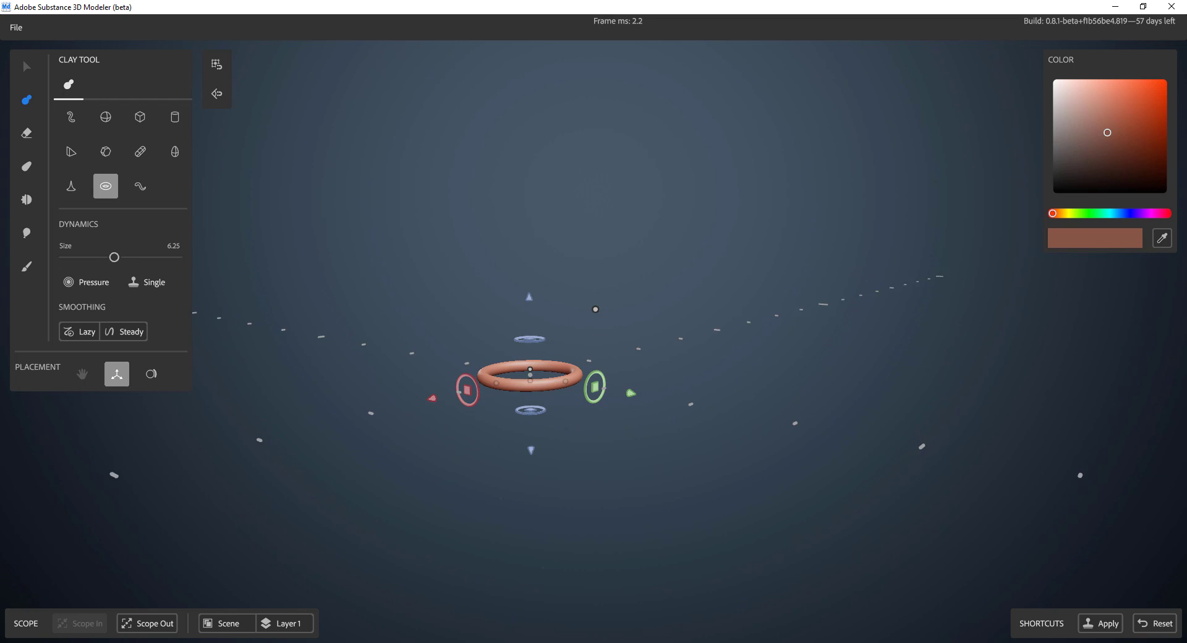
{"action": "left_click_drag", "start_coordinate": [618, 334], "coordinate": [619, 361], "text": "alt"}
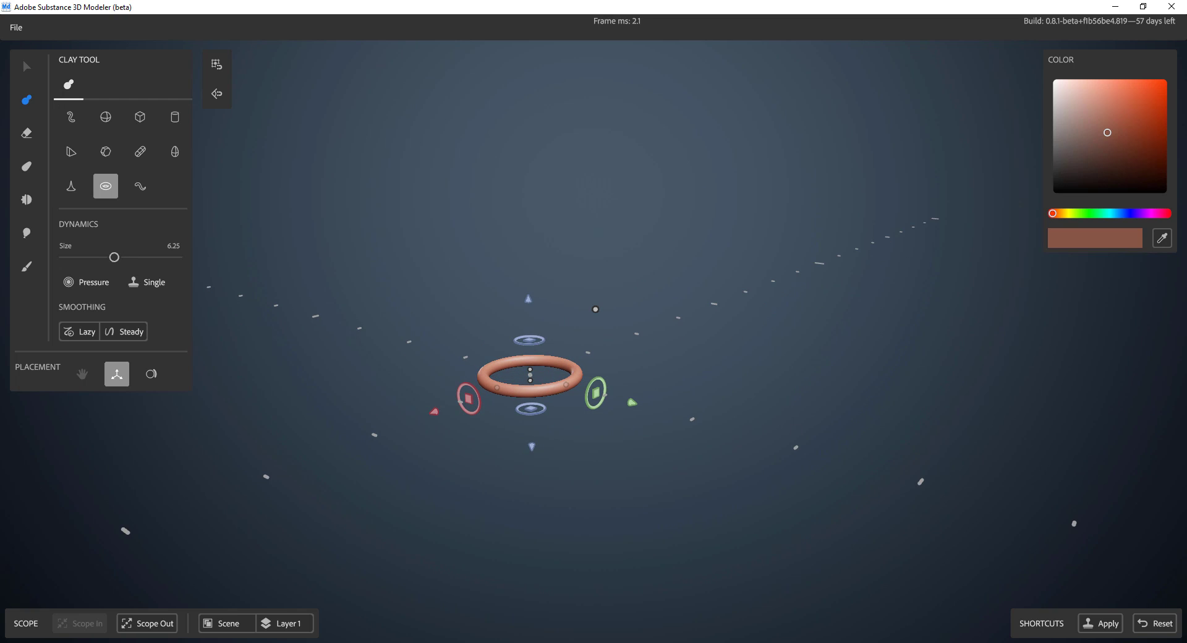
{"action": "left_click_drag", "start_coordinate": [596, 310], "coordinate": [624, 329]}
{"action": "mouse_move", "coordinate": [560, 429]}
{"action": "left_mouse_down", "text": "alt"}
{"action": "mouse_move", "coordinate": [612, 426]}
{"action": "mouse_move", "coordinate": [563, 422]}
{"action": "left_mouse_up", "text": "alt"}
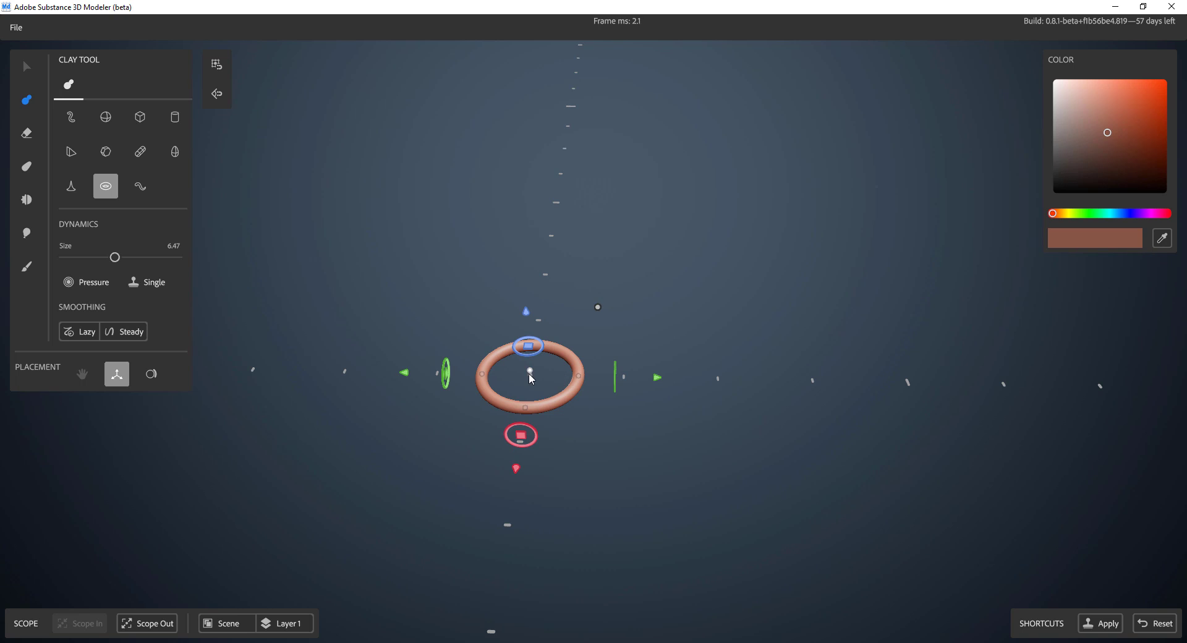
{"action": "mouse_move", "coordinate": [530, 371]}
{"action": "left_mouse_down"}
{"action": "mouse_move", "coordinate": [530, 337]}
{"action": "mouse_move", "coordinate": [532, 376]}
{"action": "mouse_move", "coordinate": [529, 356]}
{"action": "left_mouse_up"}
Try the tapered ellipsoid clay brush and reshape its preview
{"action": "left_click", "coordinate": [177, 157]}
{"action": "left_click_drag", "start_coordinate": [737, 387], "coordinate": [656, 337], "text": "alt"}
{"action": "mouse_move", "coordinate": [533, 336]}
{"action": "left_mouse_down"}
{"action": "mouse_move", "coordinate": [536, 362]}
{"action": "mouse_move", "coordinate": [538, 328]}
{"action": "mouse_move", "coordinate": [541, 351]}
{"action": "left_mouse_up"}
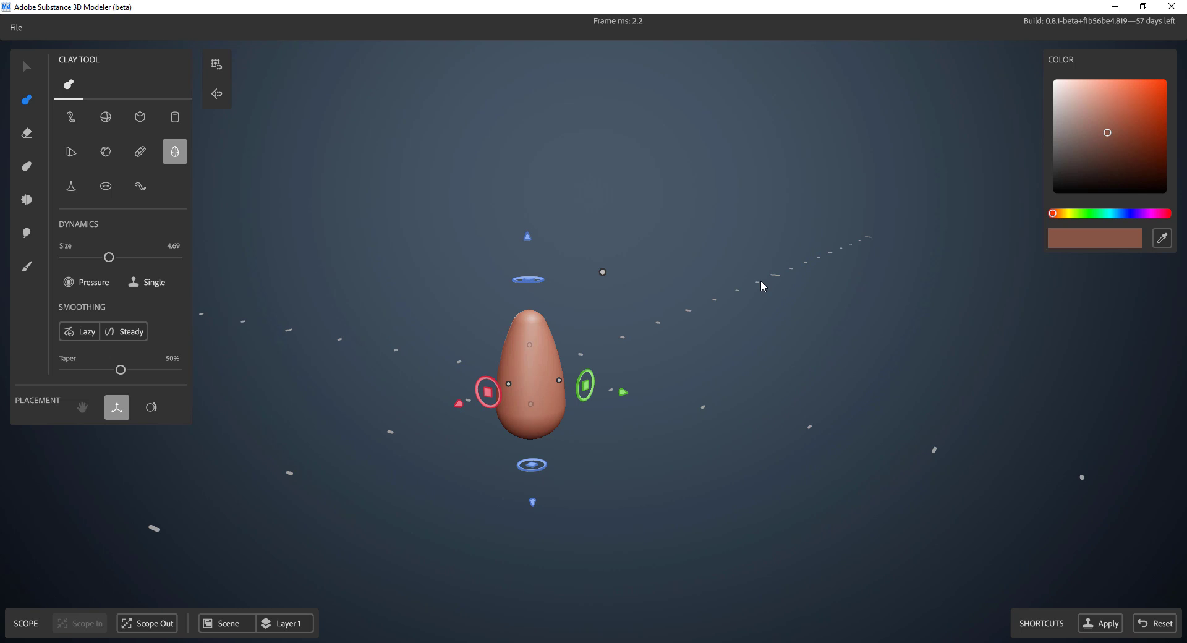
Try mirror symmetry with the ellipsoid brush
{"action": "right_click", "coordinate": [838, 142]}
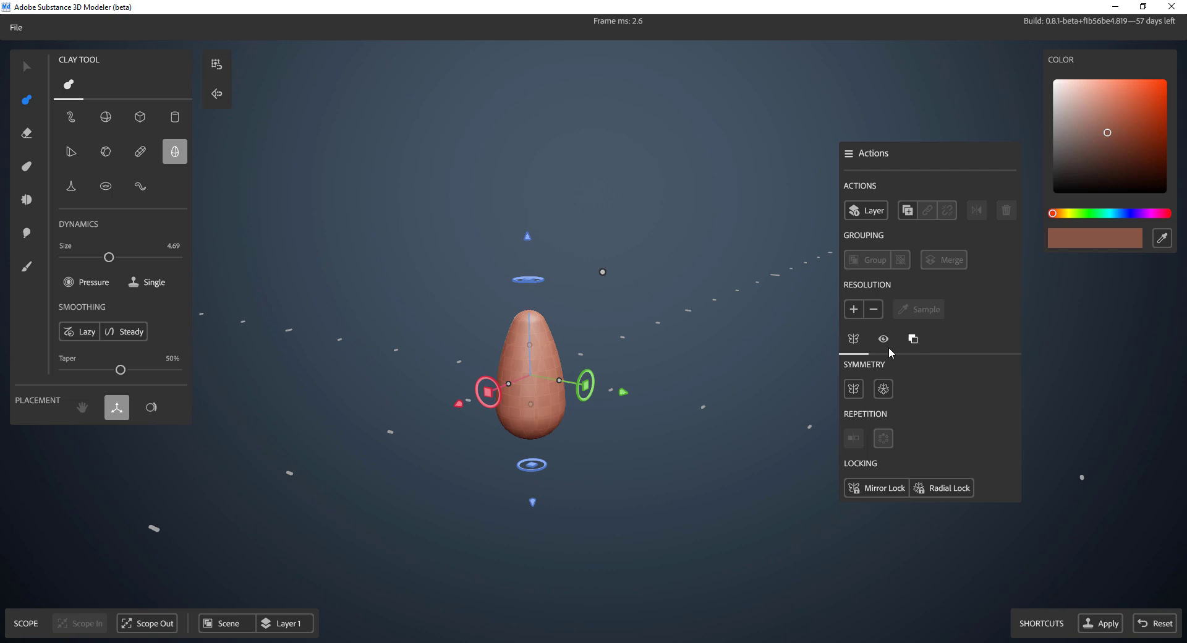
{"action": "left_click", "coordinate": [853, 388]}
{"action": "left_click_drag", "start_coordinate": [708, 340], "coordinate": [291, 272], "text": "alt"}
{"action": "scroll", "coordinate": [292, 272], "scroll_direction": "up", "scroll_amount": 5}
{"action": "scroll", "coordinate": [291, 272], "scroll_direction": "down", "scroll_amount": 3}
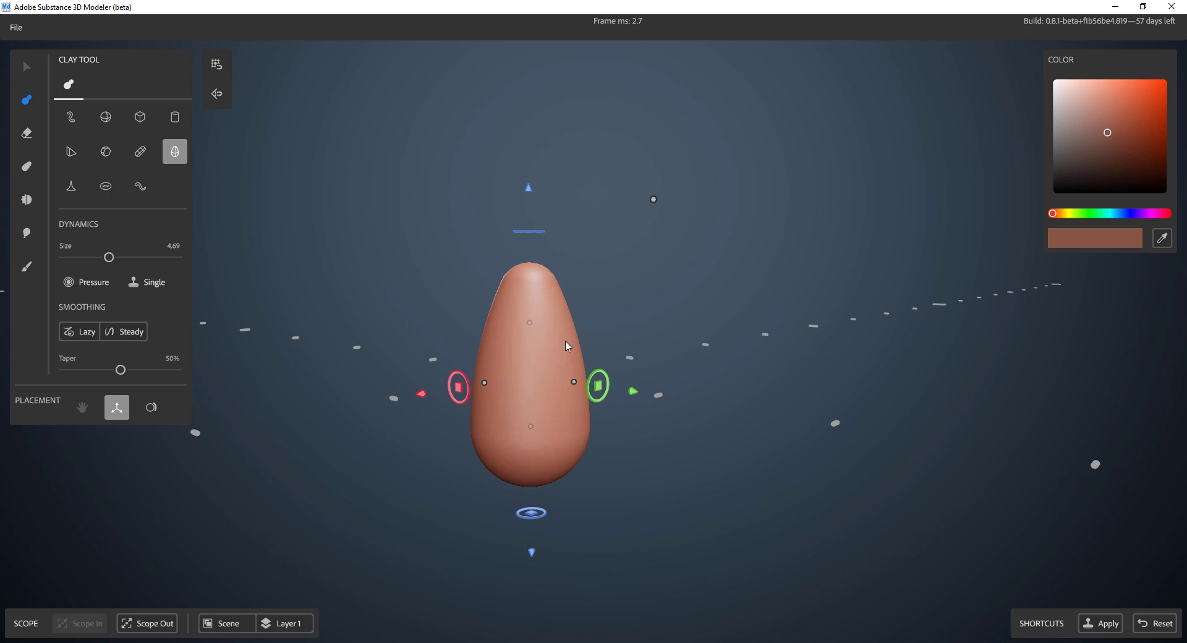
Scale the sphere clay brush up to size 0.15 and apply it as a large clay sphere at the scene's centre
{"action": "left_click", "coordinate": [105, 118]}
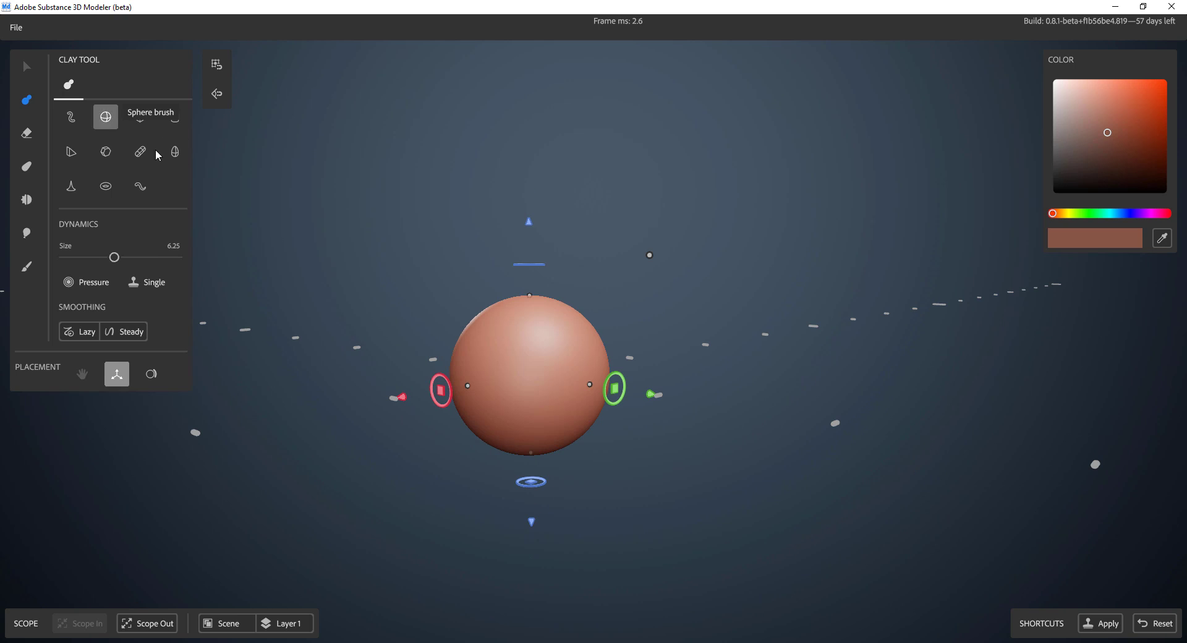
{"action": "left_click_drag", "start_coordinate": [558, 441], "coordinate": [582, 457], "text": "alt"}
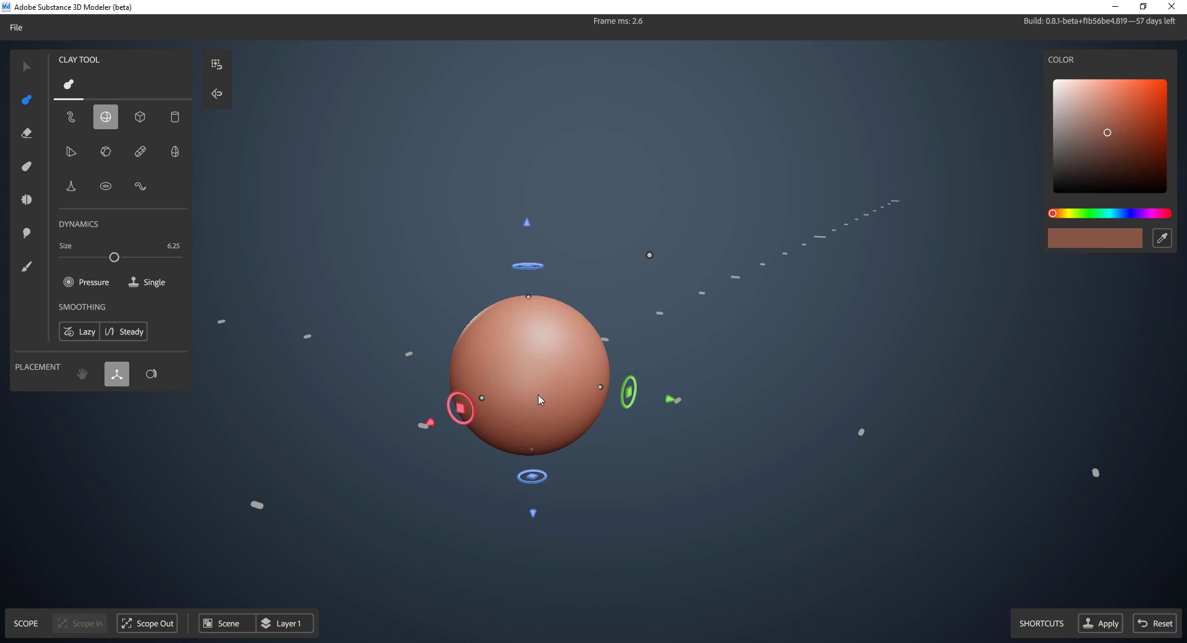
{"action": "left_click", "coordinate": [151, 378]}
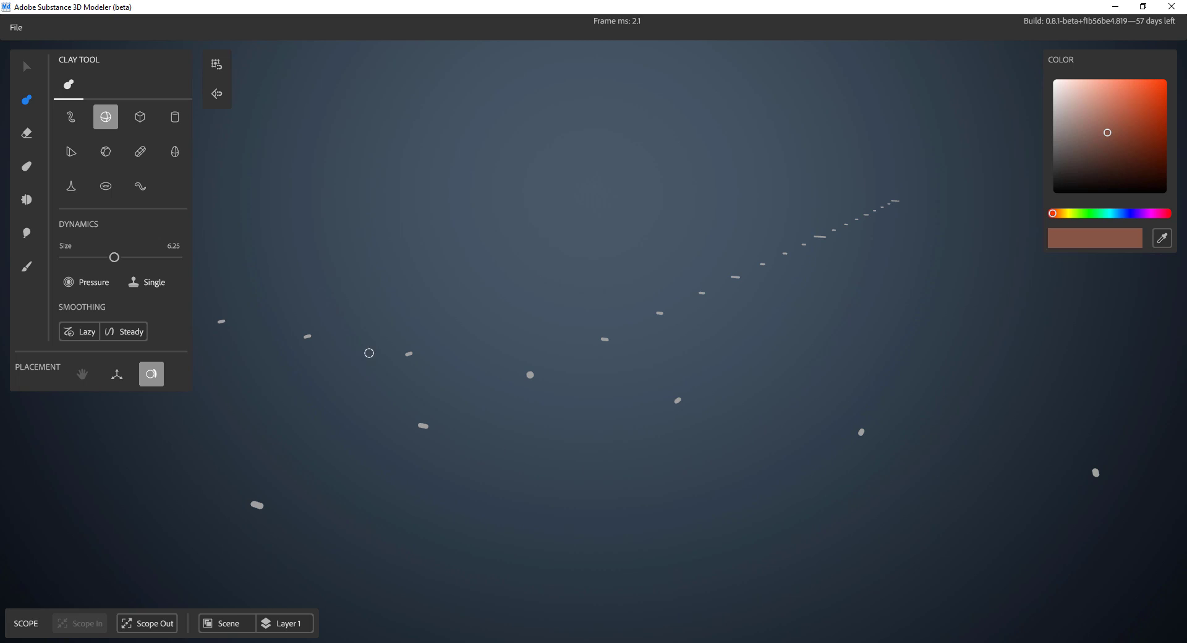
{"action": "left_click", "coordinate": [118, 374]}
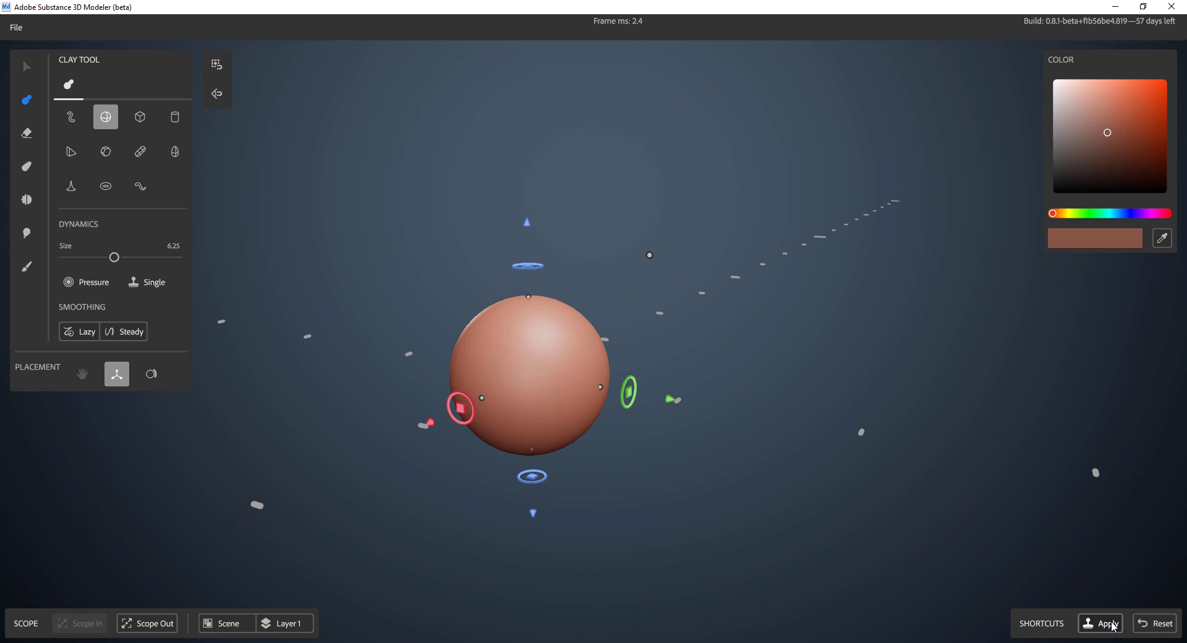
{"action": "left_click_drag", "start_coordinate": [649, 254], "coordinate": [871, 164]}
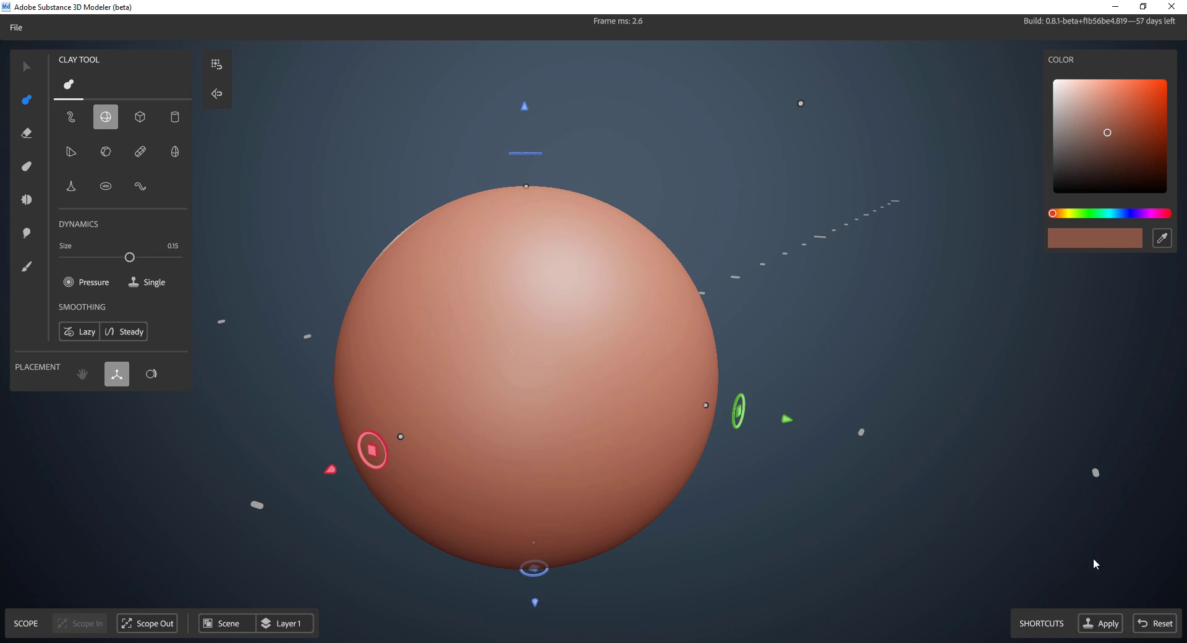
{"action": "left_click", "coordinate": [1104, 625]}
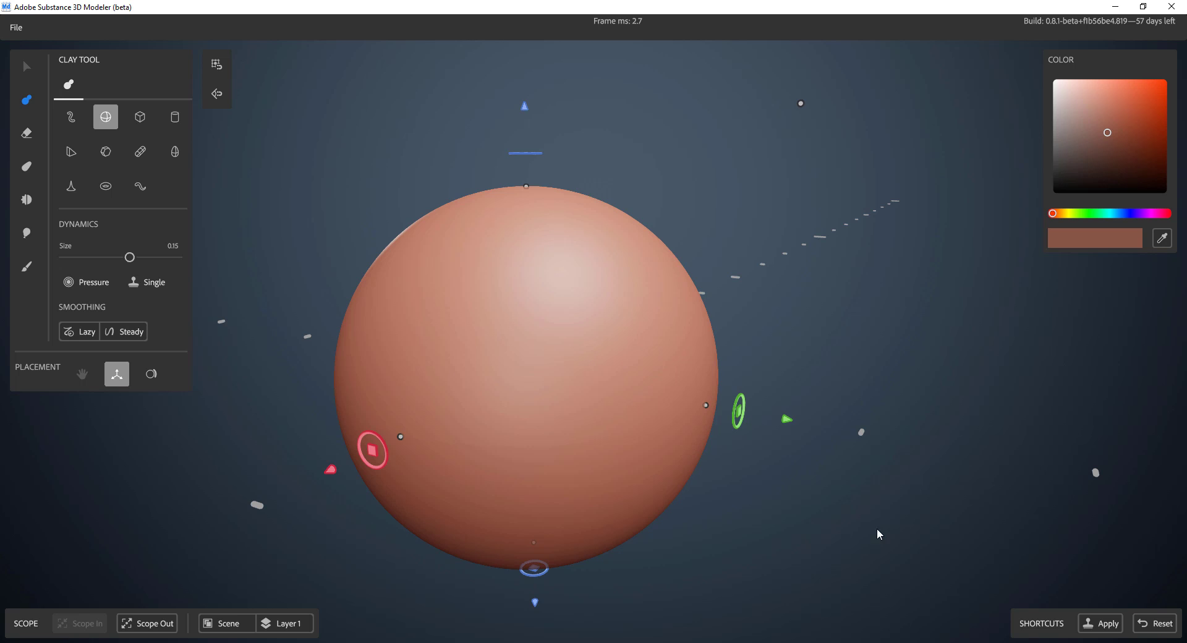
Set the sphere brush to surface placement and reduce its size to 8.02
{"action": "left_click", "coordinate": [151, 374]}
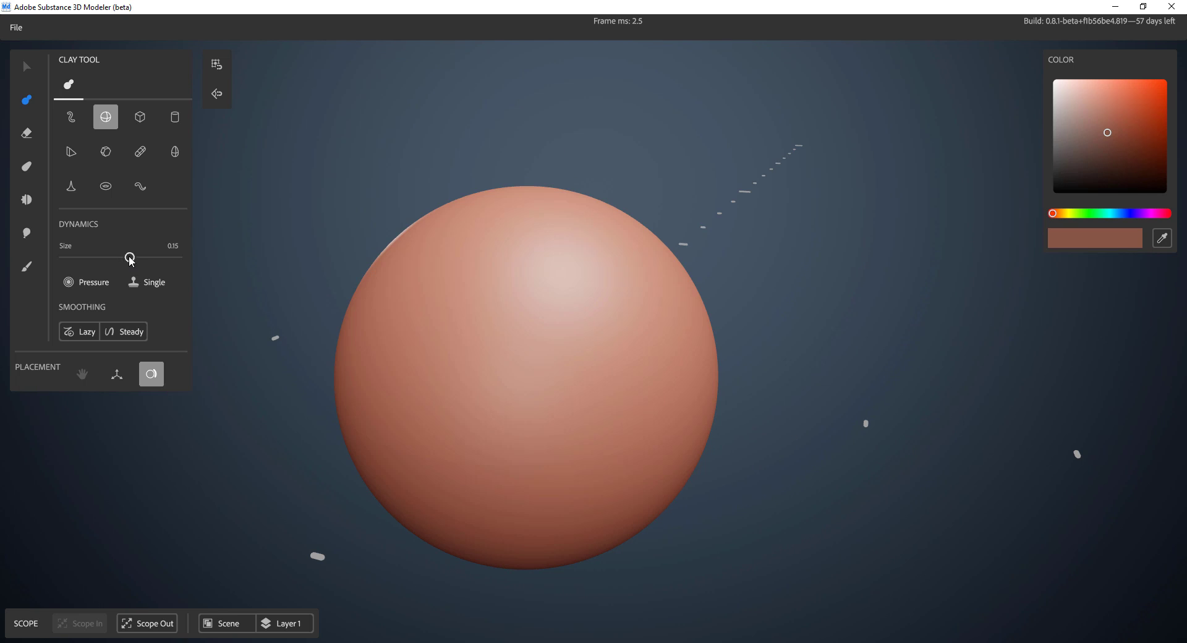
{"action": "left_click_drag", "start_coordinate": [129, 258], "coordinate": [76, 257]}
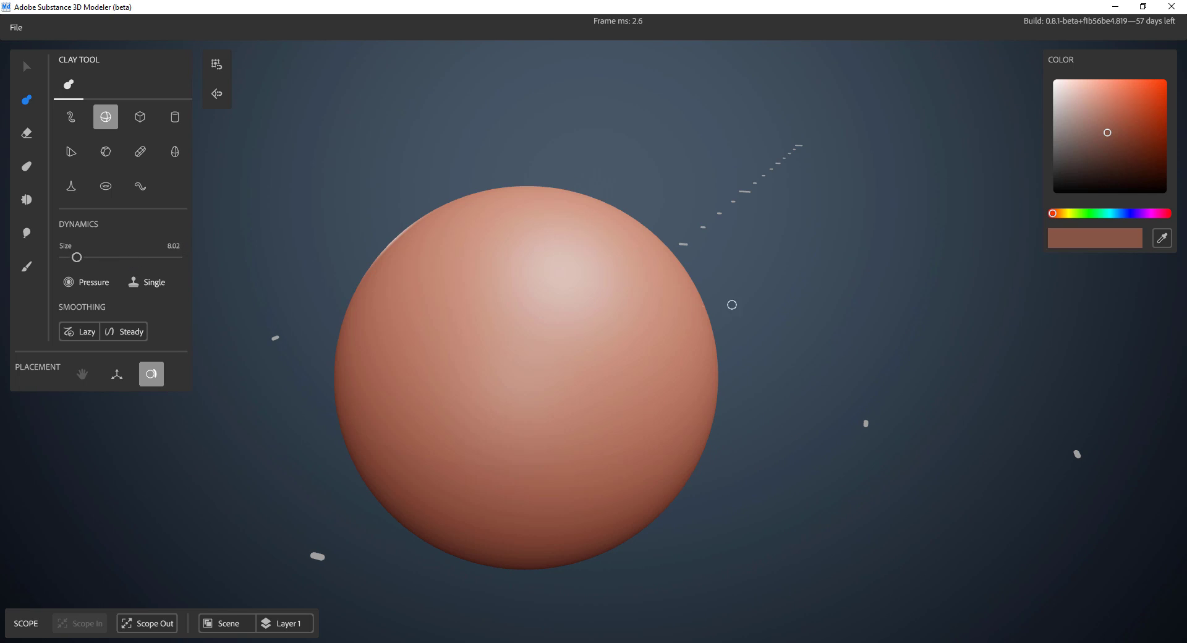
Try stamping small clay balls and a clay stroke on the large sphere's surface, and undo them
{"action": "left_click", "coordinate": [613, 259]}
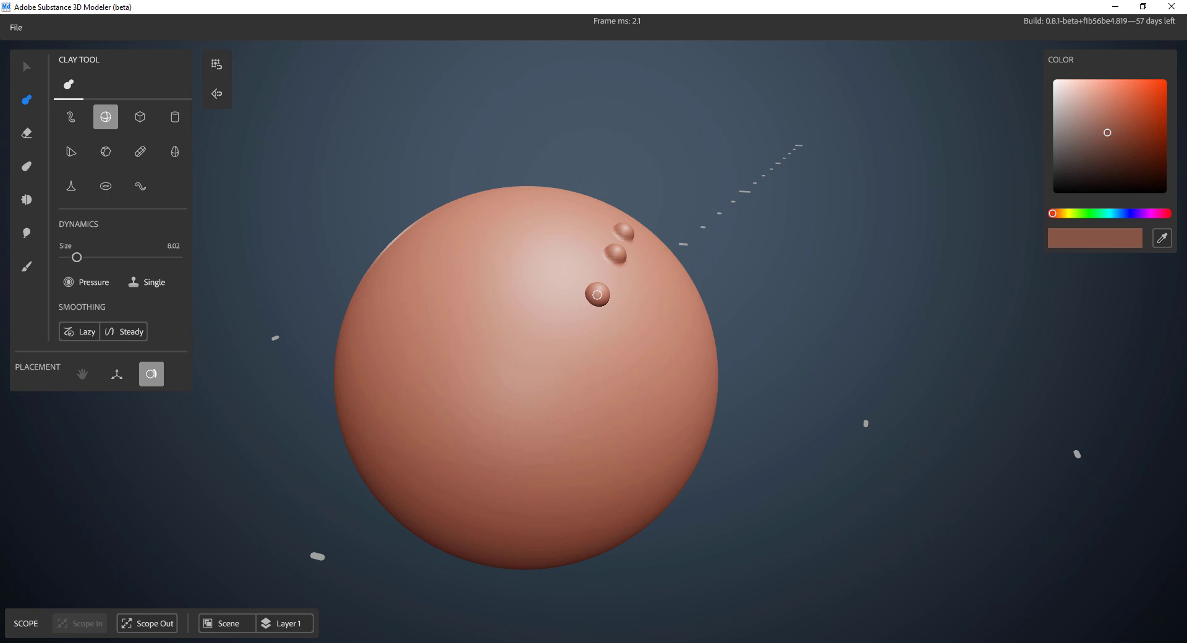
{"action": "left_click", "coordinate": [597, 293]}
{"action": "left_click", "coordinate": [561, 324]}
{"action": "left_click", "coordinate": [589, 217]}
{"action": "left_click_drag", "start_coordinate": [576, 232], "coordinate": [506, 312]}
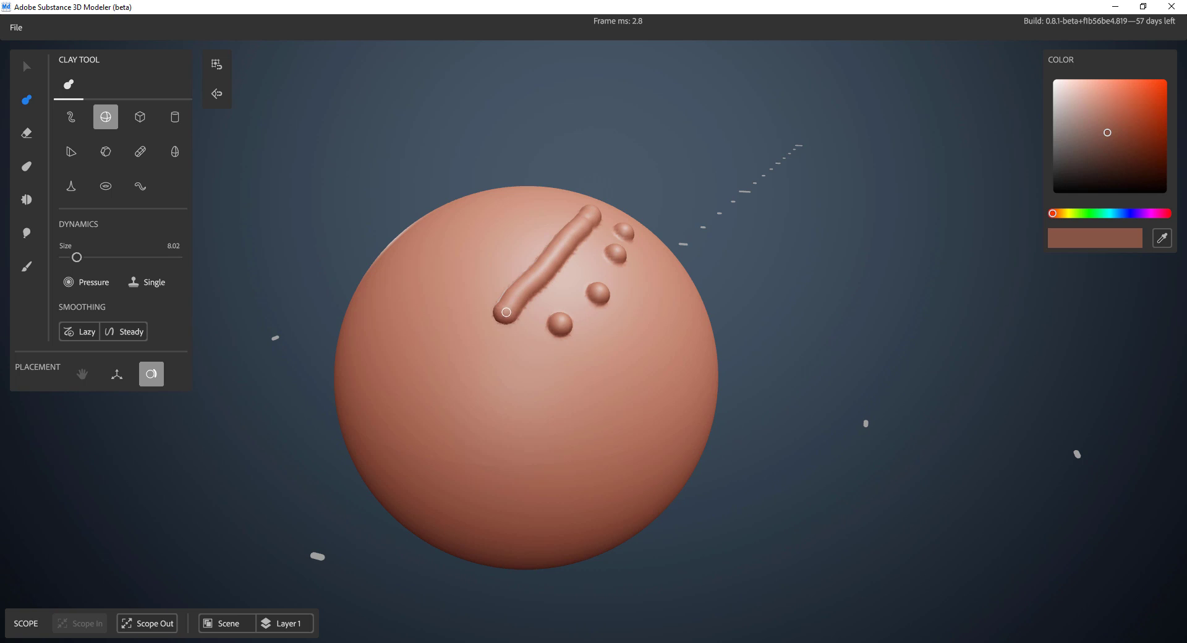
{"action": "key", "text": "ctrl+z"}
{"action": "key", "text": "ctrl+z"}
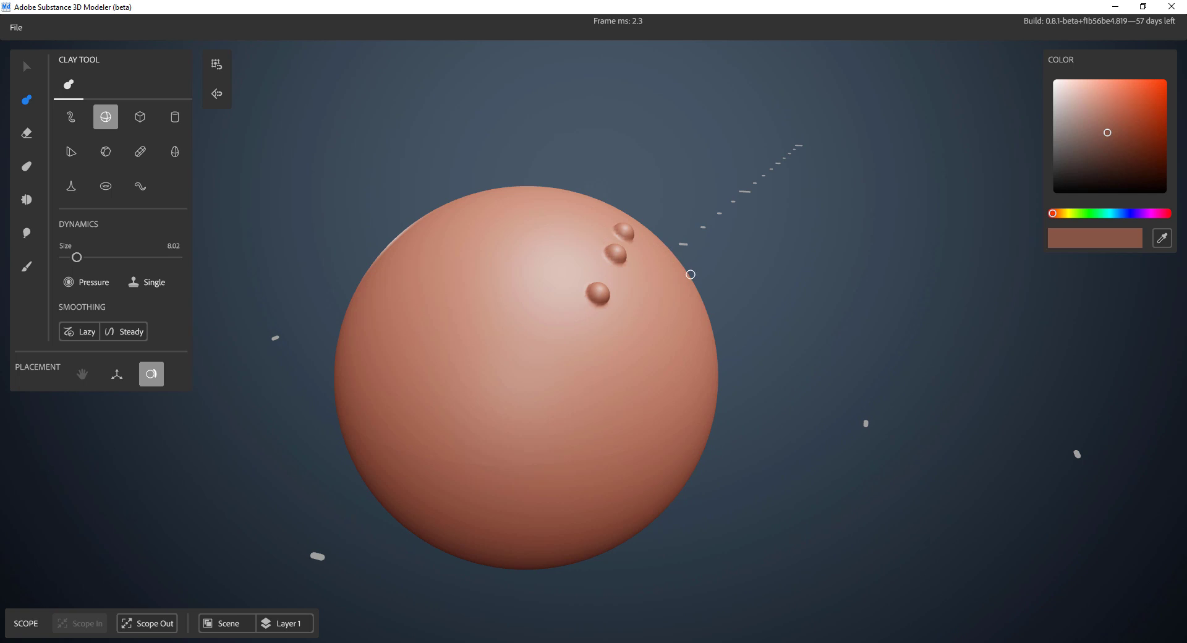
{"action": "left_click", "coordinate": [557, 257]}
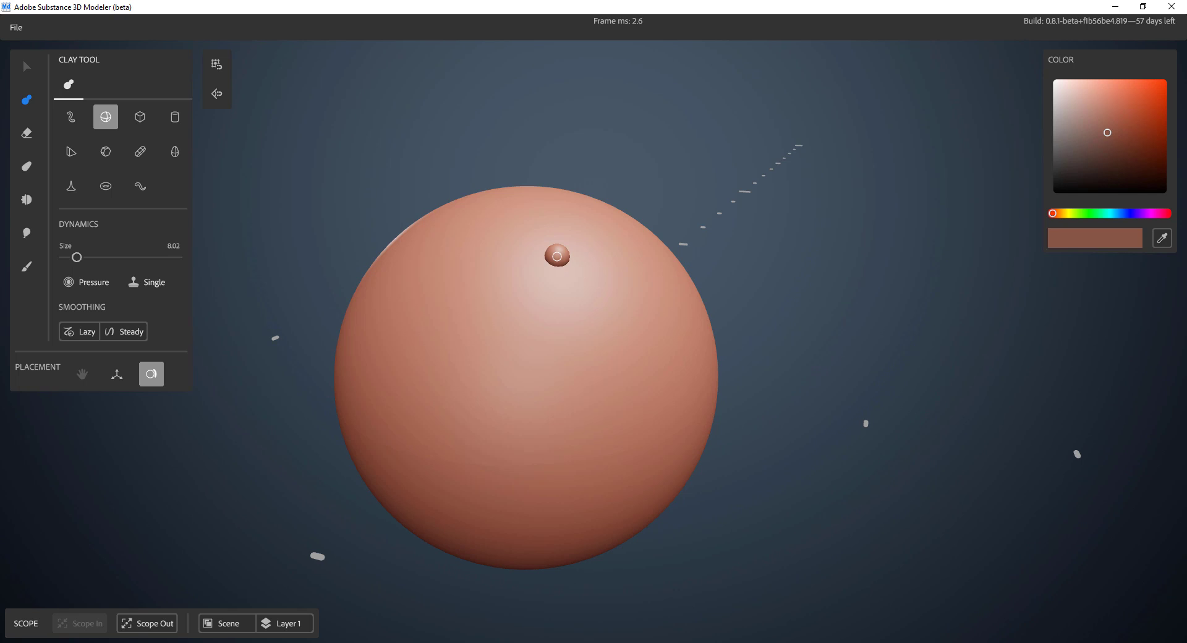
Enable mirror symmetry for sculpting on the large sphere
{"action": "right_click", "coordinate": [684, 114]}
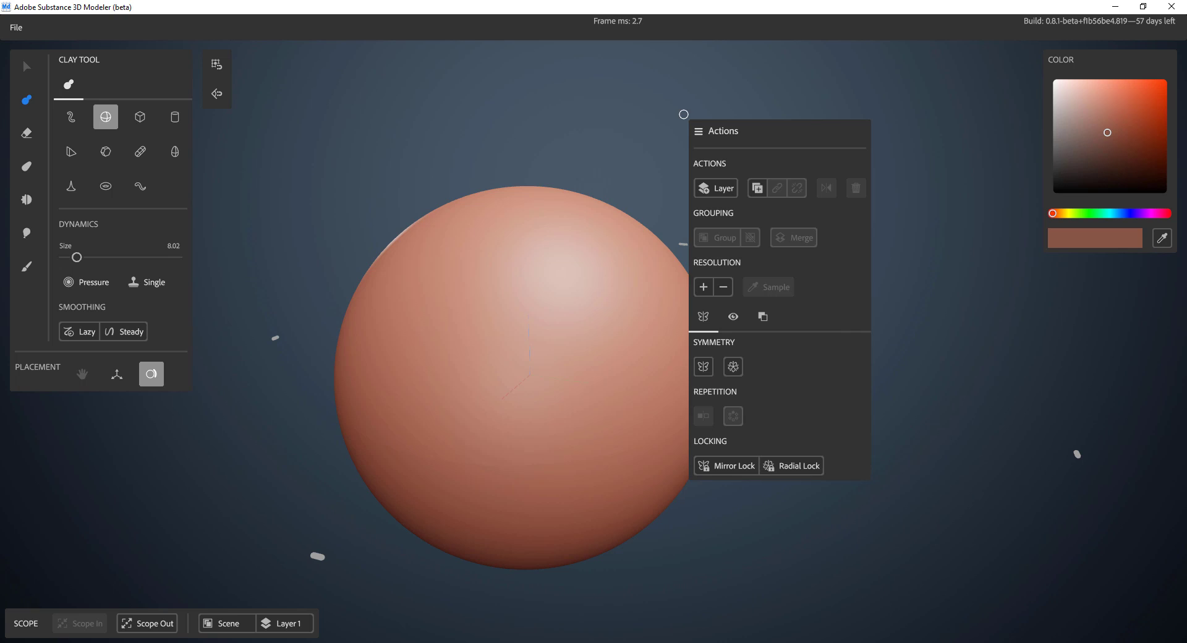
{"action": "left_click", "coordinate": [704, 367]}
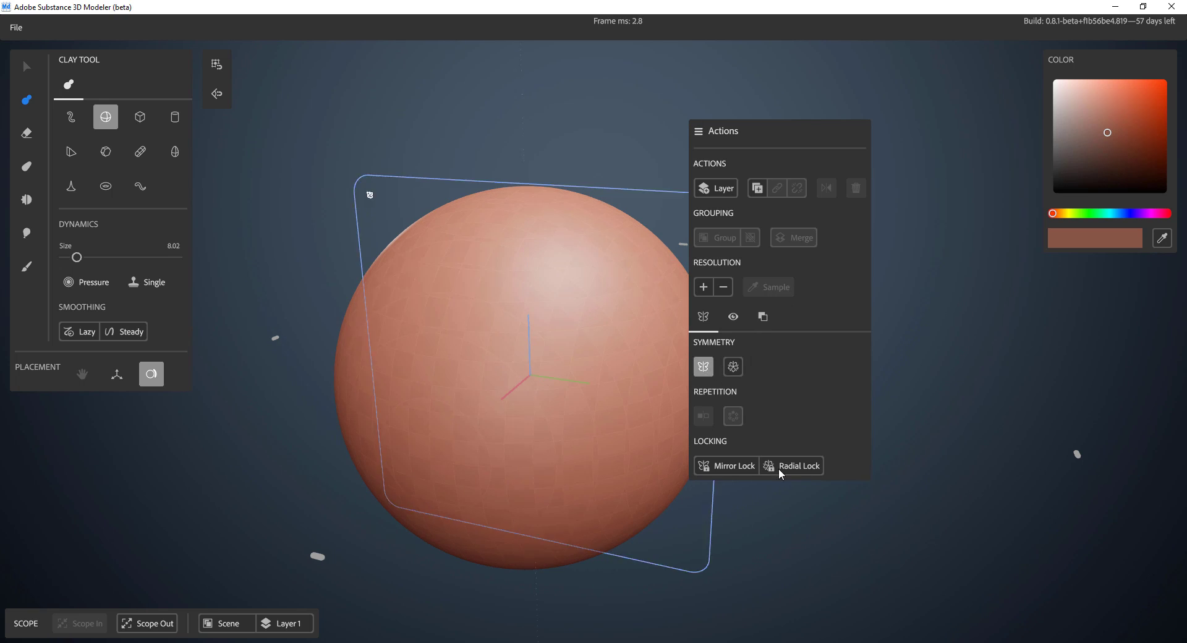
{"action": "left_click_drag", "start_coordinate": [996, 437], "coordinate": [958, 405], "text": "alt"}
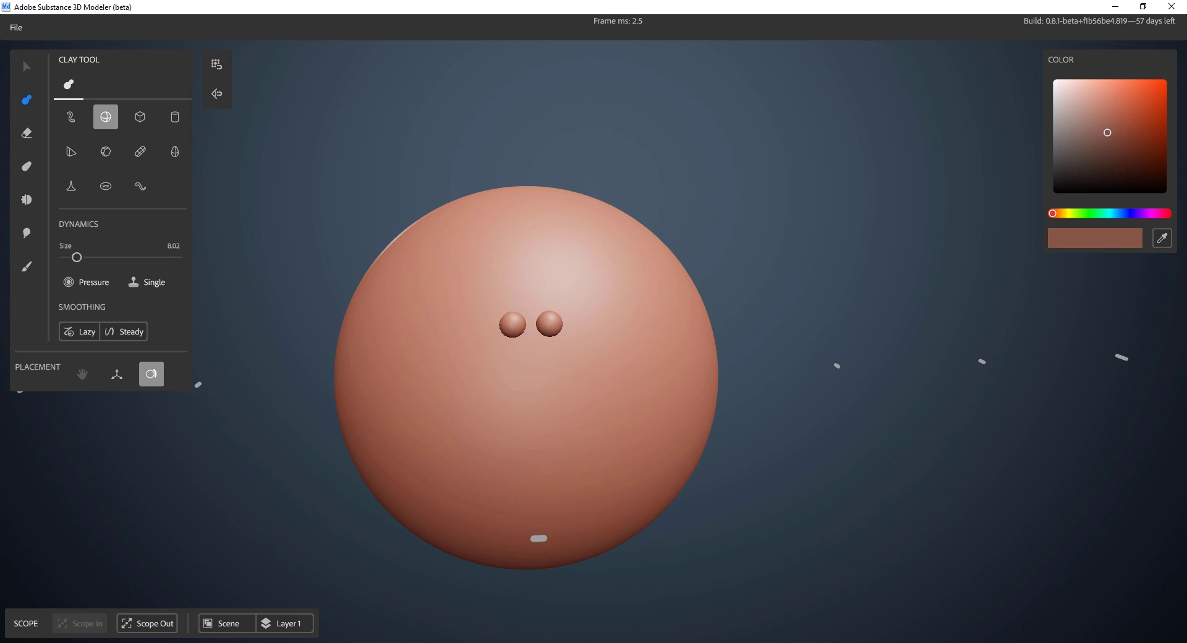
{"action": "mouse_move", "coordinate": [707, 373]}
{"action": "left_mouse_down", "text": "alt"}
{"action": "mouse_move", "coordinate": [677, 401]}
{"action": "mouse_move", "coordinate": [693, 376]}
{"action": "left_mouse_up", "text": "alt"}
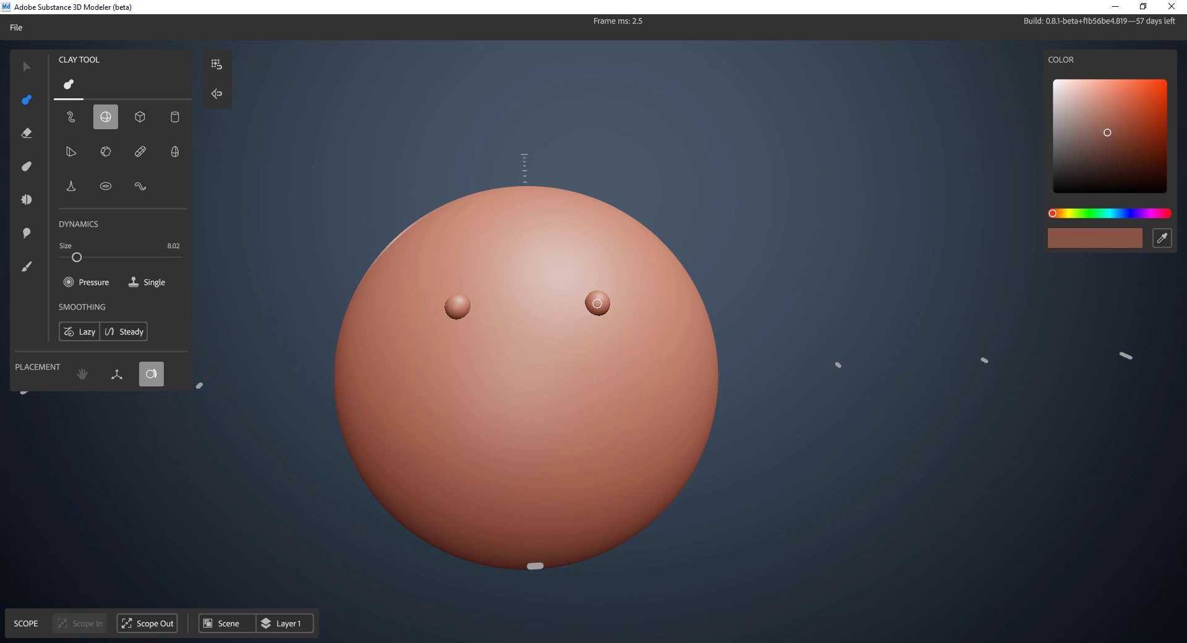
Build up large mirrored clay lumps on both sides of the sphere's upper part, enlarging the sphere brush to size 3.45
{"action": "left_click_drag", "start_coordinate": [591, 303], "coordinate": [594, 335]}
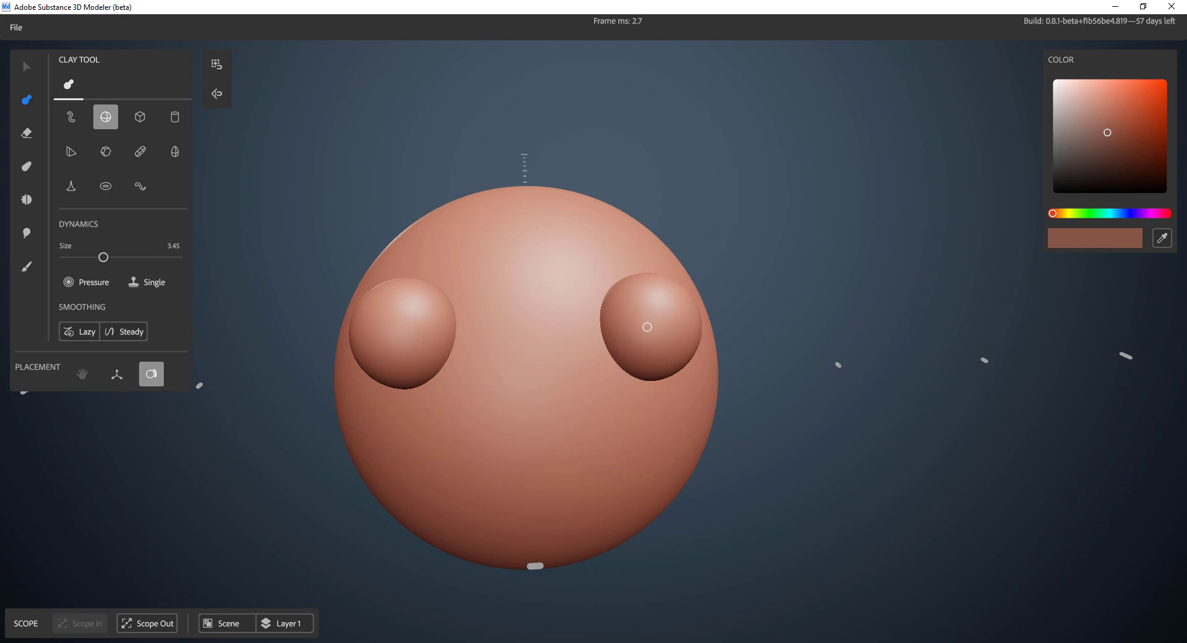
{"action": "left_click_drag", "start_coordinate": [595, 207], "coordinate": [559, 224]}
{"action": "mouse_move", "coordinate": [559, 224]}
{"action": "left_mouse_down"}
{"action": "mouse_move", "coordinate": [533, 223]}
{"action": "mouse_move", "coordinate": [547, 250]}
{"action": "left_mouse_up"}
{"action": "mouse_move", "coordinate": [692, 270]}
{"action": "left_mouse_down", "text": "alt"}
{"action": "mouse_move", "coordinate": [521, 223]}
{"action": "mouse_move", "coordinate": [517, 209]}
{"action": "left_mouse_up", "text": "alt"}
{"action": "scroll", "coordinate": [525, 207], "scroll_direction": "down", "scroll_amount": 5}
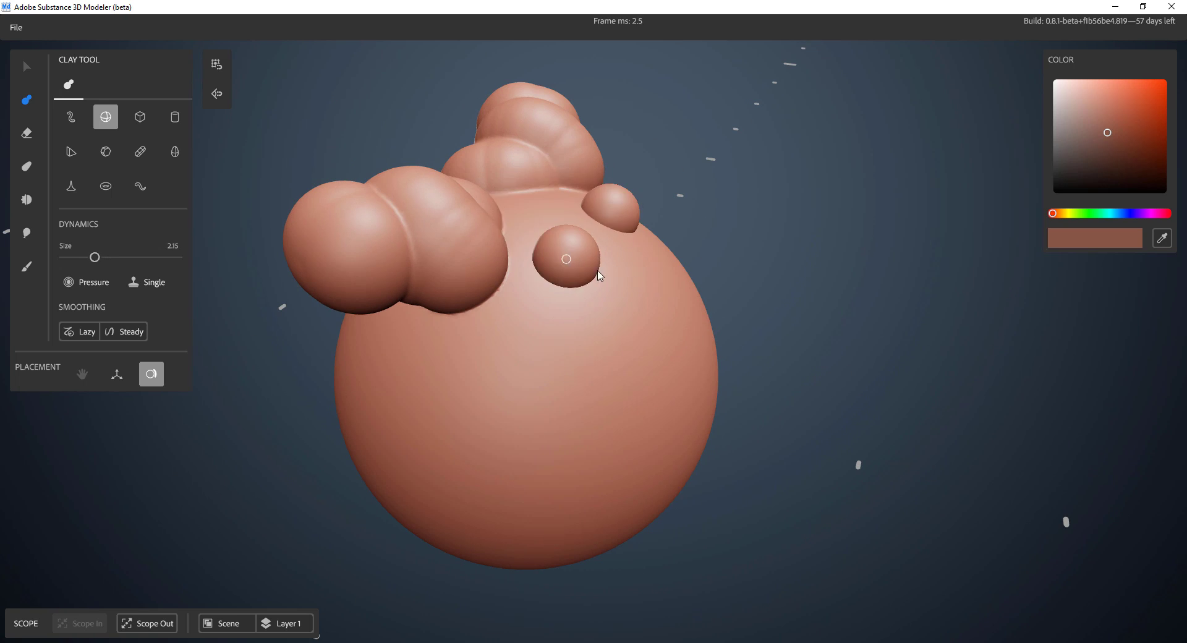
Add long mirrored clay ridges running from the sphere's crown down its side, and undo the last large balls stamped
{"action": "left_click_drag", "start_coordinate": [599, 274], "coordinate": [637, 277], "text": "alt"}
{"action": "mouse_move", "coordinate": [525, 181]}
{"action": "left_mouse_down"}
{"action": "mouse_move", "coordinate": [575, 275]}
{"action": "mouse_move", "coordinate": [640, 491]}
{"action": "left_mouse_up"}
{"action": "mouse_move", "coordinate": [572, 200]}
{"action": "left_mouse_down"}
{"action": "mouse_move", "coordinate": [643, 306]}
{"action": "mouse_move", "coordinate": [678, 405]}
{"action": "left_mouse_up"}
{"action": "mouse_move", "coordinate": [574, 428]}
{"action": "left_mouse_down", "text": "alt"}
{"action": "mouse_move", "coordinate": [526, 399]}
{"action": "mouse_move", "coordinate": [484, 424]}
{"action": "mouse_move", "coordinate": [424, 358]}
{"action": "mouse_move", "coordinate": [504, 517]}
{"action": "mouse_move", "coordinate": [408, 308]}
{"action": "mouse_move", "coordinate": [434, 484]}
{"action": "mouse_move", "coordinate": [540, 318]}
{"action": "mouse_move", "coordinate": [482, 284]}
{"action": "mouse_move", "coordinate": [474, 295]}
{"action": "mouse_move", "coordinate": [445, 269]}
{"action": "left_mouse_up", "text": "alt"}
{"action": "scroll", "coordinate": [437, 265], "scroll_direction": "up", "scroll_amount": 3}
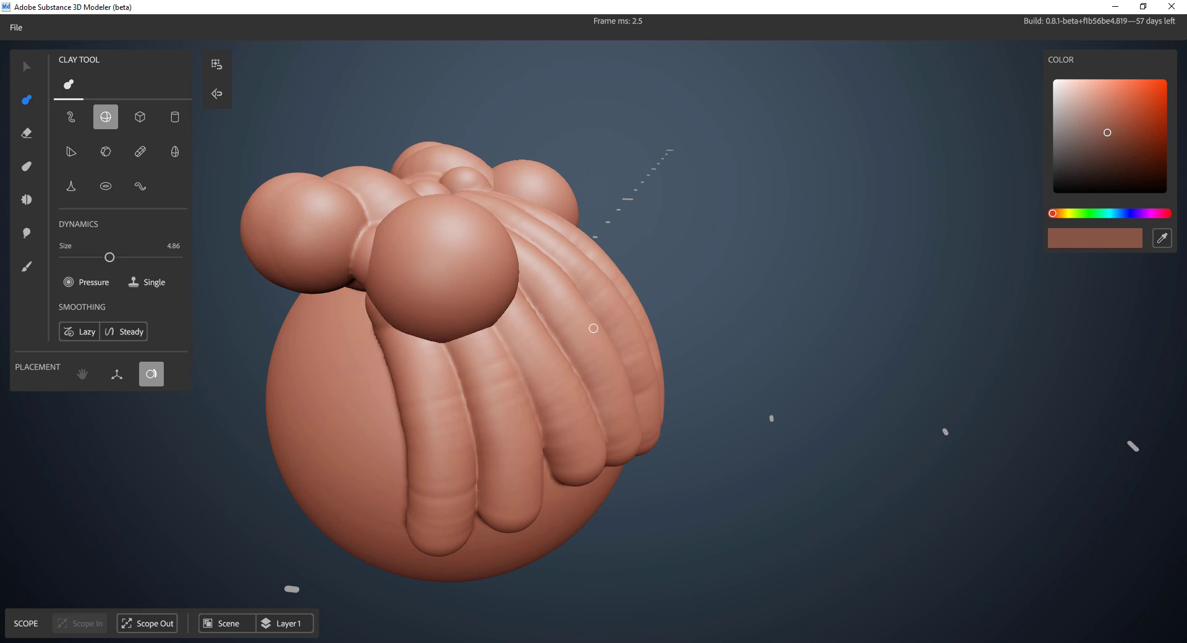
{"action": "key", "text": "ctrl+z"}
{"action": "key", "text": "ctrl+z"}
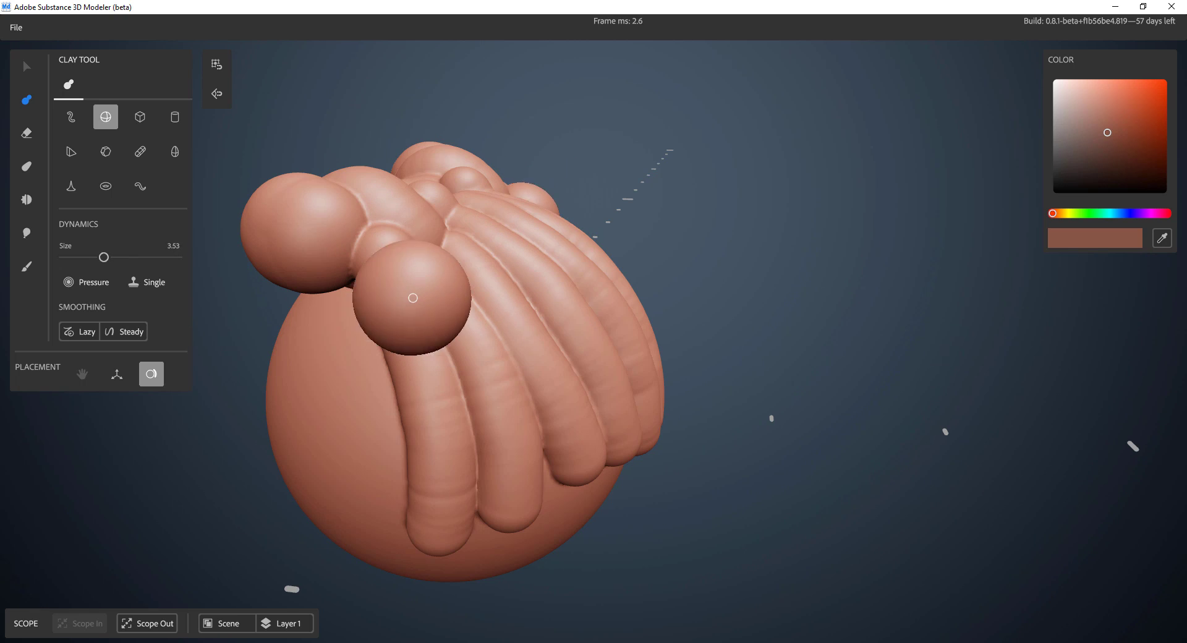
Look through the settings of the Erase, Warp and Smooth tools
{"action": "left_click", "coordinate": [27, 133]}
{"action": "left_click", "coordinate": [28, 167]}
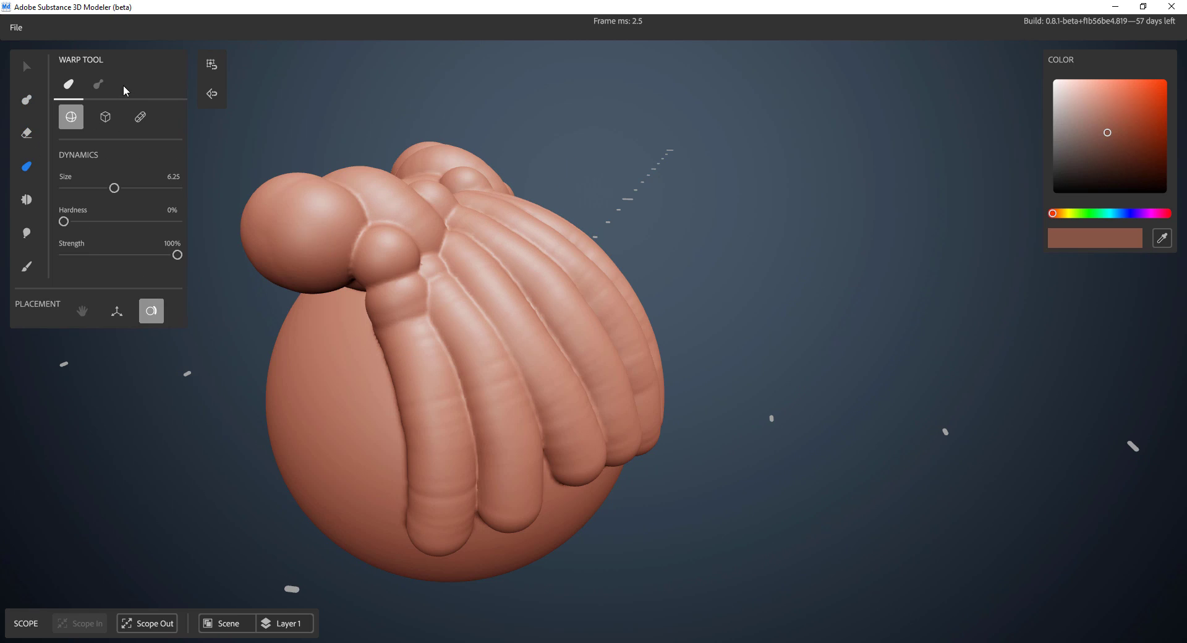
{"action": "left_click", "coordinate": [27, 200]}
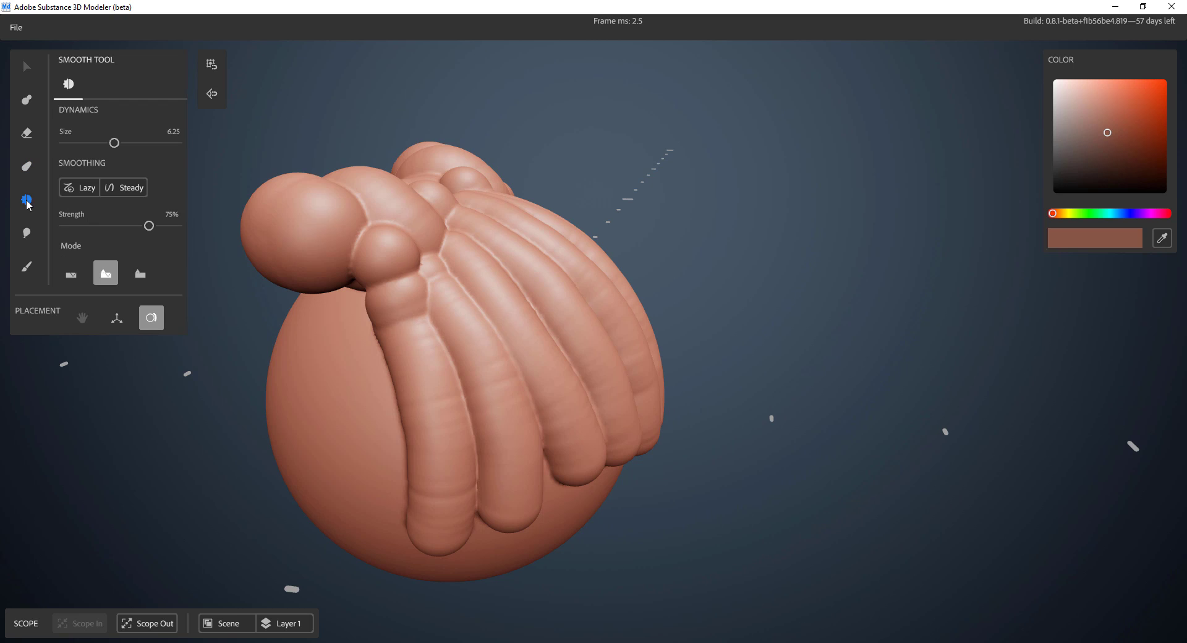
{"action": "left_click", "coordinate": [28, 233]}
{"action": "left_click", "coordinate": [29, 169]}
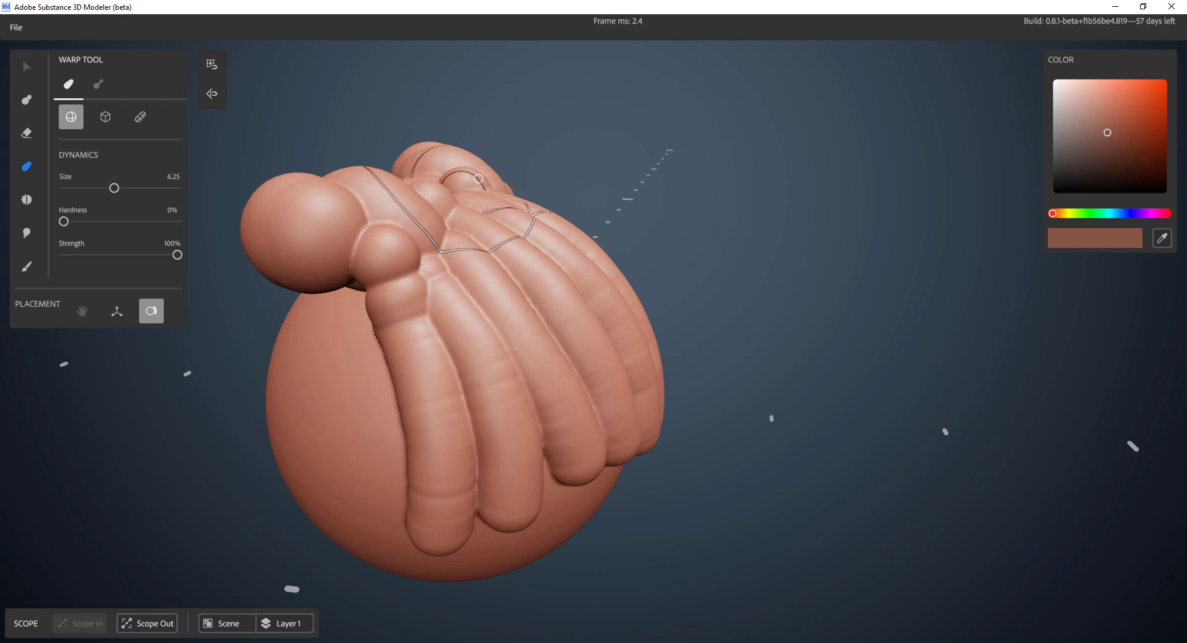
Smooth the mirrored clay ridges and upper lumps with the Smooth tool at size 6.25 and 75% strength
{"action": "left_click_drag", "start_coordinate": [606, 281], "coordinate": [750, 284], "text": "alt"}
{"action": "mouse_move", "coordinate": [750, 285]}
{"action": "middle_mouse_down", "text": "alt"}
{"action": "mouse_move", "coordinate": [832, 279]}
{"action": "mouse_move", "coordinate": [816, 280]}
{"action": "middle_mouse_up", "text": "alt"}
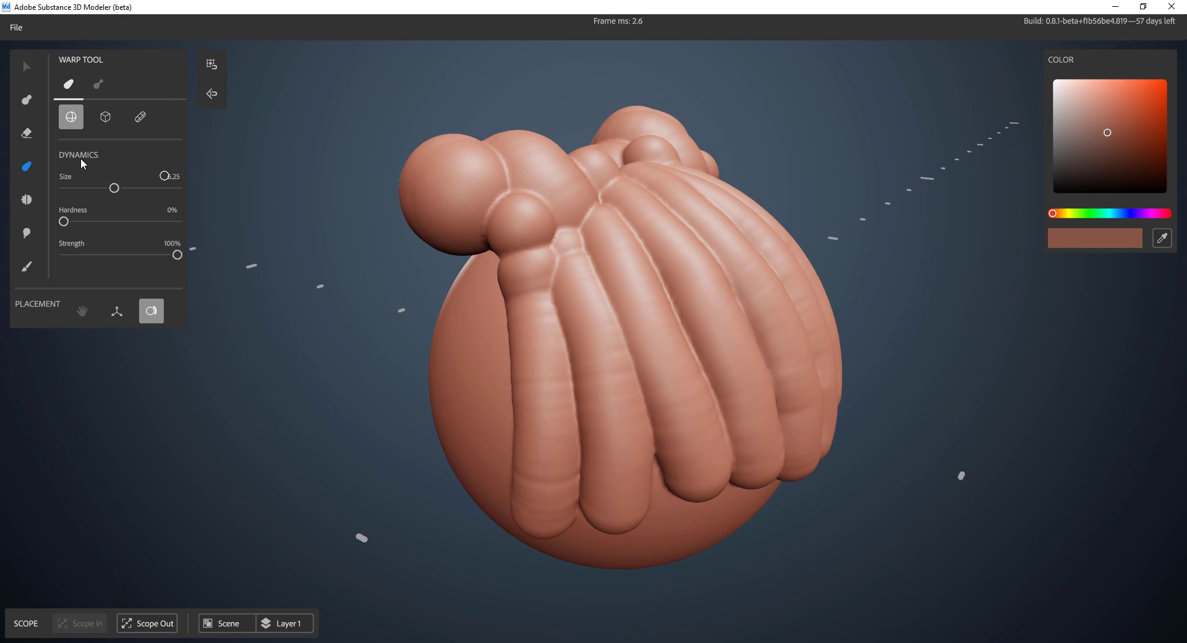
{"action": "mouse_move", "coordinate": [359, 354]}
{"action": "left_mouse_down", "text": "alt"}
{"action": "mouse_move", "coordinate": [482, 388]}
{"action": "mouse_move", "coordinate": [484, 378]}
{"action": "left_mouse_up", "text": "alt"}
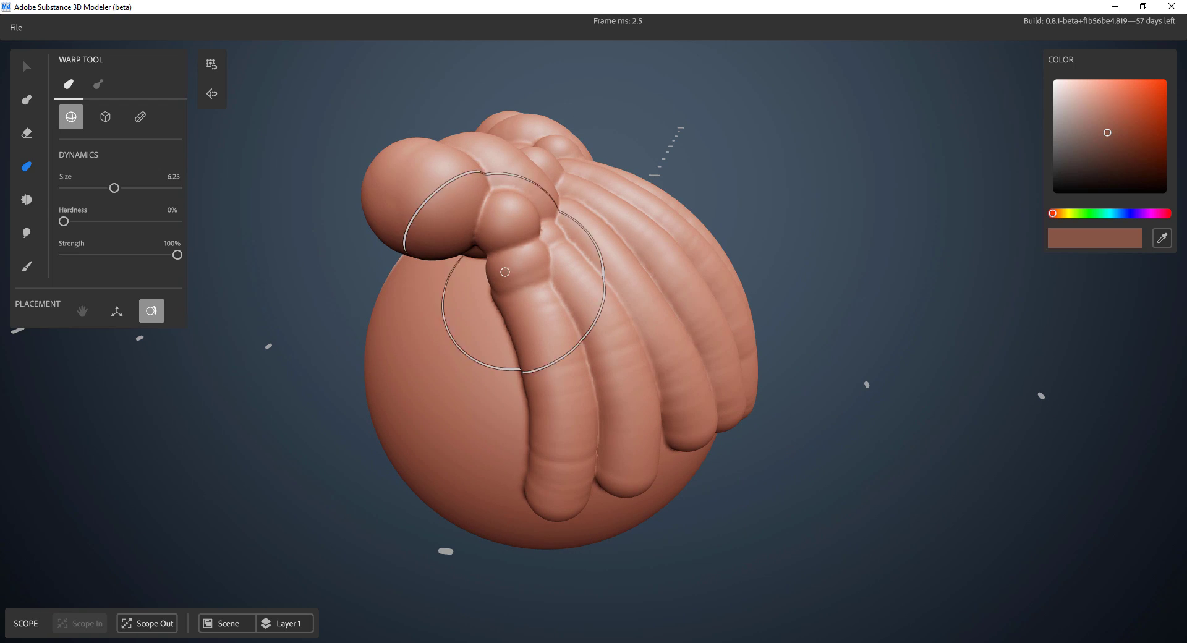
{"action": "key", "text": "shift"}
{"action": "mouse_move", "coordinate": [576, 263]}
{"action": "left_mouse_down"}
{"action": "mouse_move", "coordinate": [612, 334]}
{"action": "mouse_move", "coordinate": [513, 223]}
{"action": "mouse_move", "coordinate": [681, 286]}
{"action": "mouse_move", "coordinate": [636, 347]}
{"action": "left_mouse_up"}
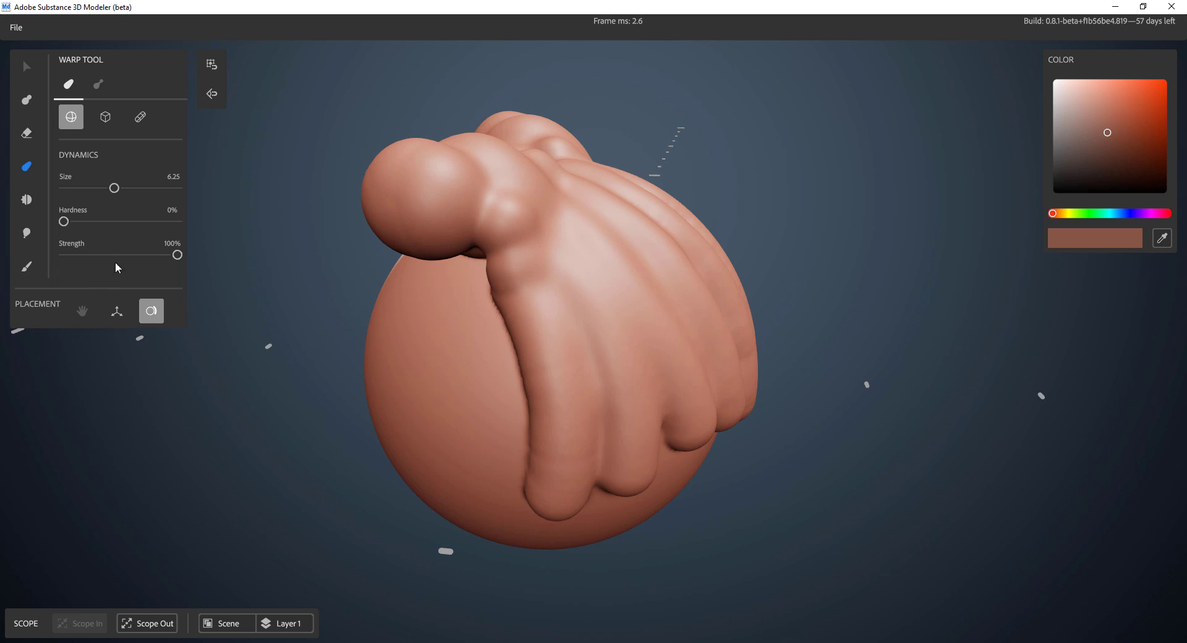
{"action": "left_click", "coordinate": [26, 198]}
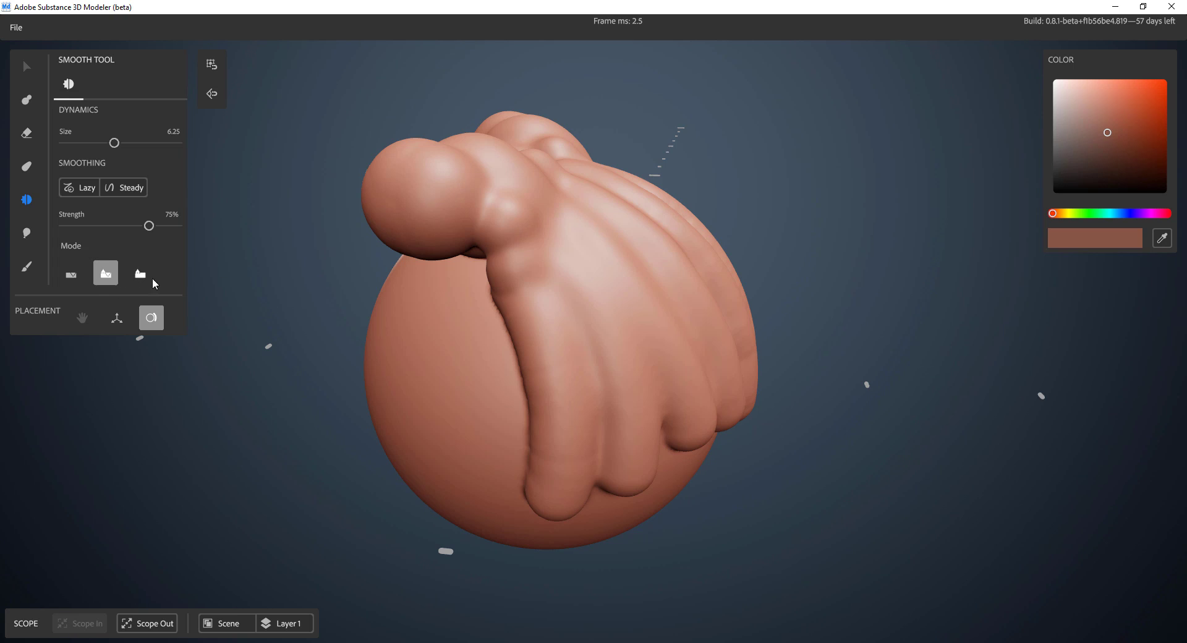
{"action": "mouse_move", "coordinate": [637, 270]}
{"action": "left_mouse_down"}
{"action": "mouse_move", "coordinate": [651, 358]}
{"action": "mouse_move", "coordinate": [484, 180]}
{"action": "left_mouse_up"}
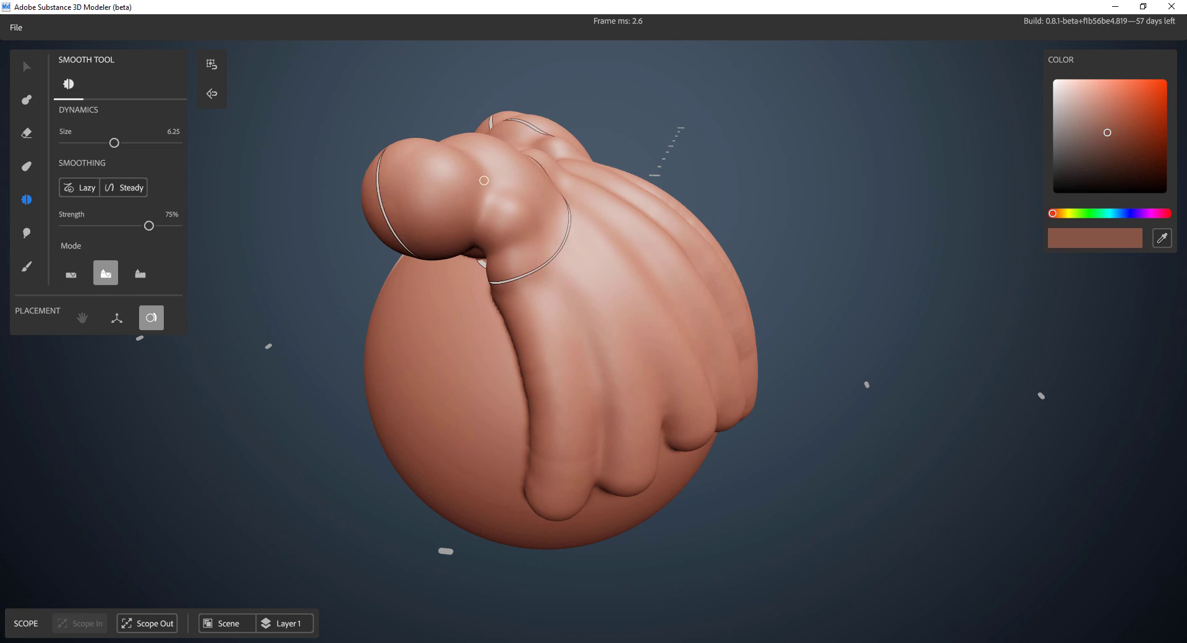
Switch to the Erase tool and set its sphere shape to size 4.25 for carving the large sphere's plain front
{"action": "left_click_drag", "start_coordinate": [733, 379], "coordinate": [330, 477], "text": "alt"}
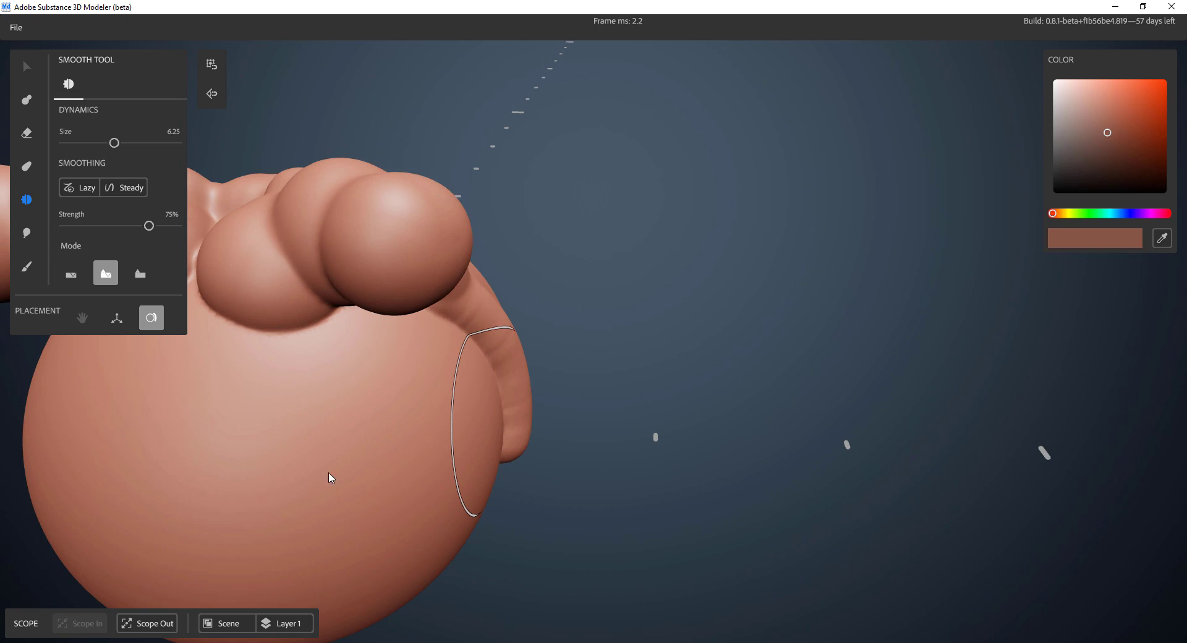
{"action": "middle_click_drag", "start_coordinate": [537, 477], "coordinate": [625, 497], "text": "alt"}
{"action": "left_click_drag", "start_coordinate": [774, 478], "coordinate": [797, 493], "text": "alt"}
{"action": "right_click_drag", "start_coordinate": [798, 492], "coordinate": [762, 513], "text": "alt"}
{"action": "middle_click_drag", "start_coordinate": [762, 514], "coordinate": [726, 522], "text": "alt"}
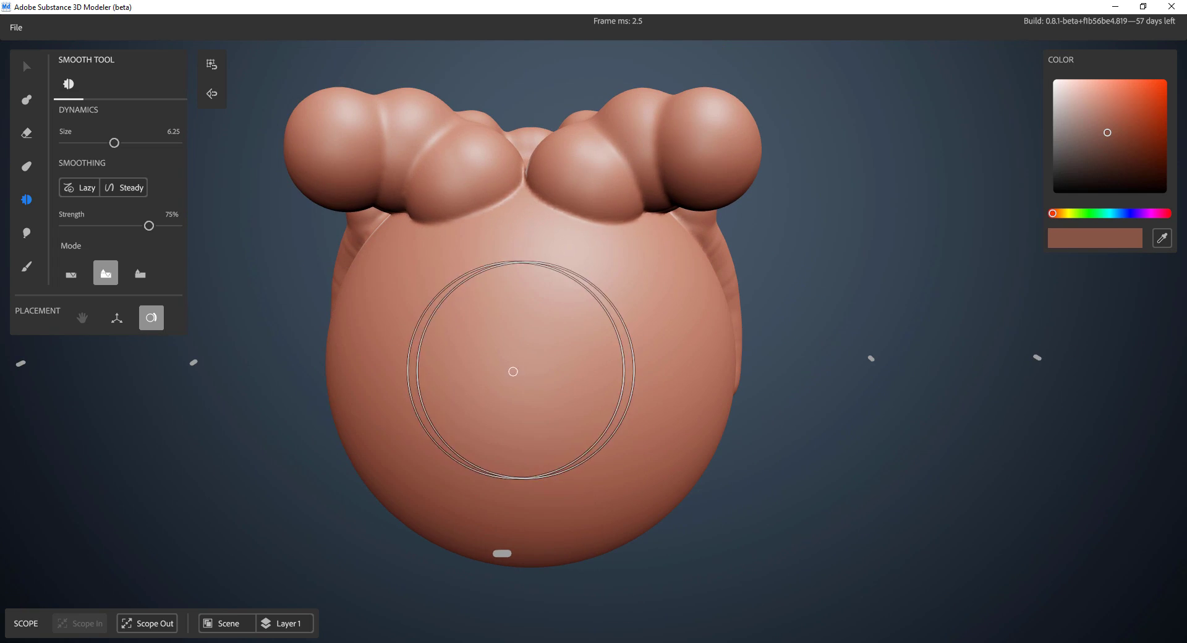
{"action": "key", "text": "e"}
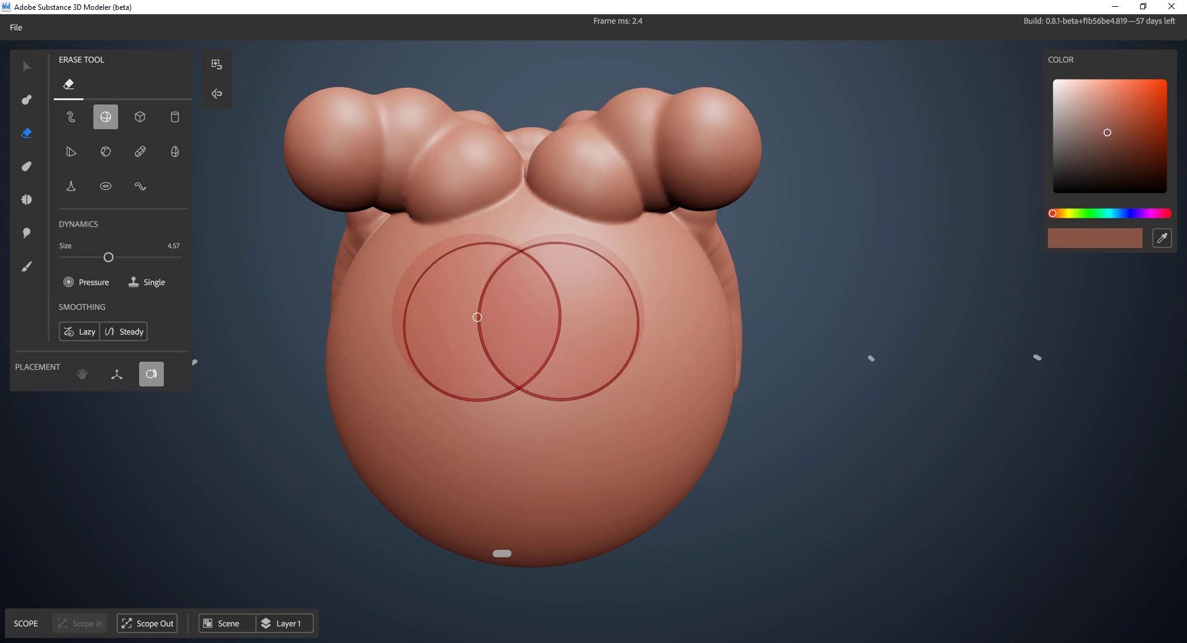
{"action": "scroll", "coordinate": [594, 331], "scroll_direction": "down", "scroll_amount": 4}
{"action": "scroll", "coordinate": [593, 328], "scroll_direction": "up", "scroll_amount": 5}
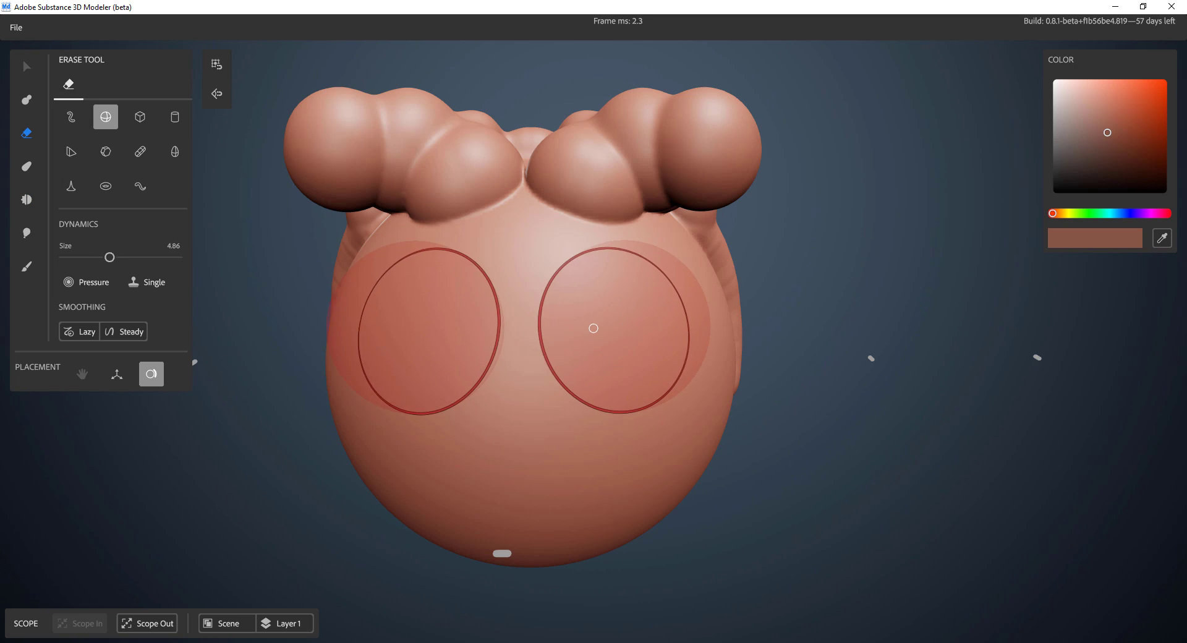
{"action": "scroll", "coordinate": [594, 325], "scroll_direction": "down", "scroll_amount": 2}
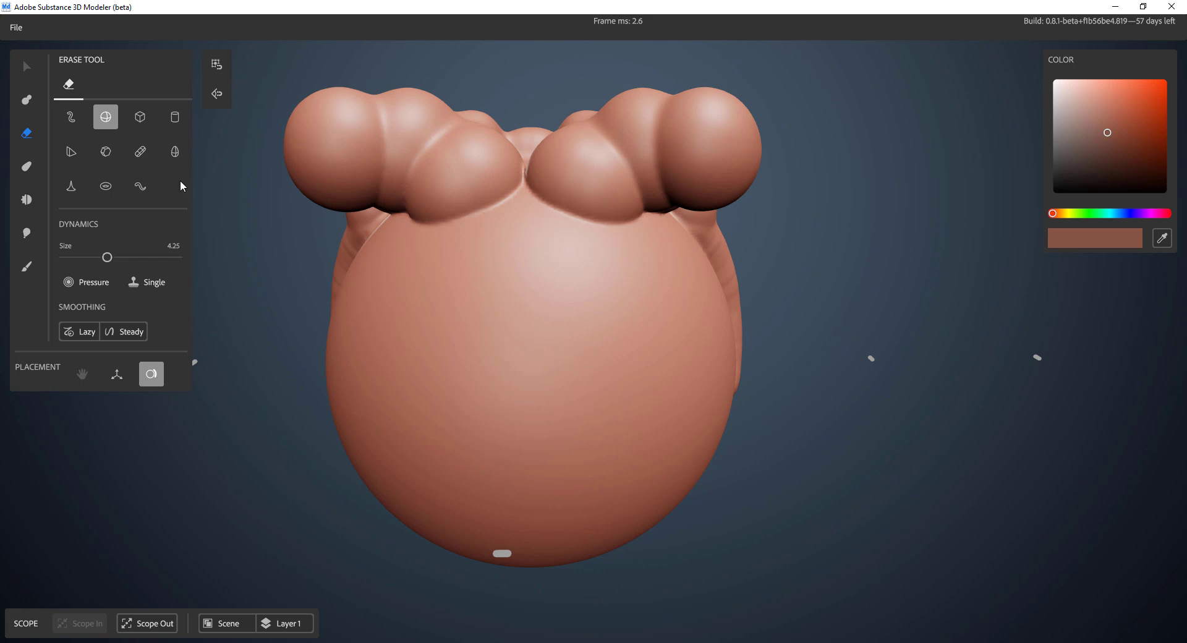
Try carving long mirrored grooves into the sphere's front with the capsule eraser at size 6.25, and undo them
{"action": "left_click", "coordinate": [140, 156]}
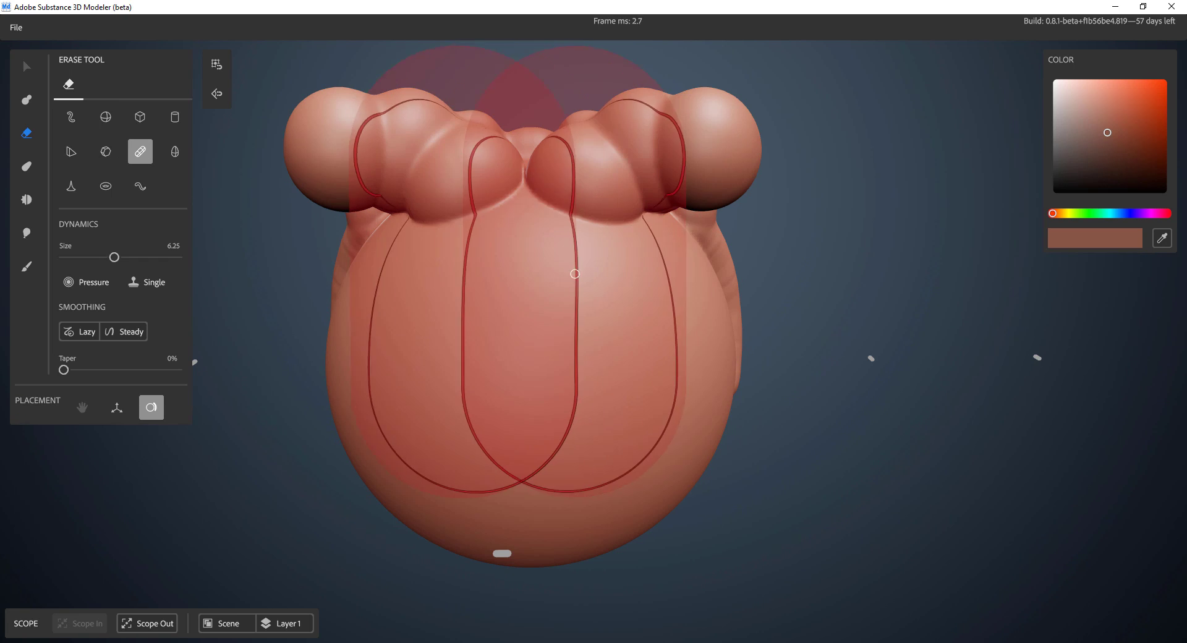
{"action": "scroll", "coordinate": [658, 290], "scroll_direction": "up", "scroll_amount": 6}
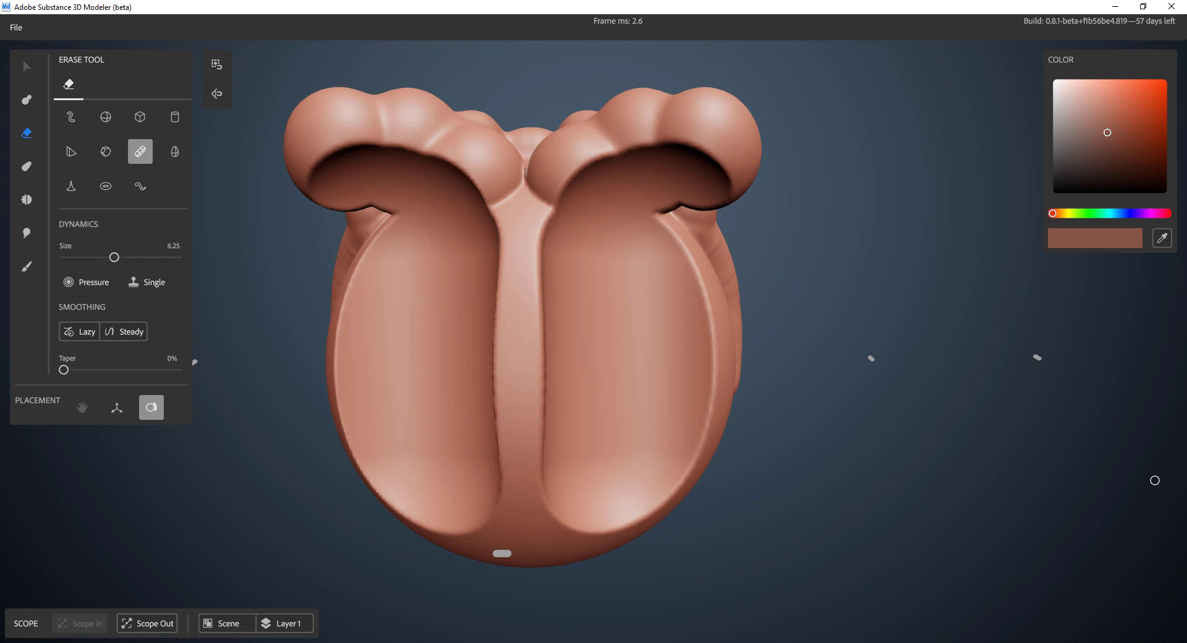
{"action": "key", "text": "ctrl+z"}
Carve two mirrored eye sockets into the sphere's front with the sphere eraser and smooth their edges
{"action": "left_click", "coordinate": [105, 117]}
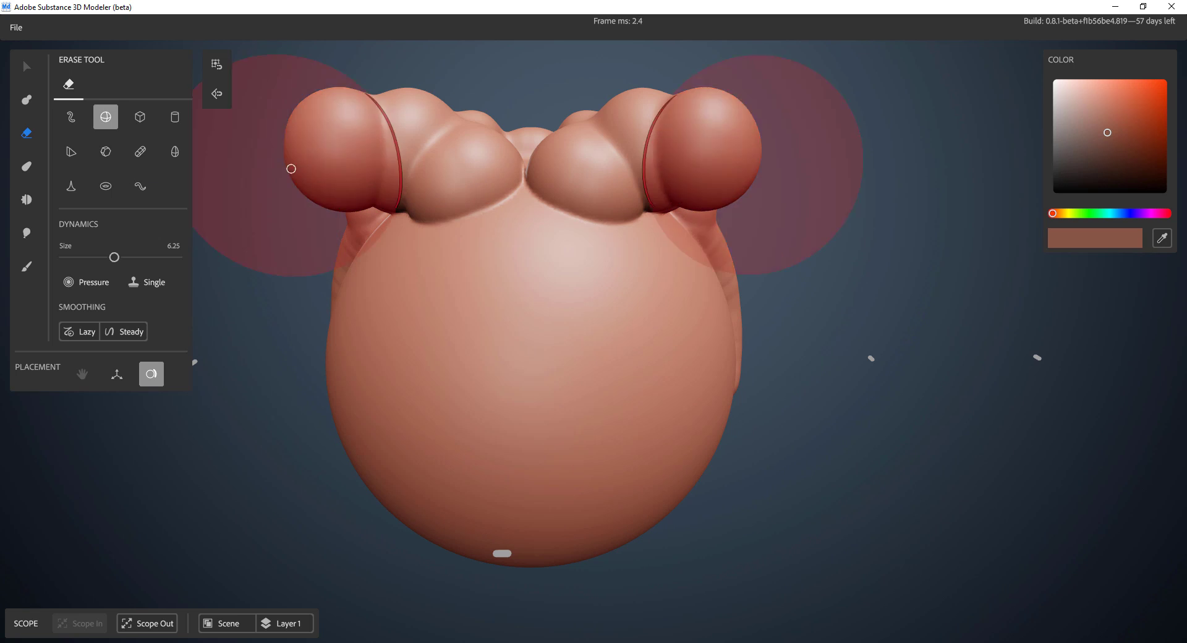
{"action": "scroll", "coordinate": [594, 328], "scroll_direction": "down", "scroll_amount": 7}
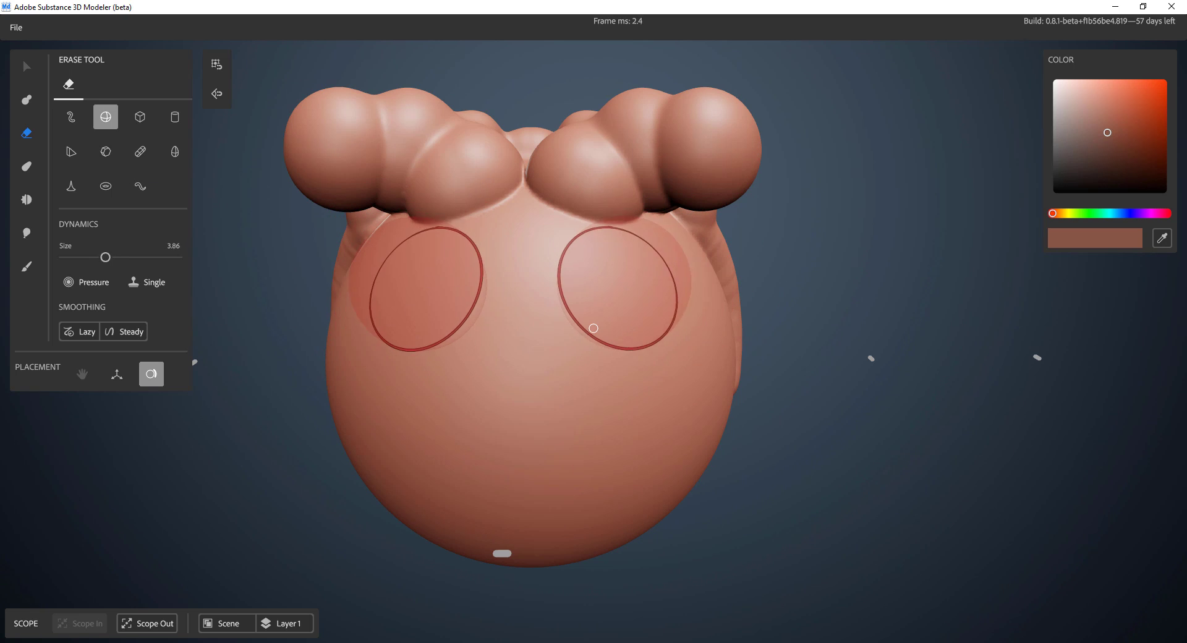
{"action": "left_click", "coordinate": [609, 291]}
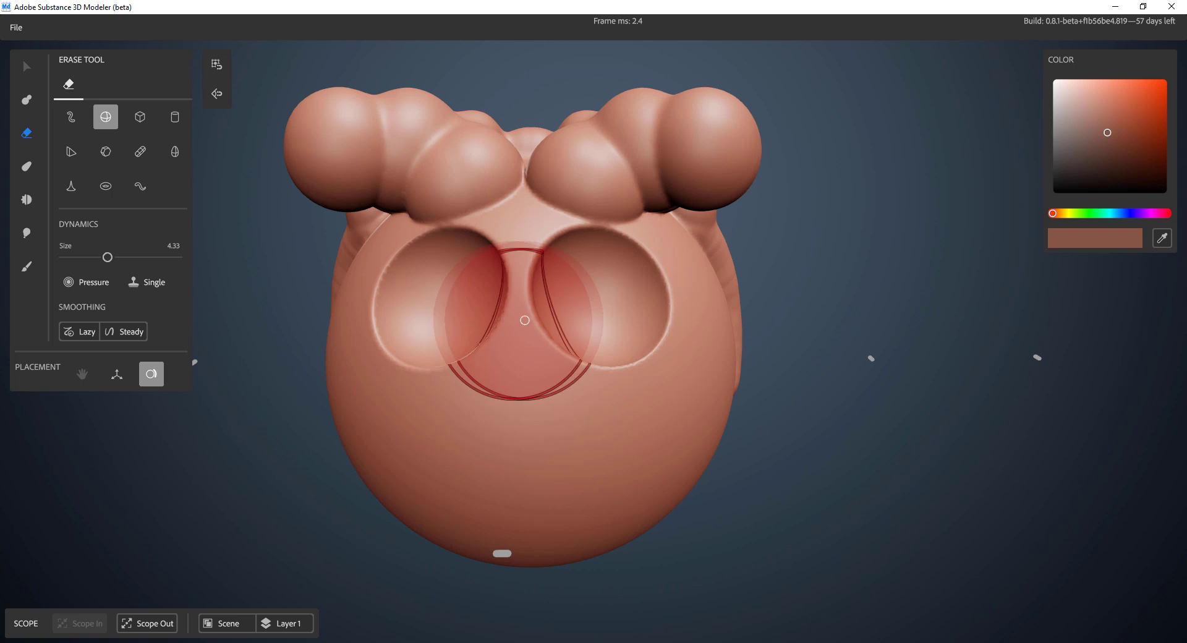
{"action": "key", "text": "shift"}
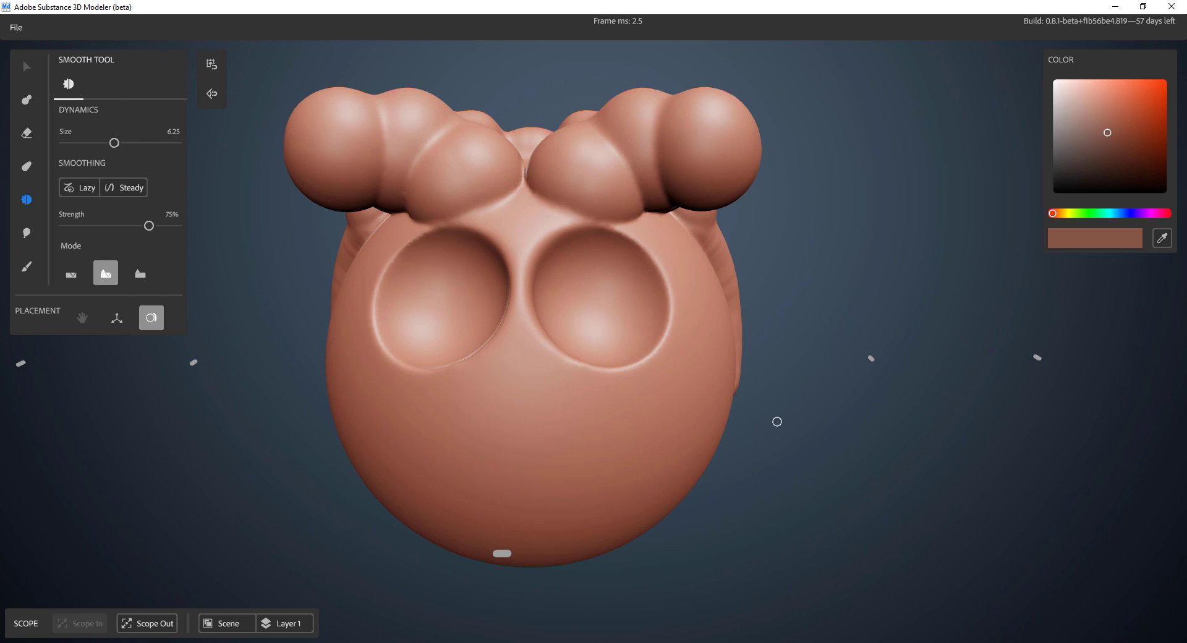
Enlarge both eye sockets with the sphere eraser at size 5.09 and smooth the area between them
{"action": "mouse_move", "coordinate": [735, 421]}
{"action": "left_mouse_down", "text": "alt"}
{"action": "mouse_move", "coordinate": [657, 381]}
{"action": "mouse_move", "coordinate": [728, 407]}
{"action": "mouse_move", "coordinate": [724, 389]}
{"action": "mouse_move", "coordinate": [851, 440]}
{"action": "left_mouse_up", "text": "alt"}
{"action": "left_click_drag", "start_coordinate": [734, 394], "coordinate": [877, 454], "text": "alt"}
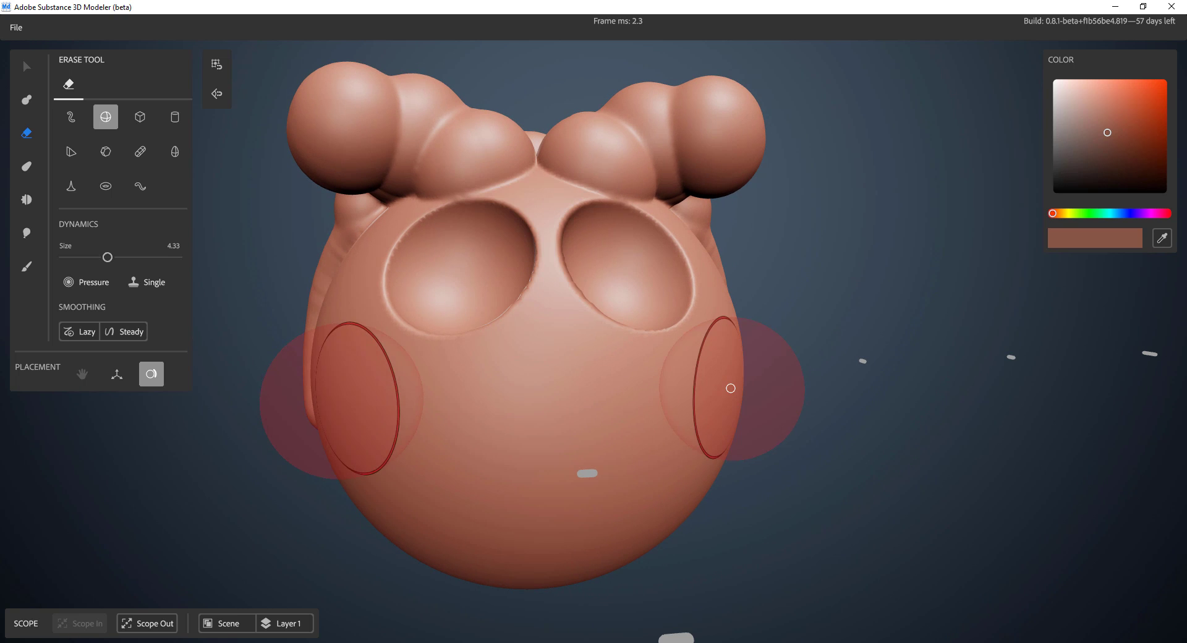
{"action": "mouse_move", "coordinate": [739, 400]}
{"action": "left_mouse_down", "text": "alt"}
{"action": "mouse_move", "coordinate": [677, 391]}
{"action": "mouse_move", "coordinate": [703, 401]}
{"action": "left_mouse_up", "text": "alt"}
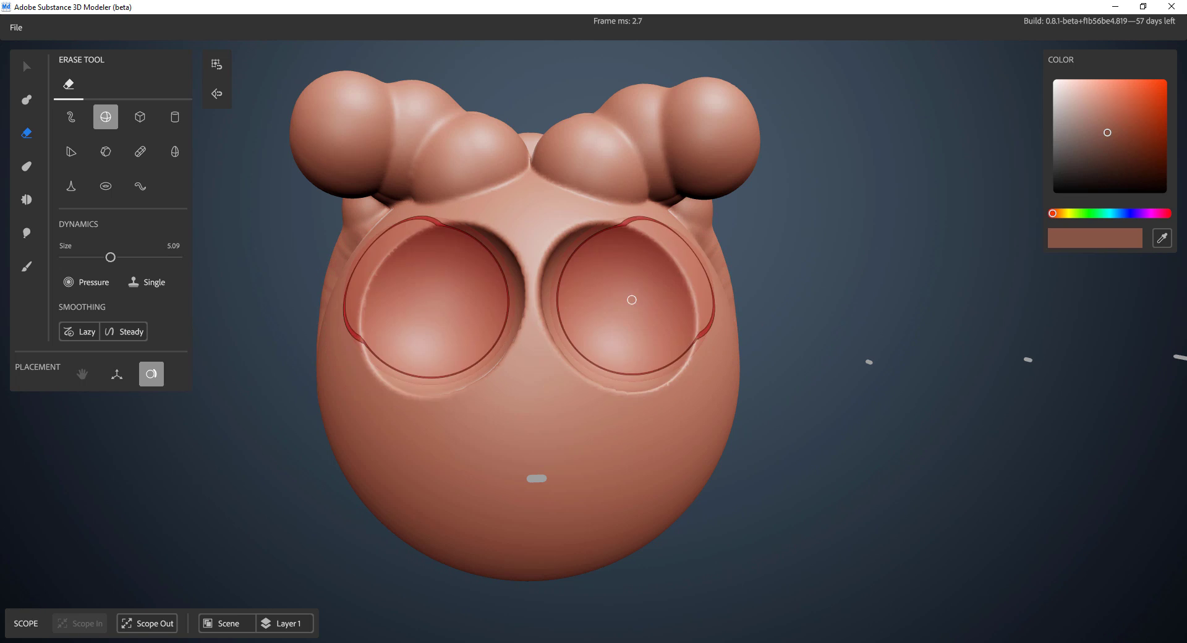
{"action": "key", "text": "shift"}
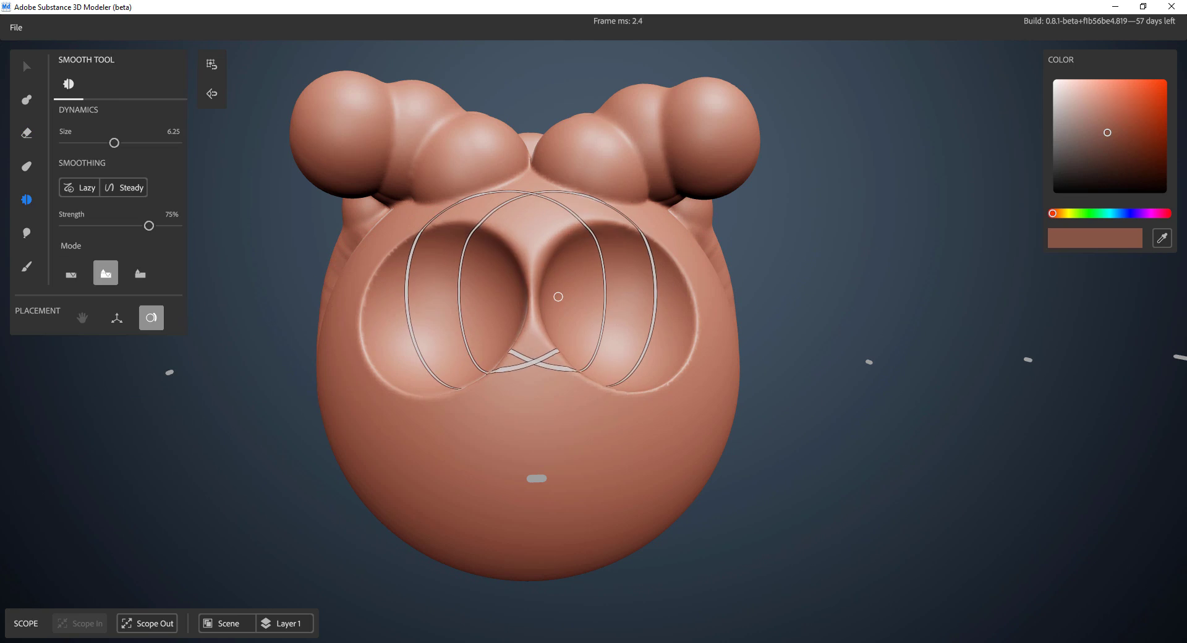
Add a mirrored pair of clay legs to the sphere's underside using the capsule shape at size 3.91
{"action": "mouse_move", "coordinate": [734, 425]}
{"action": "left_mouse_down", "text": "alt"}
{"action": "mouse_move", "coordinate": [662, 433]}
{"action": "mouse_move", "coordinate": [807, 531]}
{"action": "mouse_move", "coordinate": [816, 462]}
{"action": "mouse_move", "coordinate": [817, 502]}
{"action": "left_mouse_up", "text": "alt"}
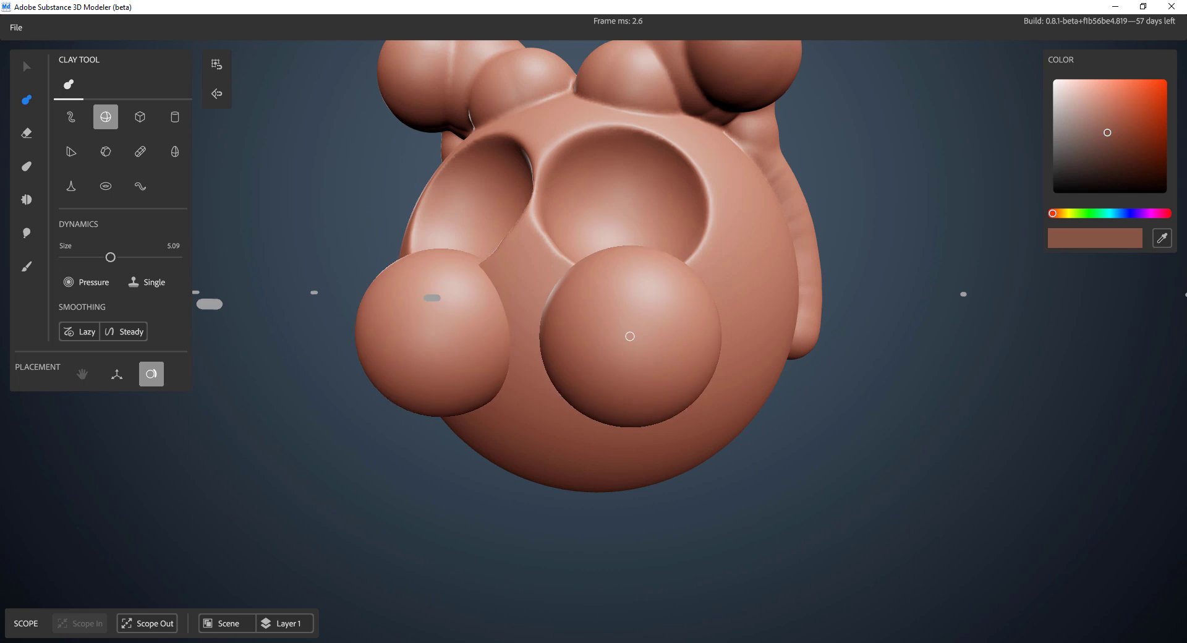
{"action": "left_click", "coordinate": [143, 152]}
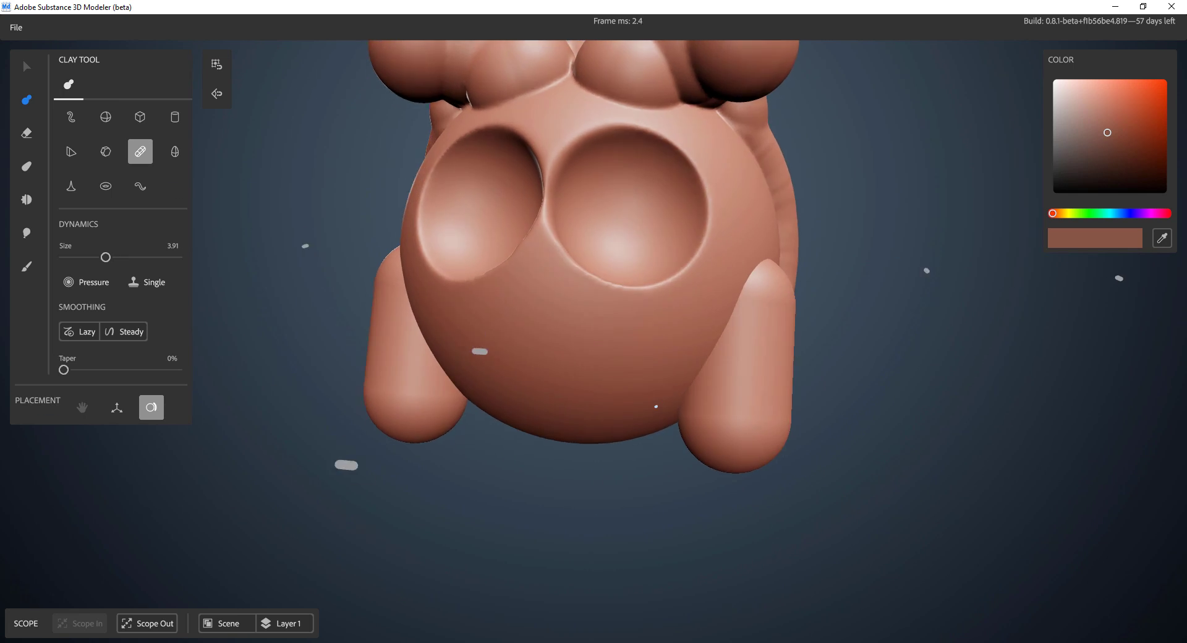
{"action": "left_click_drag", "start_coordinate": [656, 406], "coordinate": [596, 395], "text": "alt"}
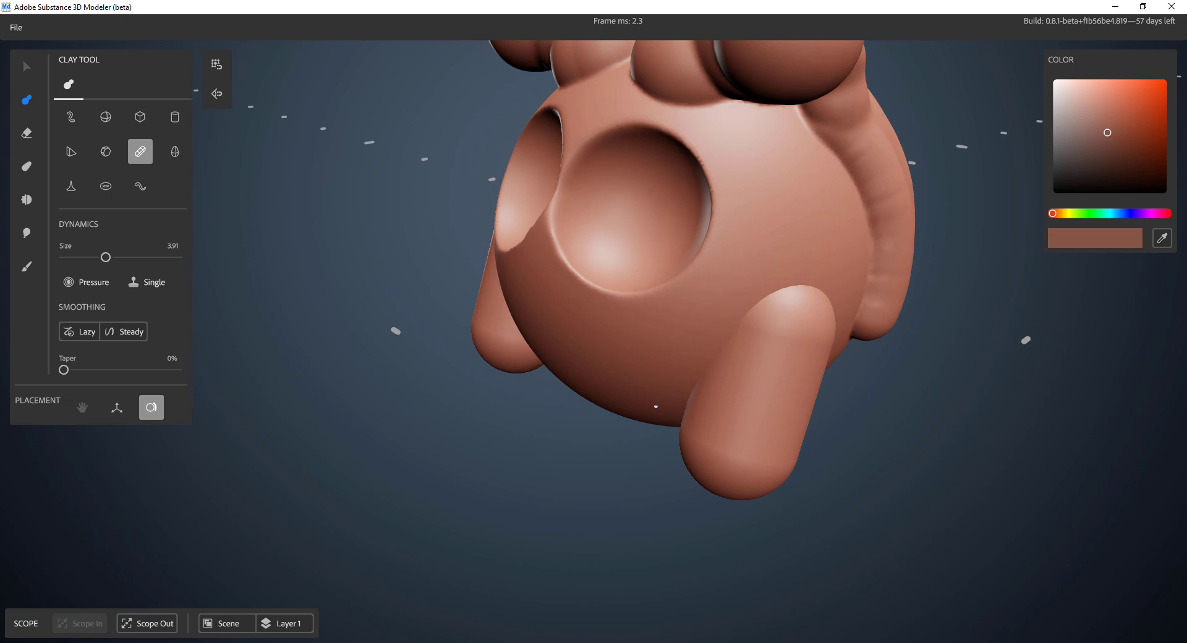
{"action": "left_click_drag", "start_coordinate": [787, 381], "coordinate": [801, 415], "text": "alt"}
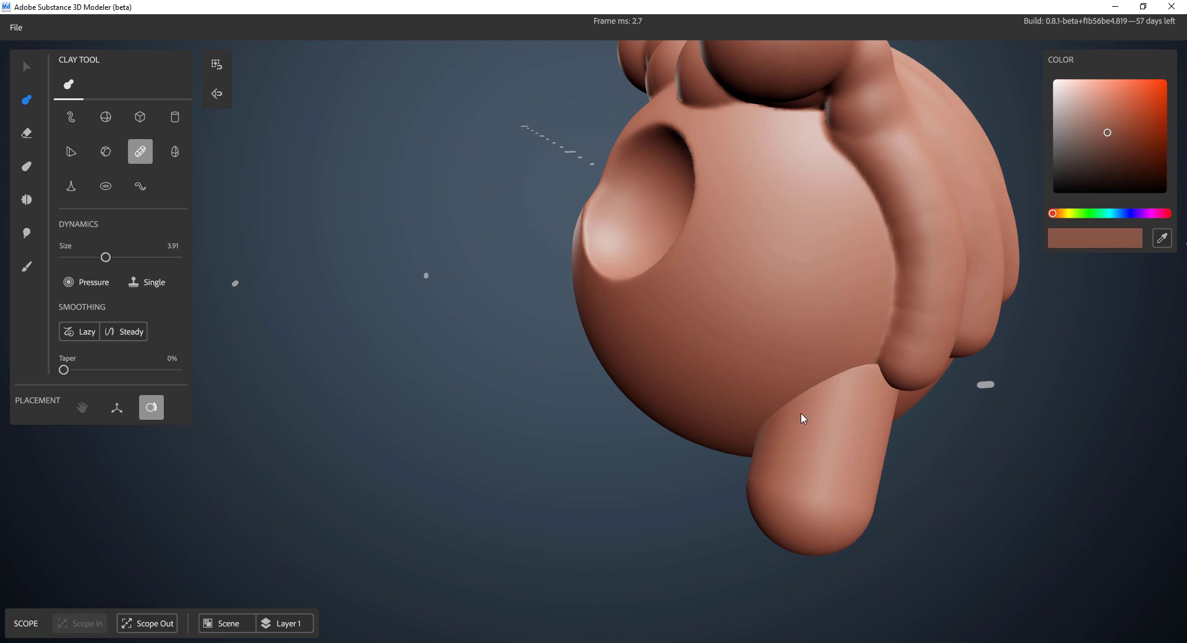
{"action": "left_click_drag", "start_coordinate": [693, 401], "coordinate": [456, 347], "text": "alt"}
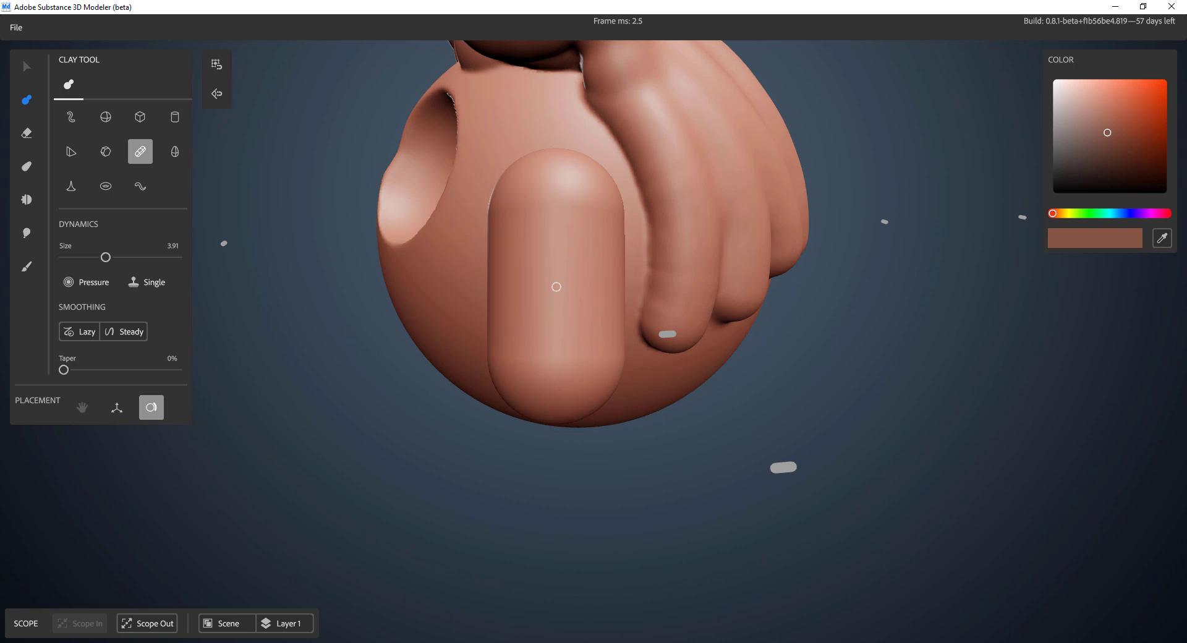
{"action": "left_click", "coordinate": [559, 401]}
Add a mirrored pair of capsule-shaped clay arms to the sides of the sphere, above the legs
{"action": "left_click_drag", "start_coordinate": [448, 374], "coordinate": [581, 340], "text": "alt"}
{"action": "left_click_drag", "start_coordinate": [574, 228], "coordinate": [427, 315], "text": "alt"}
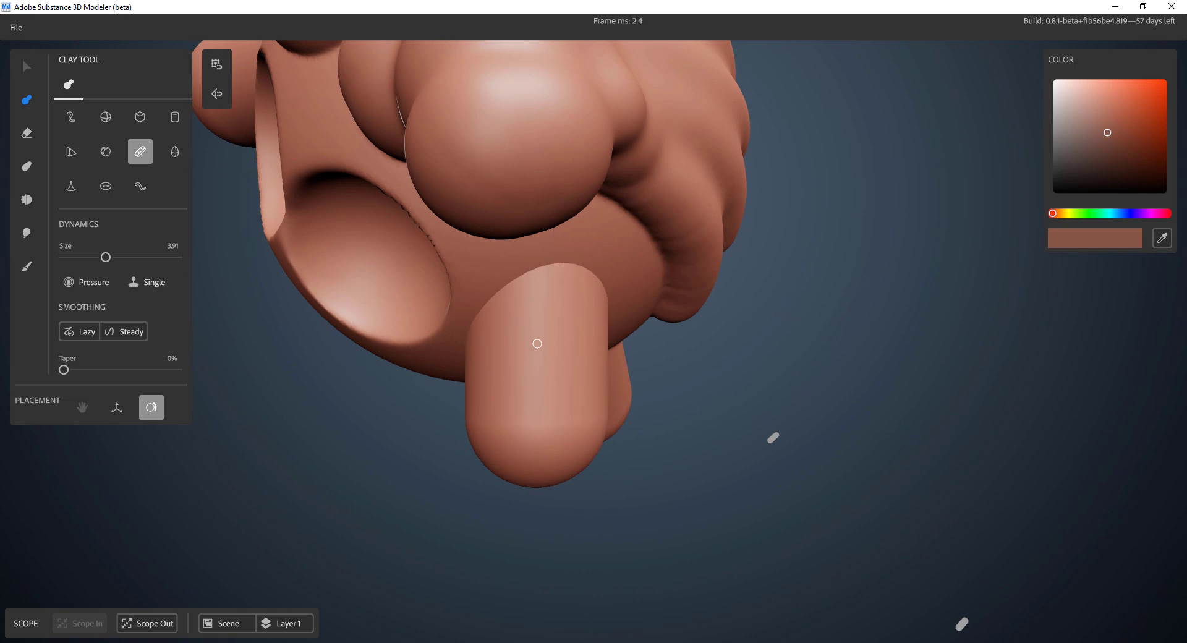
{"action": "left_click", "coordinate": [567, 385]}
{"action": "left_click_drag", "start_coordinate": [567, 385], "coordinate": [609, 365], "text": "alt"}
{"action": "scroll", "coordinate": [528, 392], "scroll_direction": "down", "scroll_amount": 5}
{"action": "scroll", "coordinate": [529, 392], "scroll_direction": "down", "scroll_amount": 4}
{"action": "left_click_drag", "start_coordinate": [528, 392], "coordinate": [458, 402], "text": "alt"}
{"action": "scroll", "coordinate": [416, 445], "scroll_direction": "up", "scroll_amount": 8}
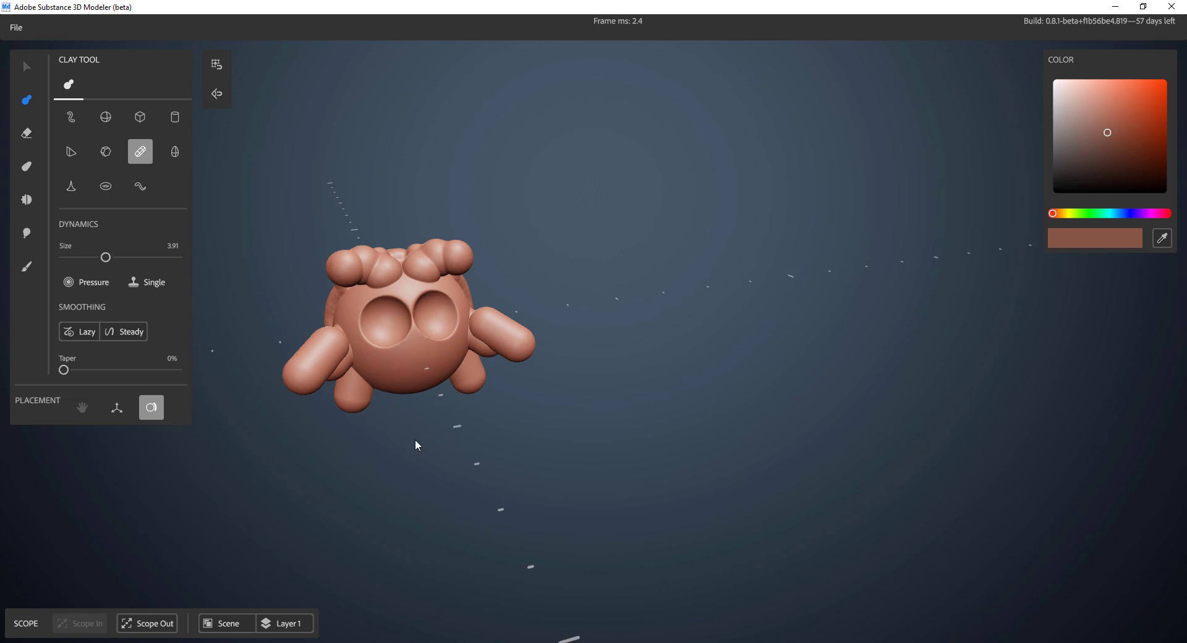
Undo the last capsule stamp and rework the mirrored capsule limbs around the sphere's lower part
{"action": "key", "text": "ctrl+z"}
{"action": "left_click", "coordinate": [499, 427]}
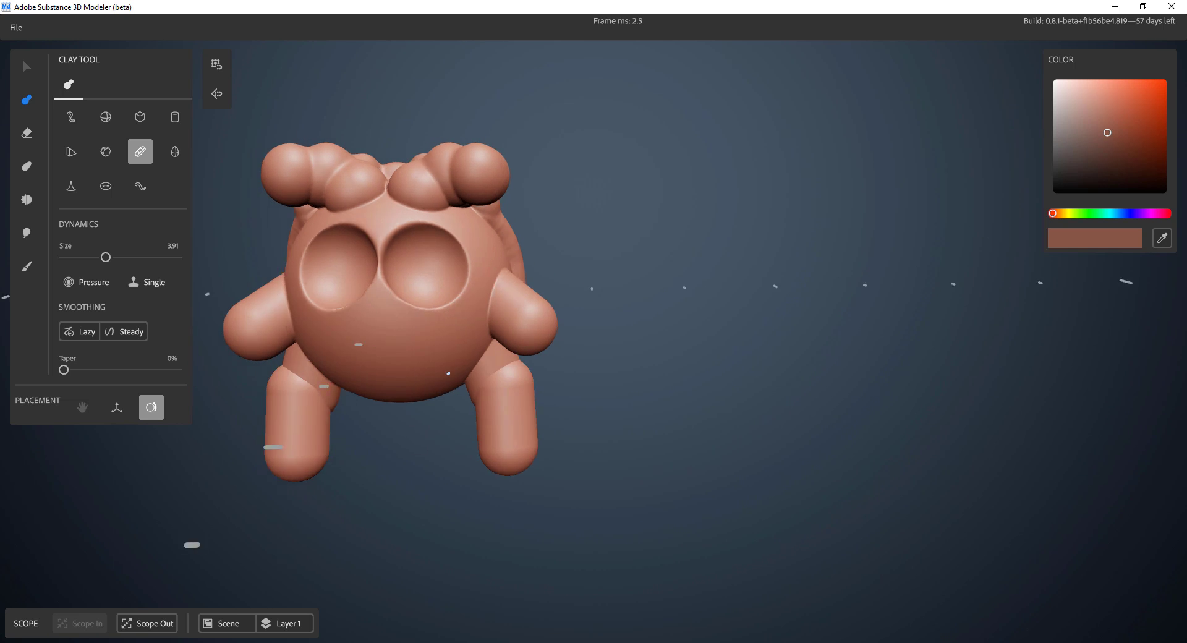
{"action": "left_click_drag", "start_coordinate": [711, 474], "coordinate": [584, 429], "text": "alt"}
{"action": "scroll", "coordinate": [583, 428], "scroll_direction": "up", "scroll_amount": 5}
{"action": "right_click_drag", "start_coordinate": [701, 557], "coordinate": [717, 572], "text": "alt"}
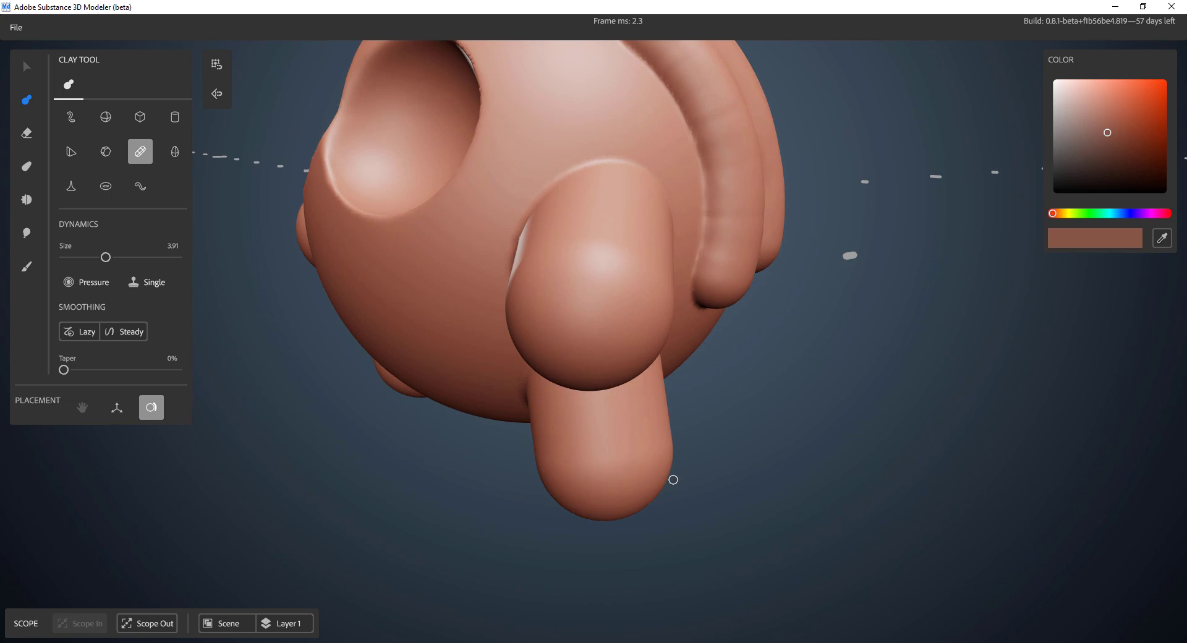
{"action": "left_click_drag", "start_coordinate": [636, 463], "coordinate": [603, 552], "text": "alt"}
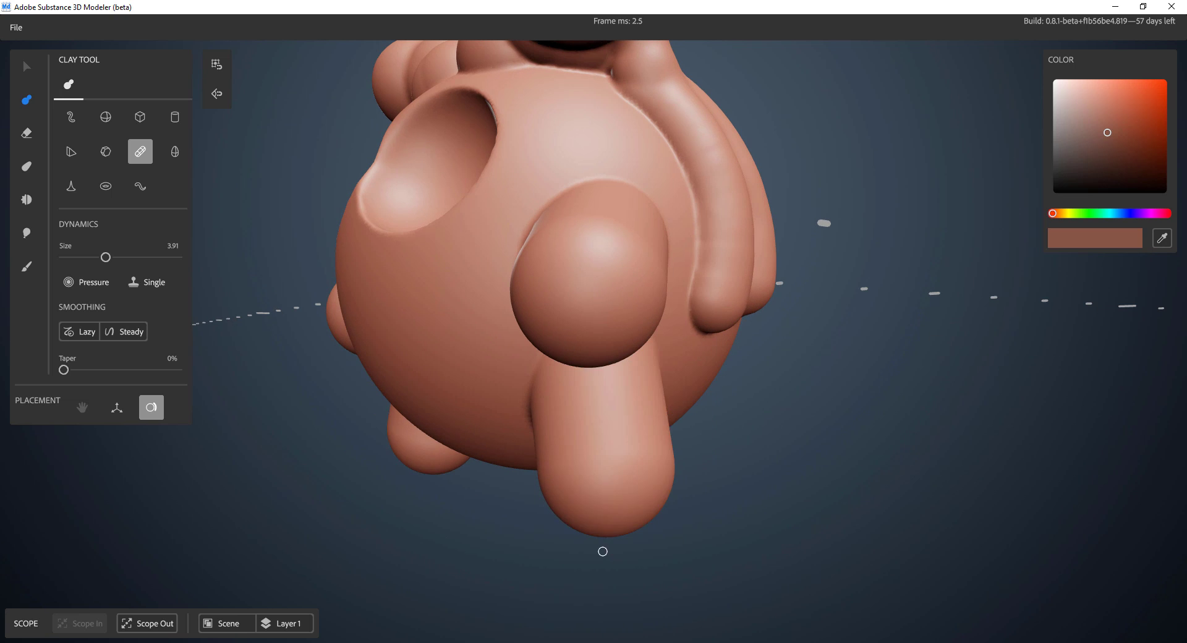
{"action": "left_click", "coordinate": [620, 484]}
{"action": "left_click_drag", "start_coordinate": [620, 485], "coordinate": [563, 504], "text": "alt"}
{"action": "scroll", "coordinate": [570, 499], "scroll_direction": "down", "scroll_amount": 5}
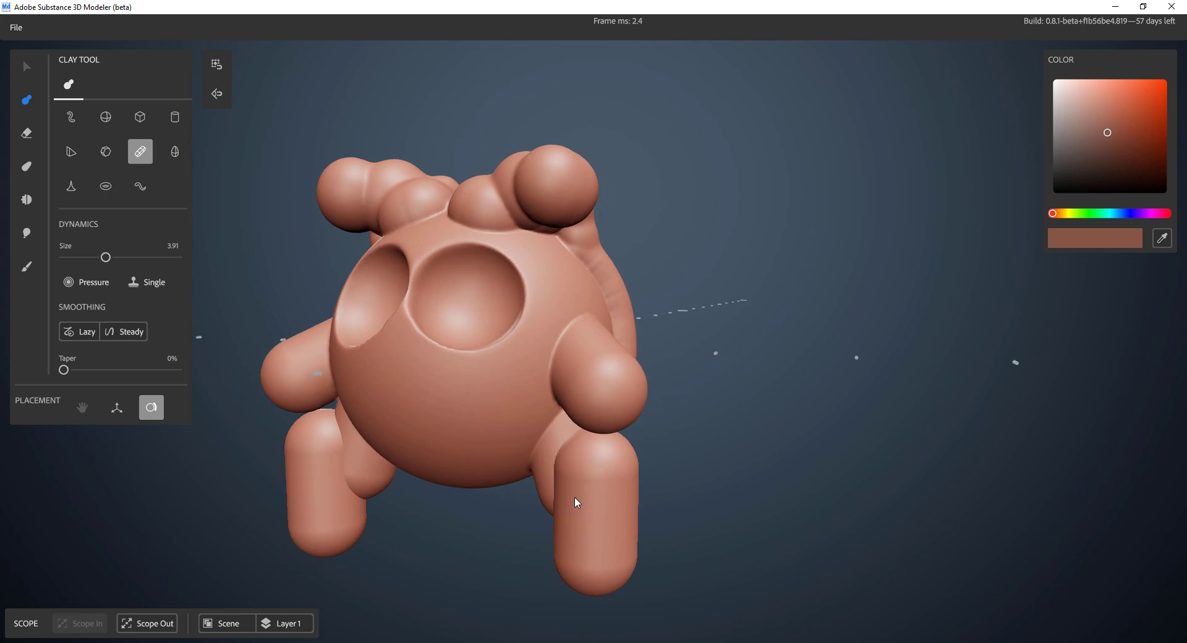
Add a round clay nose just below and between the eye sockets using the sphere shape at size 2.04
{"action": "scroll", "coordinate": [575, 497], "scroll_direction": "up", "scroll_amount": 2}
{"action": "left_click_drag", "start_coordinate": [525, 454], "coordinate": [496, 449], "text": "alt"}
{"action": "middle_click_drag", "start_coordinate": [496, 449], "coordinate": [697, 447], "text": "alt"}
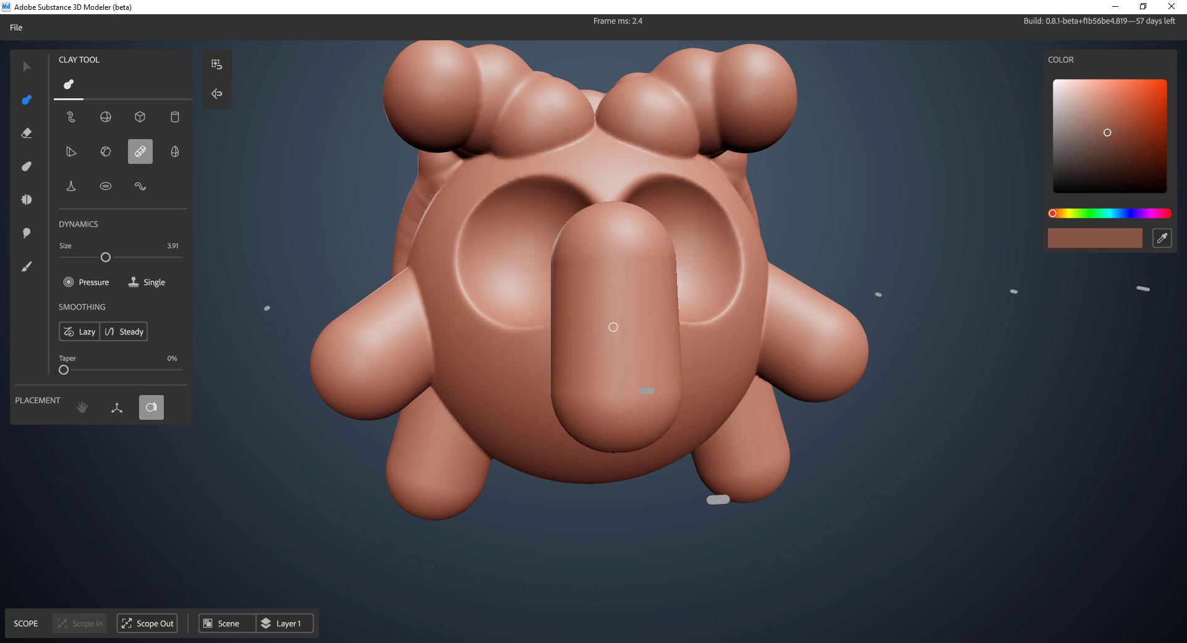
{"action": "left_click", "coordinate": [105, 118]}
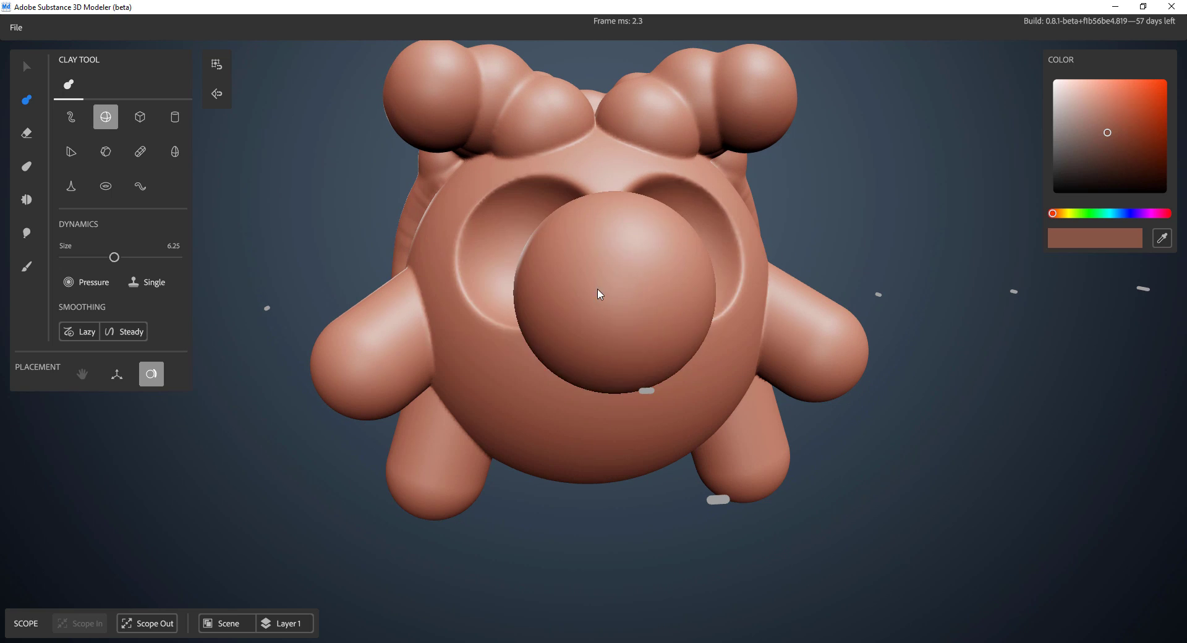
{"action": "scroll", "coordinate": [606, 298], "scroll_direction": "up", "scroll_amount": 3}
{"action": "right_click_drag", "start_coordinate": [649, 365], "coordinate": [594, 324], "text": "ctrl"}
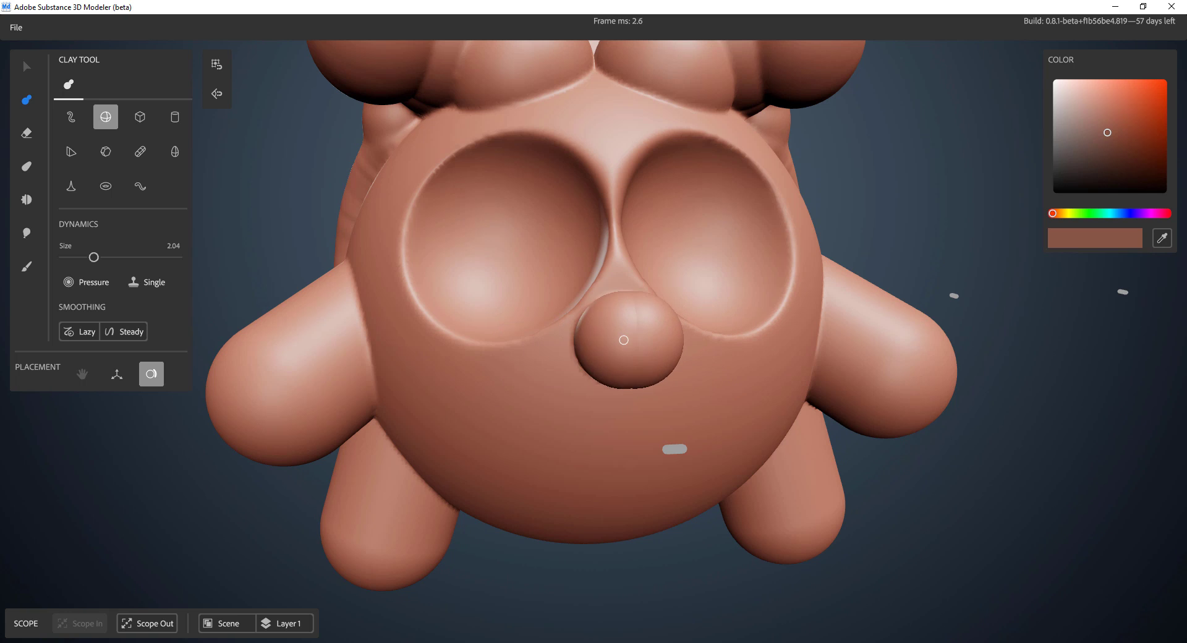
{"action": "left_click", "coordinate": [628, 340]}
Add a small clay sphere of size 1.24 on the centreline below the nose as the mouth
{"action": "left_click_drag", "start_coordinate": [830, 496], "coordinate": [813, 471], "text": "alt"}
{"action": "scroll", "coordinate": [707, 448], "scroll_direction": "up", "scroll_amount": 2}
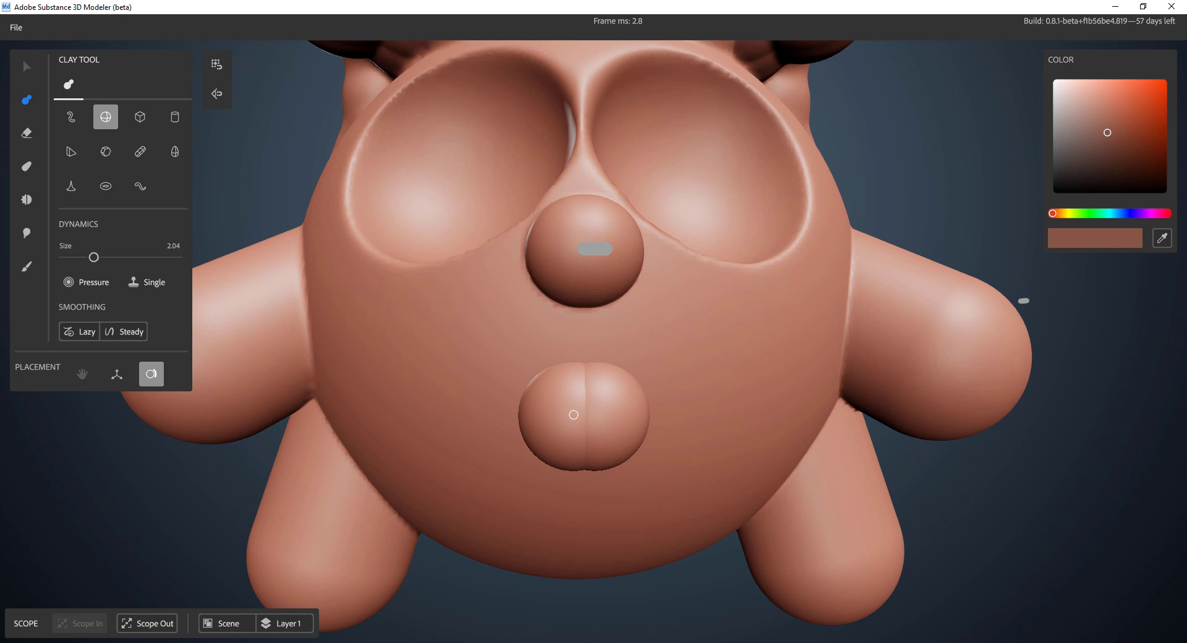
{"action": "right_click_drag", "start_coordinate": [574, 414], "coordinate": [593, 329], "text": "ctrl"}
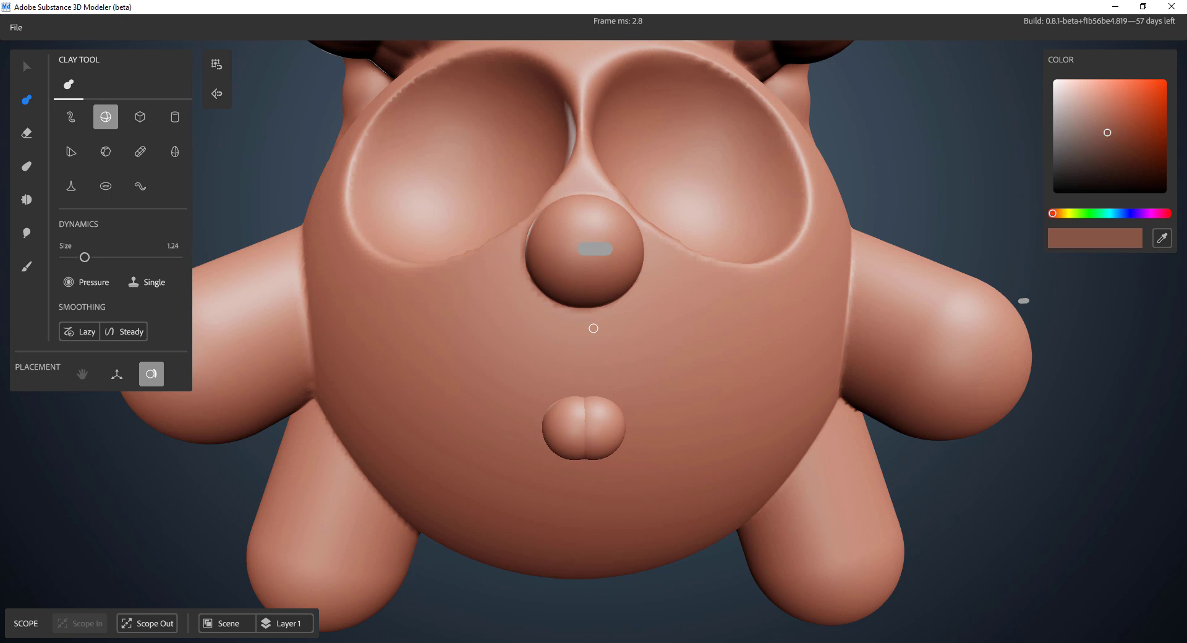
{"action": "left_click", "coordinate": [585, 426]}
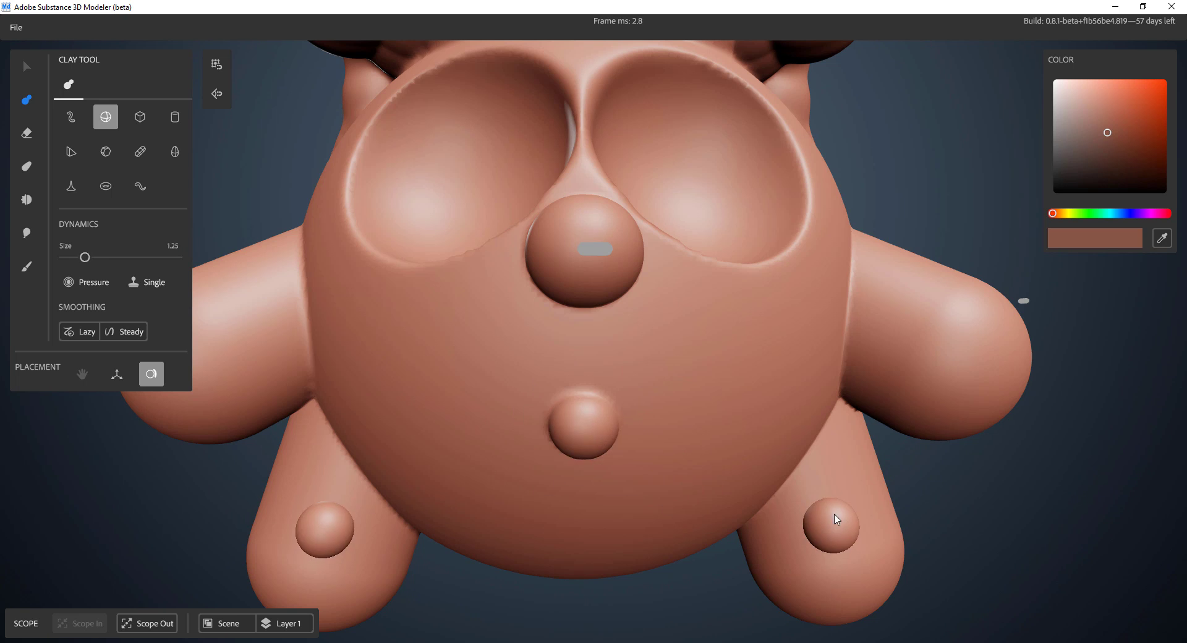
Examine the face with its nose and mouth from several angles and try out spots for small mirrored spheres
{"action": "left_click", "coordinate": [832, 523]}
{"action": "scroll", "coordinate": [832, 523], "scroll_direction": "down", "scroll_amount": 4}
{"action": "left_click_drag", "start_coordinate": [698, 464], "coordinate": [740, 425], "text": "alt"}
{"action": "scroll", "coordinate": [739, 425], "scroll_direction": "up", "scroll_amount": 2}
{"action": "left_click_drag", "start_coordinate": [762, 473], "coordinate": [658, 432], "text": "alt"}
{"action": "scroll", "coordinate": [643, 428], "scroll_direction": "up", "scroll_amount": 4}
{"action": "right_click_drag", "start_coordinate": [657, 433], "coordinate": [680, 521], "text": "alt"}
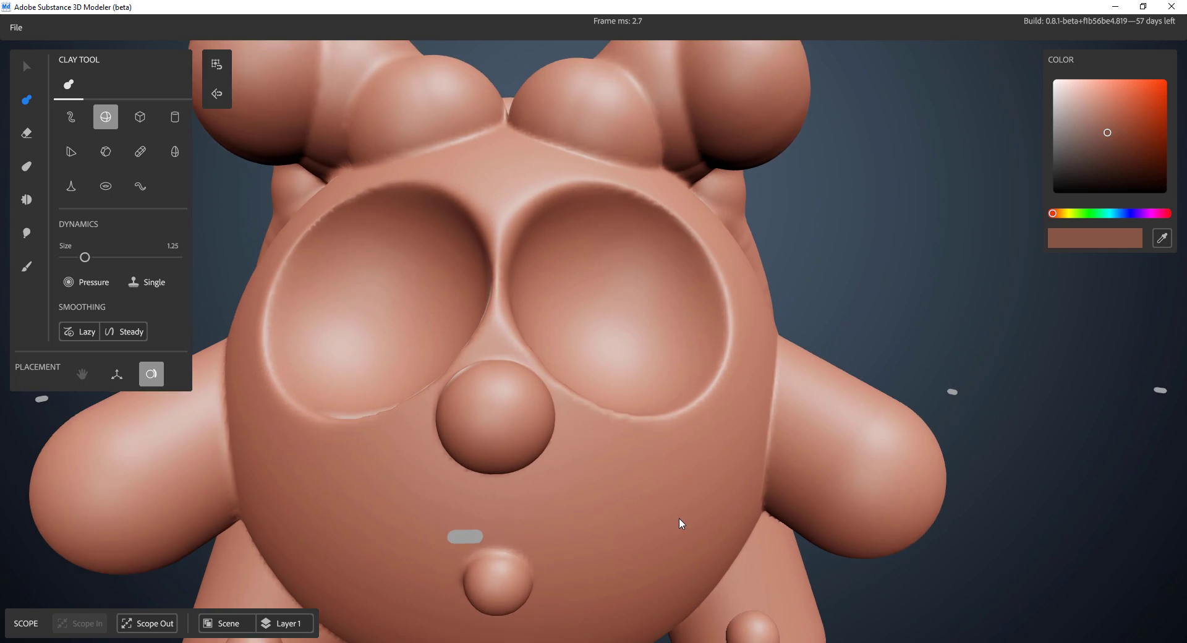
{"action": "middle_click_drag", "start_coordinate": [680, 522], "coordinate": [798, 440], "text": "alt"}
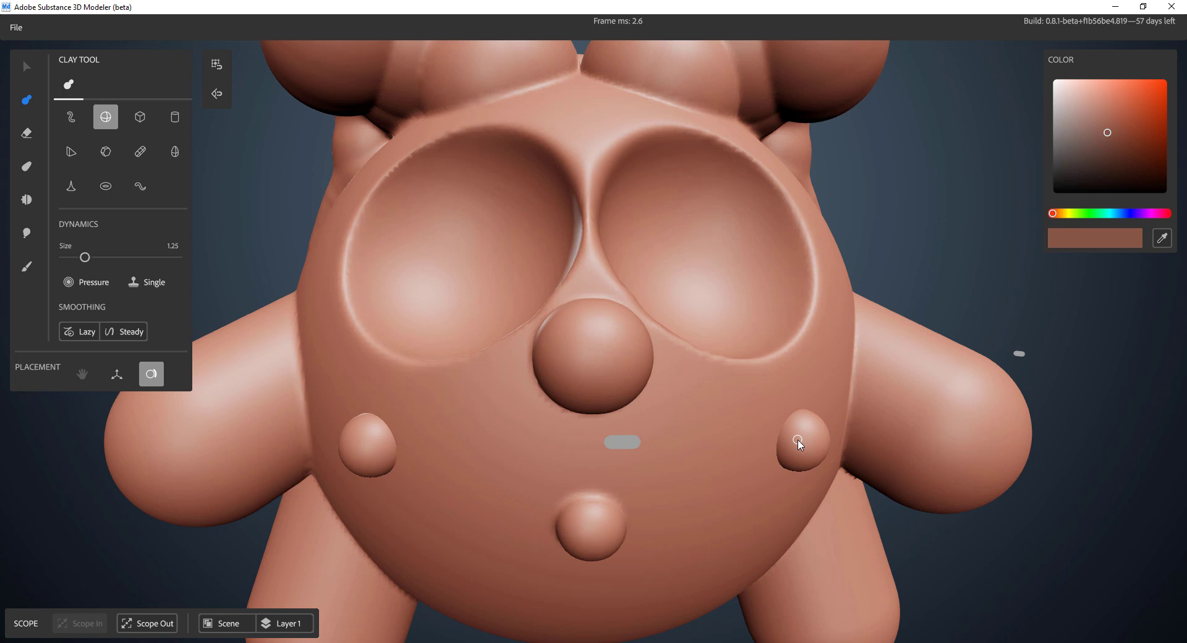
{"action": "left_click", "coordinate": [779, 374]}
{"action": "right_click_drag", "start_coordinate": [789, 389], "coordinate": [659, 396], "text": "alt"}
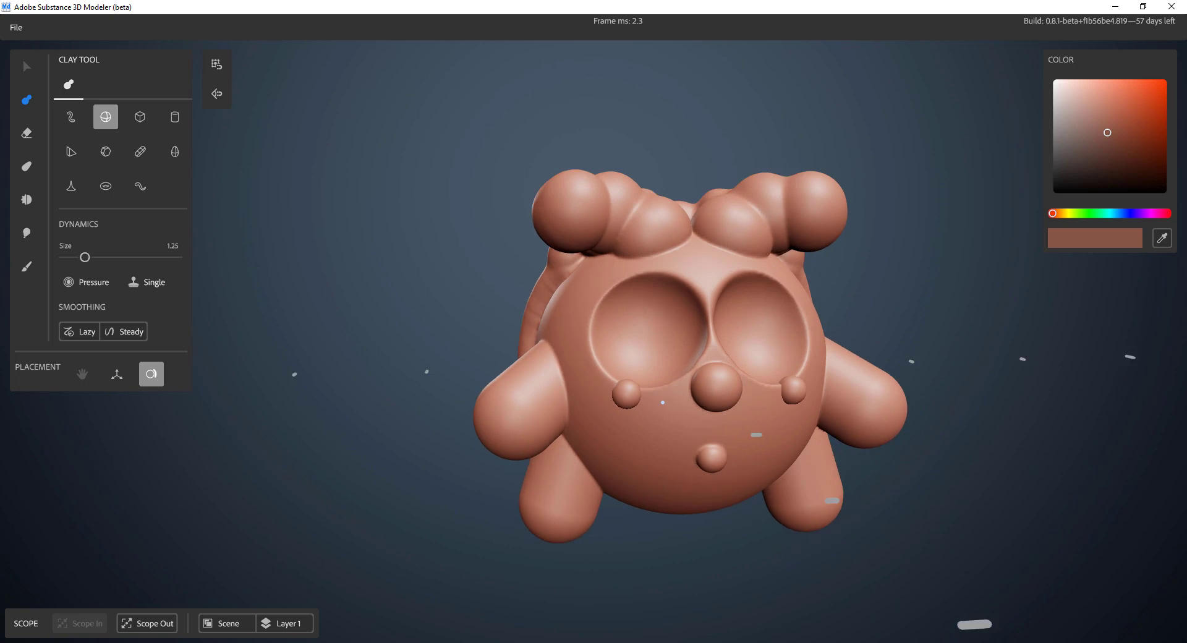
{"action": "left_click_drag", "start_coordinate": [831, 377], "coordinate": [792, 366], "text": "alt"}
{"action": "middle_click_drag", "start_coordinate": [792, 366], "coordinate": [651, 409], "text": "alt"}
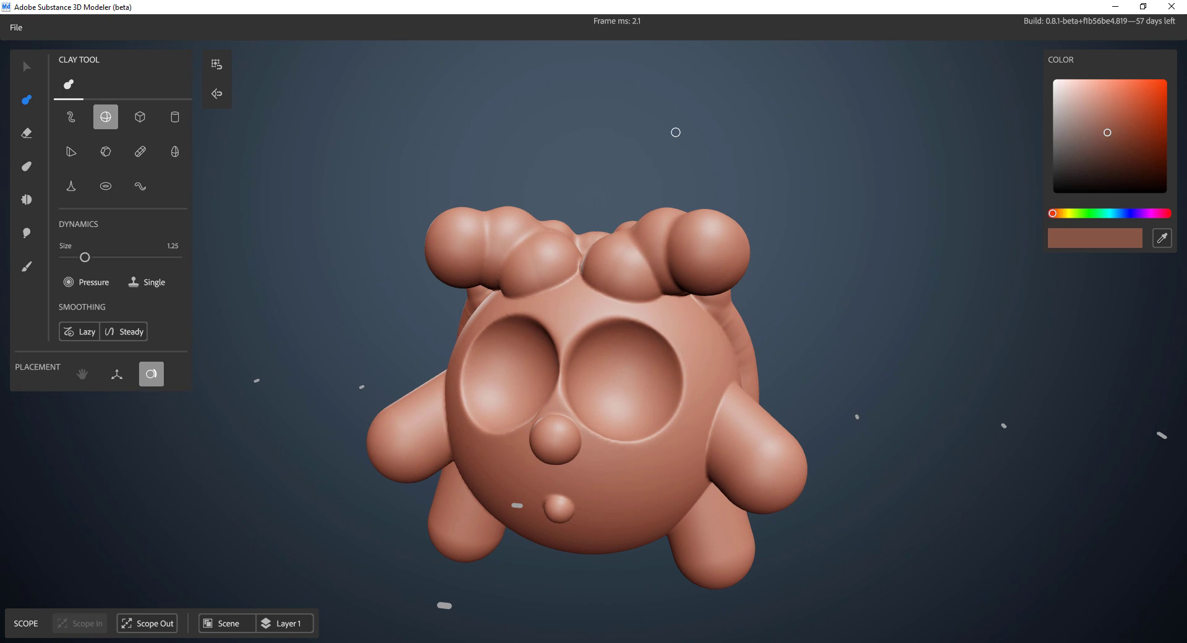
Create a new layer and fill both eye sockets with mirrored clay sphere eyeballs at size 6.10
{"action": "right_click", "coordinate": [689, 93]}
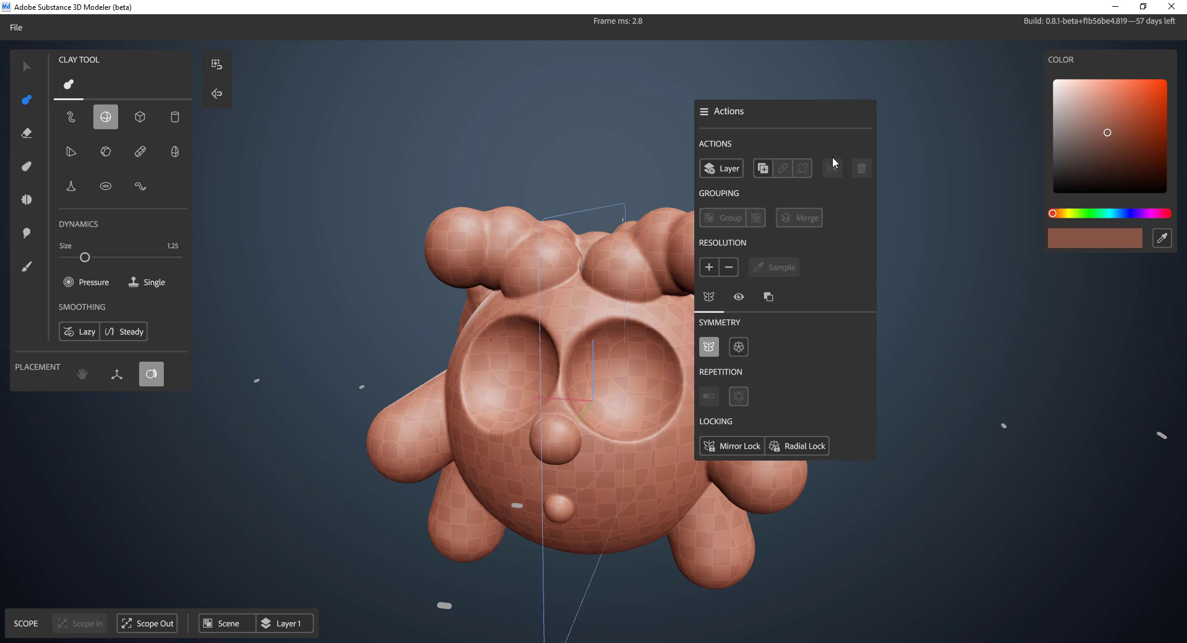
{"action": "left_click", "coordinate": [716, 168]}
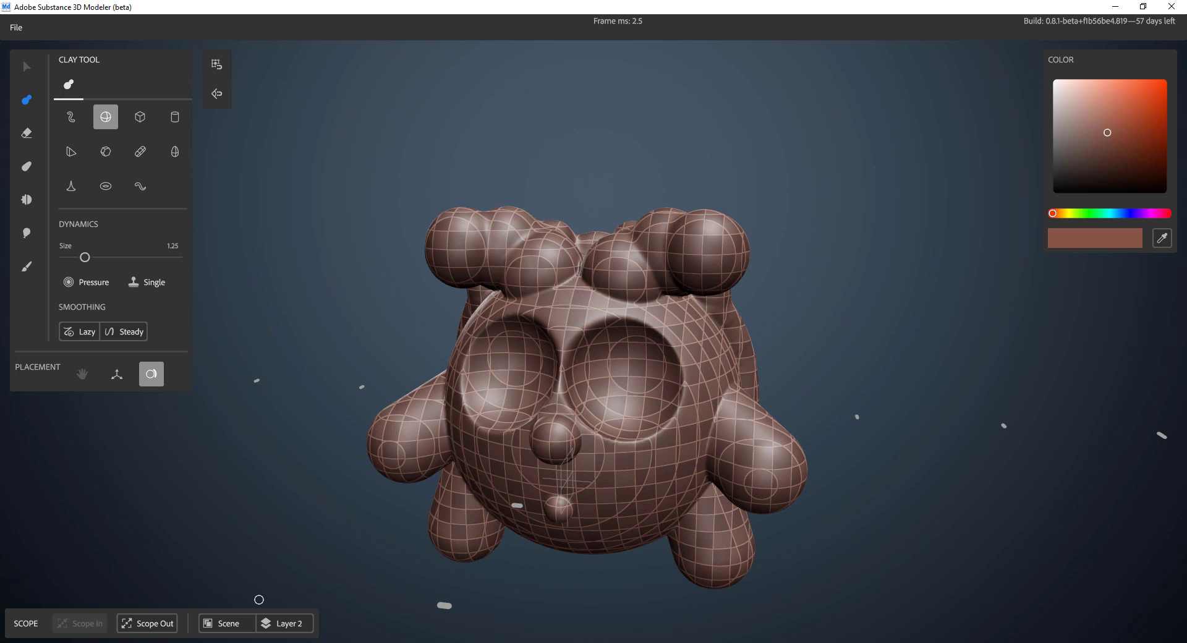
{"action": "scroll", "coordinate": [610, 384], "scroll_direction": "up", "scroll_amount": 10}
{"action": "scroll", "coordinate": [593, 329], "scroll_direction": "down", "scroll_amount": 3}
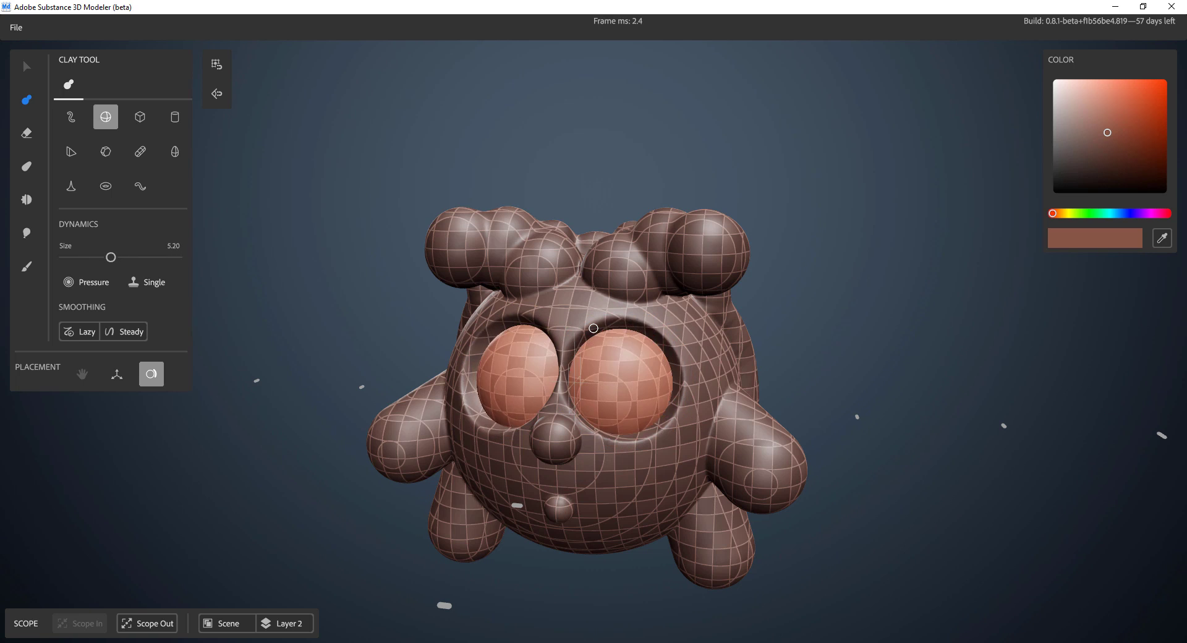
{"action": "scroll", "coordinate": [593, 329], "scroll_direction": "up", "scroll_amount": 1}
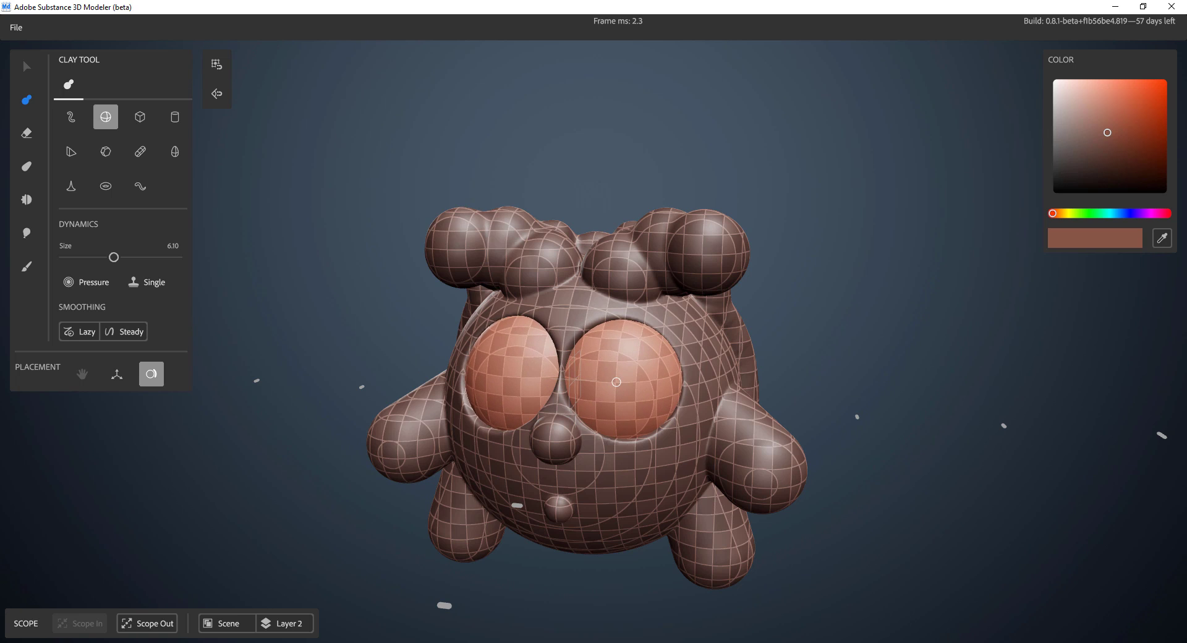
{"action": "left_click", "coordinate": [616, 384]}
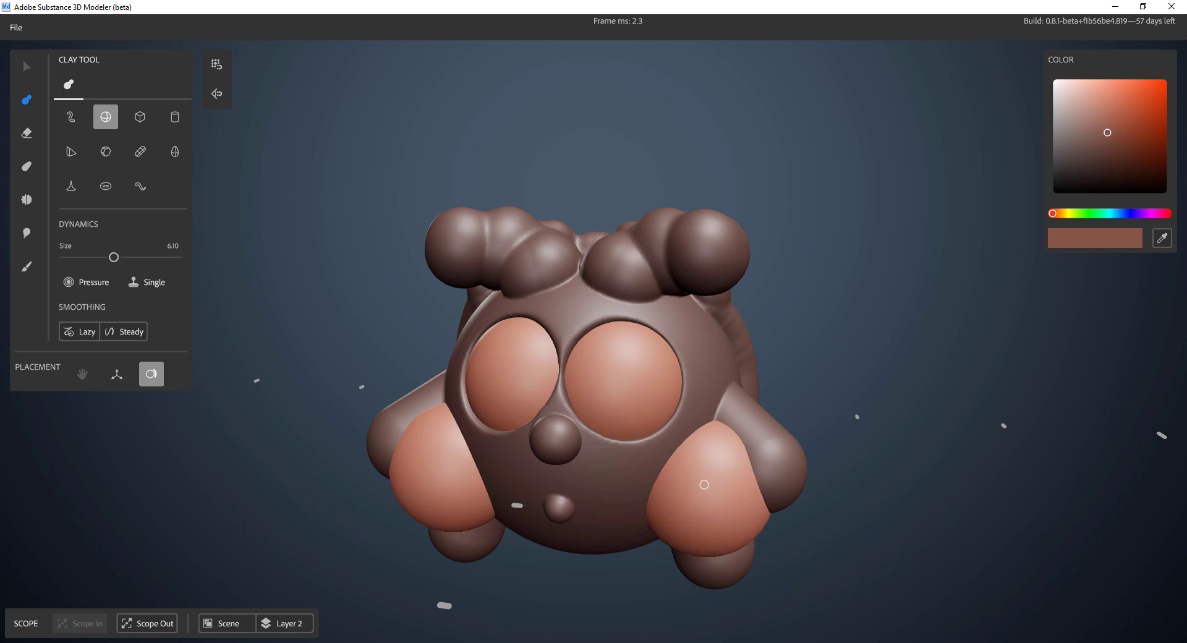
{"action": "mouse_move", "coordinate": [507, 449]}
{"action": "left_mouse_down", "text": "alt"}
{"action": "mouse_move", "coordinate": [619, 450]}
{"action": "mouse_move", "coordinate": [507, 449]}
{"action": "left_mouse_up", "text": "alt"}
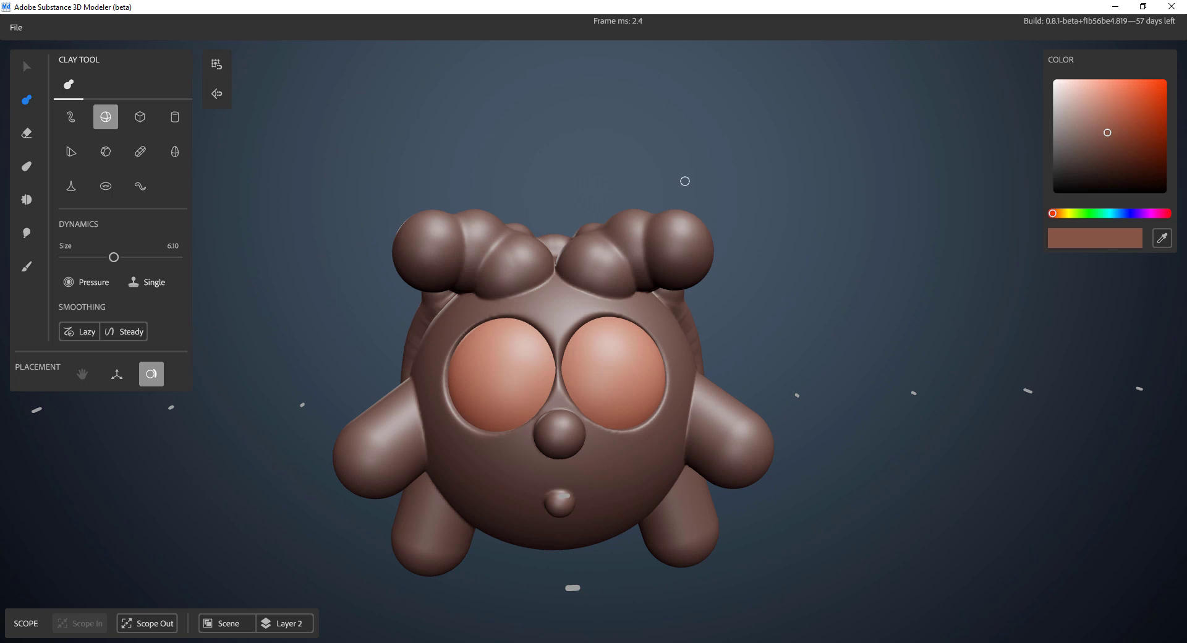
Create another layer and set up a mirrored pair of size 6.25 clay capsules with gizmo placement
{"action": "right_click", "coordinate": [811, 153]}
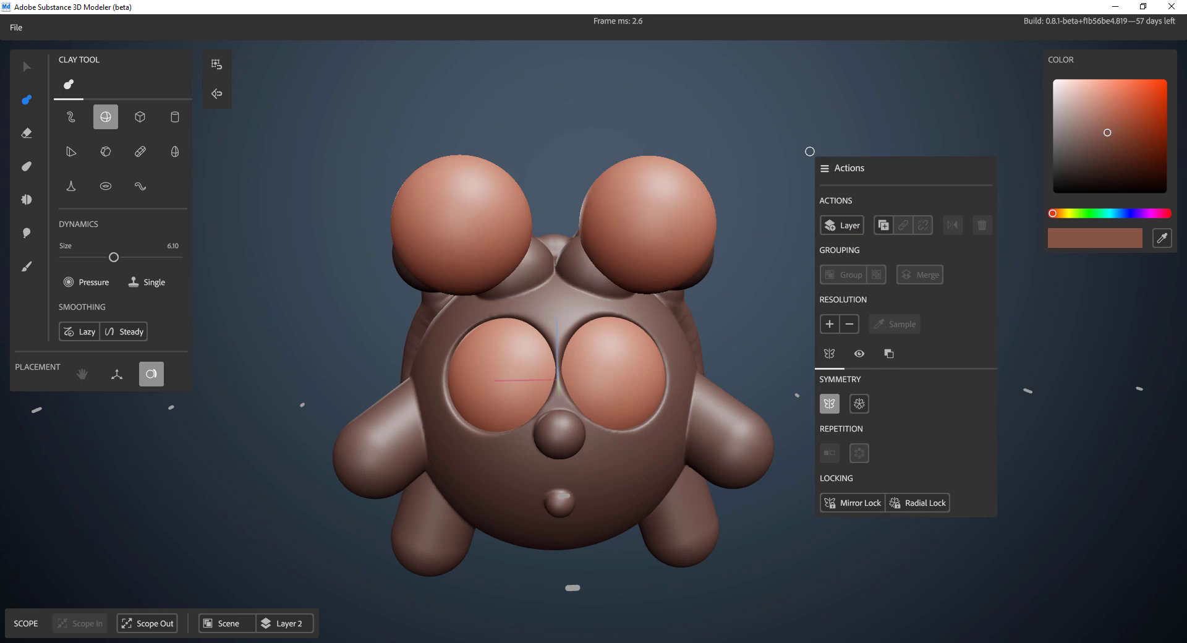
{"action": "left_click", "coordinate": [855, 230]}
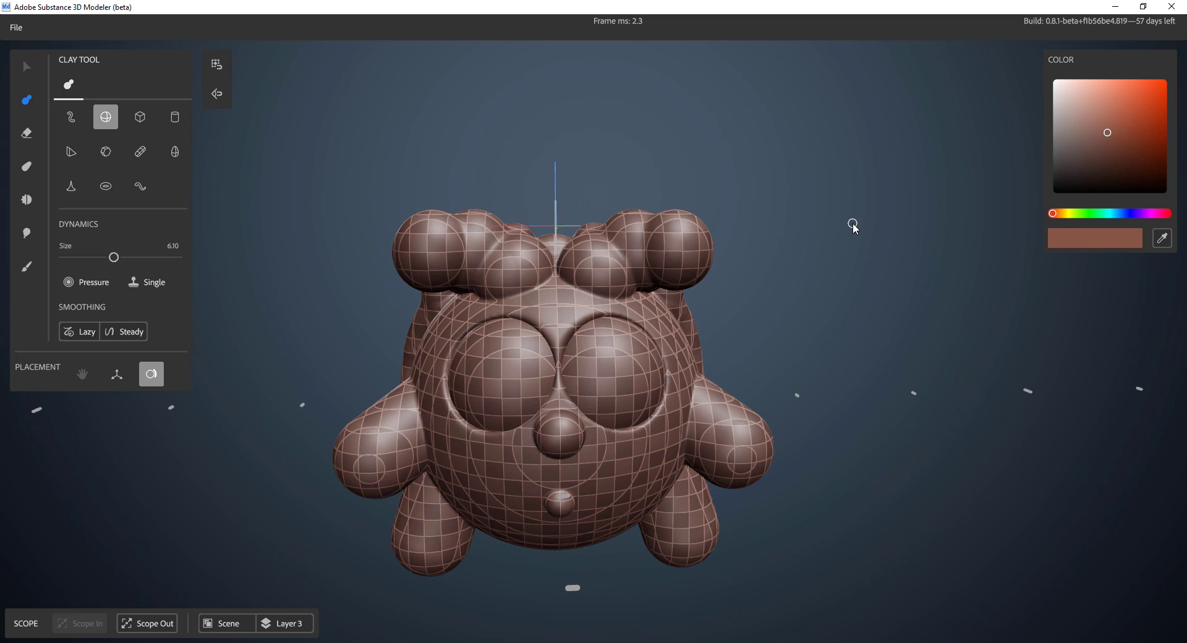
{"action": "left_click", "coordinate": [117, 375]}
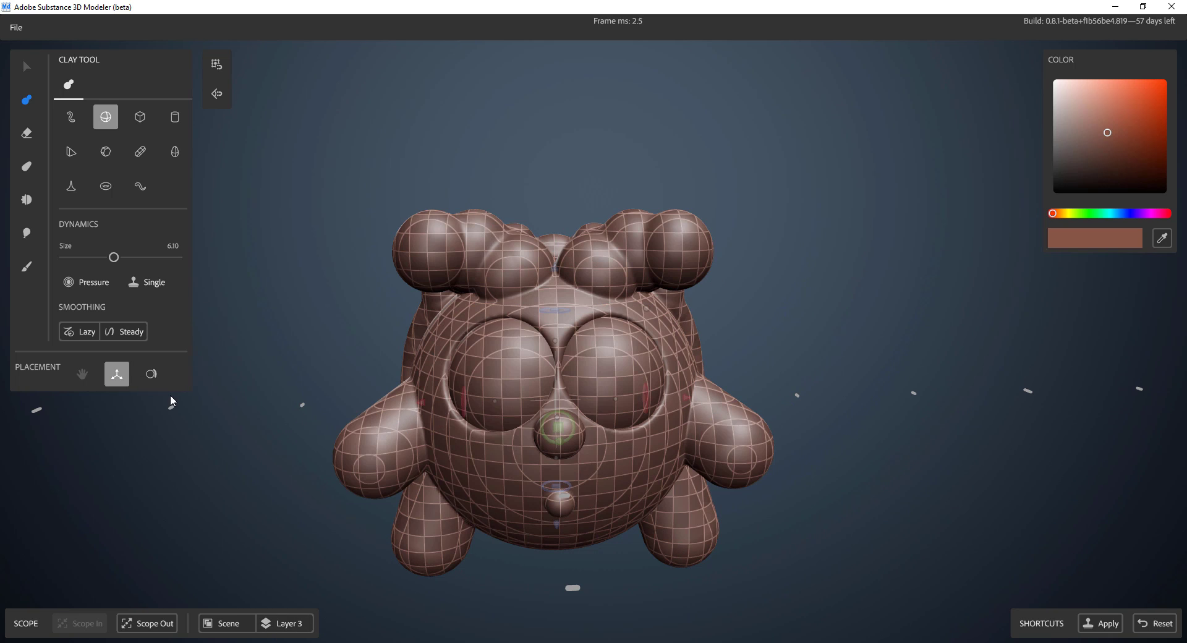
{"action": "left_click", "coordinate": [141, 153]}
{"action": "mouse_move", "coordinate": [711, 371]}
{"action": "left_mouse_down", "text": "alt"}
{"action": "mouse_move", "coordinate": [845, 415]}
{"action": "mouse_move", "coordinate": [804, 434]}
{"action": "mouse_move", "coordinate": [791, 427]}
{"action": "left_mouse_up", "text": "alt"}
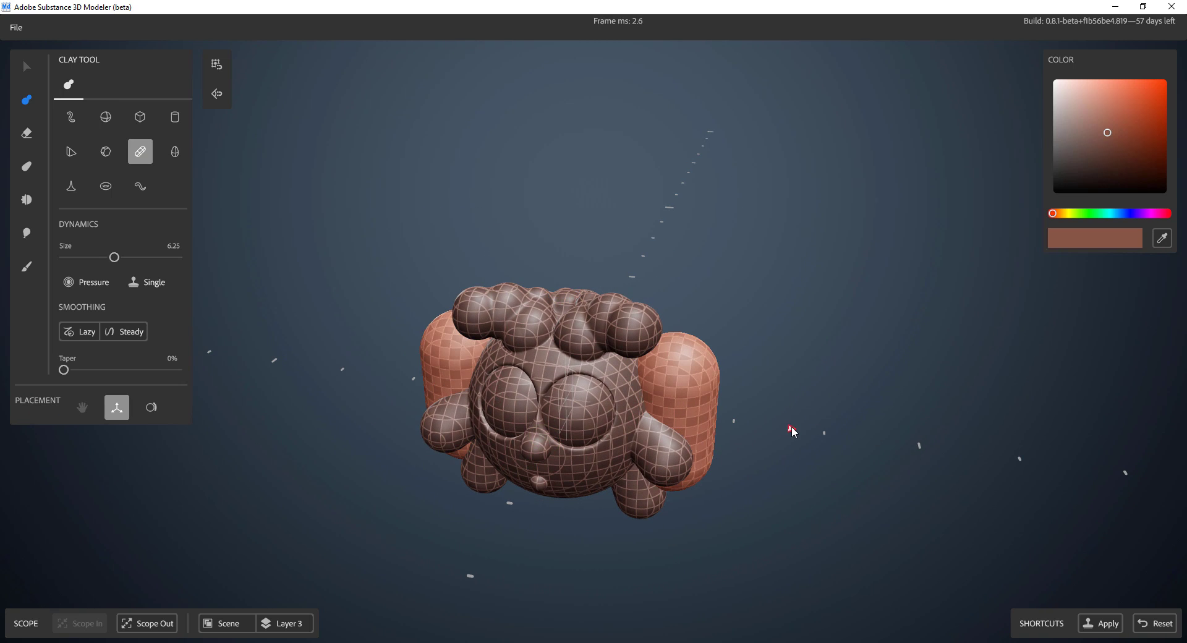
Position the mirrored capsules upright against the character's back and add them as clay
{"action": "left_click_drag", "start_coordinate": [796, 467], "coordinate": [710, 490], "text": "alt"}
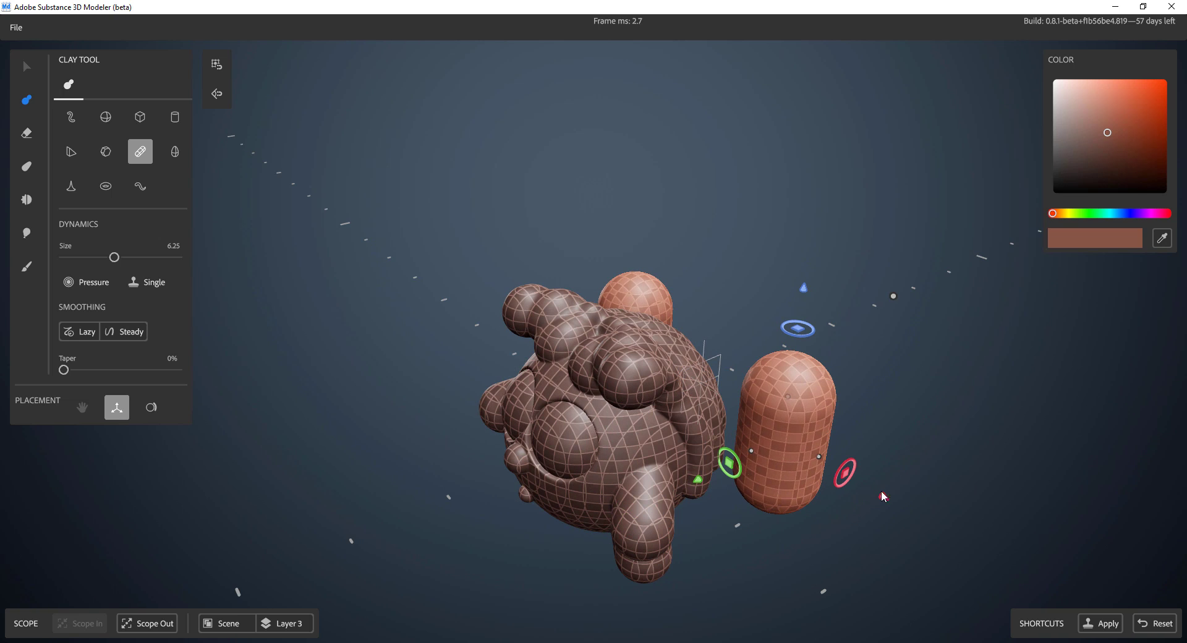
{"action": "left_click_drag", "start_coordinate": [883, 494], "coordinate": [828, 470], "text": "alt"}
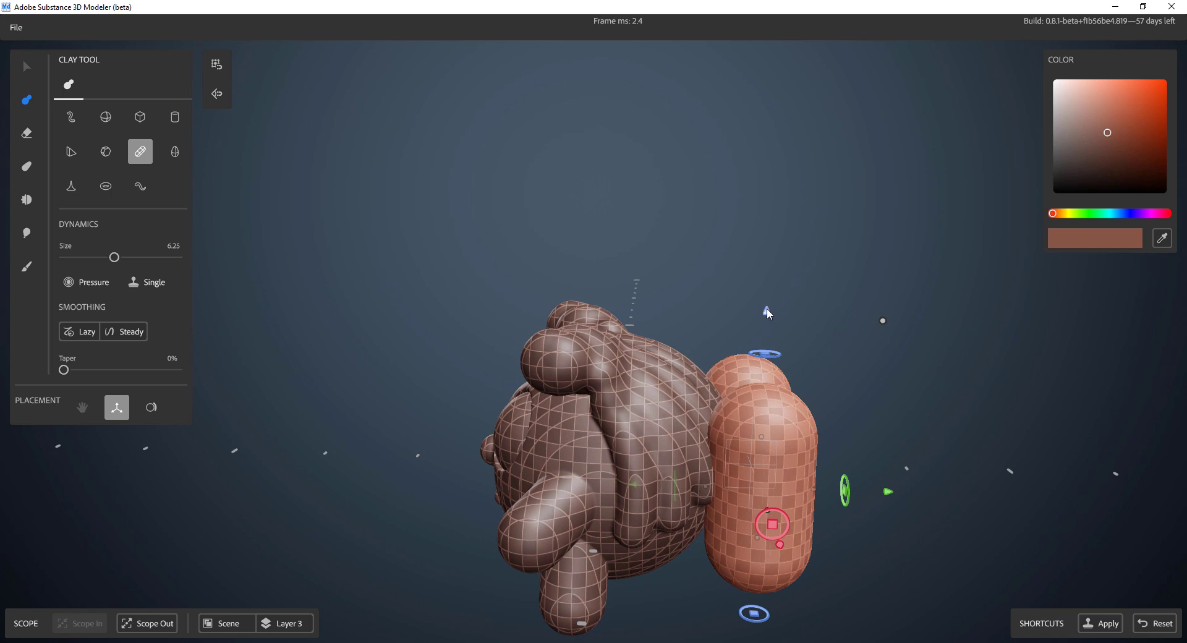
{"action": "mouse_move", "coordinate": [766, 313]}
{"action": "left_mouse_down"}
{"action": "mouse_move", "coordinate": [766, 276]}
{"action": "mouse_move", "coordinate": [765, 308]}
{"action": "left_mouse_up"}
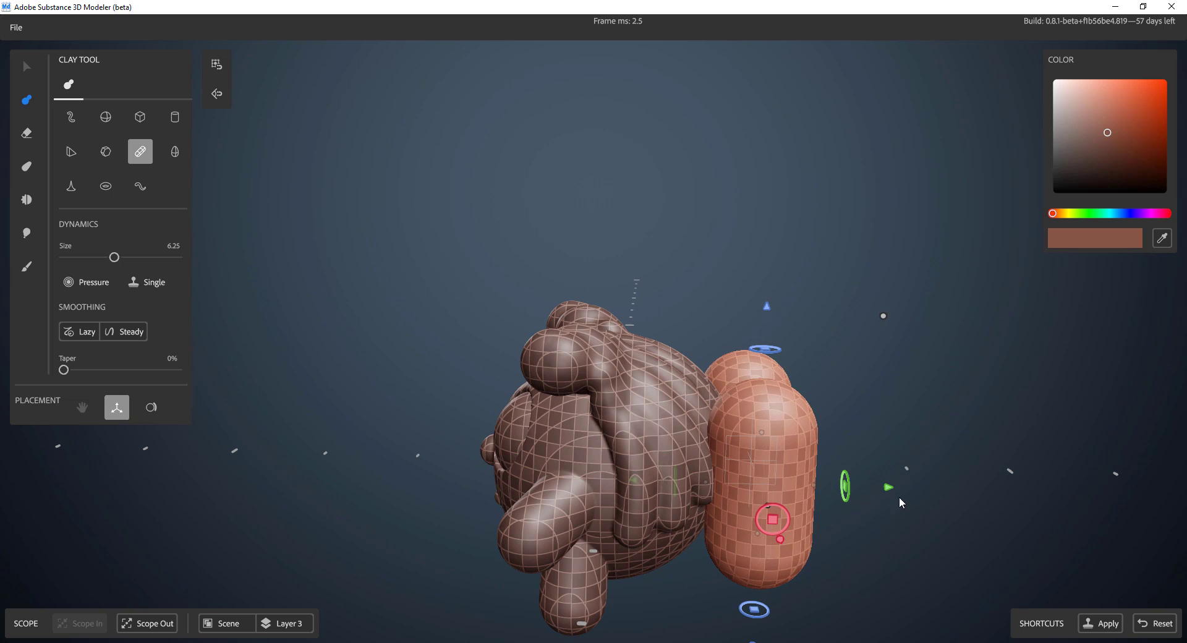
{"action": "left_click_drag", "start_coordinate": [888, 487], "coordinate": [746, 376]}
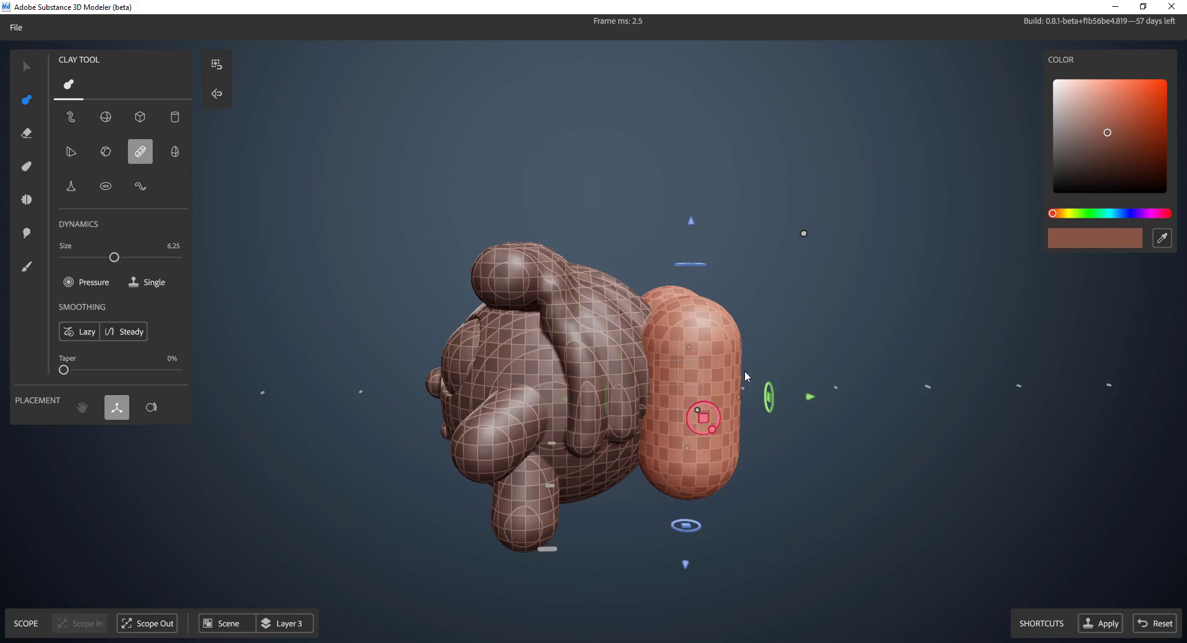
{"action": "left_click_drag", "start_coordinate": [587, 440], "coordinate": [333, 437], "text": "alt"}
{"action": "mouse_move", "coordinate": [334, 437]}
{"action": "middle_mouse_down", "text": "alt"}
{"action": "mouse_move", "coordinate": [438, 427]}
{"action": "mouse_move", "coordinate": [614, 374]}
{"action": "middle_mouse_up", "text": "alt"}
Cut the rounded lower ends of both back capsules flat with the cube eraser at size 7.22
{"action": "key", "text": "e"}
{"action": "mouse_move", "coordinate": [614, 374]}
{"action": "left_mouse_down", "text": "alt"}
{"action": "mouse_move", "coordinate": [714, 476]}
{"action": "mouse_move", "coordinate": [692, 495]}
{"action": "left_mouse_up", "text": "alt"}
{"action": "left_click_drag", "start_coordinate": [655, 432], "coordinate": [665, 390], "text": "alt"}
{"action": "scroll", "coordinate": [628, 460], "scroll_direction": "down", "scroll_amount": 5}
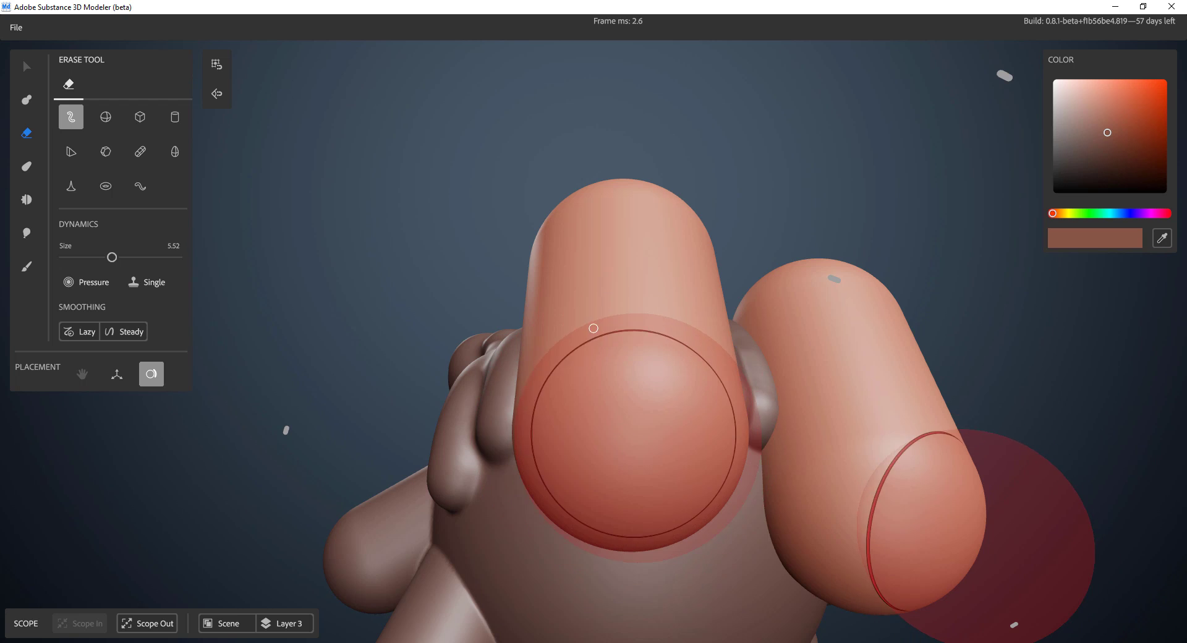
{"action": "left_click_drag", "start_coordinate": [677, 507], "coordinate": [692, 468], "text": "alt"}
{"action": "right_click_drag", "start_coordinate": [692, 468], "coordinate": [601, 406], "text": "alt"}
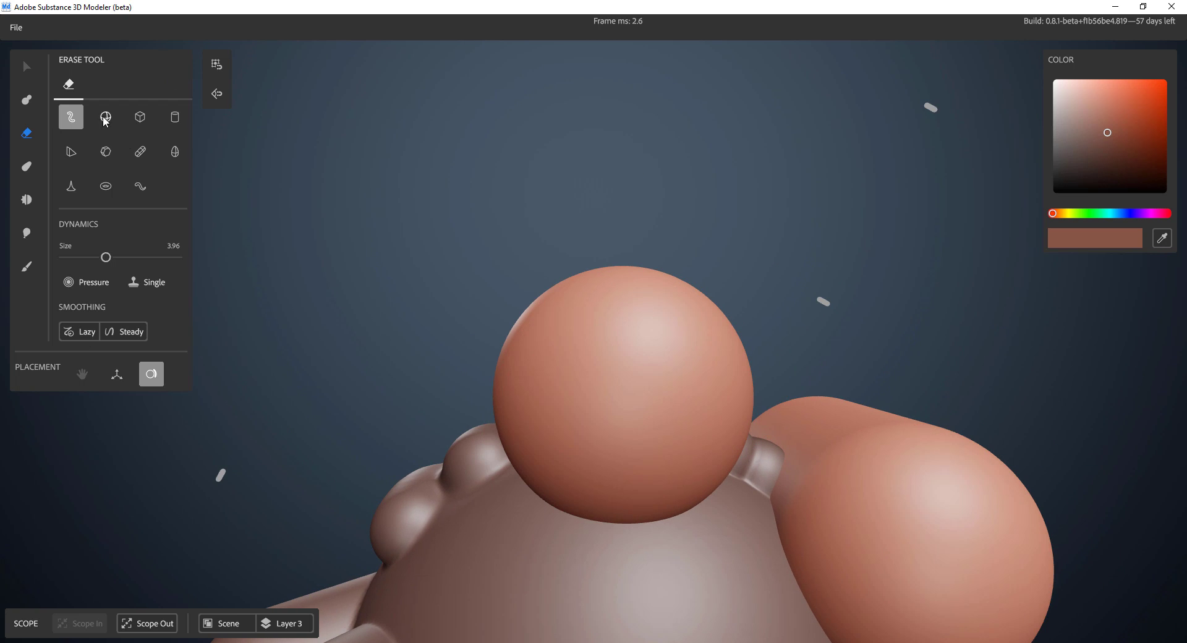
{"action": "left_click", "coordinate": [140, 117]}
{"action": "mouse_move", "coordinate": [511, 313]}
{"action": "left_mouse_down", "text": "alt"}
{"action": "mouse_move", "coordinate": [909, 252]}
{"action": "mouse_move", "coordinate": [824, 249]}
{"action": "mouse_move", "coordinate": [946, 140]}
{"action": "mouse_move", "coordinate": [729, 177]}
{"action": "left_mouse_up", "text": "alt"}
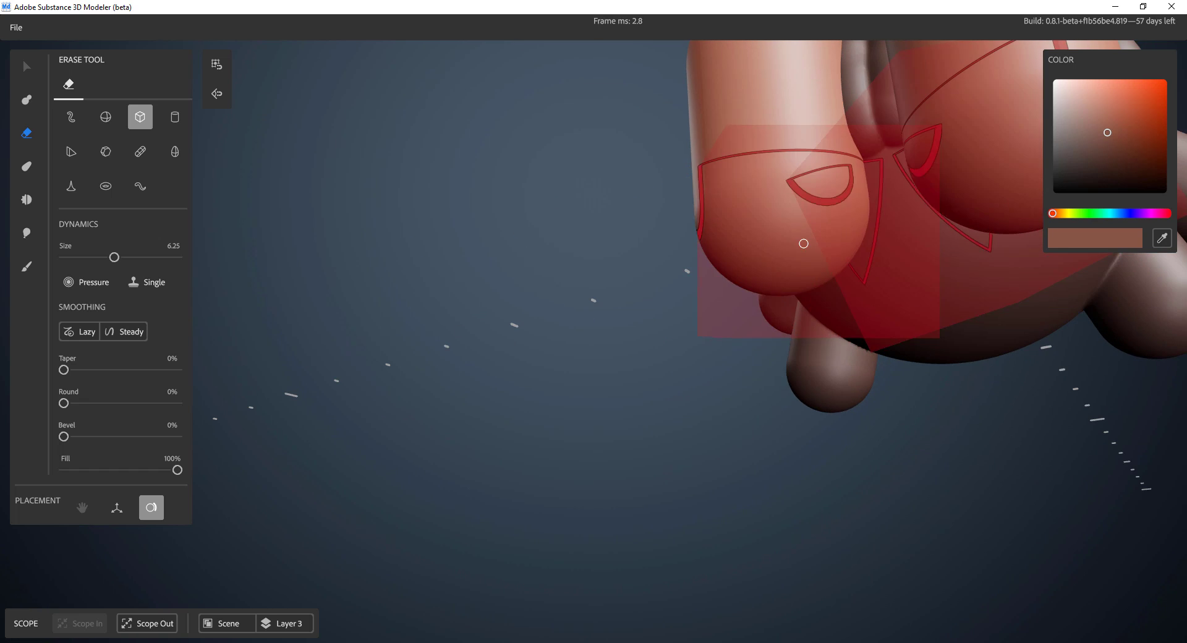
{"action": "mouse_move", "coordinate": [731, 301]}
{"action": "left_mouse_down", "text": "alt"}
{"action": "mouse_move", "coordinate": [588, 358]}
{"action": "mouse_move", "coordinate": [588, 424]}
{"action": "mouse_move", "coordinate": [557, 422]}
{"action": "mouse_move", "coordinate": [631, 299]}
{"action": "mouse_move", "coordinate": [614, 332]}
{"action": "mouse_move", "coordinate": [618, 432]}
{"action": "mouse_move", "coordinate": [858, 133]}
{"action": "mouse_move", "coordinate": [246, 57]}
{"action": "mouse_move", "coordinate": [450, 99]}
{"action": "mouse_move", "coordinate": [483, 249]}
{"action": "mouse_move", "coordinate": [585, 470]}
{"action": "mouse_move", "coordinate": [689, 502]}
{"action": "mouse_move", "coordinate": [495, 308]}
{"action": "left_mouse_up", "text": "alt"}
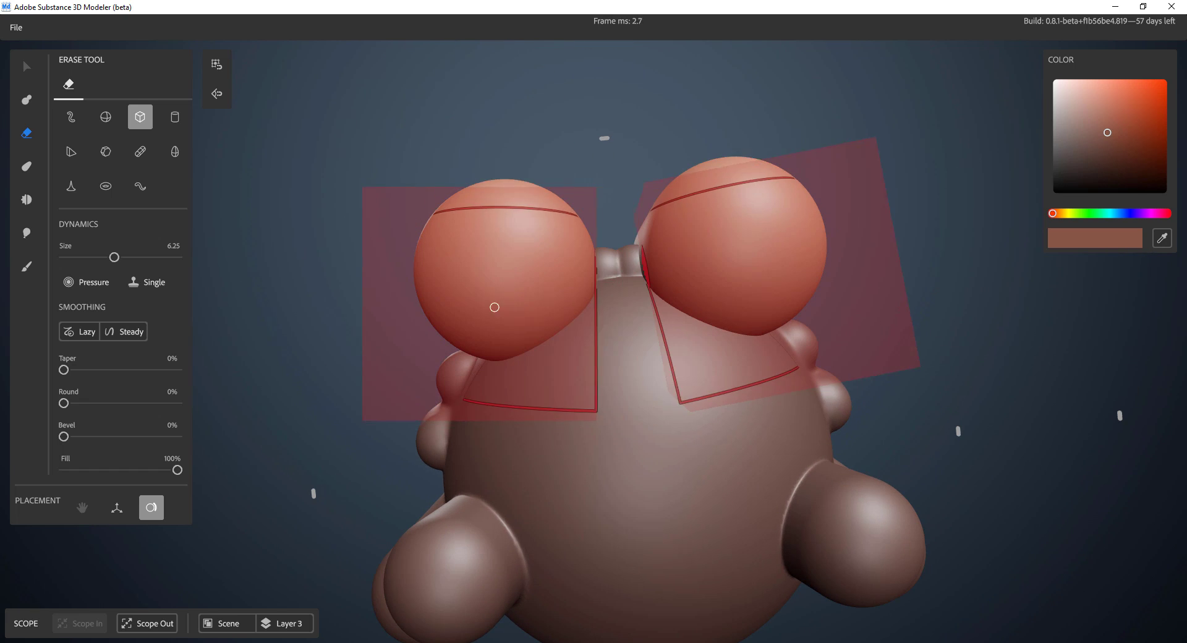
{"action": "scroll", "coordinate": [502, 282], "scroll_direction": "up", "scroll_amount": 2, "text": "ctrl"}
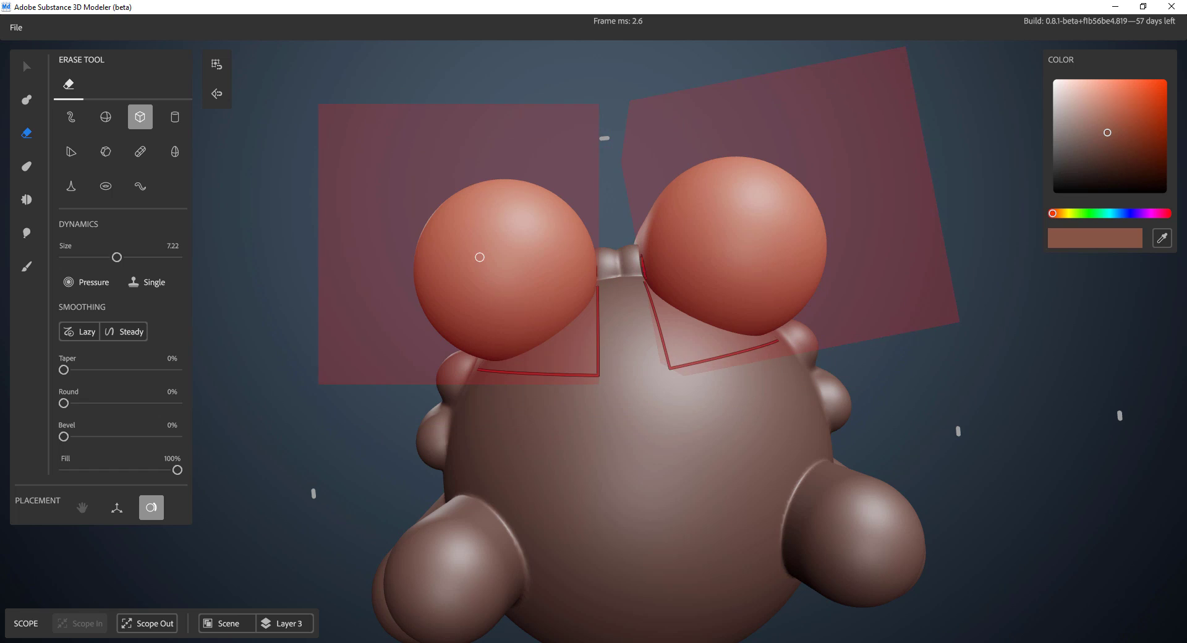
{"action": "left_click_drag", "start_coordinate": [480, 257], "coordinate": [513, 276], "text": "alt"}
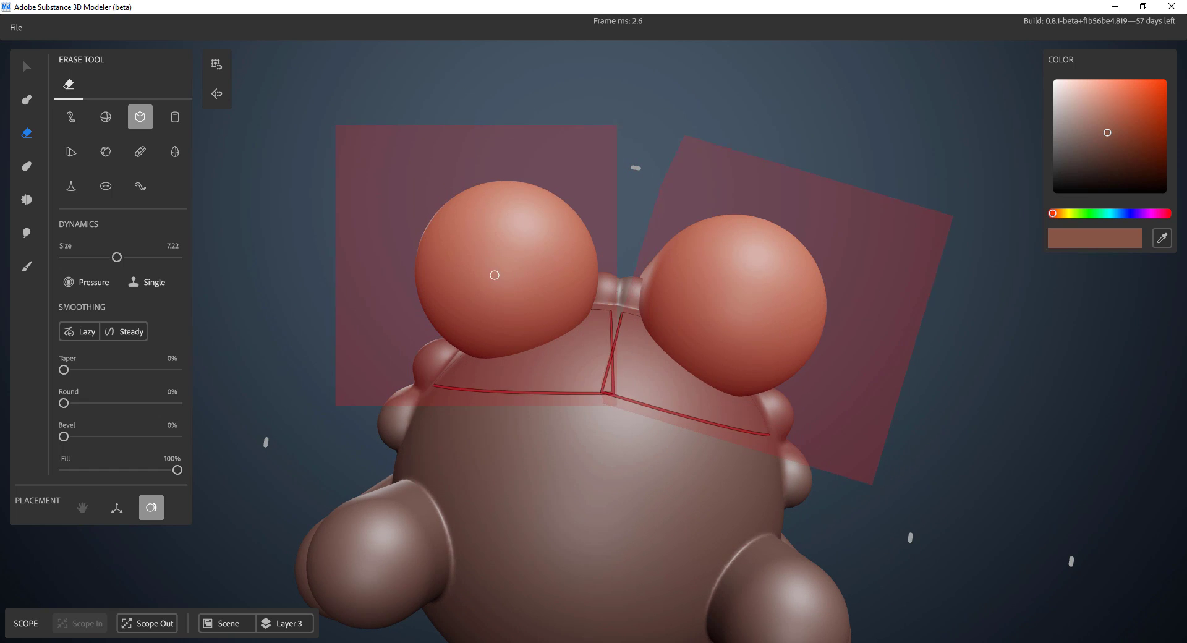
{"action": "left_click_drag", "start_coordinate": [598, 260], "coordinate": [565, 202], "text": "alt"}
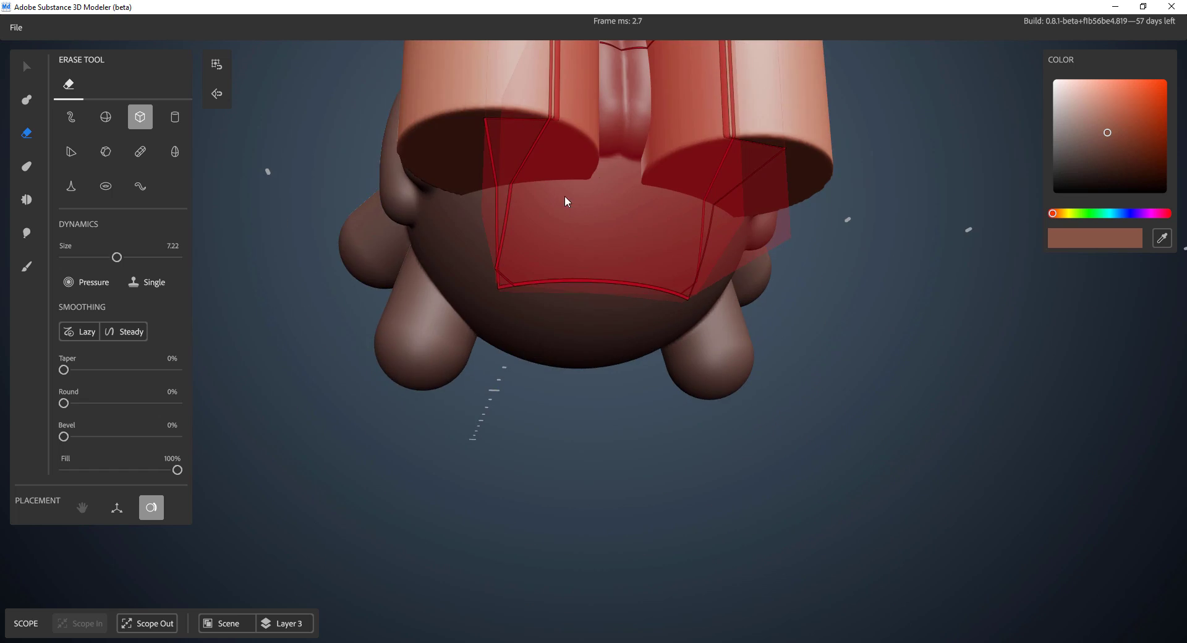
Fit mirrored clay torus rings of size 6.25 around the flat lower ends of the back capsules using gizmo placement
{"action": "scroll", "coordinate": [564, 202], "scroll_direction": "down", "scroll_amount": 5}
{"action": "left_click_drag", "start_coordinate": [498, 154], "coordinate": [548, 141], "text": "alt"}
{"action": "middle_click_drag", "start_coordinate": [548, 141], "coordinate": [539, 310], "text": "alt"}
{"action": "right_click_drag", "start_coordinate": [539, 309], "coordinate": [884, 502], "text": "alt"}
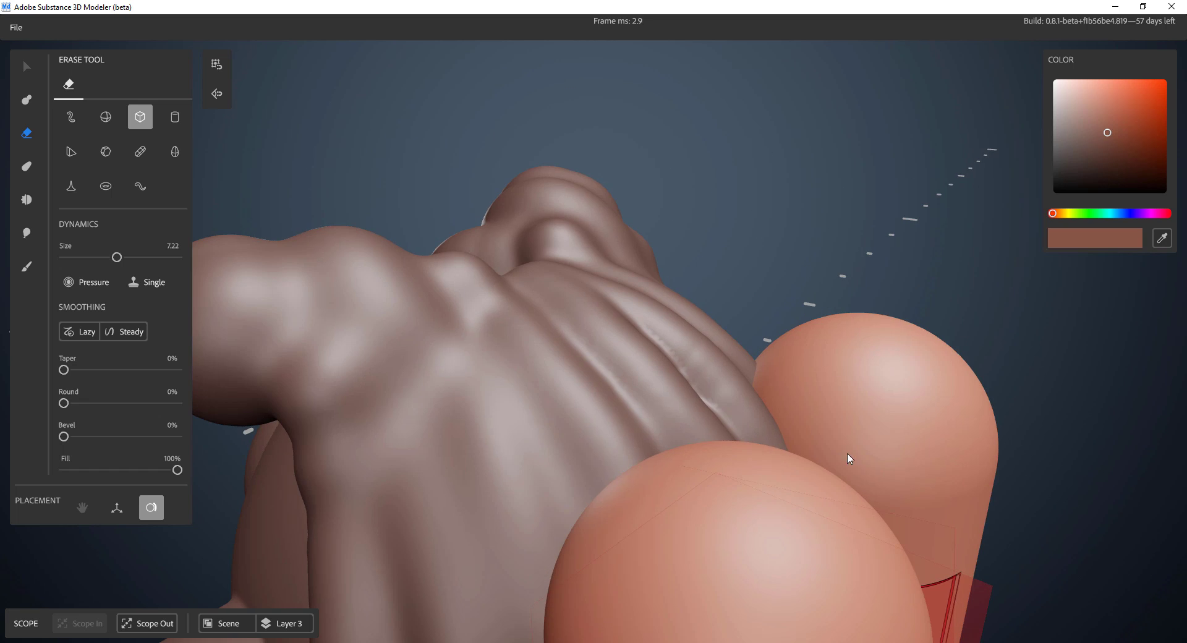
{"action": "middle_click_drag", "start_coordinate": [848, 458], "coordinate": [728, 433], "text": "alt"}
{"action": "right_click_drag", "start_coordinate": [728, 432], "coordinate": [597, 405], "text": "alt"}
{"action": "mouse_move", "coordinate": [597, 400]}
{"action": "left_mouse_down", "text": "alt"}
{"action": "mouse_move", "coordinate": [593, 291]}
{"action": "mouse_move", "coordinate": [556, 275]}
{"action": "left_mouse_up", "text": "alt"}
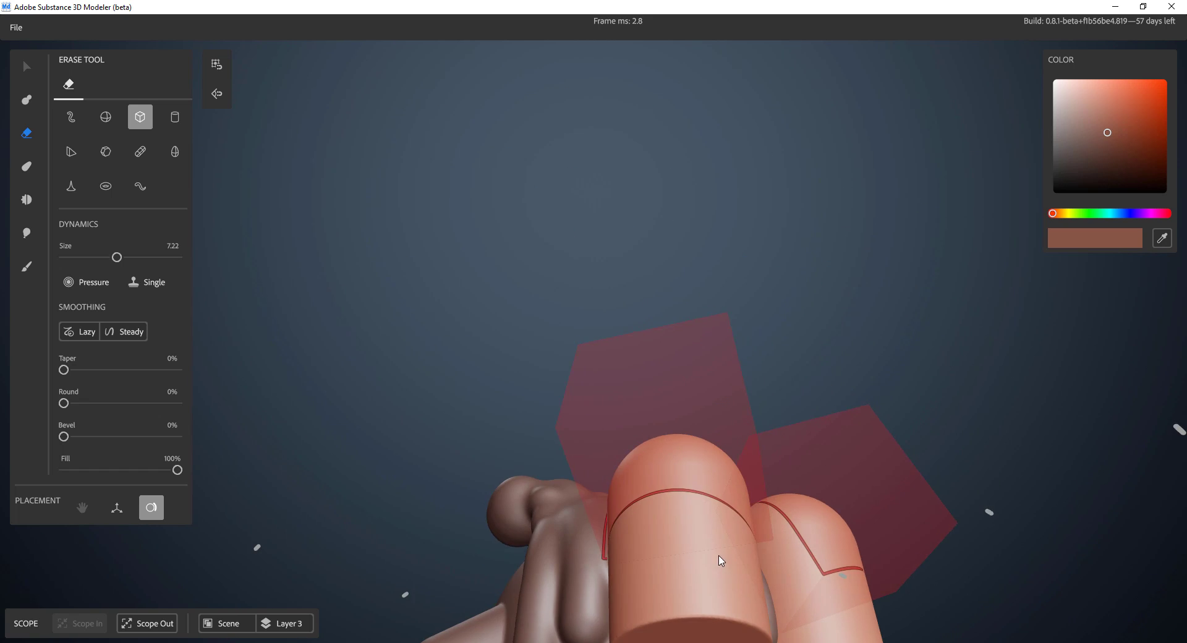
{"action": "middle_click_drag", "start_coordinate": [719, 556], "coordinate": [605, 363], "text": "alt"}
{"action": "mouse_move", "coordinate": [623, 374]}
{"action": "right_mouse_down", "text": "alt"}
{"action": "mouse_move", "coordinate": [664, 432]}
{"action": "mouse_move", "coordinate": [593, 377]}
{"action": "right_mouse_up", "text": "alt"}
{"action": "left_click", "coordinate": [26, 102]}
{"action": "left_click", "coordinate": [105, 186]}
{"action": "left_click_drag", "start_coordinate": [594, 291], "coordinate": [631, 396], "text": "alt"}
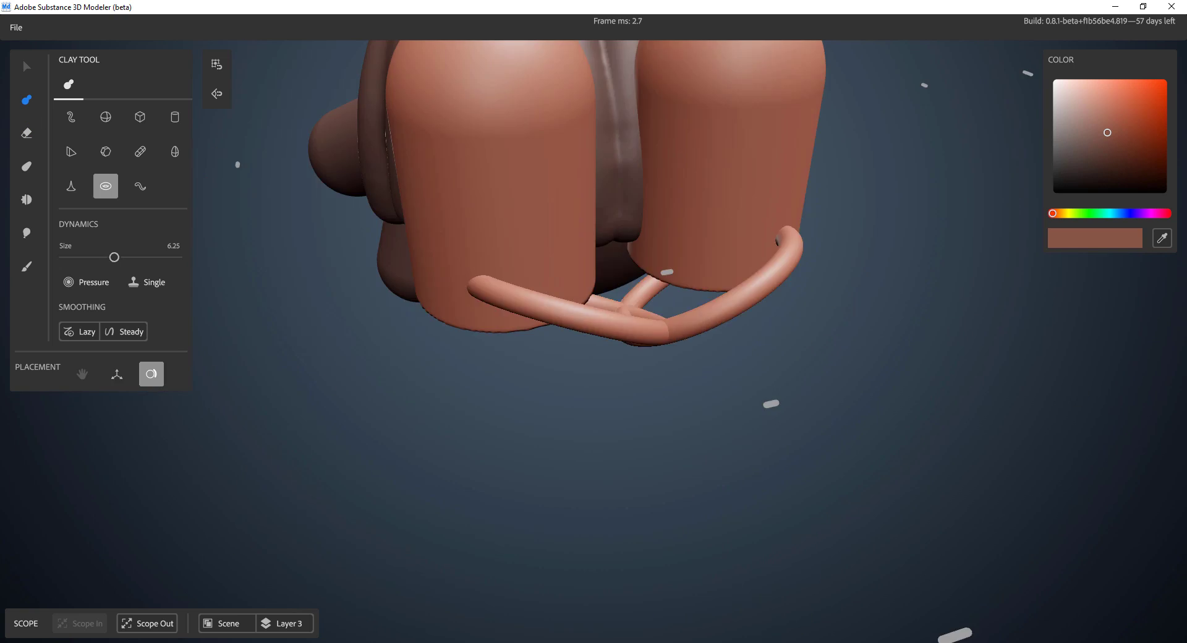
{"action": "left_click", "coordinate": [117, 374]}
{"action": "mouse_move", "coordinate": [619, 346]}
{"action": "left_mouse_down", "text": "alt"}
{"action": "mouse_move", "coordinate": [414, 334]}
{"action": "mouse_move", "coordinate": [580, 290]}
{"action": "left_mouse_up", "text": "alt"}
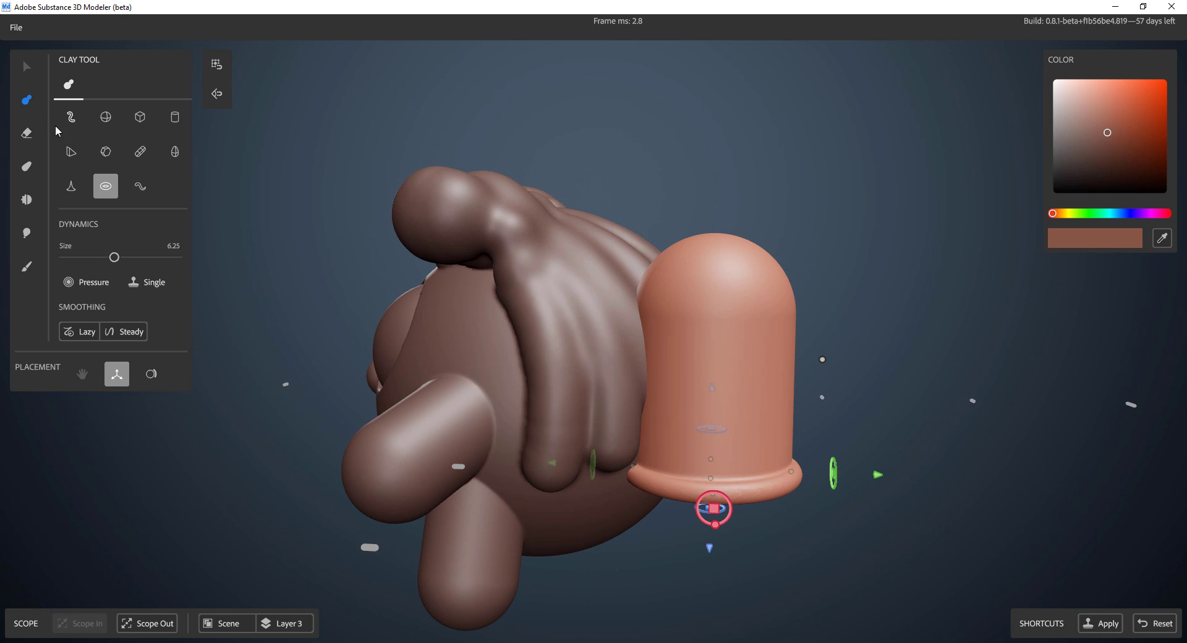
Select the layer holding the two eyes and activate the Paint tool on it
{"action": "left_click_drag", "start_coordinate": [535, 264], "coordinate": [776, 266], "text": "alt"}
{"action": "middle_click_drag", "start_coordinate": [376, 331], "coordinate": [530, 300], "text": "alt"}
{"action": "scroll", "coordinate": [530, 301], "scroll_direction": "down", "scroll_amount": 2}
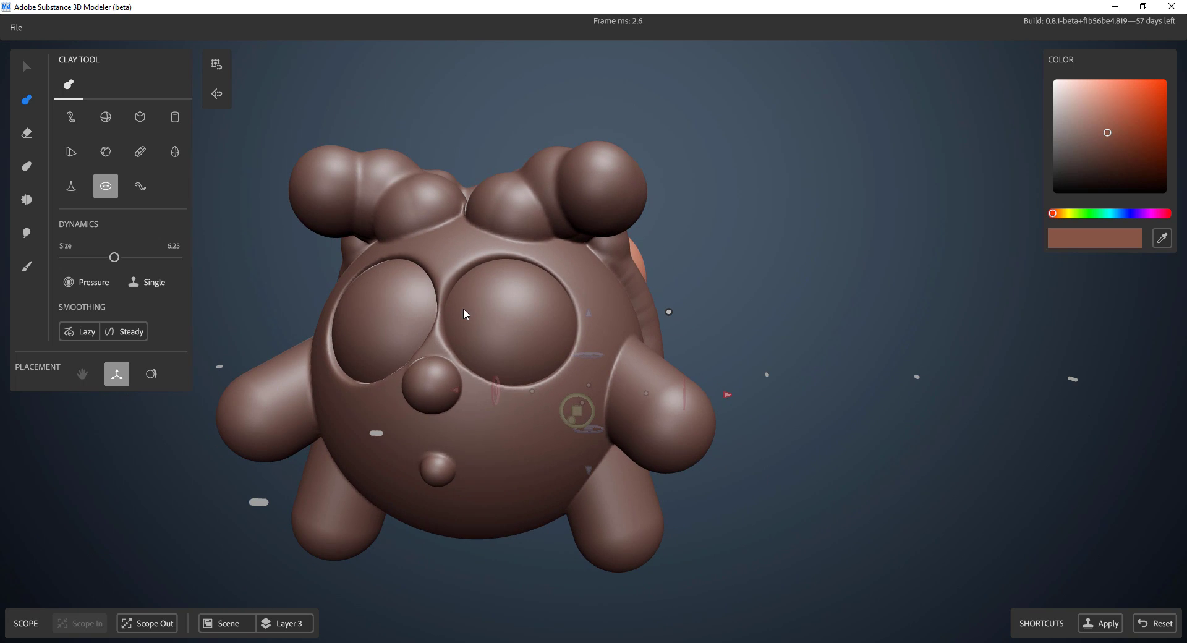
{"action": "left_click", "coordinate": [27, 267]}
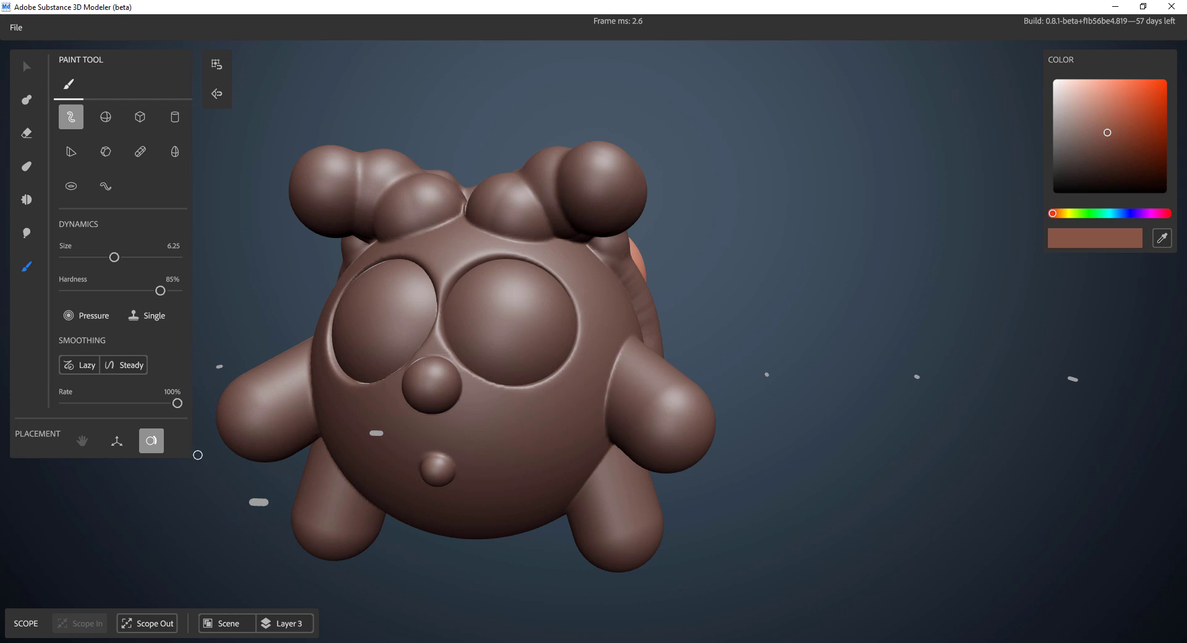
{"action": "left_click", "coordinate": [117, 441]}
{"action": "middle_click_drag", "start_coordinate": [524, 463], "coordinate": [645, 468], "text": "alt"}
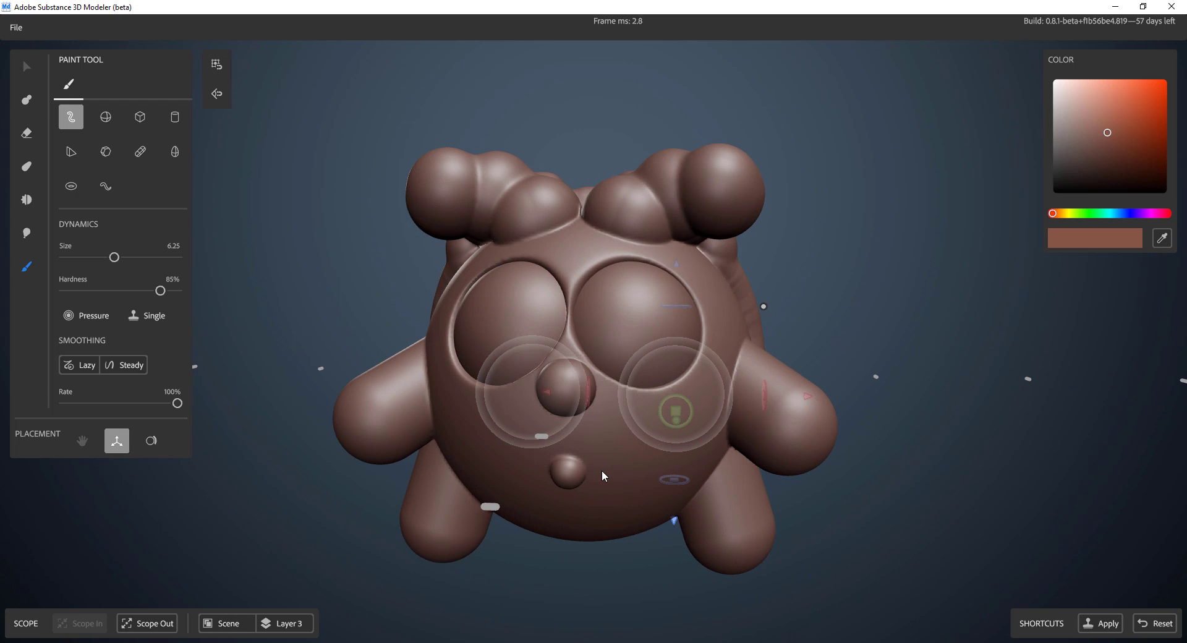
{"action": "key", "text": "q"}
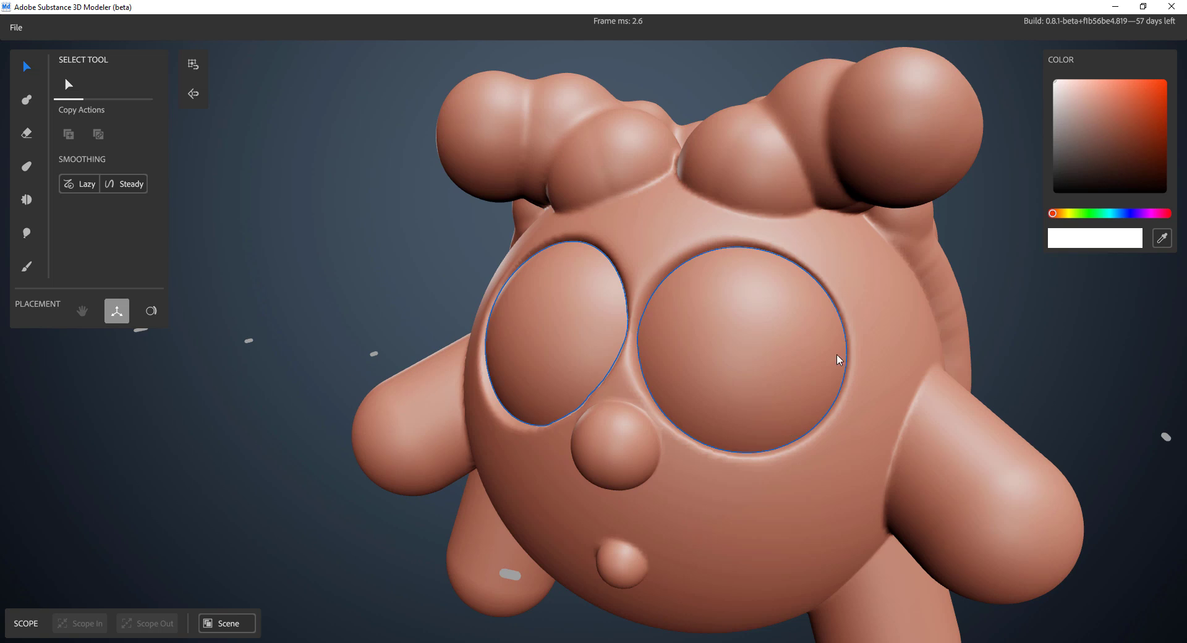
{"action": "left_click", "coordinate": [829, 353]}
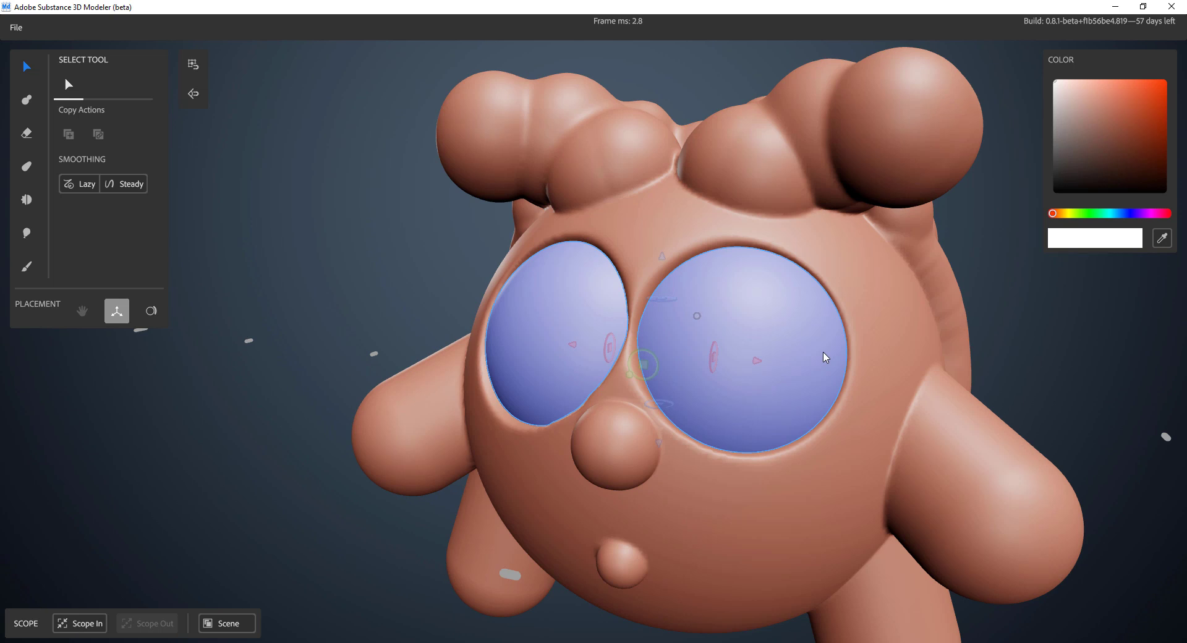
{"action": "key", "text": "p"}
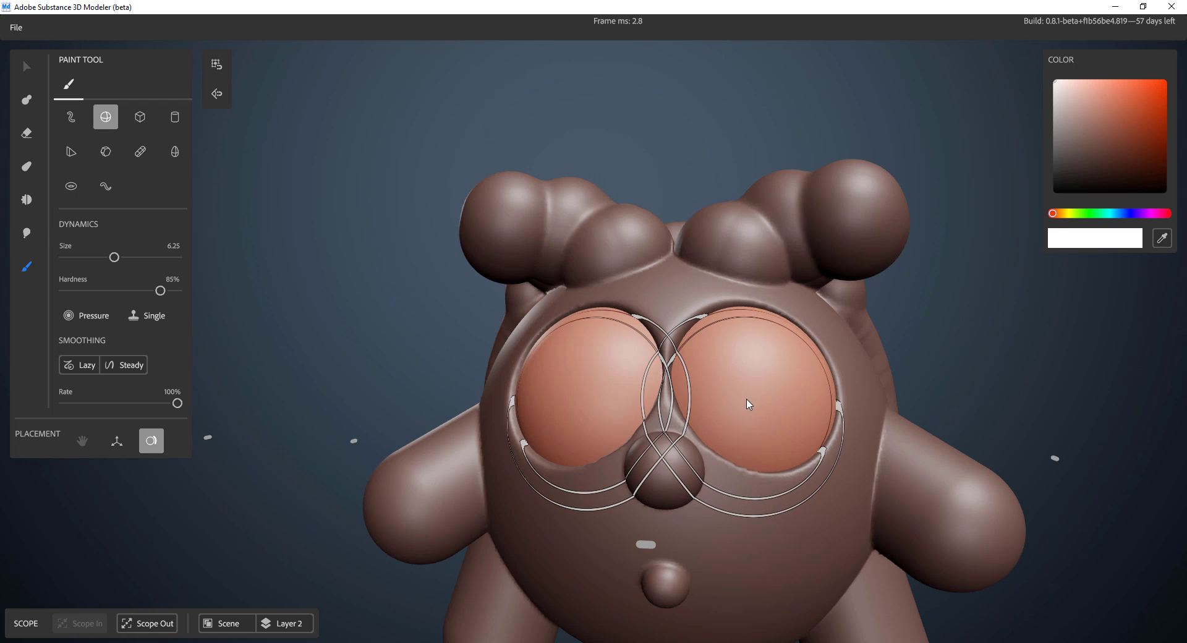
Paint both eyes white and recoat them in light grey using the mirrored sphere brush at size 6.25 and 85% hardness
{"action": "middle_click_drag", "start_coordinate": [747, 405], "coordinate": [656, 405], "text": "alt"}
{"action": "mouse_move", "coordinate": [656, 406]}
{"action": "right_mouse_down", "text": "alt"}
{"action": "mouse_move", "coordinate": [702, 406]}
{"action": "mouse_move", "coordinate": [715, 358]}
{"action": "right_mouse_up", "text": "alt"}
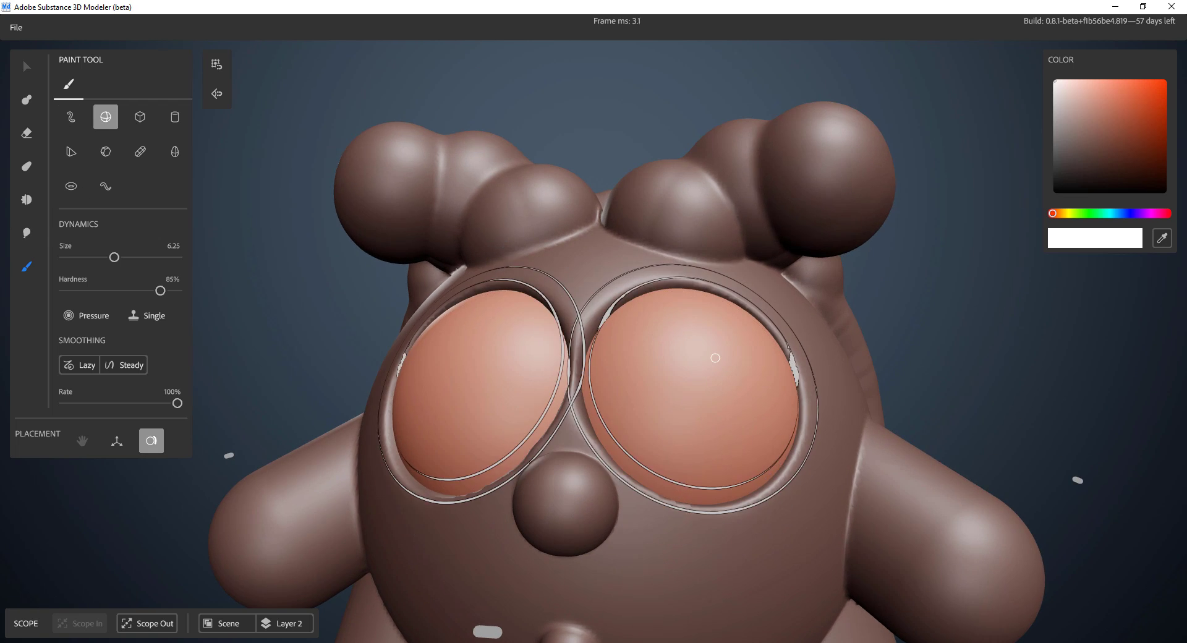
{"action": "left_click", "coordinate": [710, 364]}
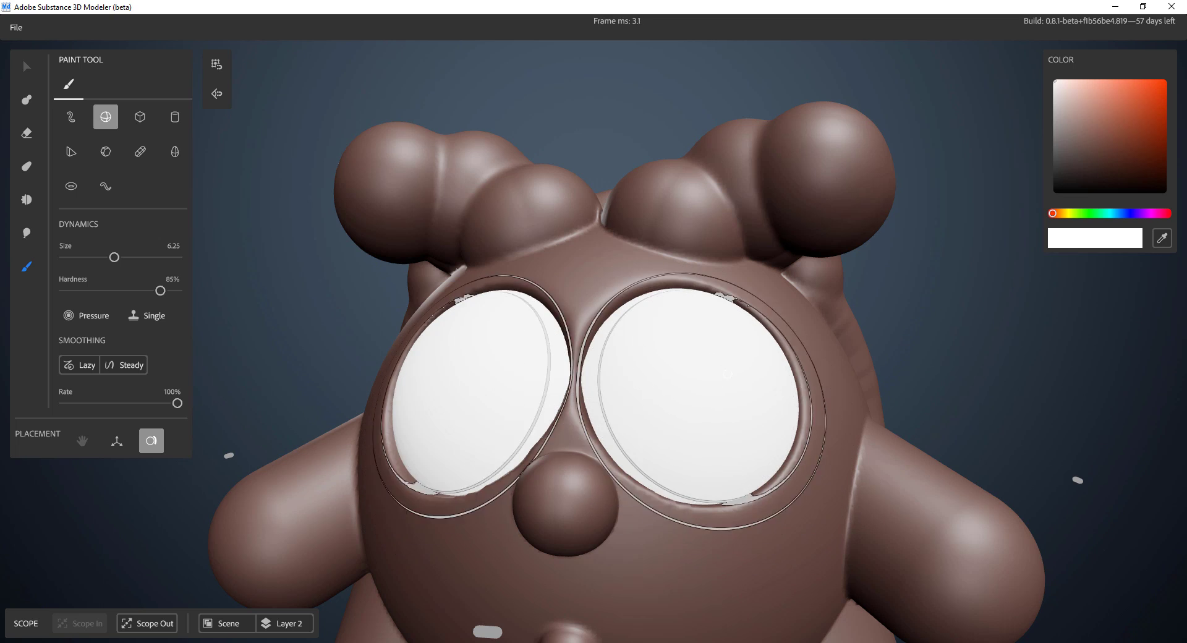
{"action": "left_click_drag", "start_coordinate": [699, 420], "coordinate": [692, 449], "text": "alt"}
{"action": "left_click", "coordinate": [1054, 102]}
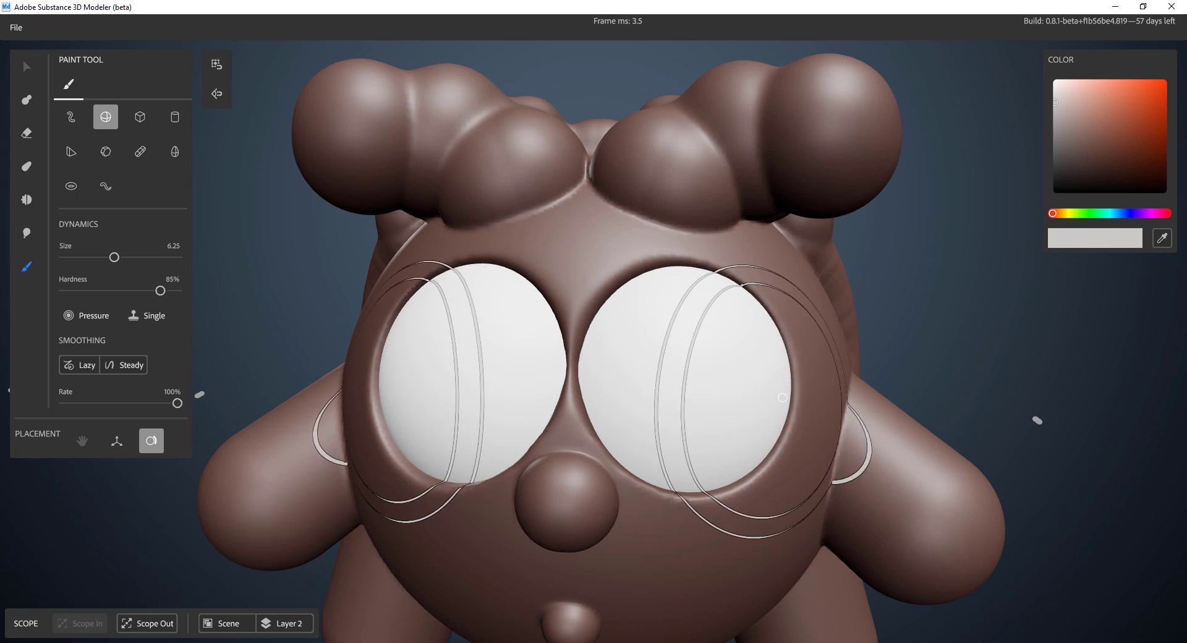
{"action": "left_click", "coordinate": [1058, 117]}
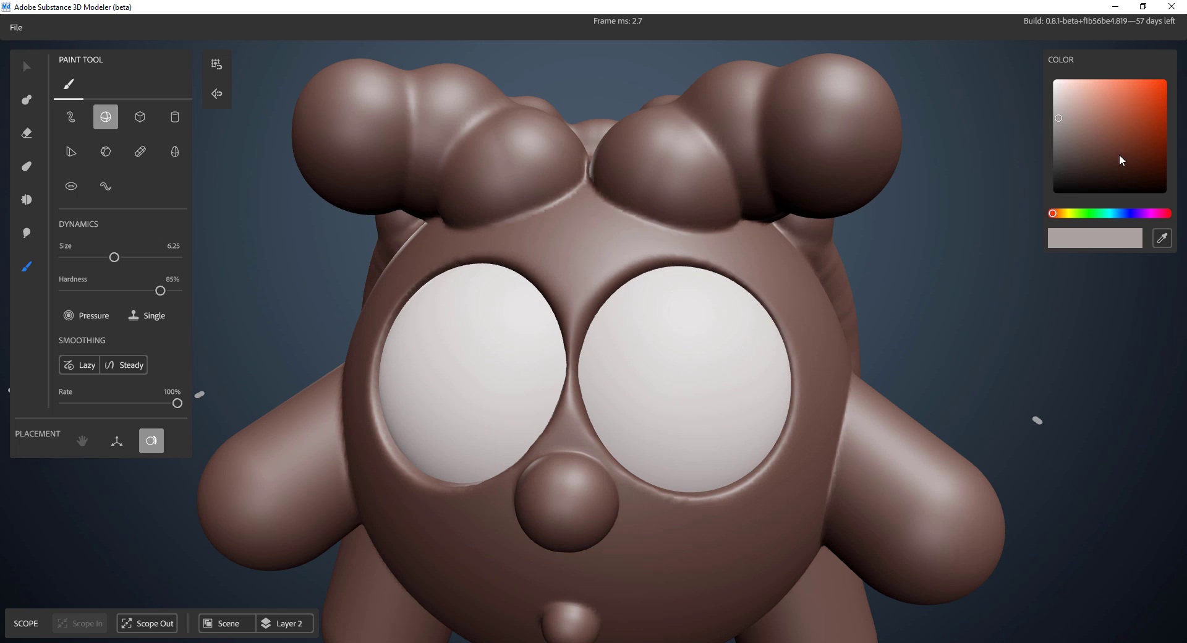
Paint black pupils in the middle of both eyes with the sphere brush at size 2.63 and 100% hardness
{"action": "left_click_drag", "start_coordinate": [1120, 159], "coordinate": [1054, 190]}
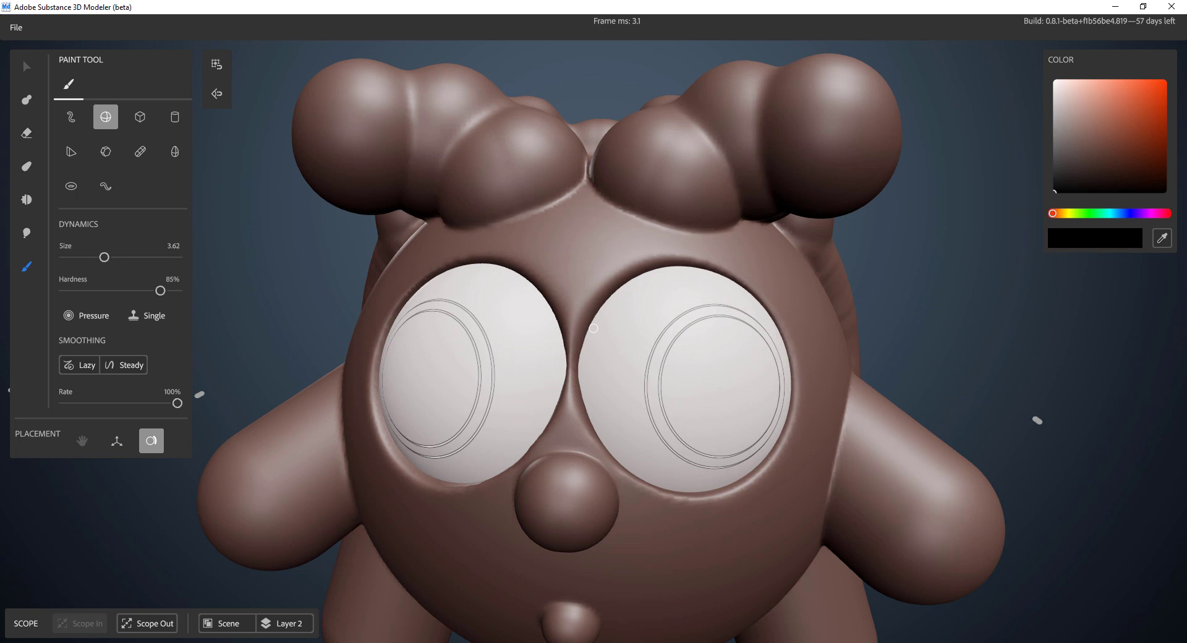
{"action": "right_click_drag", "start_coordinate": [593, 328], "coordinate": [566, 329], "text": "ctrl"}
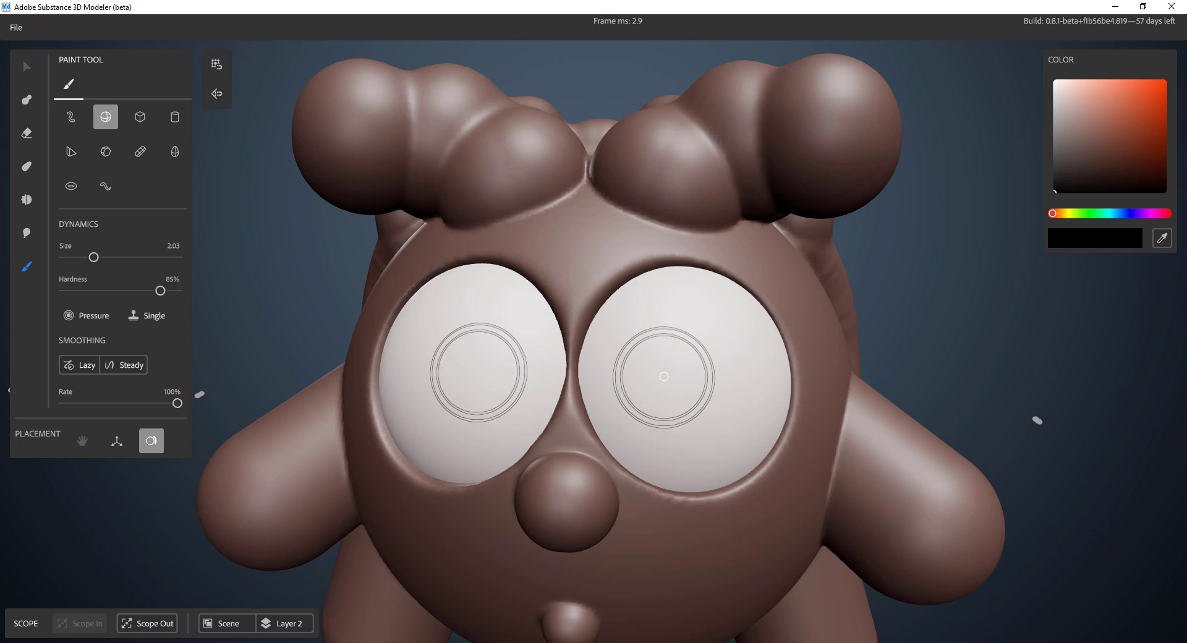
{"action": "right_click_drag", "start_coordinate": [666, 378], "coordinate": [678, 378], "text": "ctrl"}
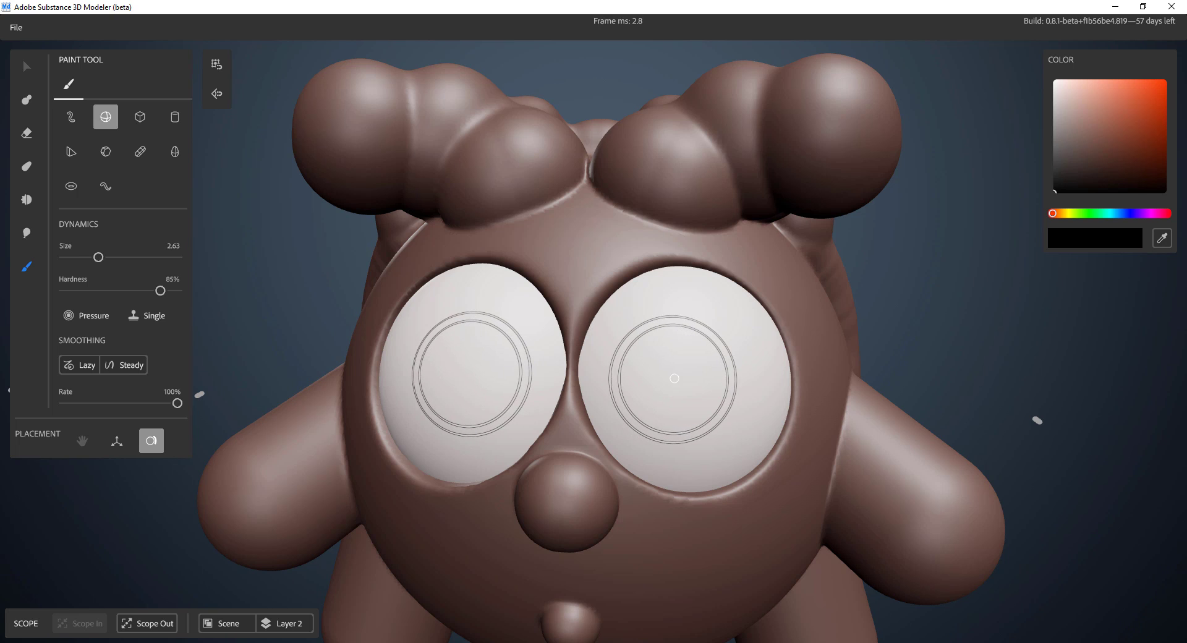
{"action": "left_click", "coordinate": [680, 381]}
{"action": "key", "text": "ctrl+z"}
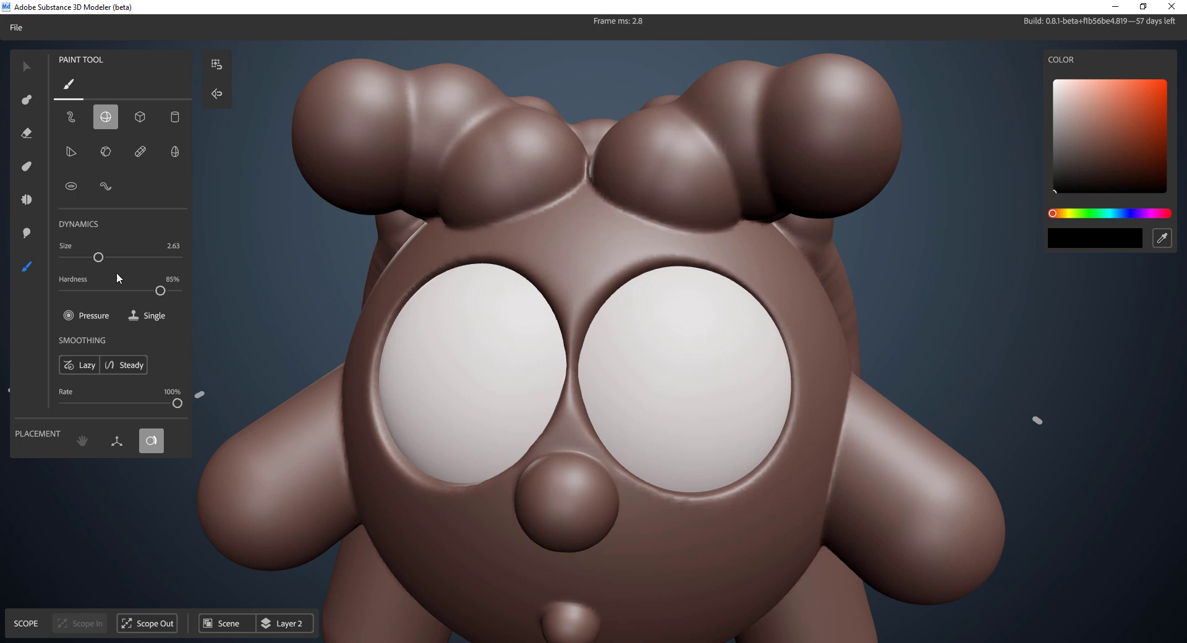
{"action": "left_click", "coordinate": [680, 376]}
{"action": "mouse_move", "coordinate": [699, 484]}
{"action": "left_mouse_down", "text": "alt"}
{"action": "mouse_move", "coordinate": [644, 480]}
{"action": "mouse_move", "coordinate": [689, 488]}
{"action": "left_mouse_up", "text": "alt"}
{"action": "scroll", "coordinate": [645, 480], "scroll_direction": "down", "scroll_amount": 3}
{"action": "scroll", "coordinate": [690, 487], "scroll_direction": "up", "scroll_amount": 3}
{"action": "scroll", "coordinate": [686, 481], "scroll_direction": "up", "scroll_amount": 3}
Set the paint color to white and try highlights of size 9.80 at the center of both pupils, undoing the stamp
{"action": "mouse_move", "coordinate": [1101, 112]}
{"action": "left_mouse_down"}
{"action": "mouse_move", "coordinate": [967, 55]}
{"action": "mouse_move", "coordinate": [1051, 68]}
{"action": "mouse_move", "coordinate": [1043, 47]}
{"action": "left_mouse_up"}
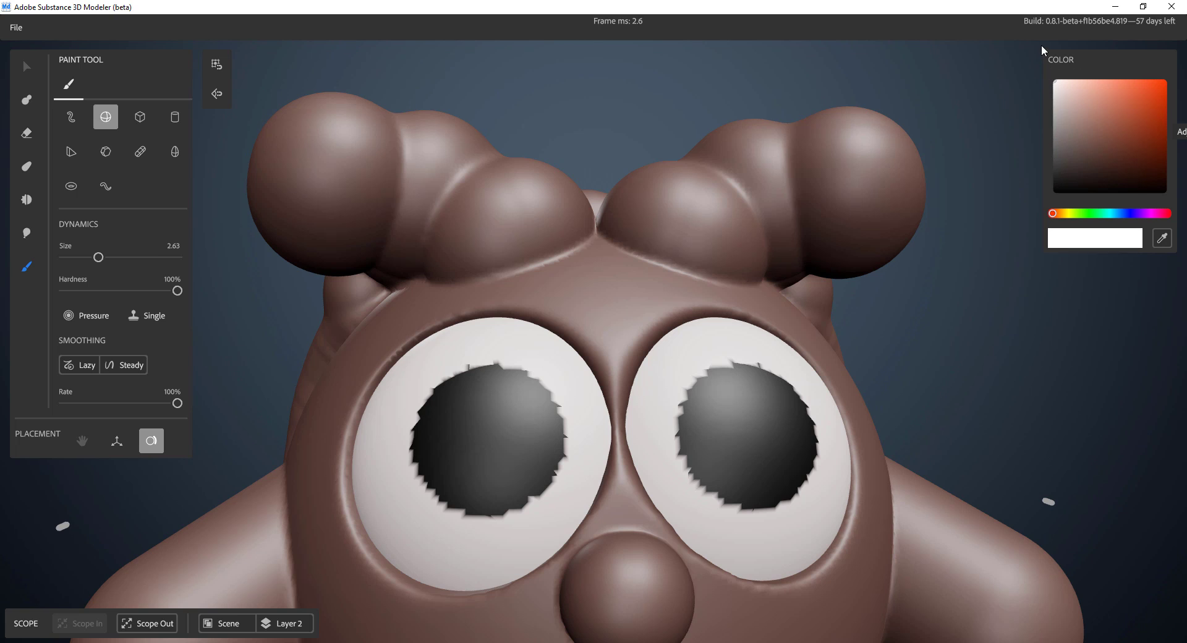
{"action": "left_click_drag", "start_coordinate": [726, 391], "coordinate": [716, 398], "text": "alt"}
{"action": "scroll", "coordinate": [781, 430], "scroll_direction": "down", "scroll_amount": 10}
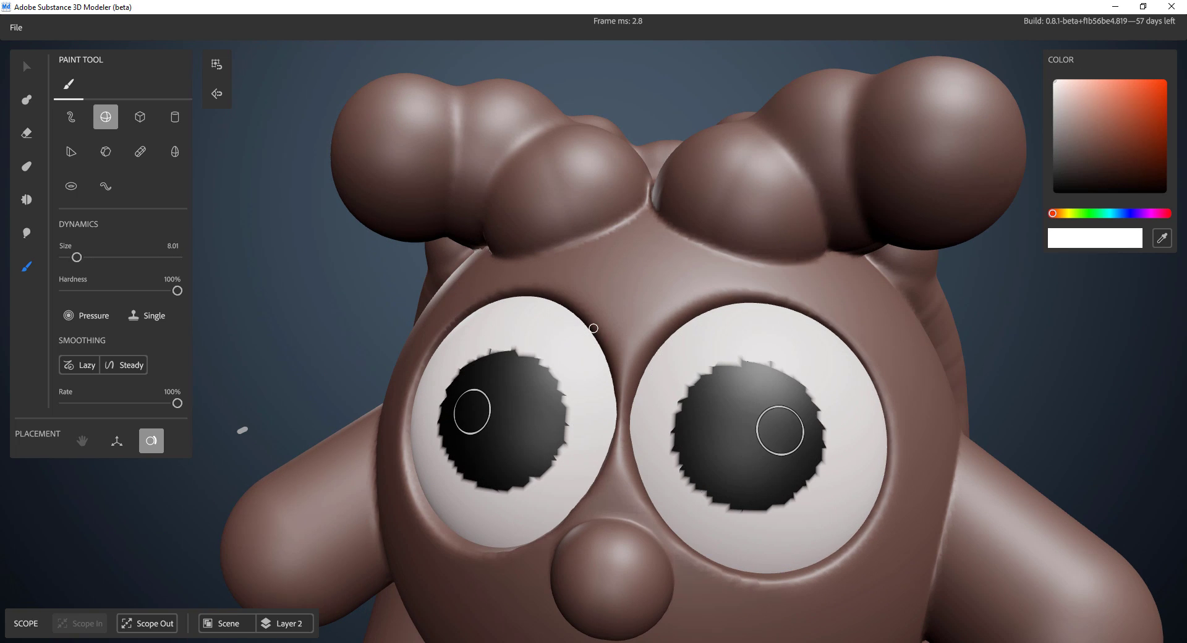
{"action": "scroll", "coordinate": [781, 430], "scroll_direction": "up", "scroll_amount": 2}
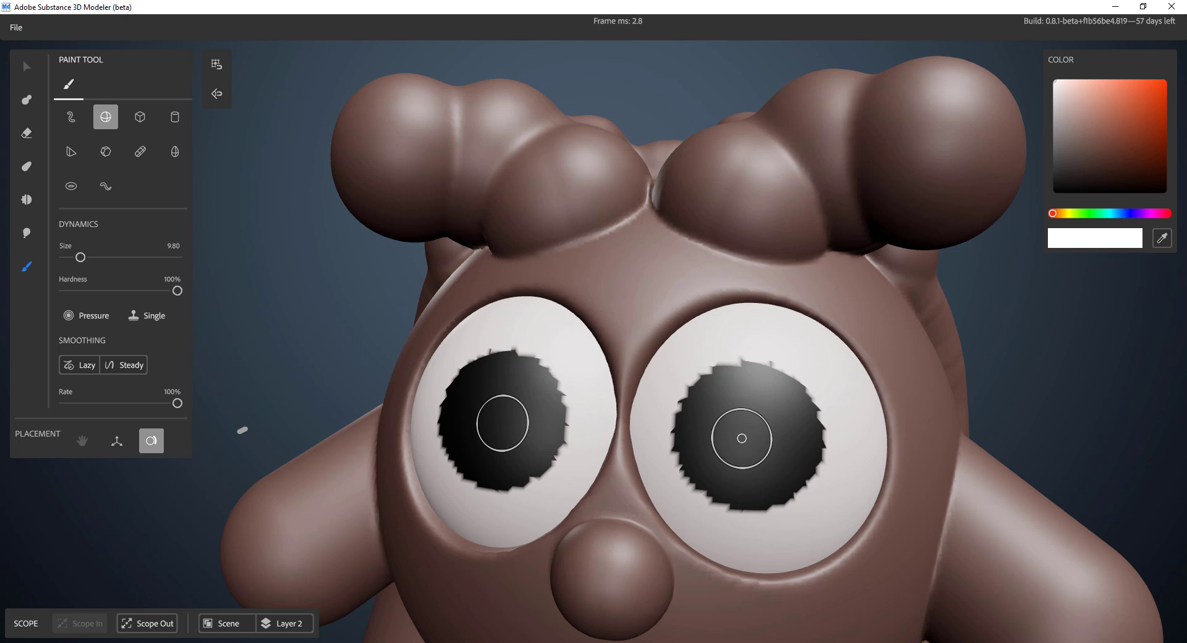
{"action": "left_click", "coordinate": [746, 436]}
{"action": "left_click_drag", "start_coordinate": [721, 497], "coordinate": [721, 496], "text": "alt"}
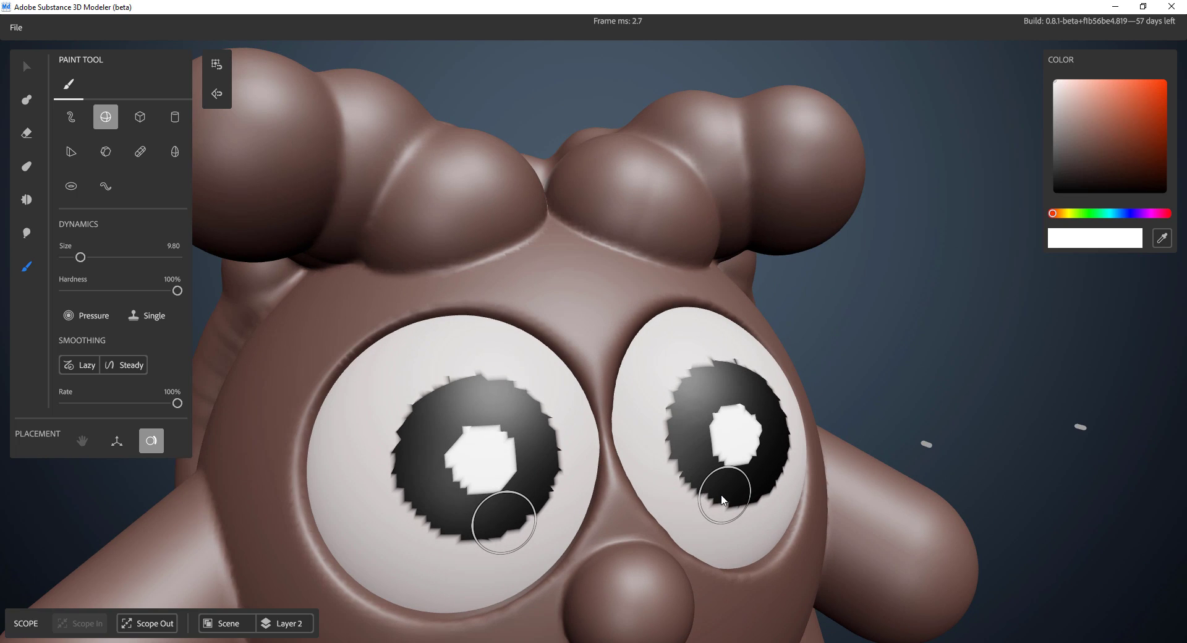
{"action": "key", "text": "ctrl+z"}
Paint a small white highlight near the upper outer edge of each pupil with the brush at size 3.26
{"action": "left_click_drag", "start_coordinate": [766, 442], "coordinate": [776, 432], "text": "alt"}
{"action": "scroll", "coordinate": [773, 407], "scroll_direction": "down", "scroll_amount": 10}
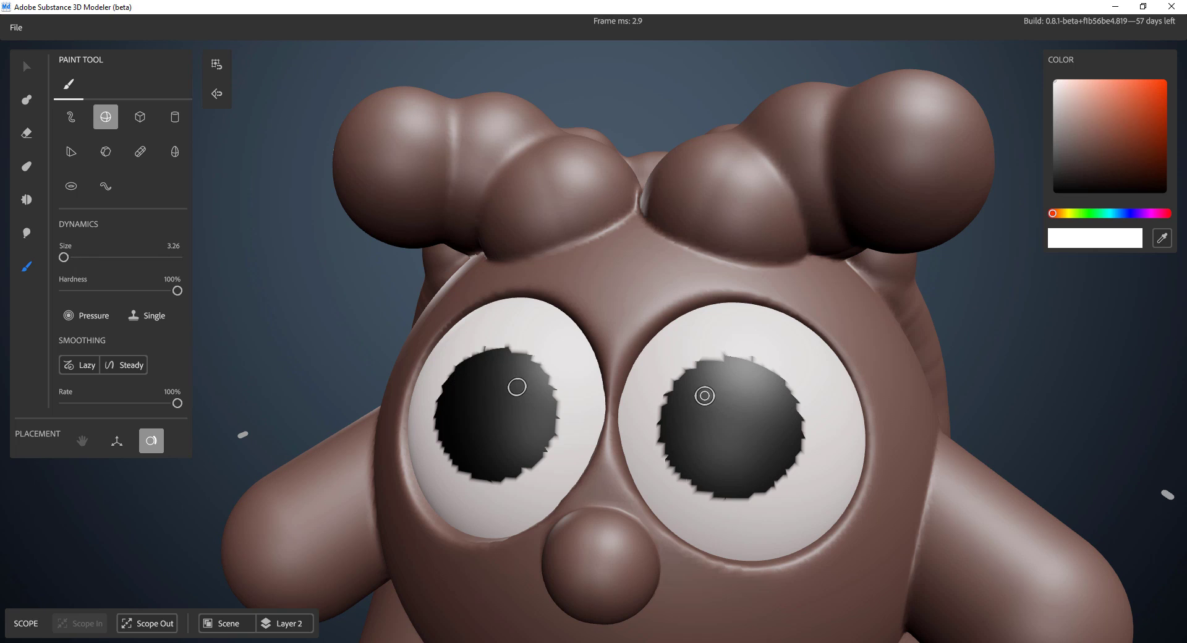
{"action": "left_click", "coordinate": [768, 390]}
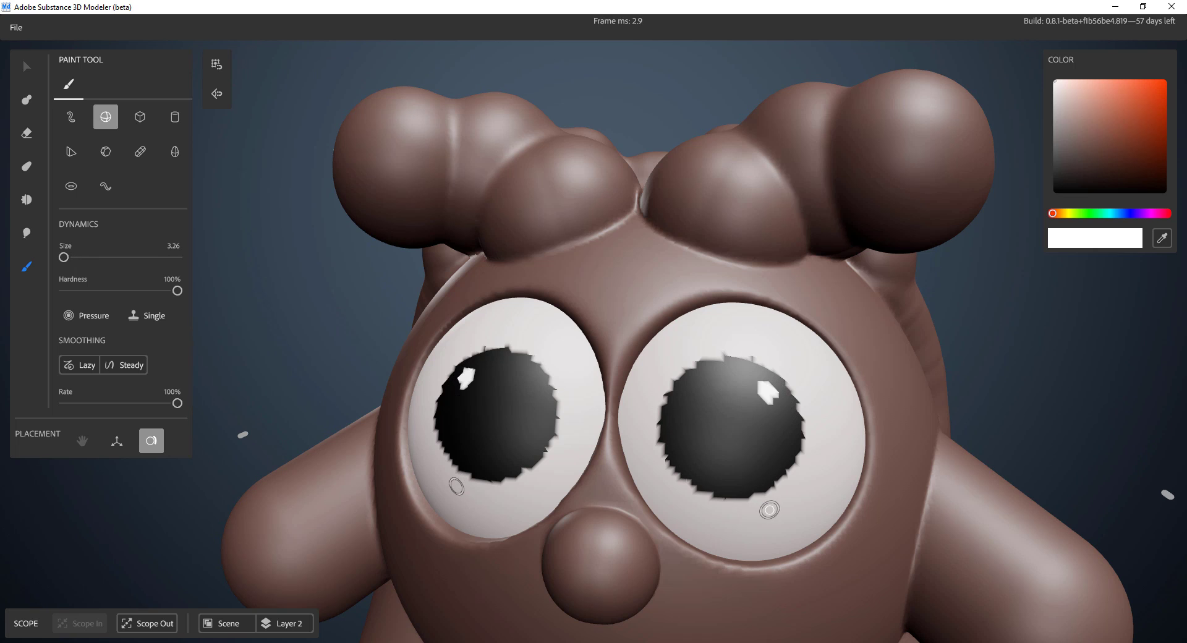
Leave the Paint tool and make the character's body layer, Layer 1, the active layer
{"action": "right_click_drag", "start_coordinate": [785, 524], "coordinate": [647, 427], "text": "alt"}
{"action": "middle_click_drag", "start_coordinate": [864, 525], "coordinate": [773, 329], "text": "alt"}
{"action": "left_click_drag", "start_coordinate": [737, 274], "coordinate": [758, 256], "text": "alt"}
{"action": "right_click_drag", "start_coordinate": [751, 393], "coordinate": [859, 468], "text": "alt"}
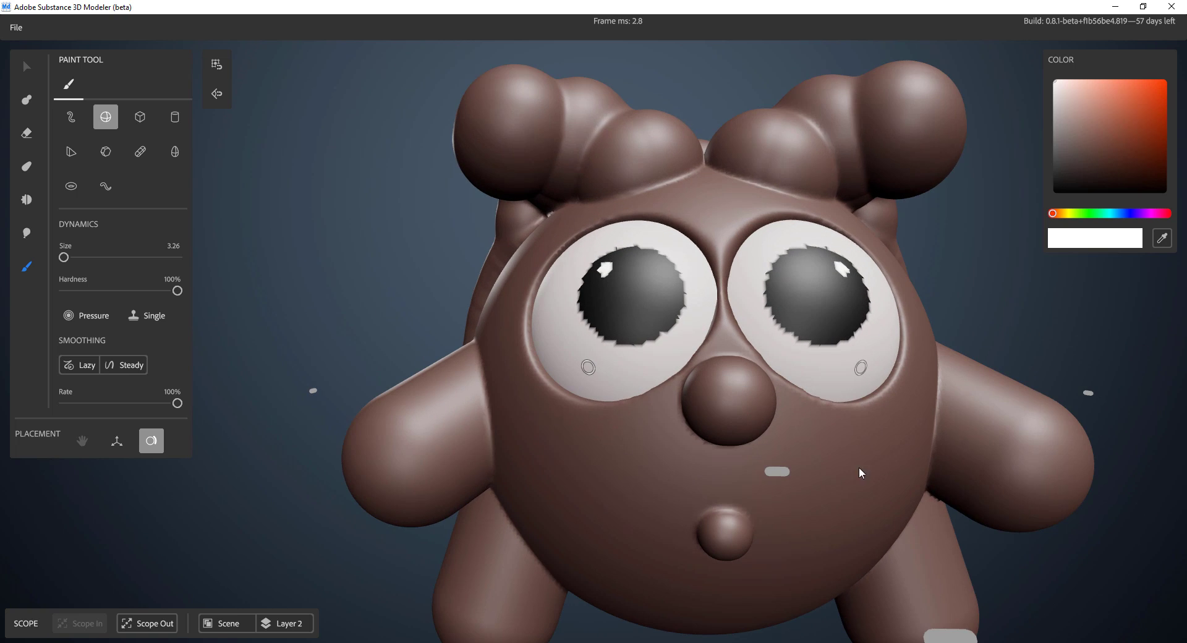
{"action": "middle_click_drag", "start_coordinate": [718, 418], "coordinate": [679, 359], "text": "alt"}
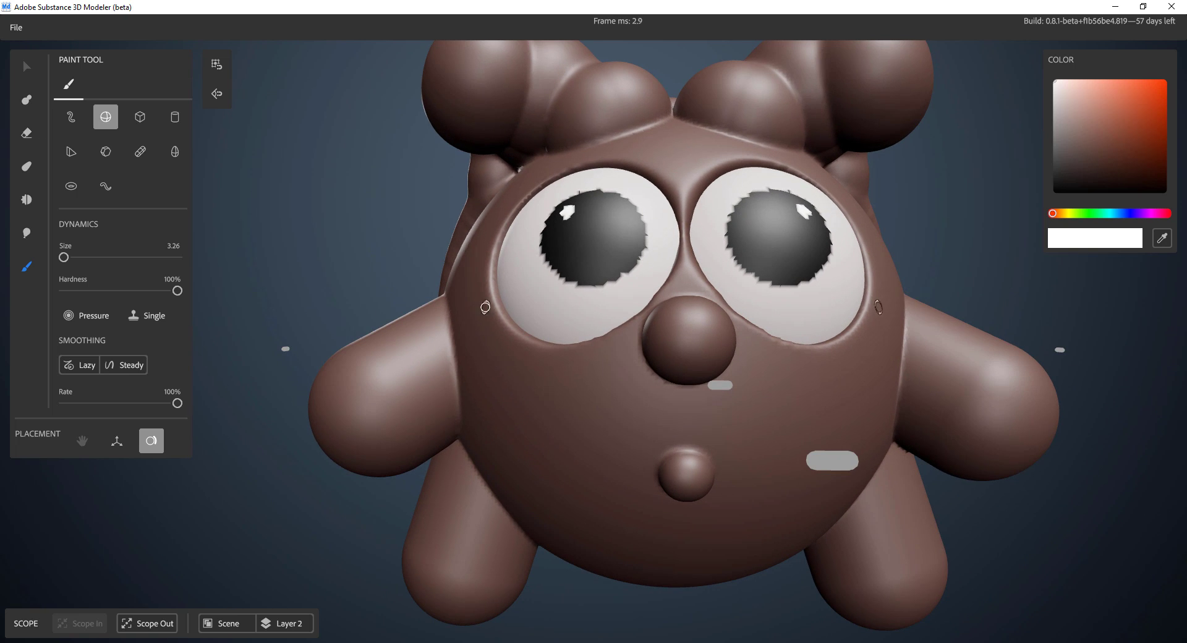
{"action": "key", "text": "Escape"}
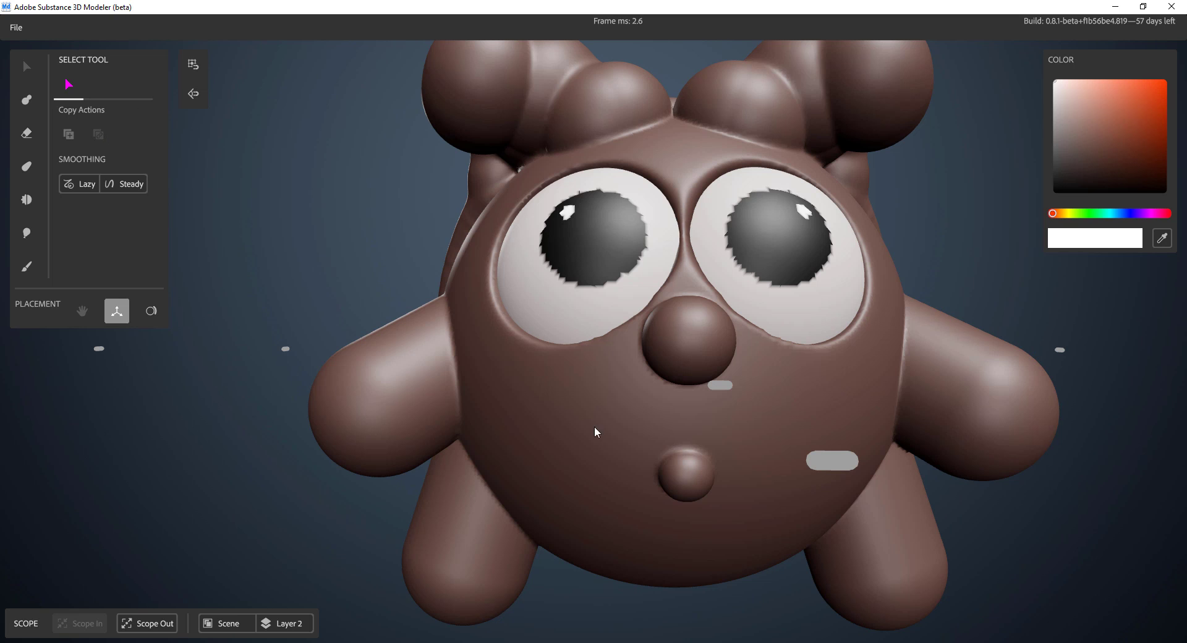
{"action": "left_click", "coordinate": [629, 439]}
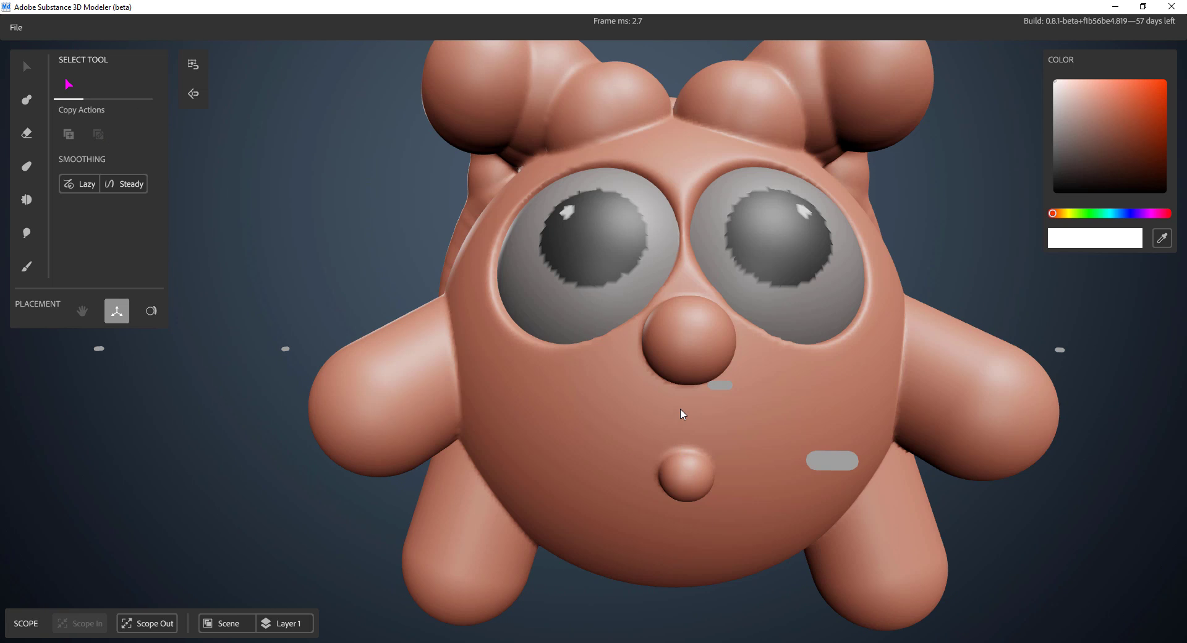
Examine the character from the front, sides and back
{"action": "left_click_drag", "start_coordinate": [594, 401], "coordinate": [792, 390], "text": "alt"}
{"action": "right_click_drag", "start_coordinate": [791, 389], "coordinate": [369, 355], "text": "alt"}
{"action": "left_click_drag", "start_coordinate": [369, 355], "coordinate": [567, 357], "text": "alt"}
{"action": "left_click_drag", "start_coordinate": [577, 406], "coordinate": [464, 402], "text": "alt"}
{"action": "right_click_drag", "start_coordinate": [464, 402], "coordinate": [773, 396], "text": "alt"}
{"action": "left_click_drag", "start_coordinate": [772, 395], "coordinate": [629, 389], "text": "alt"}
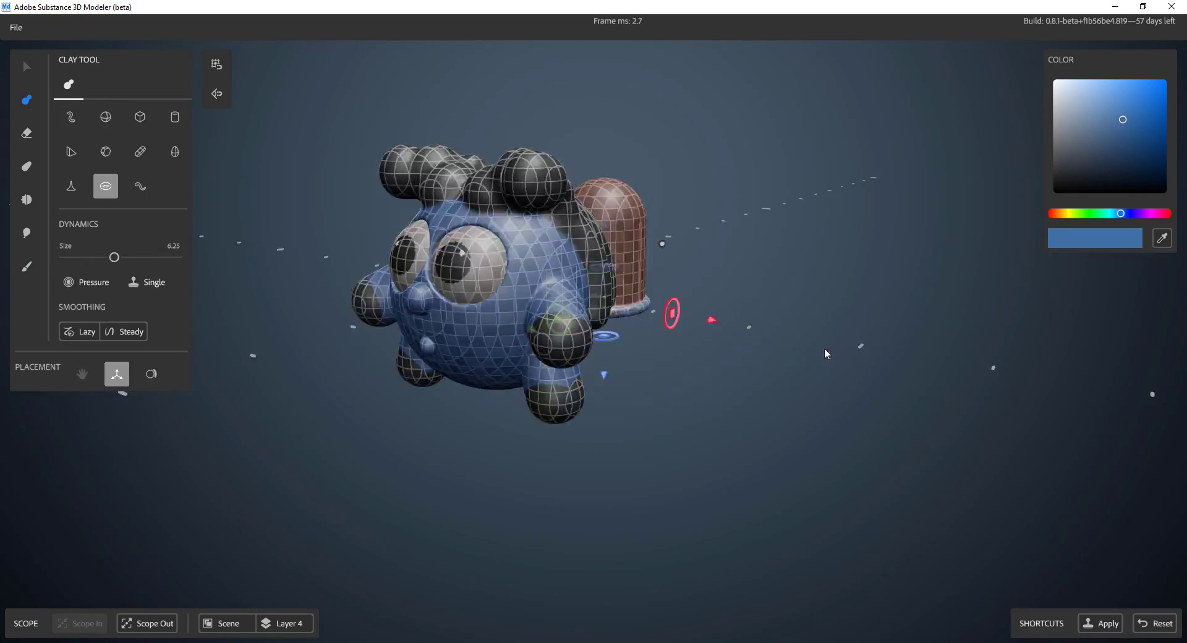
{"action": "left_click_drag", "start_coordinate": [825, 347], "coordinate": [799, 382], "text": "alt"}
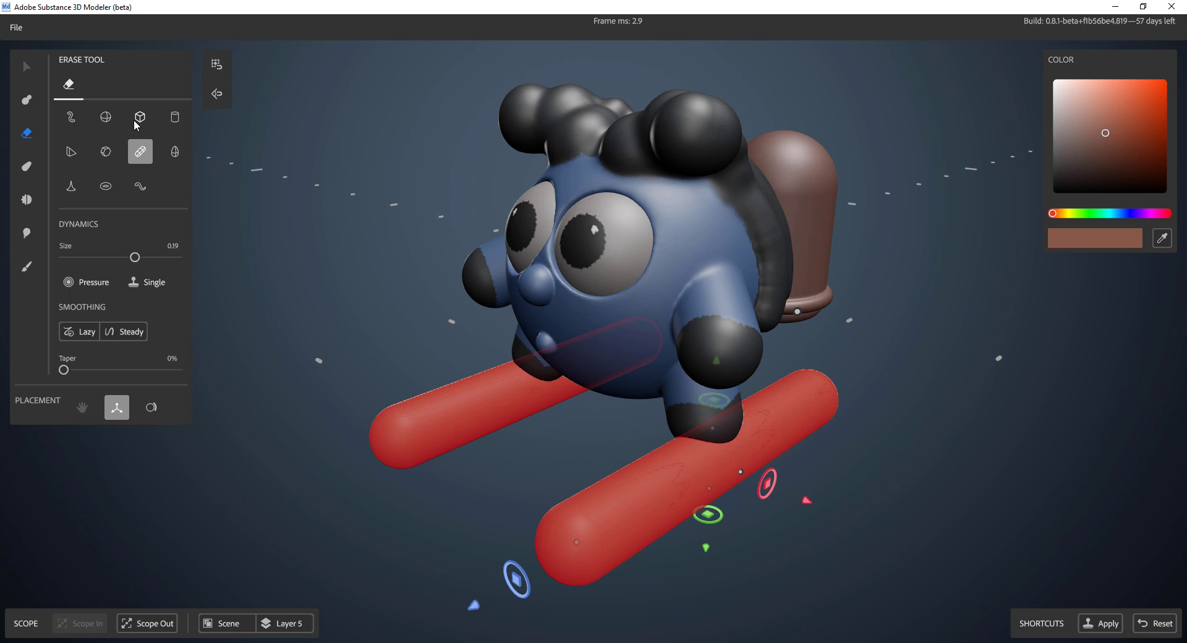
Cut the undersides of the two long ski capsules flat with the mirrored cube eraser at size 0.24
{"action": "left_click", "coordinate": [138, 118]}
{"action": "right_click", "coordinate": [794, 489]}
{"action": "left_click_drag", "start_coordinate": [983, 402], "coordinate": [880, 446], "text": "alt"}
{"action": "scroll", "coordinate": [931, 420], "scroll_direction": "down", "scroll_amount": 3}
{"action": "left_click_drag", "start_coordinate": [768, 452], "coordinate": [983, 475]}
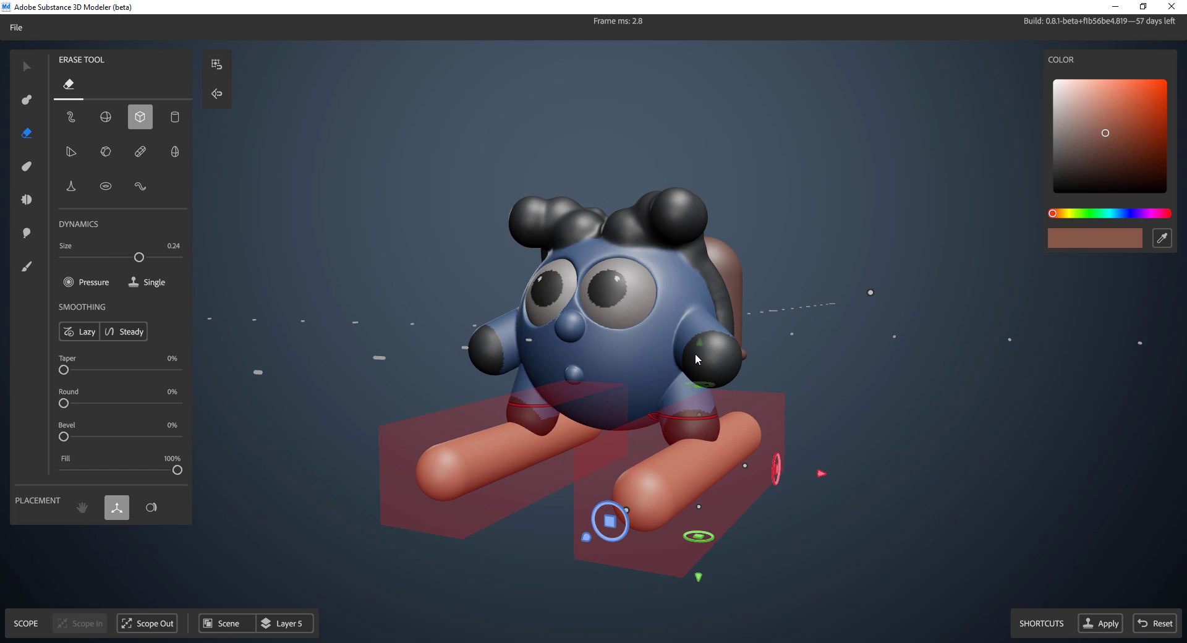
{"action": "left_click_drag", "start_coordinate": [700, 351], "coordinate": [689, 396]}
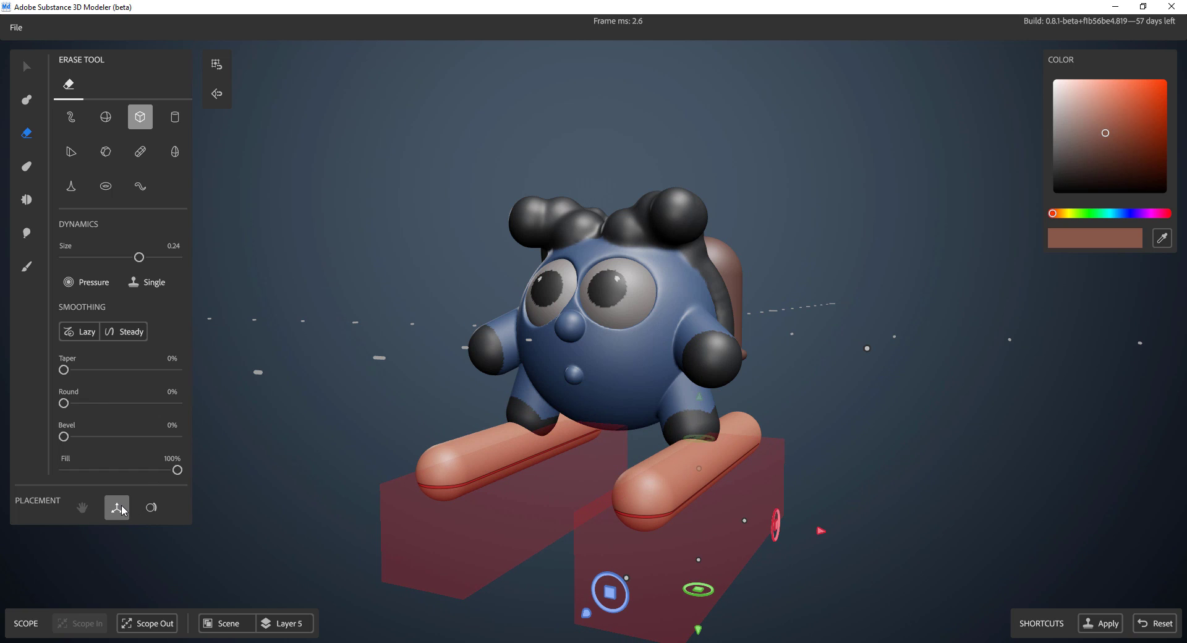
{"action": "middle_click_drag", "start_coordinate": [674, 529], "coordinate": [603, 414], "text": "alt"}
{"action": "left_click_drag", "start_coordinate": [603, 414], "coordinate": [596, 348], "text": "alt"}
{"action": "left_click", "coordinate": [1104, 625]}
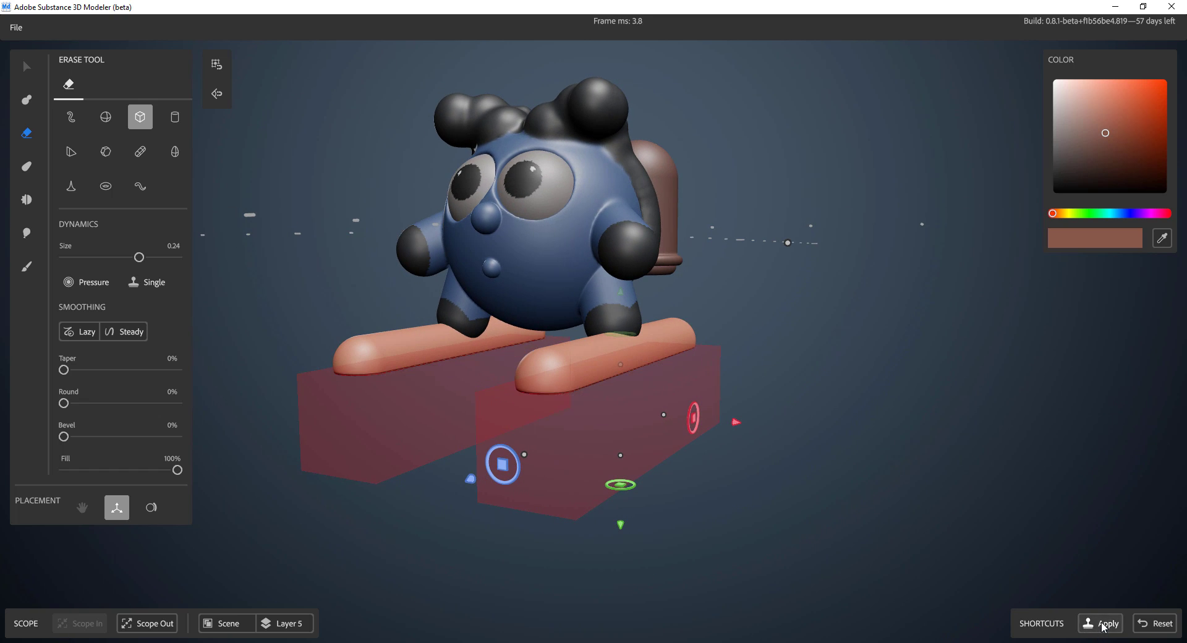
{"action": "left_click_drag", "start_coordinate": [639, 437], "coordinate": [686, 284], "text": "alt"}
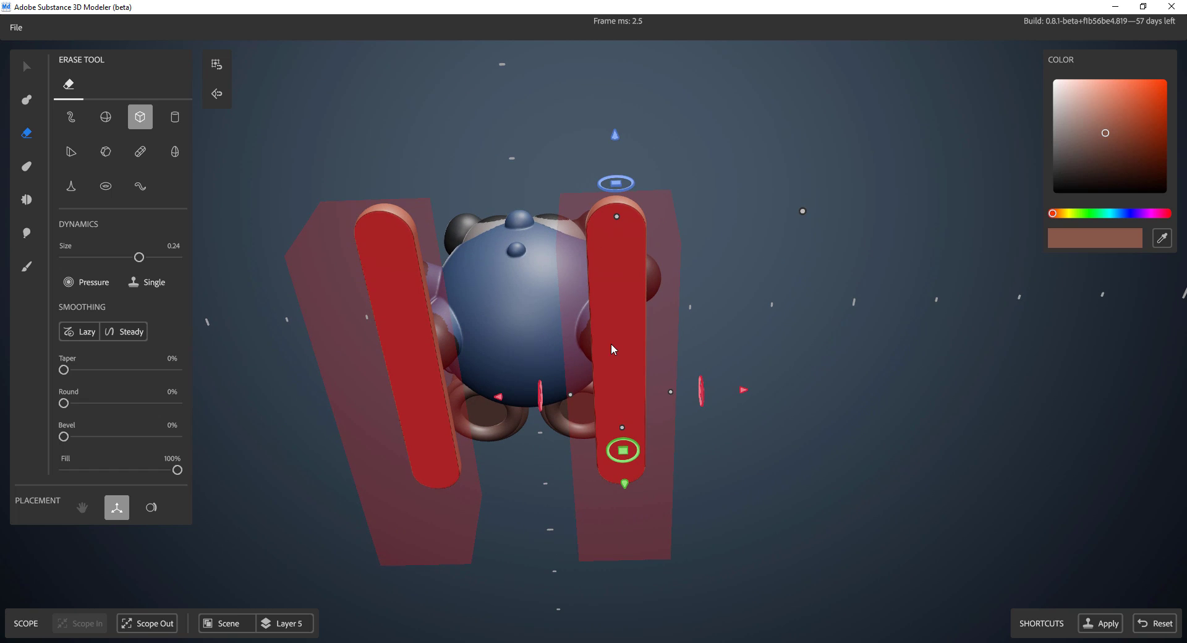
{"action": "mouse_move", "coordinate": [611, 346]}
{"action": "left_mouse_down", "text": "alt"}
{"action": "mouse_move", "coordinate": [562, 414]}
{"action": "mouse_move", "coordinate": [553, 489]}
{"action": "left_mouse_up", "text": "alt"}
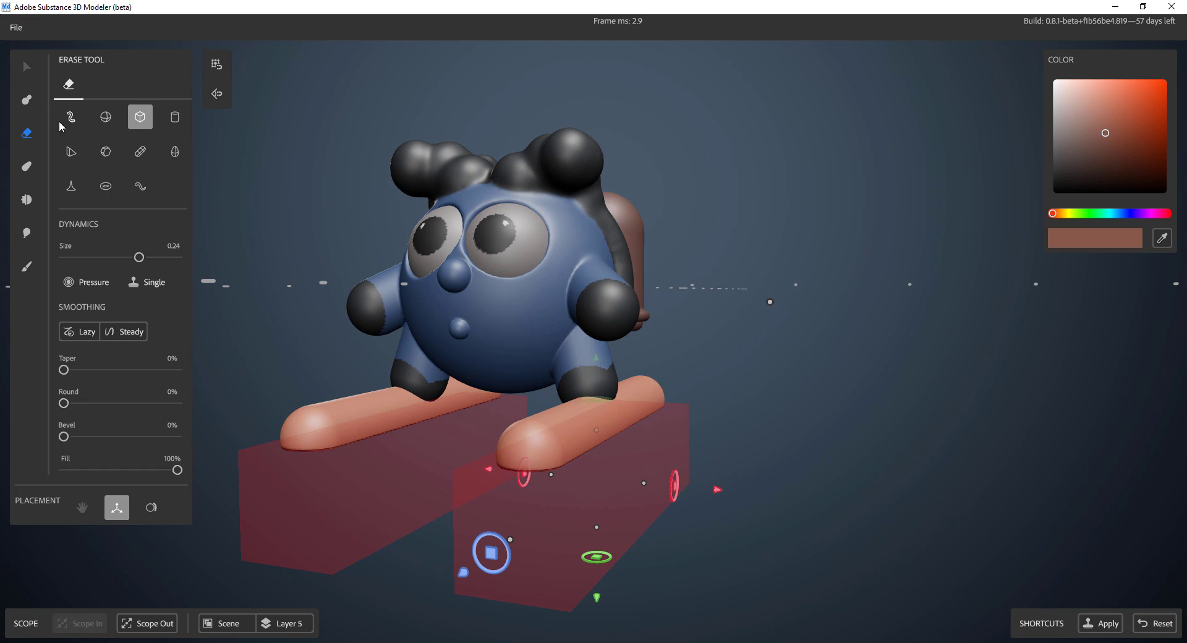
Flatten the mirrored clay cubes of size 0.24 into thin plates and fit them against the undersides of the ski capsules
{"action": "left_click", "coordinate": [29, 100]}
{"action": "left_click_drag", "start_coordinate": [642, 526], "coordinate": [575, 530], "text": "alt"}
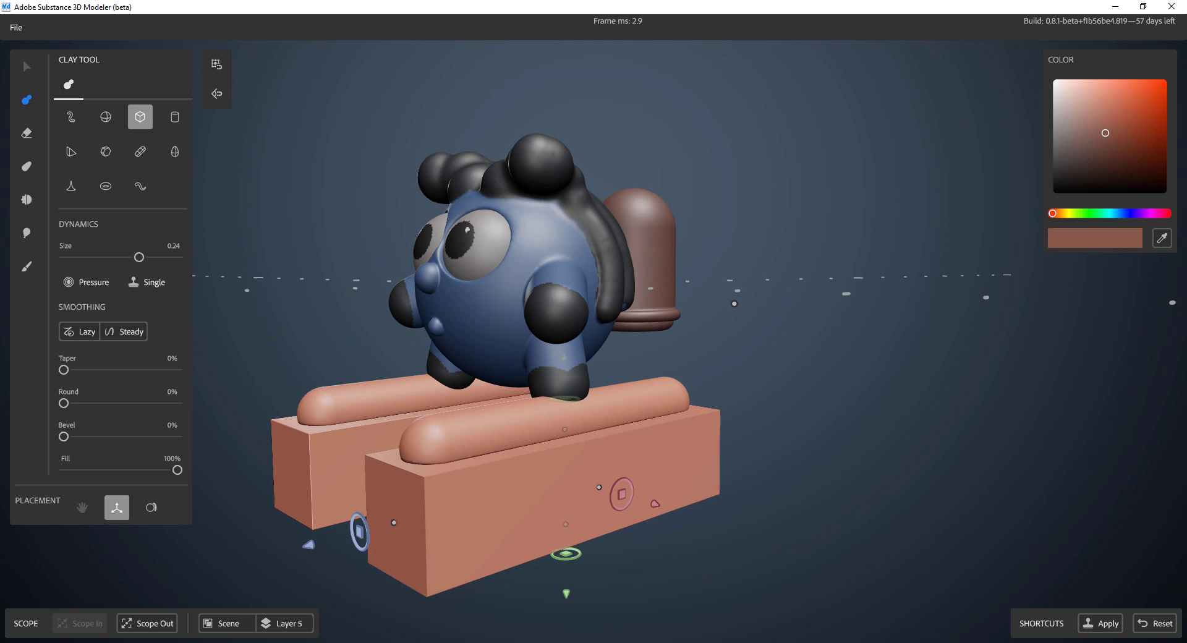
{"action": "left_click_drag", "start_coordinate": [565, 430], "coordinate": [562, 477]}
{"action": "left_click_drag", "start_coordinate": [573, 570], "coordinate": [610, 563], "text": "alt"}
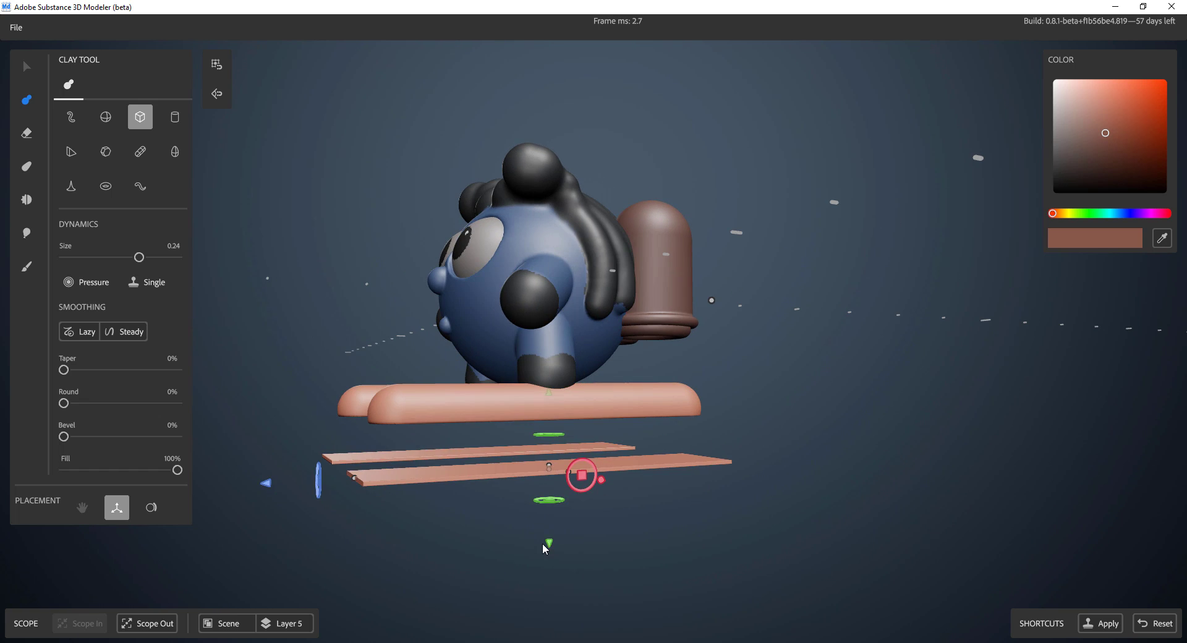
{"action": "left_click_drag", "start_coordinate": [544, 543], "coordinate": [587, 514]}
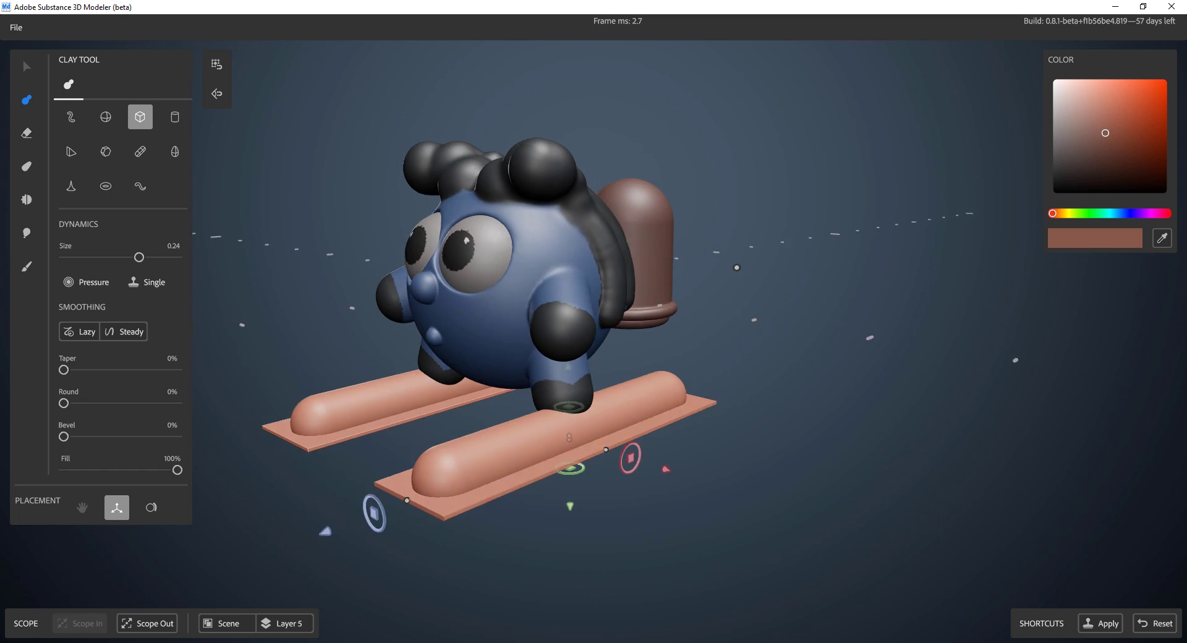
{"action": "left_click_drag", "start_coordinate": [235, 349], "coordinate": [254, 390], "text": "alt"}
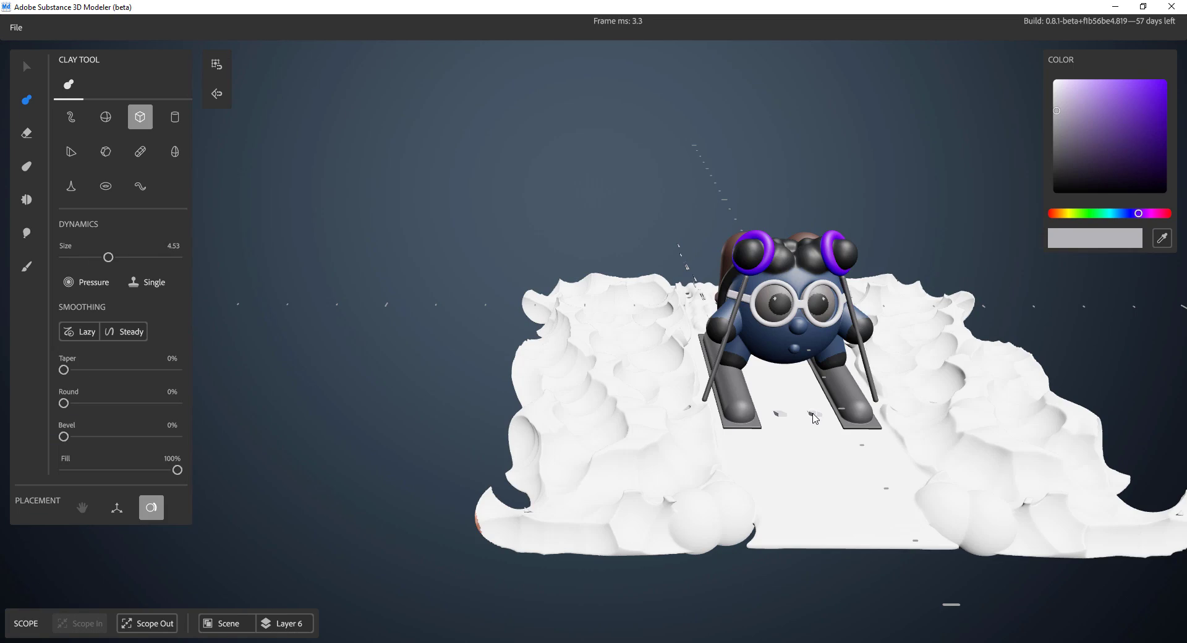
Examine the character on its skis amid the snow from the front and from above
{"action": "middle_click_drag", "start_coordinate": [784, 427], "coordinate": [577, 416], "text": "alt"}
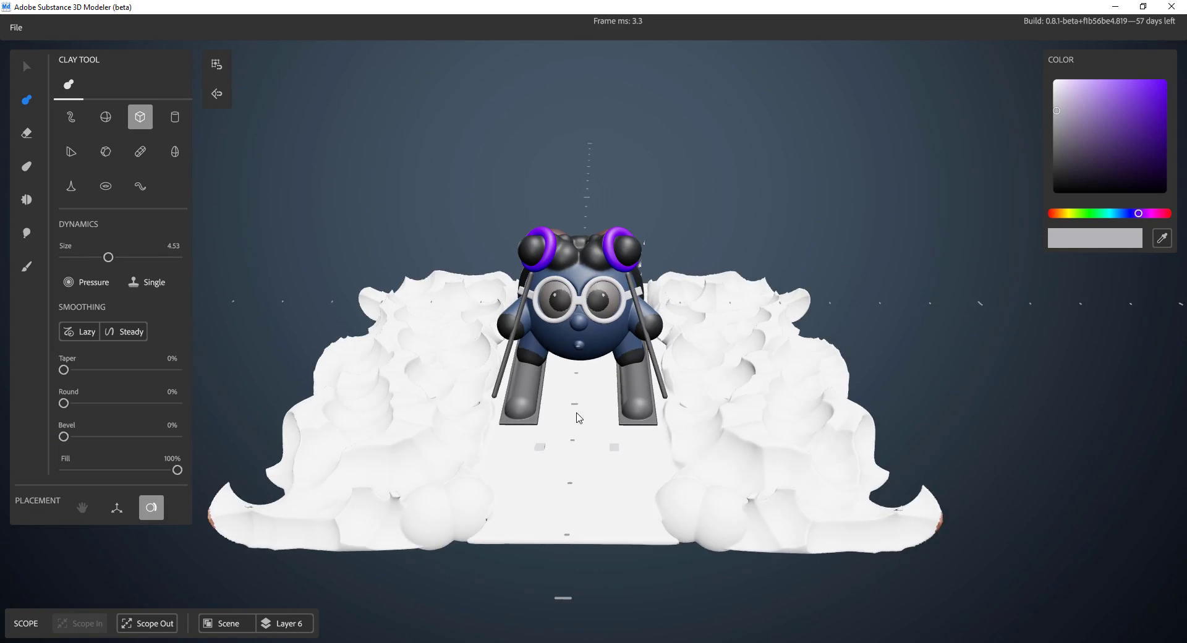
{"action": "scroll", "coordinate": [577, 416], "scroll_direction": "up", "scroll_amount": 5}
{"action": "left_click_drag", "start_coordinate": [578, 494], "coordinate": [680, 530], "text": "alt"}
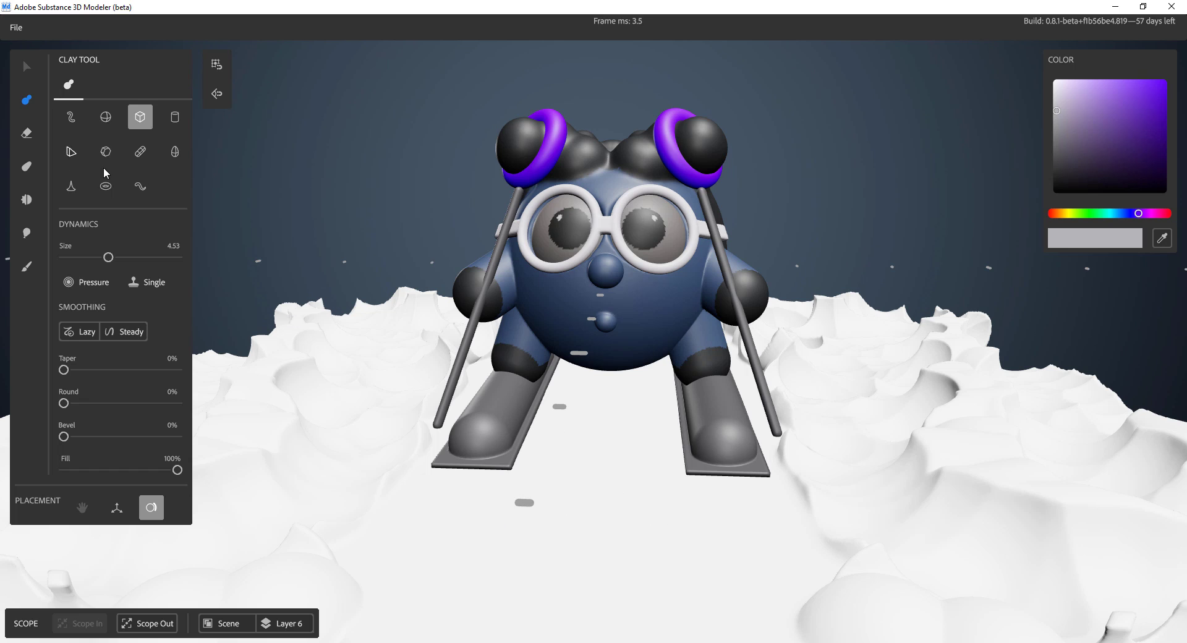
{"action": "left_click", "coordinate": [26, 267]}
{"action": "mouse_move", "coordinate": [798, 371]}
{"action": "left_mouse_down", "text": "alt"}
{"action": "mouse_move", "coordinate": [879, 437]}
{"action": "mouse_move", "coordinate": [750, 387]}
{"action": "mouse_move", "coordinate": [648, 314]}
{"action": "left_mouse_up", "text": "alt"}
{"action": "scroll", "coordinate": [880, 437], "scroll_direction": "down", "scroll_amount": 5}
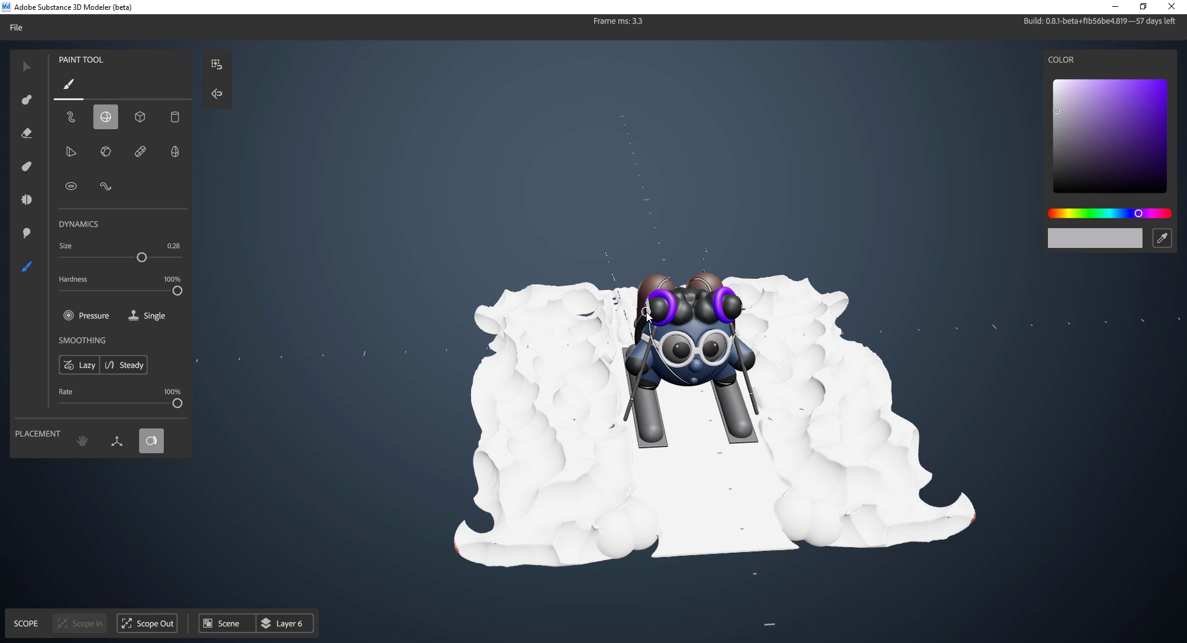
{"action": "left_click_drag", "start_coordinate": [829, 365], "coordinate": [701, 331], "text": "alt"}
{"action": "scroll", "coordinate": [798, 426], "scroll_direction": "up", "scroll_amount": 5}
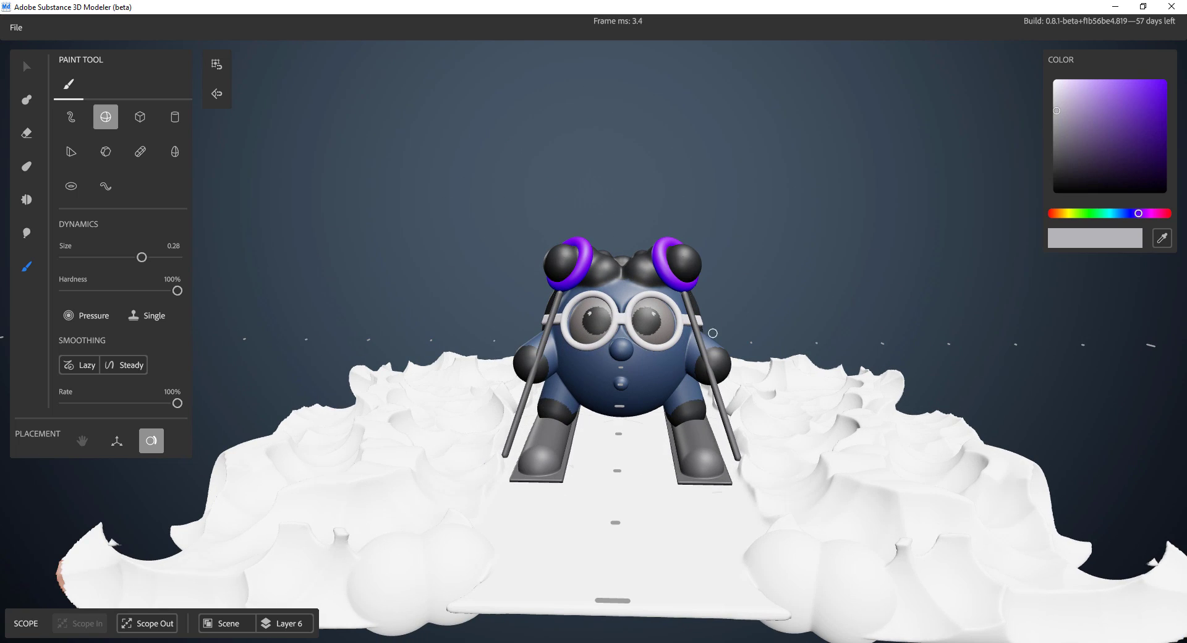
Turn on radial symmetry in addition to mirror symmetry, and add a new layer for the next clay shapes
{"action": "right_click", "coordinate": [801, 105]}
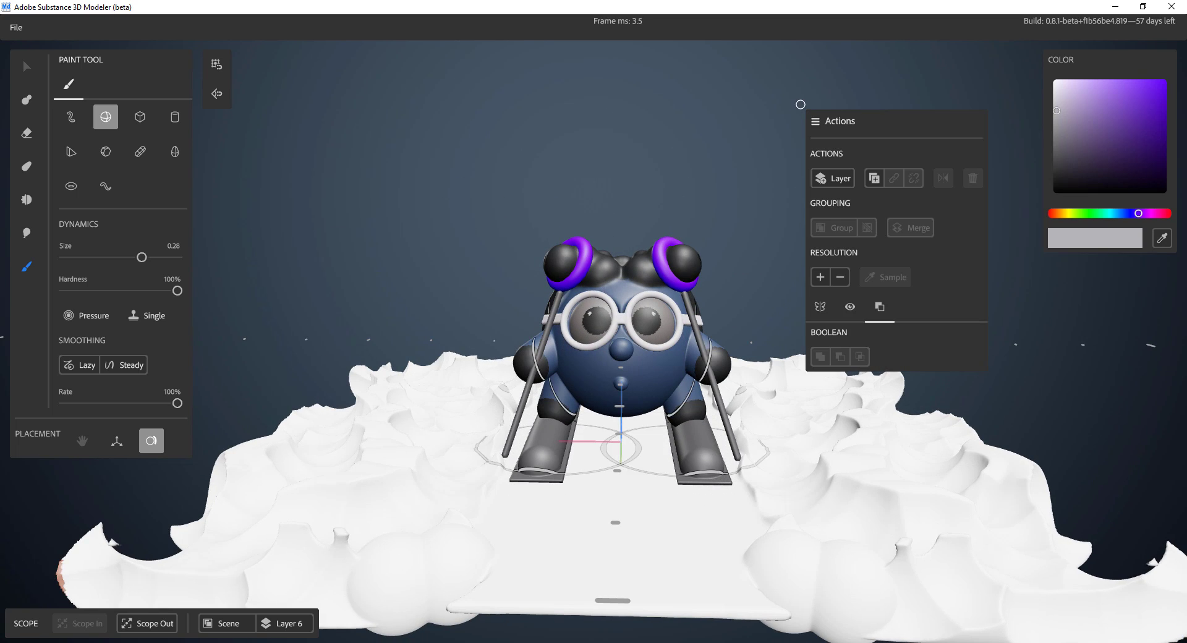
{"action": "left_click", "coordinate": [819, 307]}
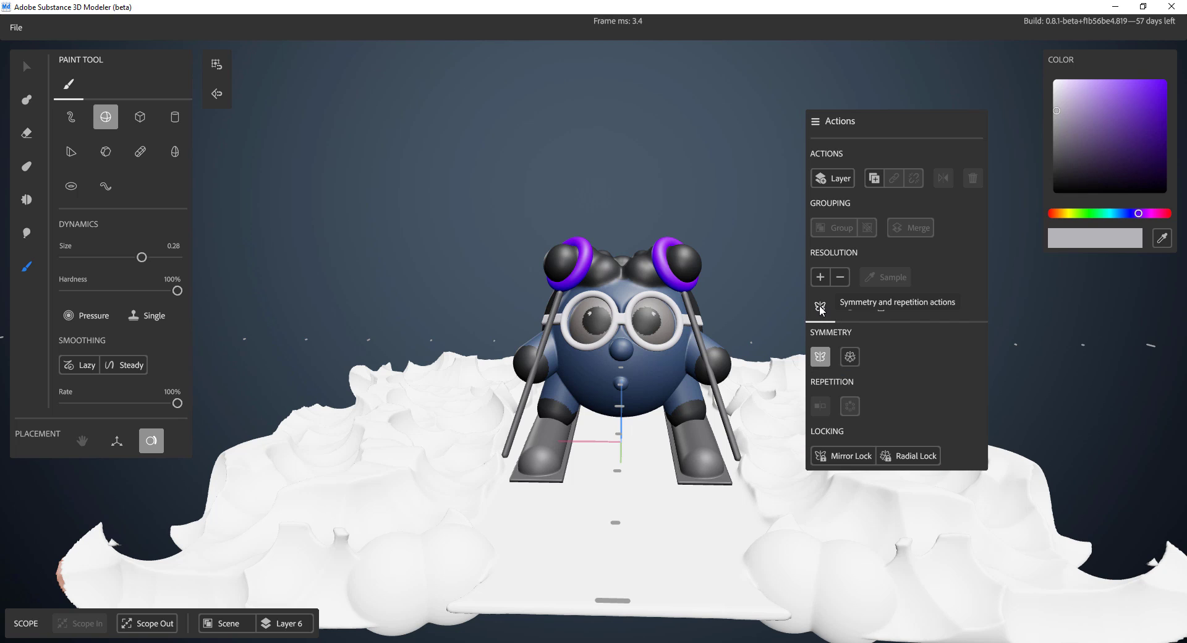
{"action": "left_click", "coordinate": [850, 357]}
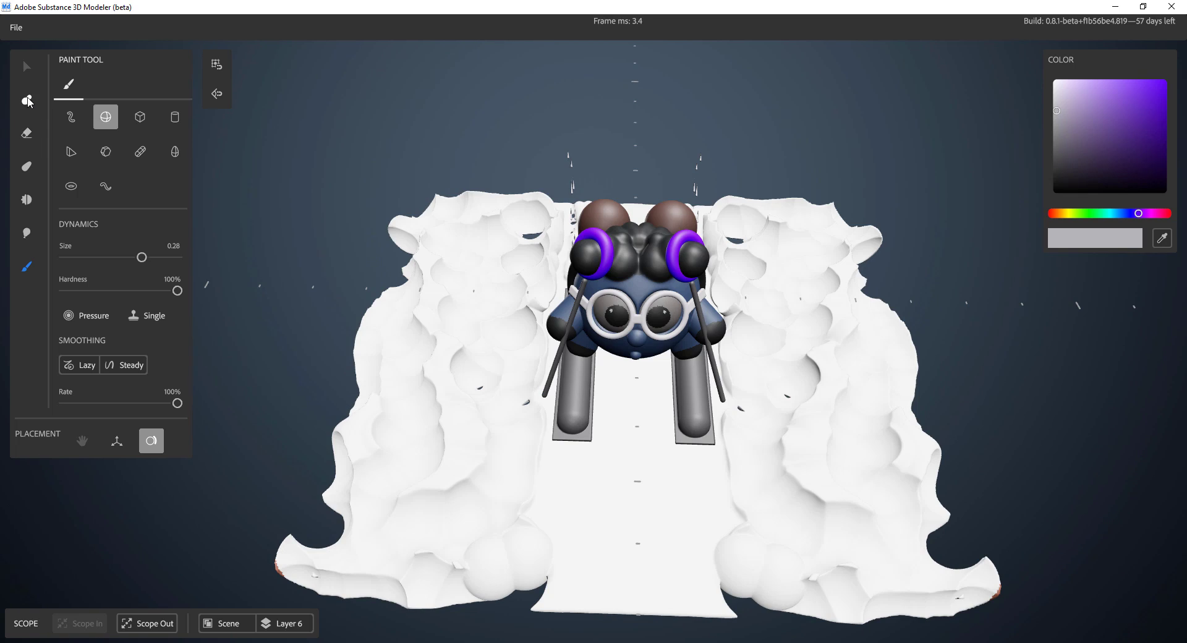
{"action": "mouse_move", "coordinate": [674, 186]}
{"action": "left_mouse_down", "text": "alt"}
{"action": "mouse_move", "coordinate": [711, 81]}
{"action": "mouse_move", "coordinate": [671, 185]}
{"action": "mouse_move", "coordinate": [654, 194]}
{"action": "left_mouse_up", "text": "alt"}
{"action": "right_click", "coordinate": [867, 139]}
{"action": "left_click", "coordinate": [901, 225]}
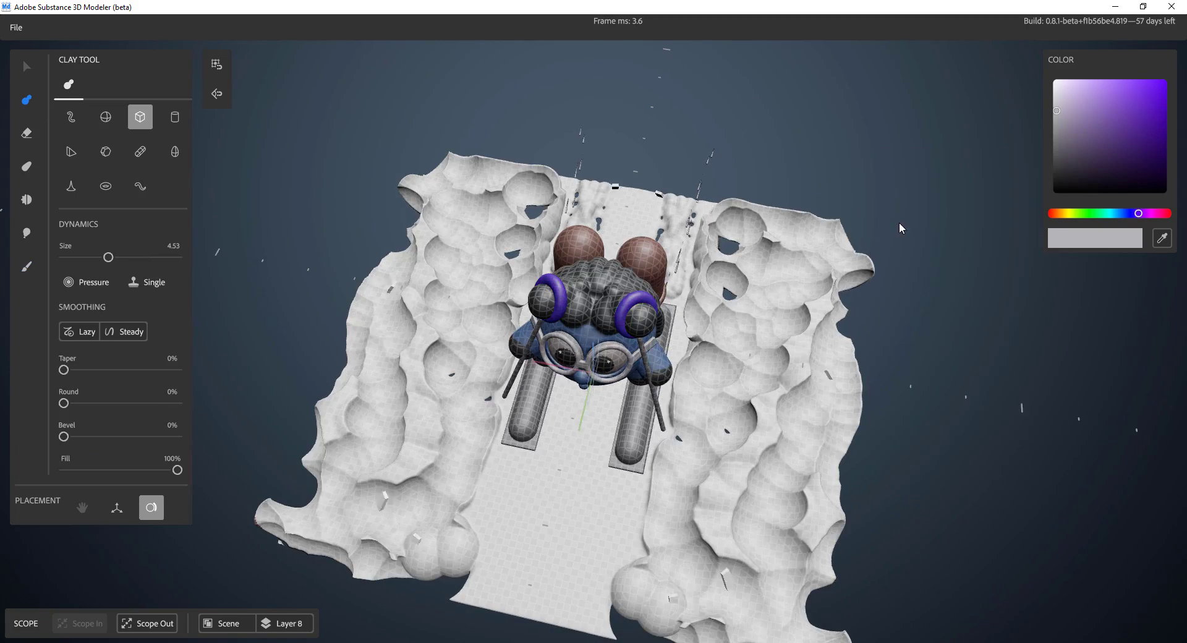
Set the Clay tool to gizmo placement with a sphere shape at size 6.25
{"action": "left_click_drag", "start_coordinate": [659, 347], "coordinate": [680, 278], "text": "alt"}
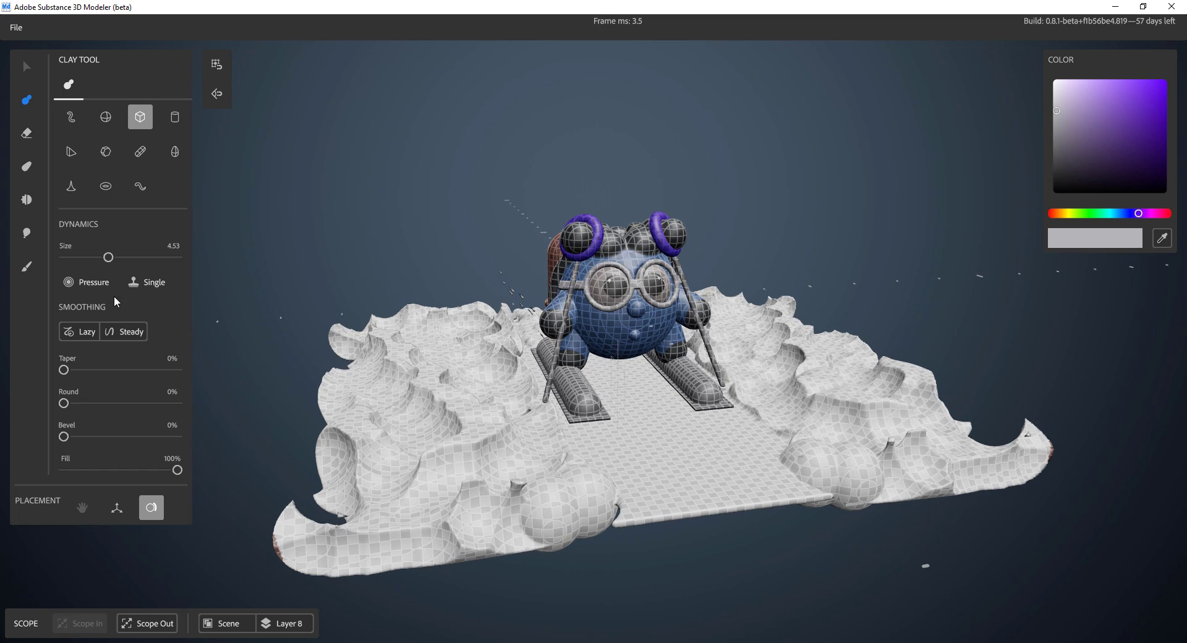
{"action": "left_click", "coordinate": [117, 508]}
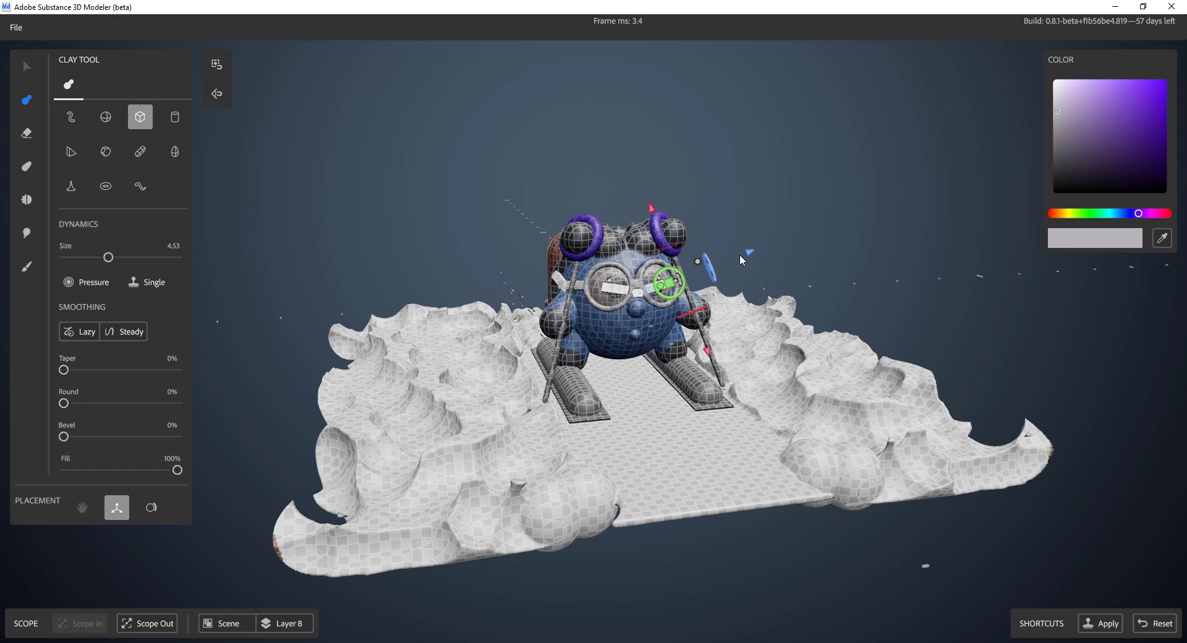
{"action": "left_click", "coordinate": [113, 188]}
{"action": "left_click_drag", "start_coordinate": [695, 422], "coordinate": [773, 426], "text": "alt"}
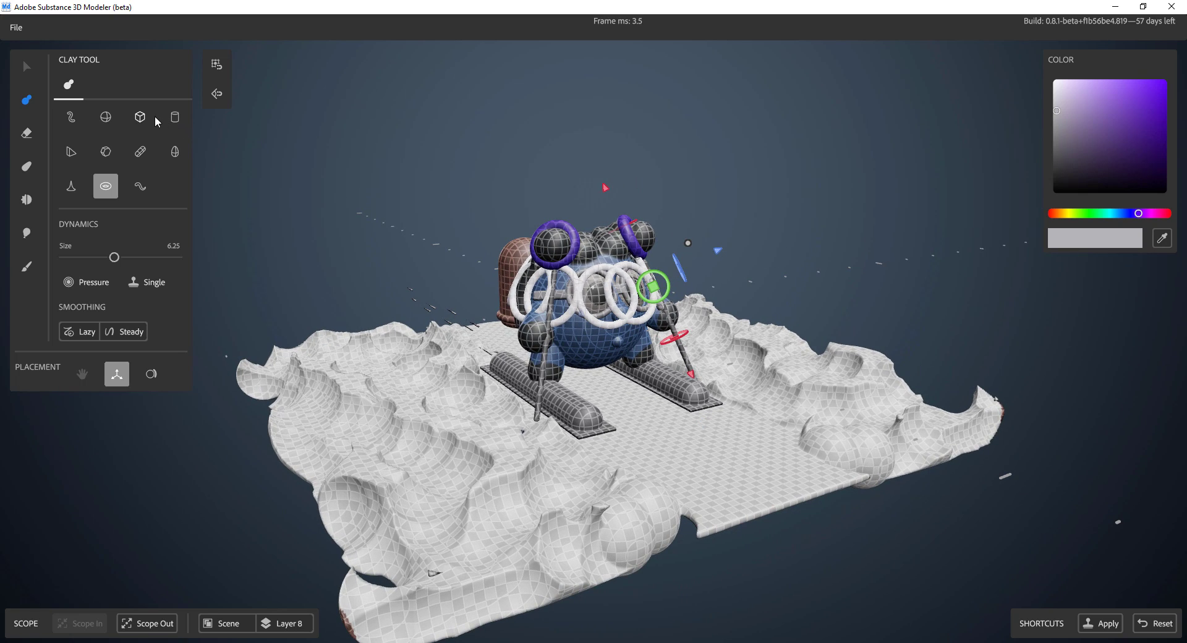
{"action": "left_click", "coordinate": [106, 117]}
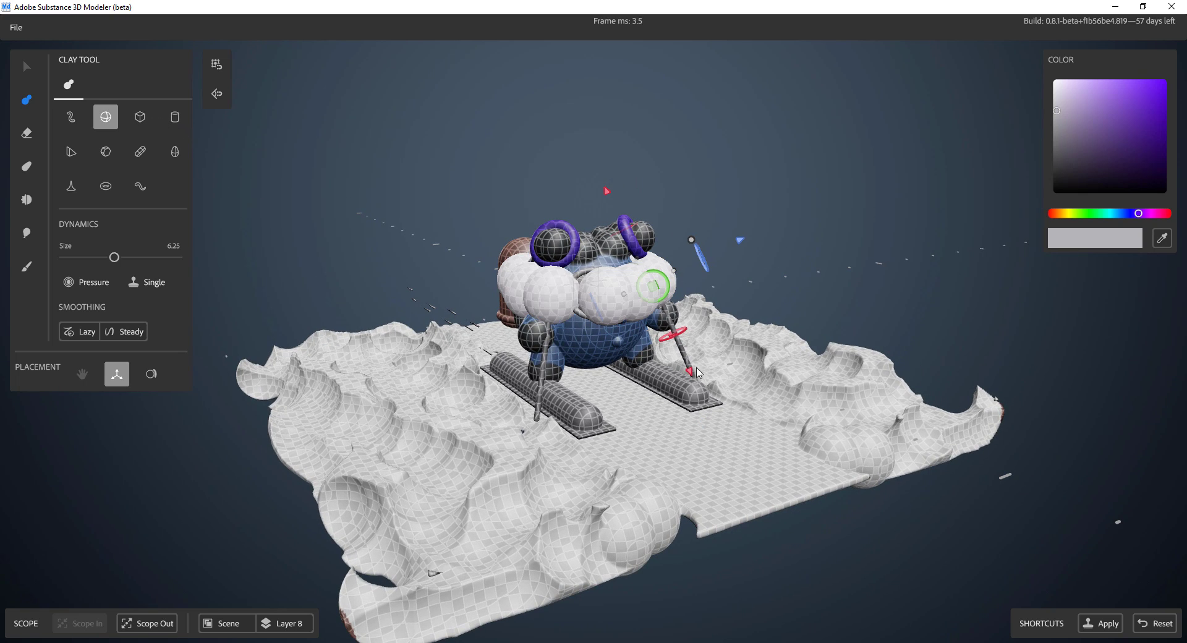
Move the radially repeated clay spheres outward into a ring high above the character and shrink them to size 3.29
{"action": "mouse_move", "coordinate": [772, 366]}
{"action": "left_mouse_down", "text": "alt"}
{"action": "mouse_move", "coordinate": [753, 301]}
{"action": "mouse_move", "coordinate": [1045, 336]}
{"action": "mouse_move", "coordinate": [1079, 326]}
{"action": "mouse_move", "coordinate": [739, 238]}
{"action": "left_mouse_up", "text": "alt"}
{"action": "left_click_drag", "start_coordinate": [758, 303], "coordinate": [727, 214]}
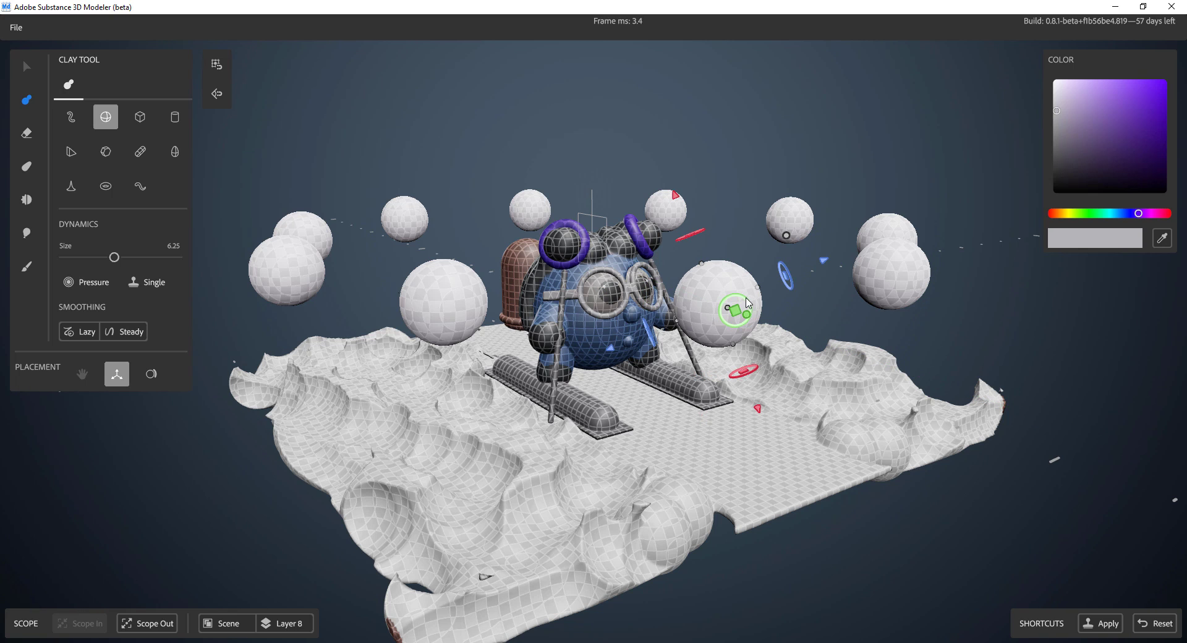
{"action": "left_click_drag", "start_coordinate": [748, 303], "coordinate": [721, 233]}
{"action": "left_click_drag", "start_coordinate": [721, 90], "coordinate": [717, 22]}
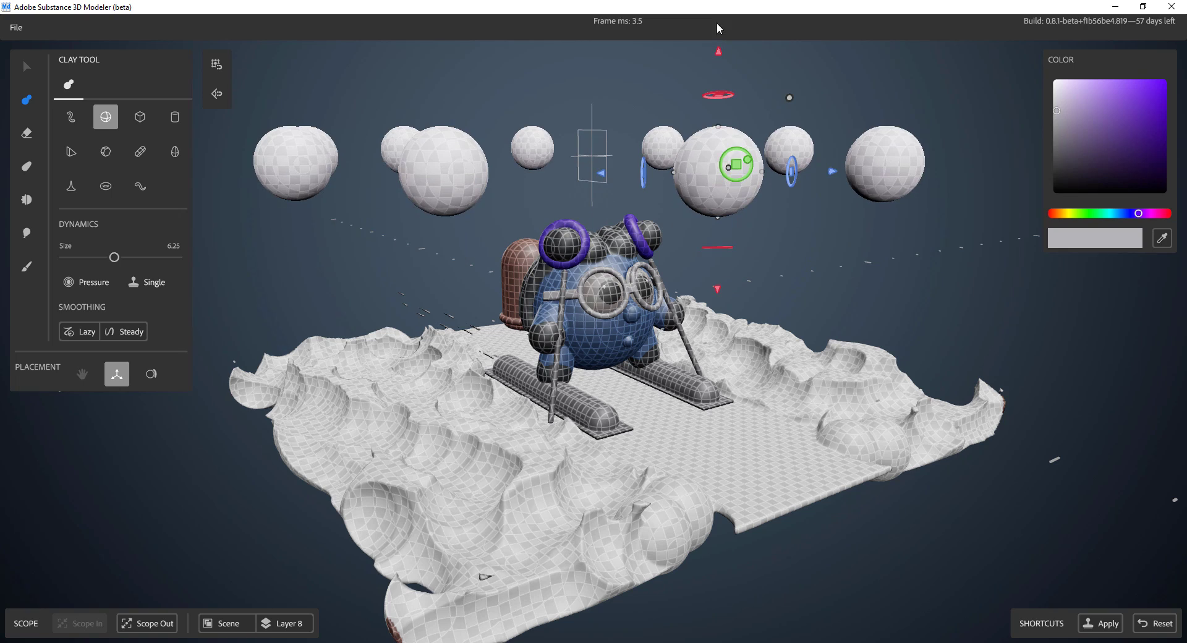
{"action": "left_click_drag", "start_coordinate": [755, 282], "coordinate": [758, 272], "text": "alt"}
{"action": "middle_click_drag", "start_coordinate": [758, 273], "coordinate": [706, 492], "text": "alt"}
{"action": "left_click_drag", "start_coordinate": [755, 190], "coordinate": [774, 47]}
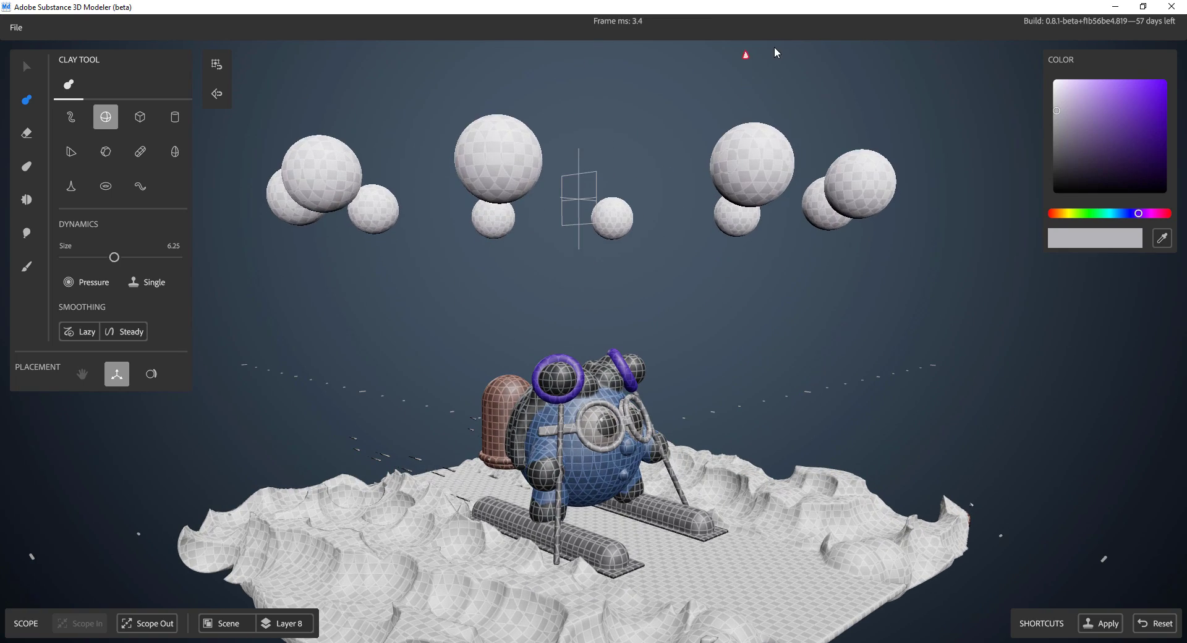
{"action": "left_click_drag", "start_coordinate": [819, 96], "coordinate": [771, 117]}
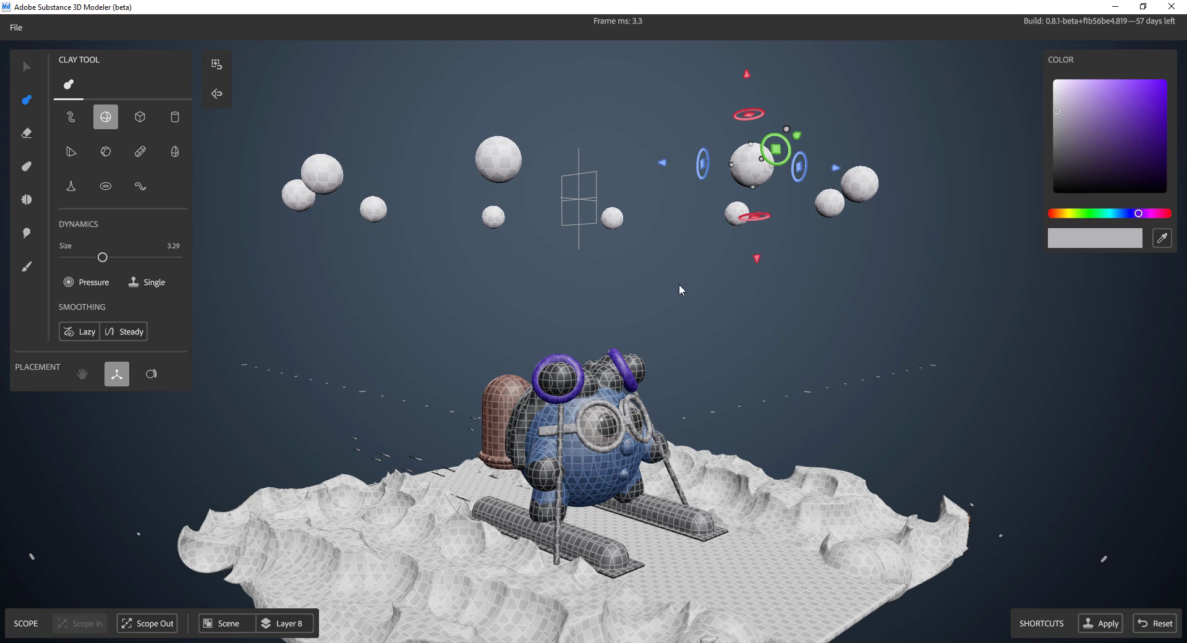
Raise the radial symmetry count to 10 for a denser ring of mirrored spheres
{"action": "key", "text": "space"}
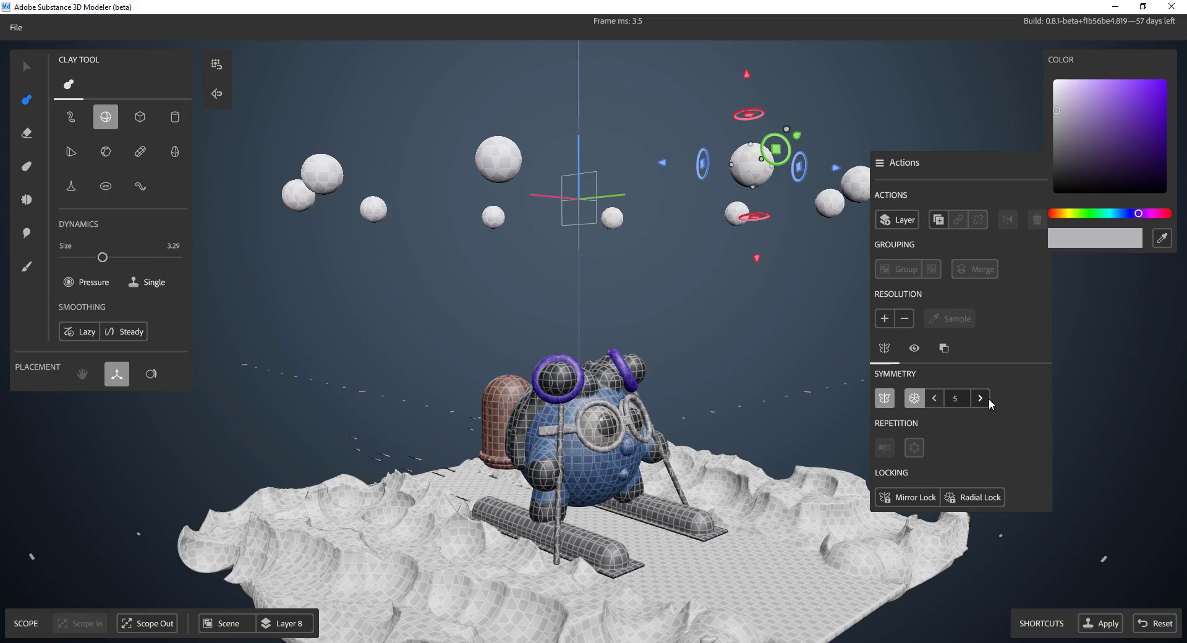
{"action": "left_click", "coordinate": [981, 399]}
{"action": "left_click", "coordinate": [981, 399]}
{"action": "left_click", "coordinate": [981, 399]}
{"action": "left_click", "coordinate": [981, 399]}
{"action": "left_click", "coordinate": [981, 400]}
Enlarge the ring's spheres to size 5.46 and apply them as clay above the character
{"action": "left_click_drag", "start_coordinate": [702, 395], "coordinate": [680, 201], "text": "alt"}
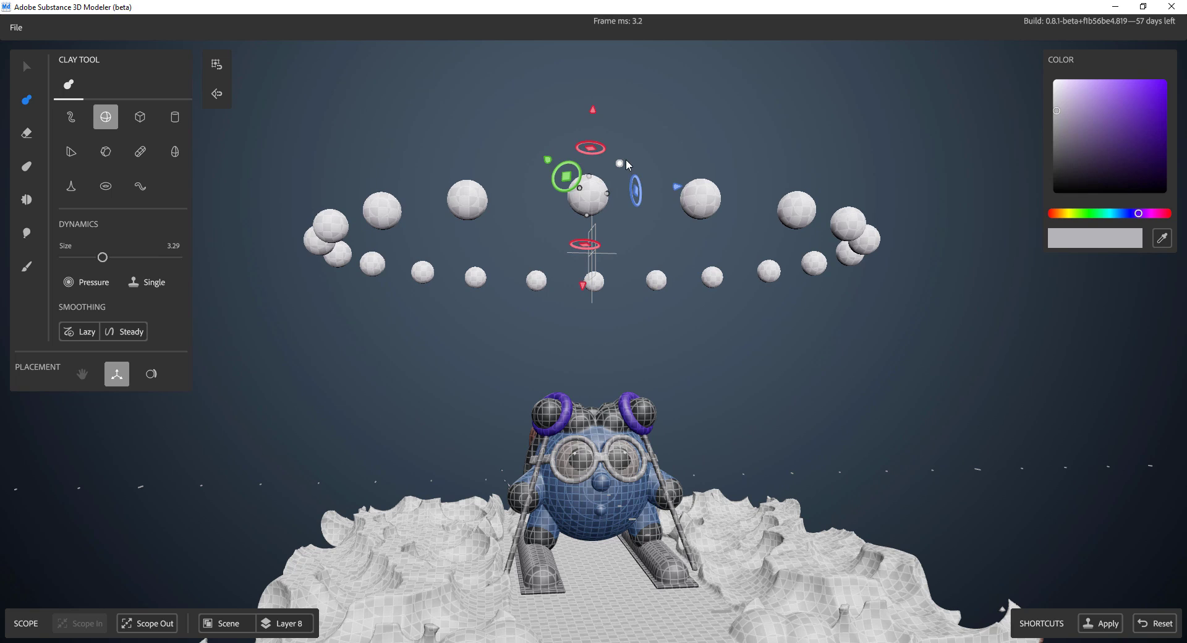
{"action": "left_click_drag", "start_coordinate": [623, 165], "coordinate": [655, 147]}
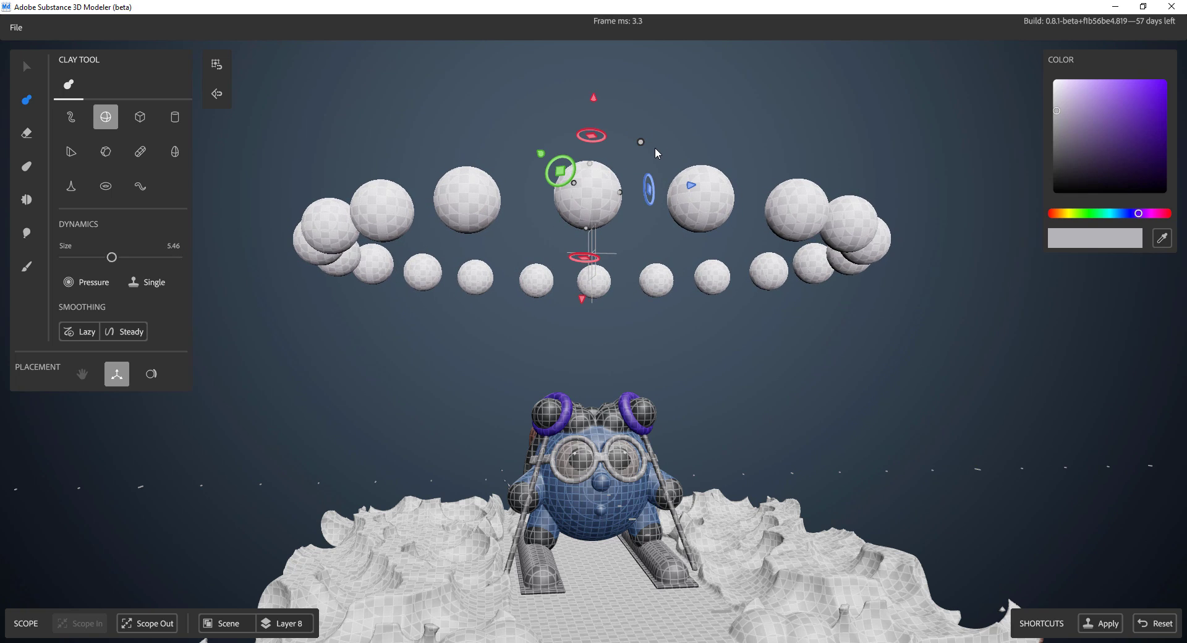
{"action": "left_click_drag", "start_coordinate": [718, 376], "coordinate": [717, 321], "text": "alt"}
{"action": "scroll", "coordinate": [699, 476], "scroll_direction": "up", "scroll_amount": 5}
{"action": "mouse_move", "coordinate": [695, 477]}
{"action": "left_mouse_down", "text": "alt"}
{"action": "mouse_move", "coordinate": [638, 459]}
{"action": "mouse_move", "coordinate": [637, 448]}
{"action": "mouse_move", "coordinate": [702, 486]}
{"action": "left_mouse_up", "text": "alt"}
{"action": "left_click", "coordinate": [1112, 624]}
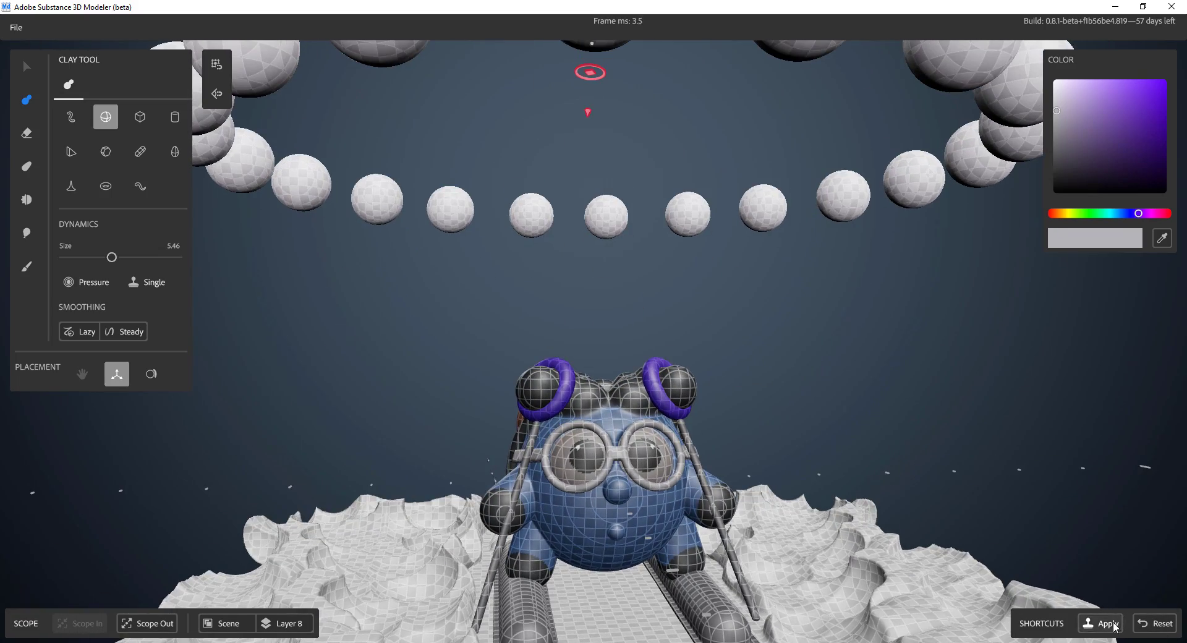
{"action": "left_click_drag", "start_coordinate": [884, 471], "coordinate": [815, 584], "text": "alt"}
{"action": "scroll", "coordinate": [814, 584], "scroll_direction": "down", "scroll_amount": 4}
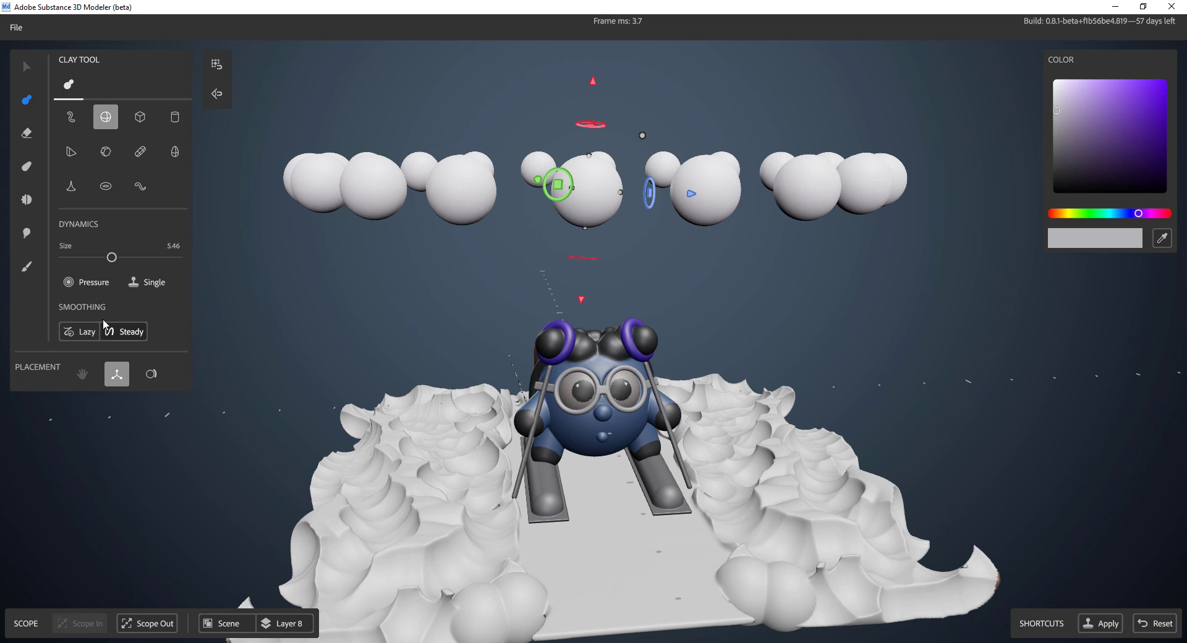
Switch to the Paint tool with surface placement and set the sphere brush's hardness to 39%
{"action": "left_click", "coordinate": [155, 377]}
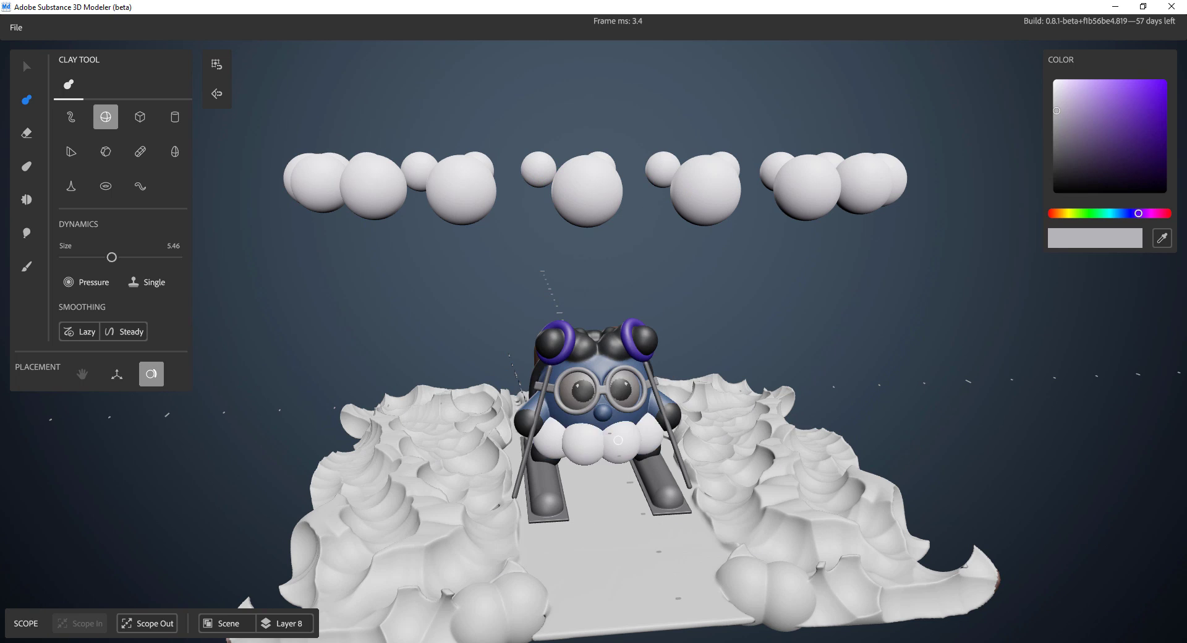
{"action": "middle_click_drag", "start_coordinate": [603, 449], "coordinate": [734, 429], "text": "alt"}
{"action": "right_click_drag", "start_coordinate": [733, 429], "coordinate": [622, 427], "text": "alt"}
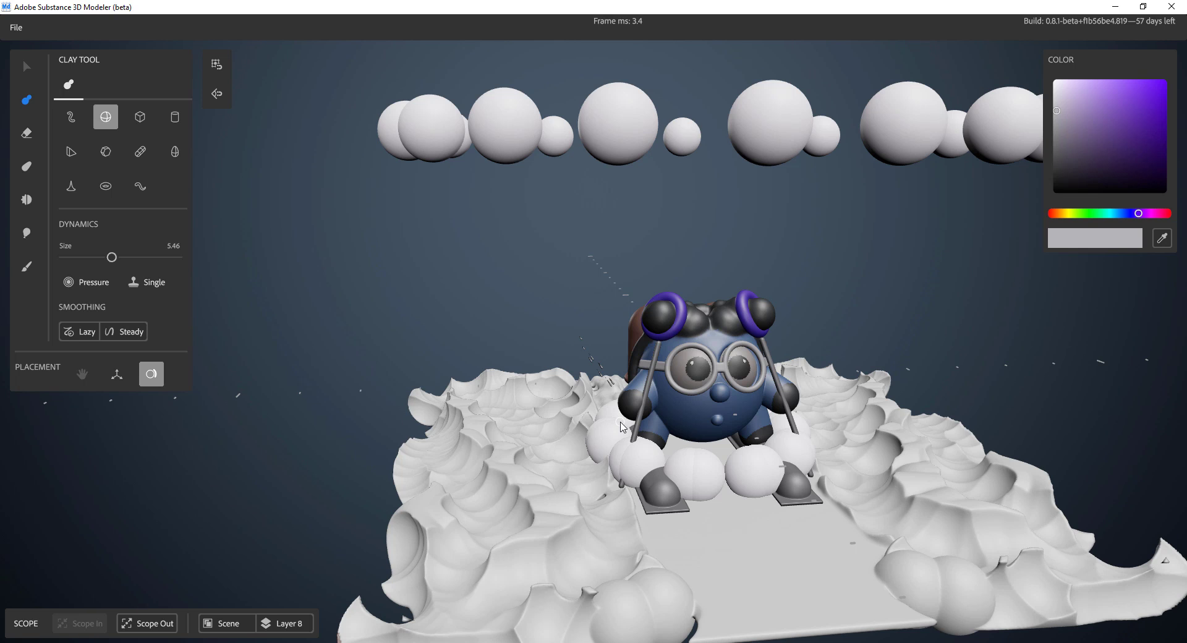
{"action": "left_click", "coordinate": [27, 266]}
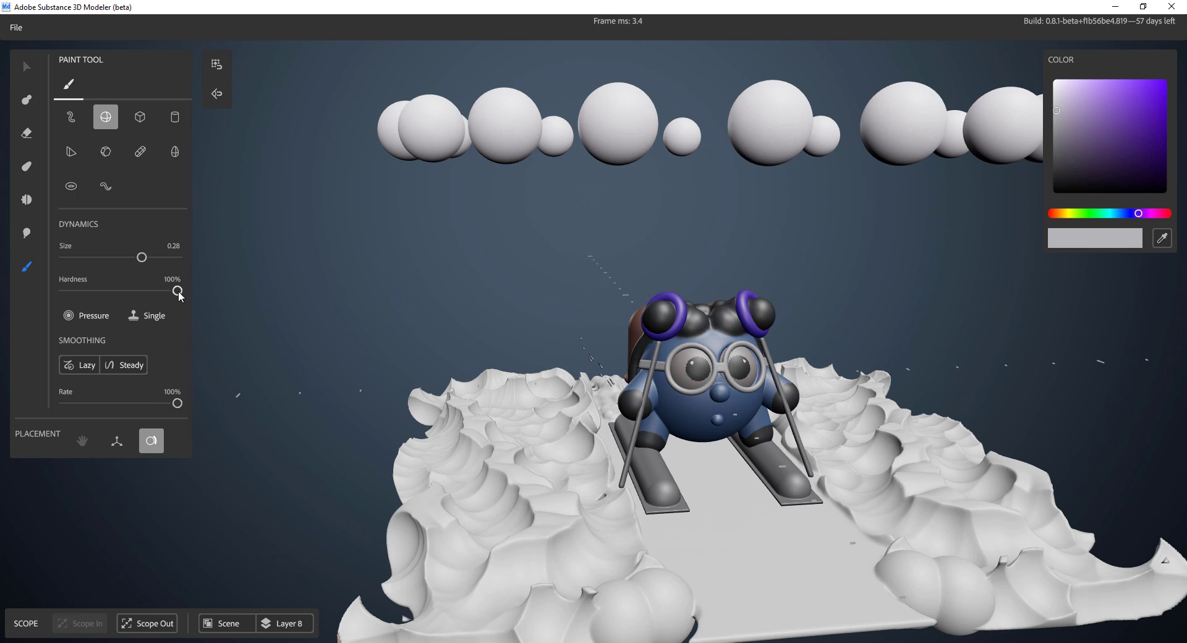
{"action": "left_click_drag", "start_coordinate": [128, 299], "coordinate": [107, 299]}
{"action": "left_click", "coordinate": [117, 440]}
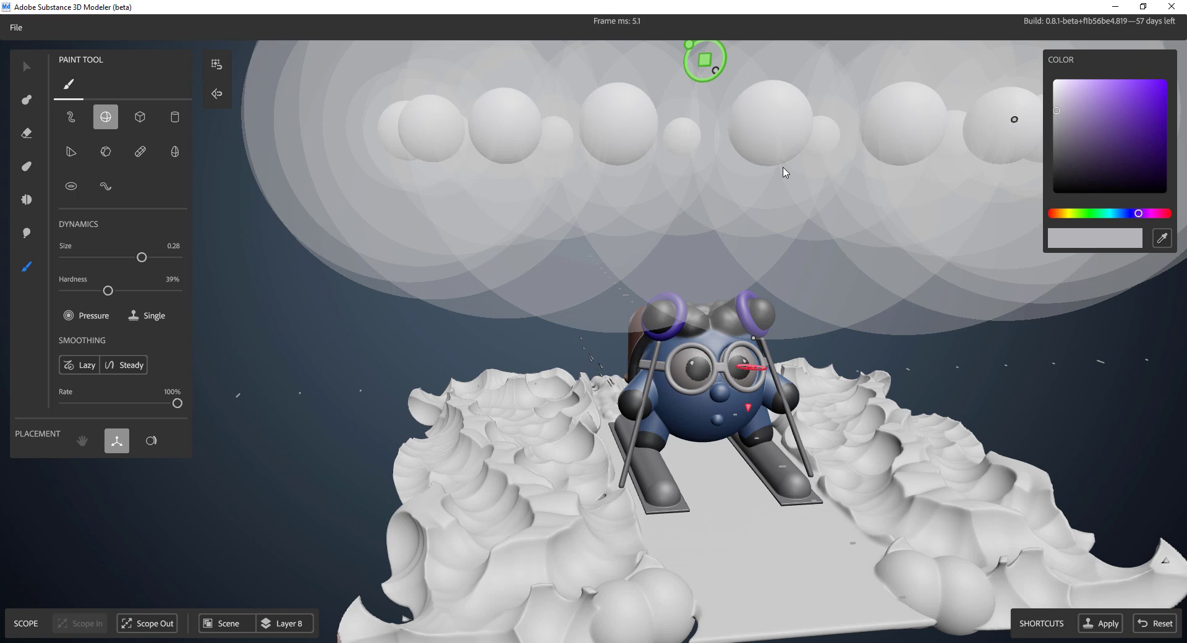
{"action": "left_click", "coordinate": [152, 441]}
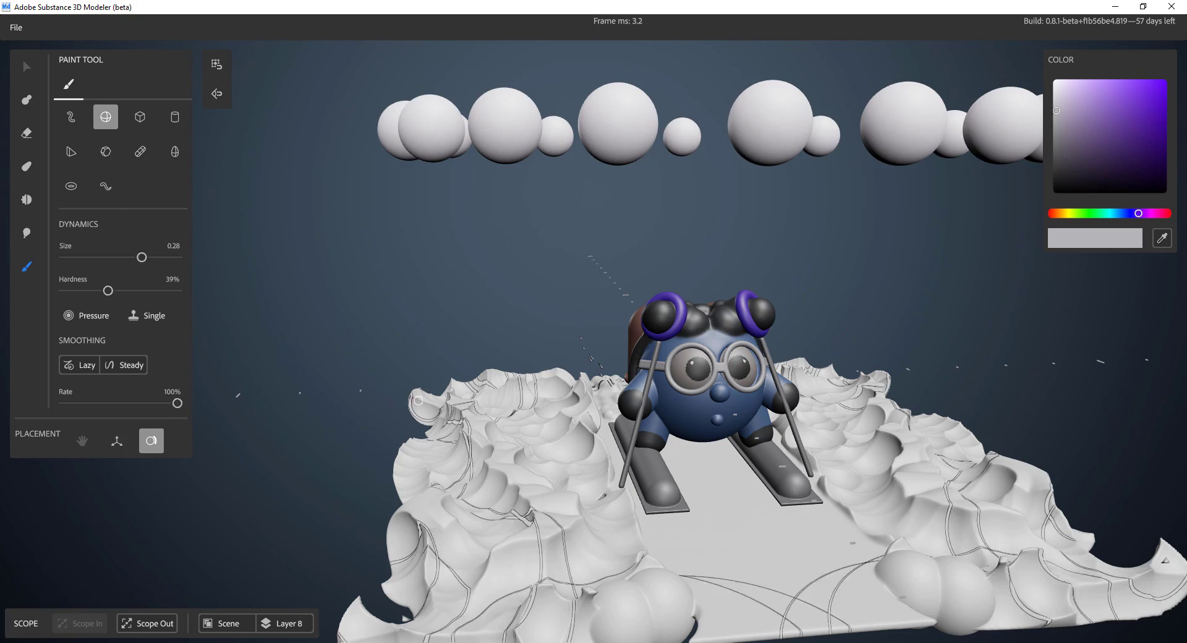
{"action": "key", "text": "space"}
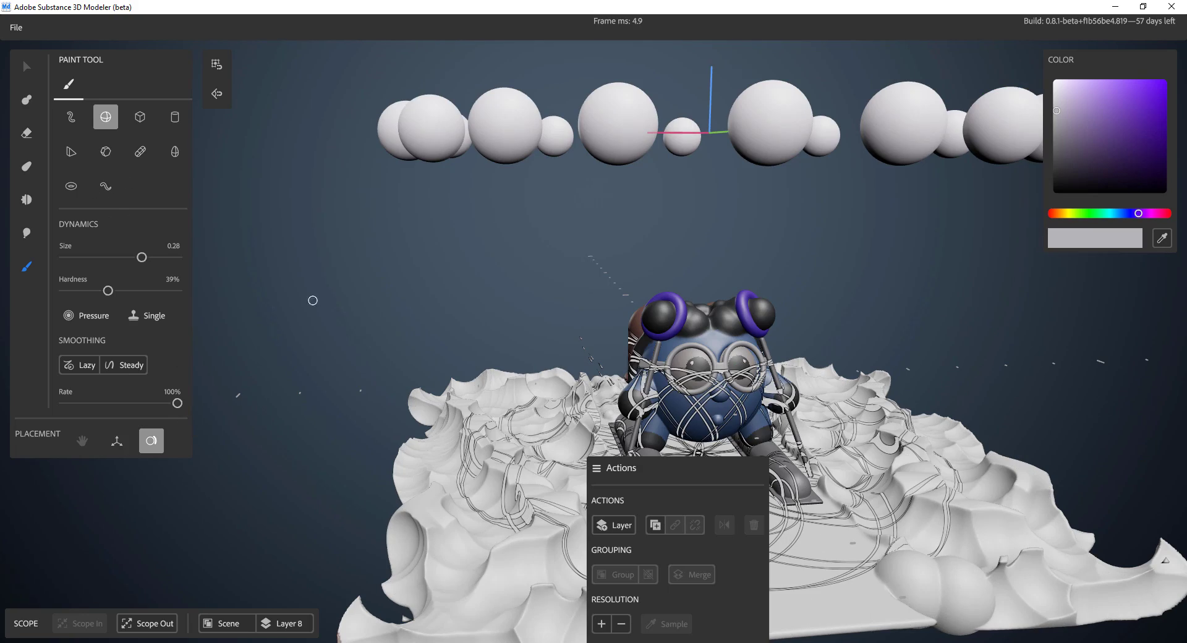
{"action": "key", "text": "space"}
{"action": "left_click_drag", "start_coordinate": [421, 266], "coordinate": [419, 323], "text": "alt"}
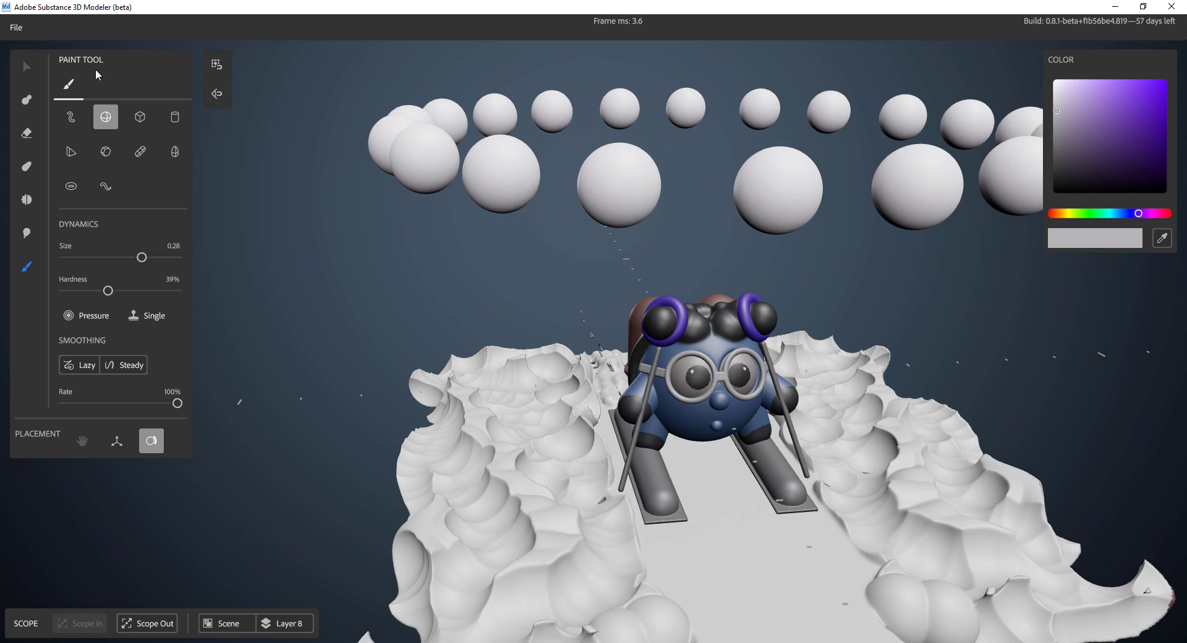
Make the snow terrain's layer, Layer 6, the active layer and return to the Paint tool
{"action": "key", "text": "1"}
{"action": "left_click", "coordinate": [517, 477]}
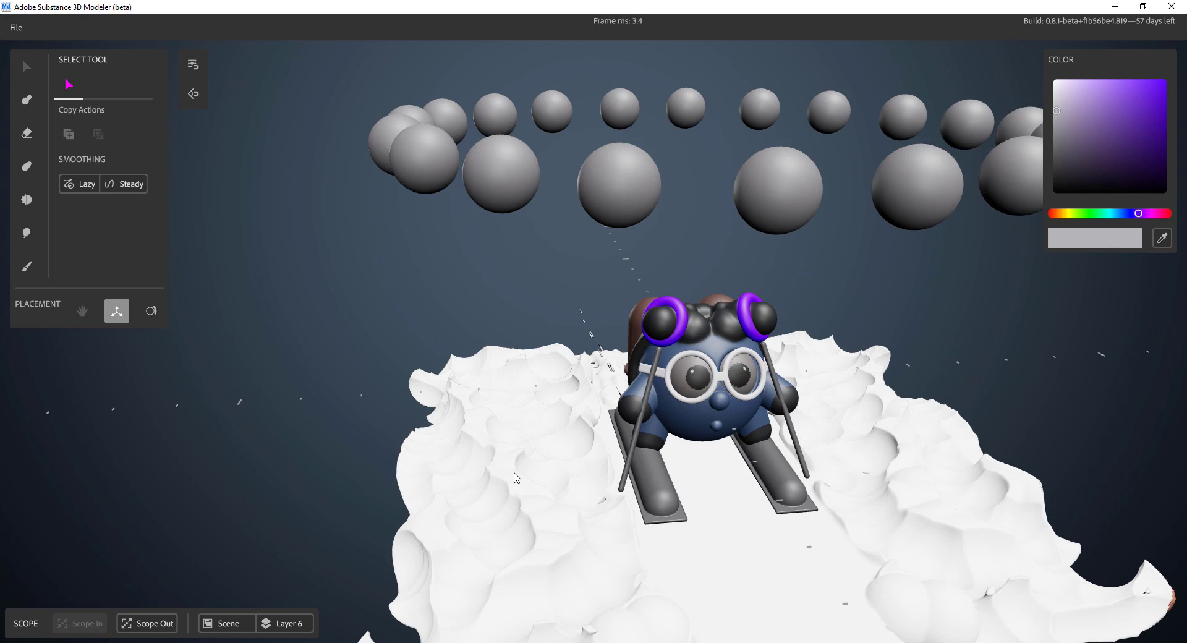
{"action": "left_click_drag", "start_coordinate": [554, 536], "coordinate": [544, 496], "text": "alt"}
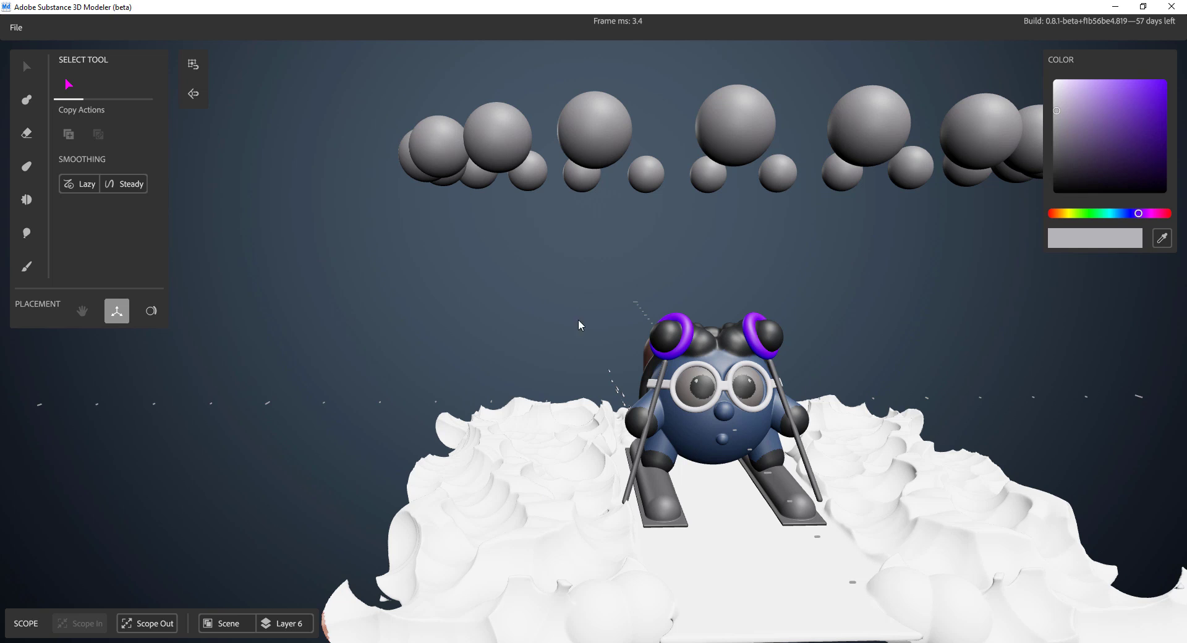
{"action": "left_click_drag", "start_coordinate": [483, 409], "coordinate": [425, 398], "text": "alt"}
{"action": "left_click", "coordinate": [27, 265]}
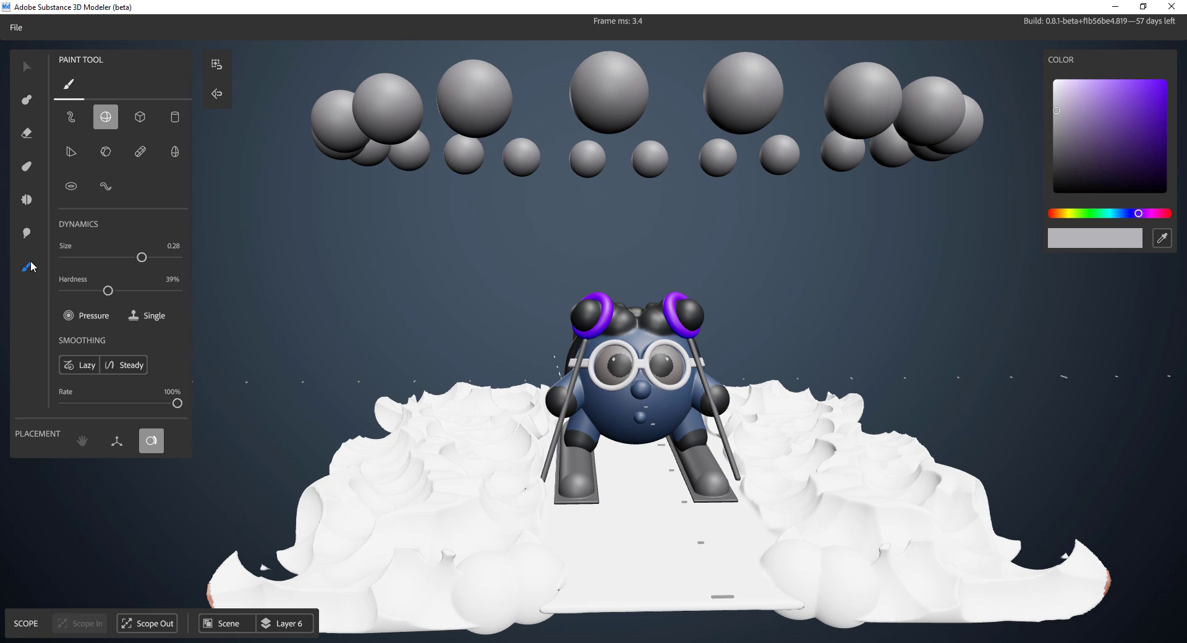
Set the paint brush to size 2.12 and choose a light green color
{"action": "left_click_drag", "start_coordinate": [522, 263], "coordinate": [594, 328], "text": "alt"}
{"action": "scroll", "coordinate": [593, 329], "scroll_direction": "down", "scroll_amount": 15}
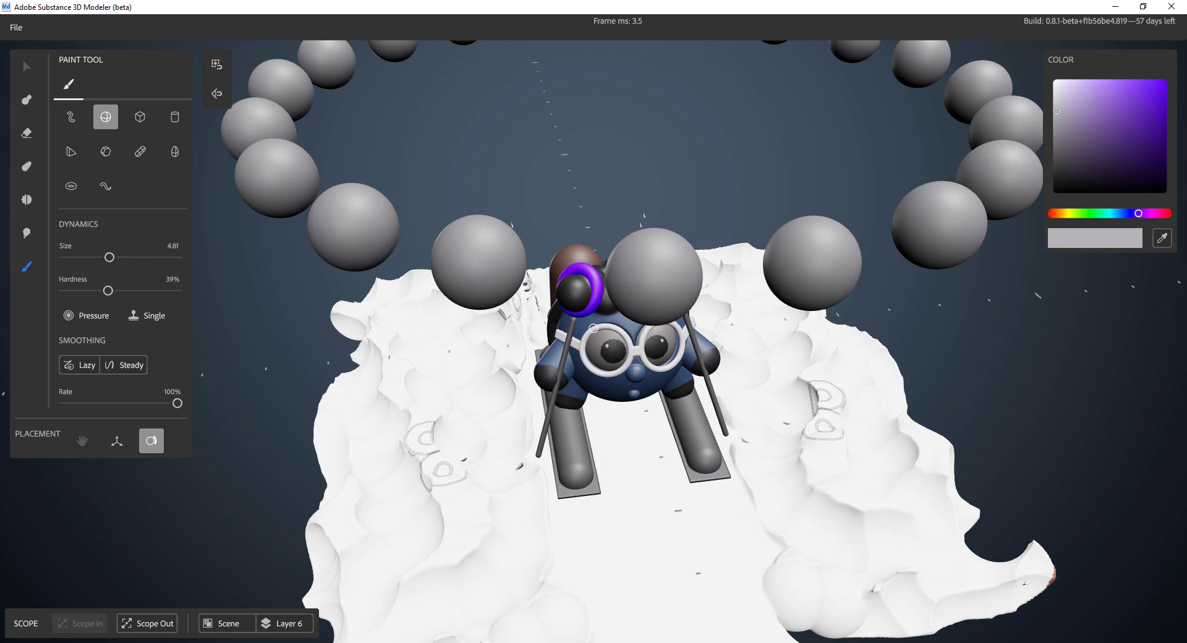
{"action": "scroll", "coordinate": [460, 497], "scroll_direction": "down", "scroll_amount": 8}
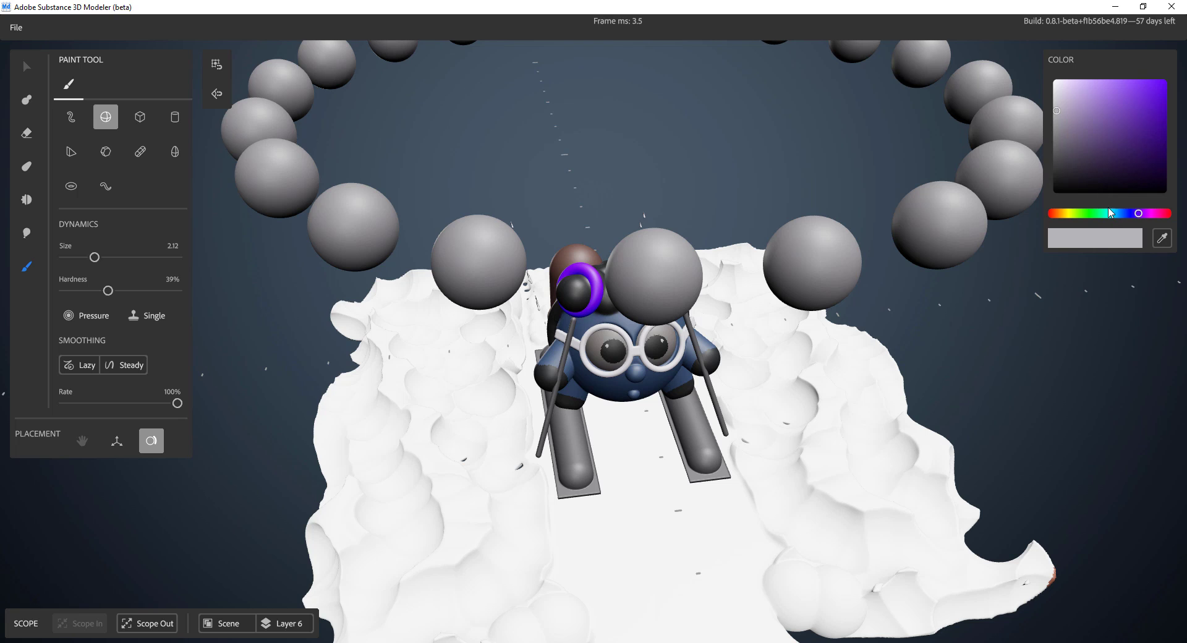
{"action": "mouse_move", "coordinate": [1093, 218]}
{"action": "left_mouse_down"}
{"action": "mouse_move", "coordinate": [1045, 220]}
{"action": "mouse_move", "coordinate": [1086, 212]}
{"action": "left_mouse_up"}
{"action": "mouse_move", "coordinate": [1088, 156]}
{"action": "left_mouse_down"}
{"action": "mouse_move", "coordinate": [1093, 105]}
{"action": "mouse_move", "coordinate": [1128, 87]}
{"action": "mouse_move", "coordinate": [1089, 89]}
{"action": "left_mouse_up"}
Dab soft light green spots across the snow terrain with mirror and radial symmetry
{"action": "left_click", "coordinate": [411, 434]}
{"action": "left_click", "coordinate": [357, 464]}
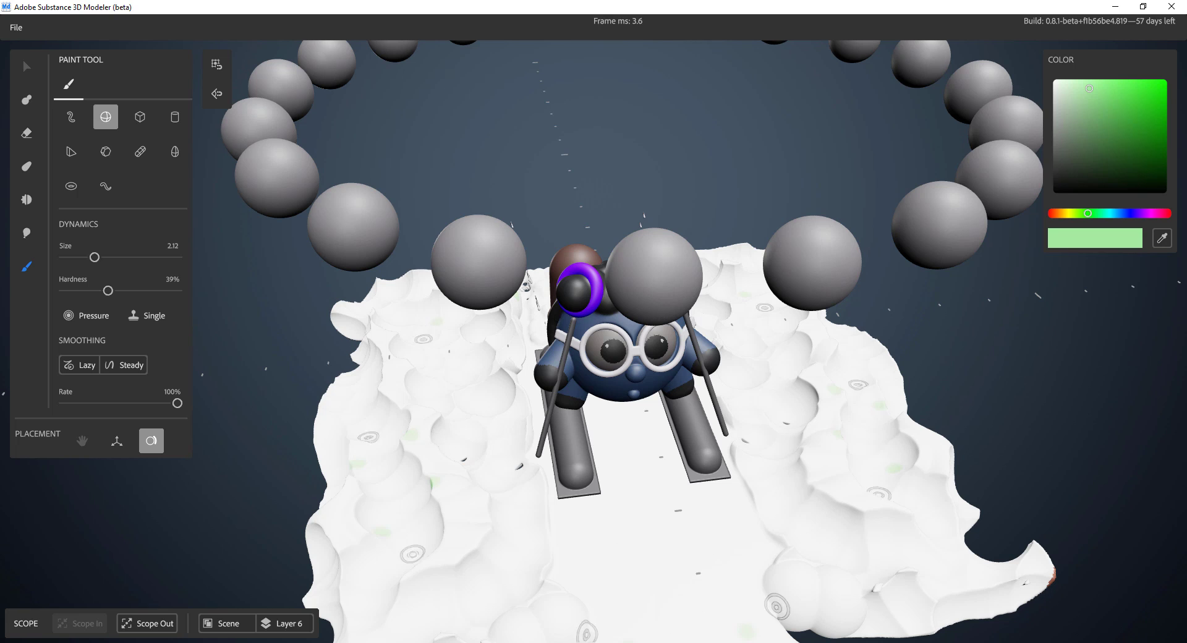
{"action": "left_click", "coordinate": [478, 458]}
{"action": "left_click", "coordinate": [557, 520]}
{"action": "left_click", "coordinate": [410, 504]}
{"action": "left_click", "coordinate": [521, 457]}
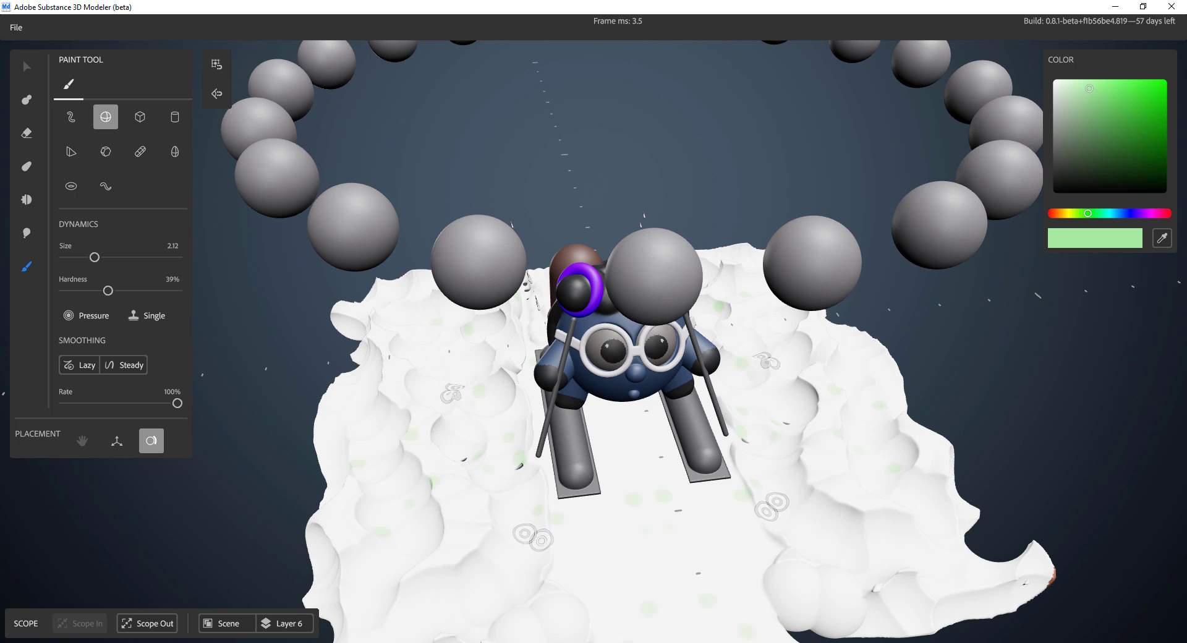
Add more light green dabs to the snow slopes on both sides of the skier
{"action": "left_click", "coordinate": [524, 534]}
{"action": "left_click", "coordinate": [449, 583]}
{"action": "left_click", "coordinate": [810, 384]}
{"action": "left_click", "coordinate": [804, 316]}
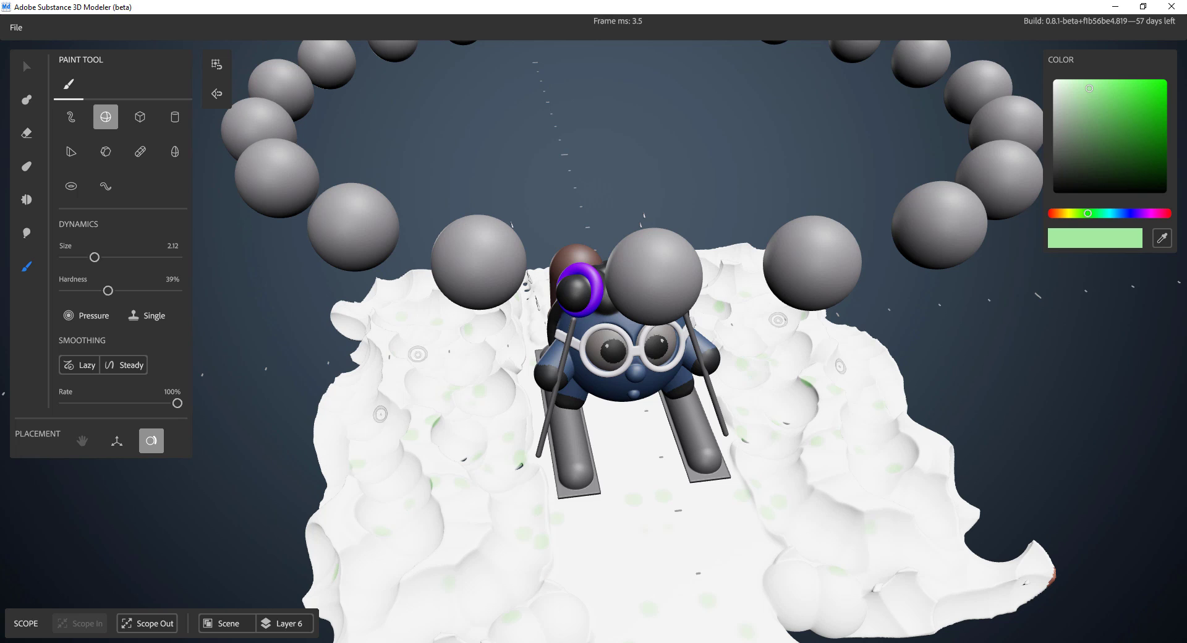
Change the paint color to light blue and dab spots across the snow terrain
{"action": "left_click", "coordinate": [1118, 214]}
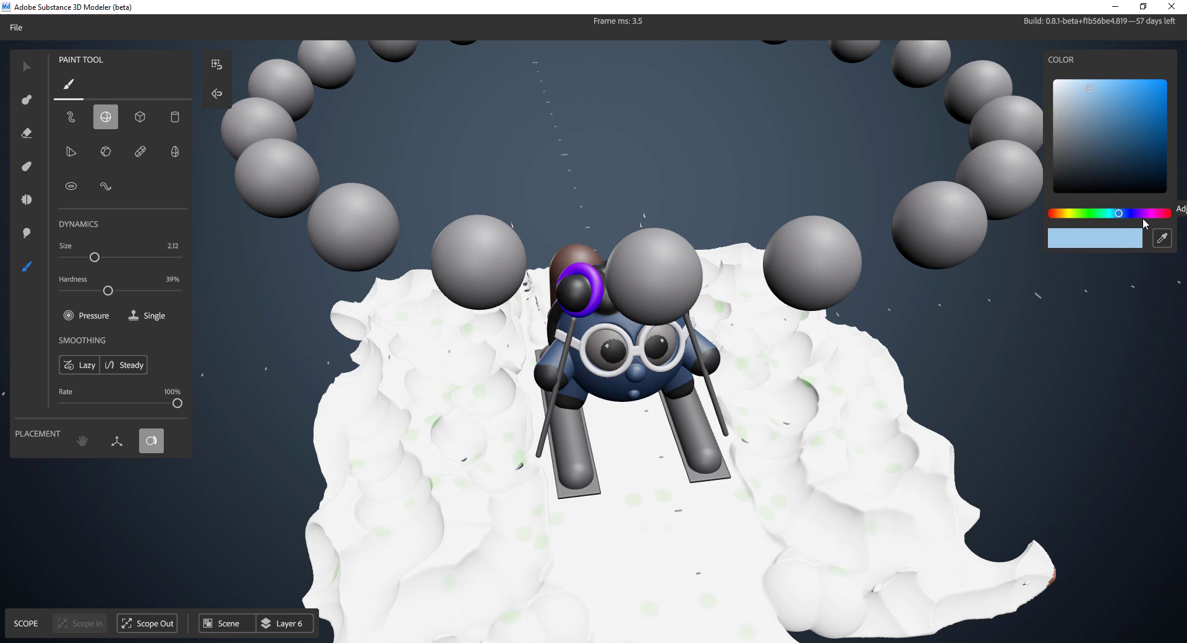
{"action": "left_click", "coordinate": [833, 369]}
Set the paint brush's size to 4.33, hardness to 18% and rate to 66%, and choose a paler blue color
{"action": "scroll", "coordinate": [731, 377], "scroll_direction": "up", "scroll_amount": 7}
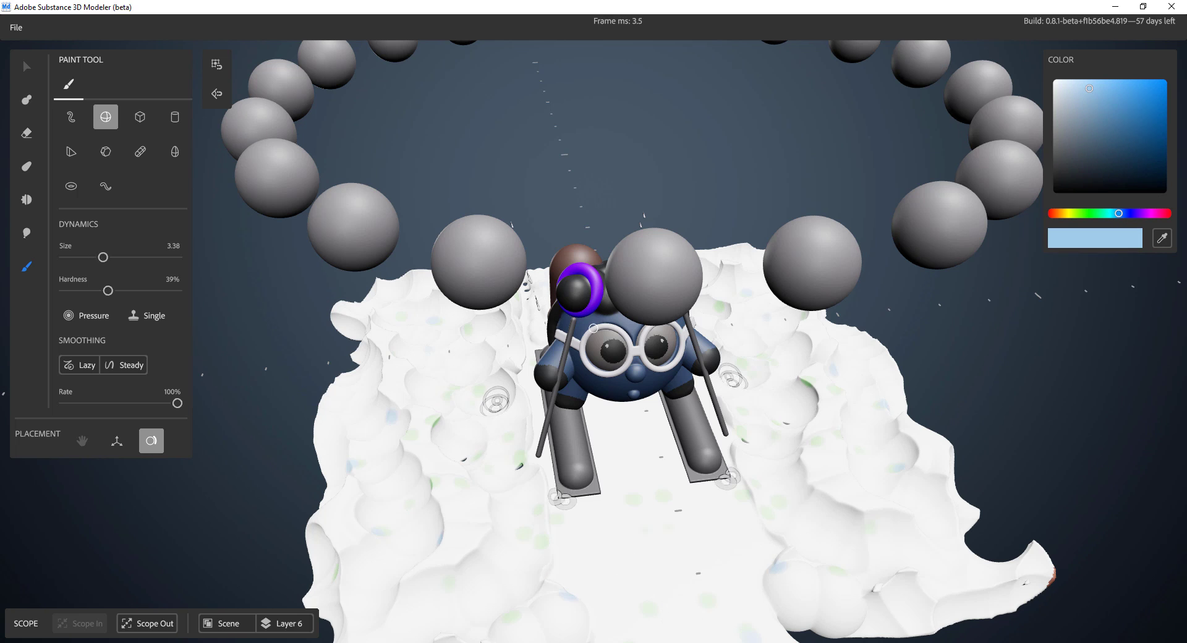
{"action": "left_click_drag", "start_coordinate": [107, 291], "coordinate": [84, 291]}
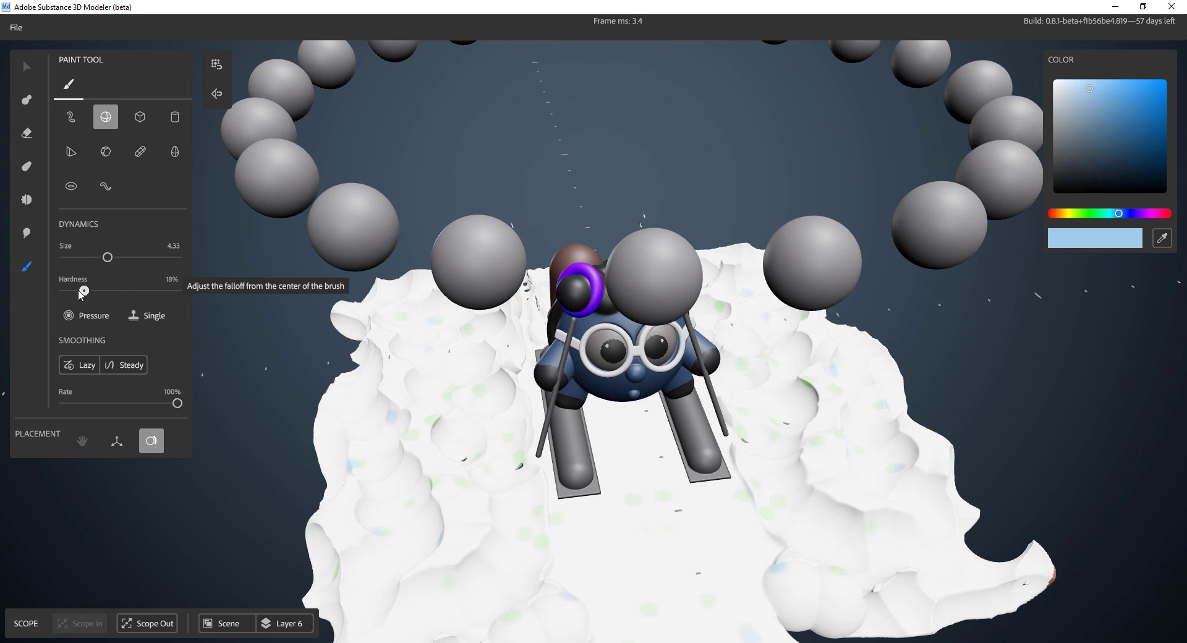
{"action": "left_click_drag", "start_coordinate": [142, 404], "coordinate": [138, 403]}
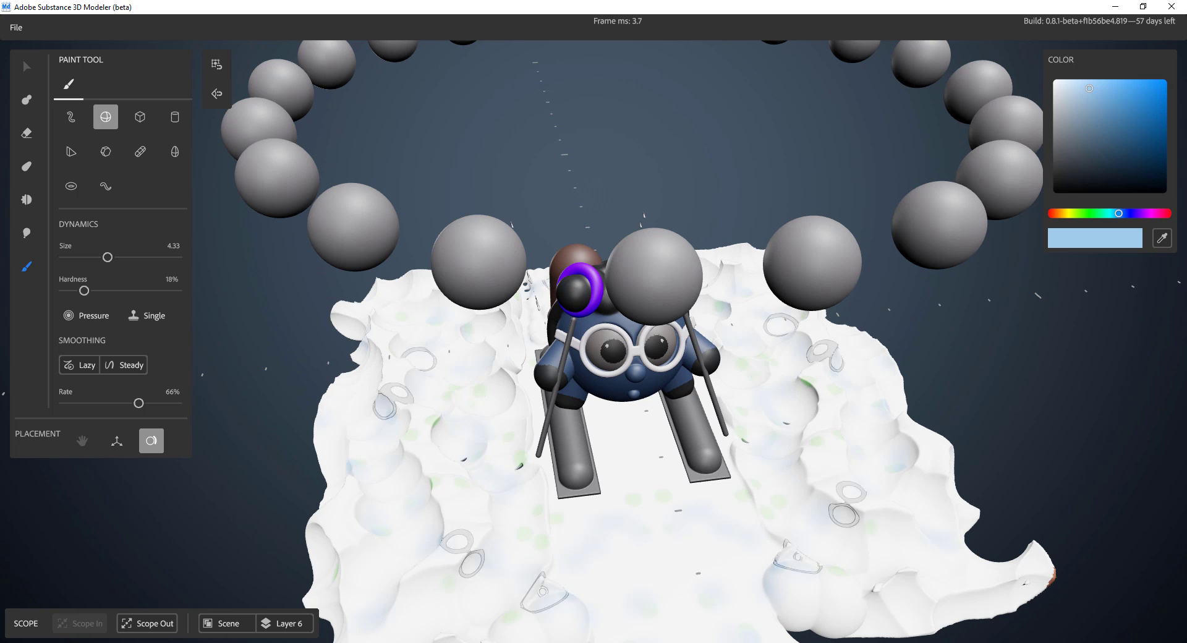
{"action": "left_click_drag", "start_coordinate": [511, 596], "coordinate": [479, 519], "text": "alt"}
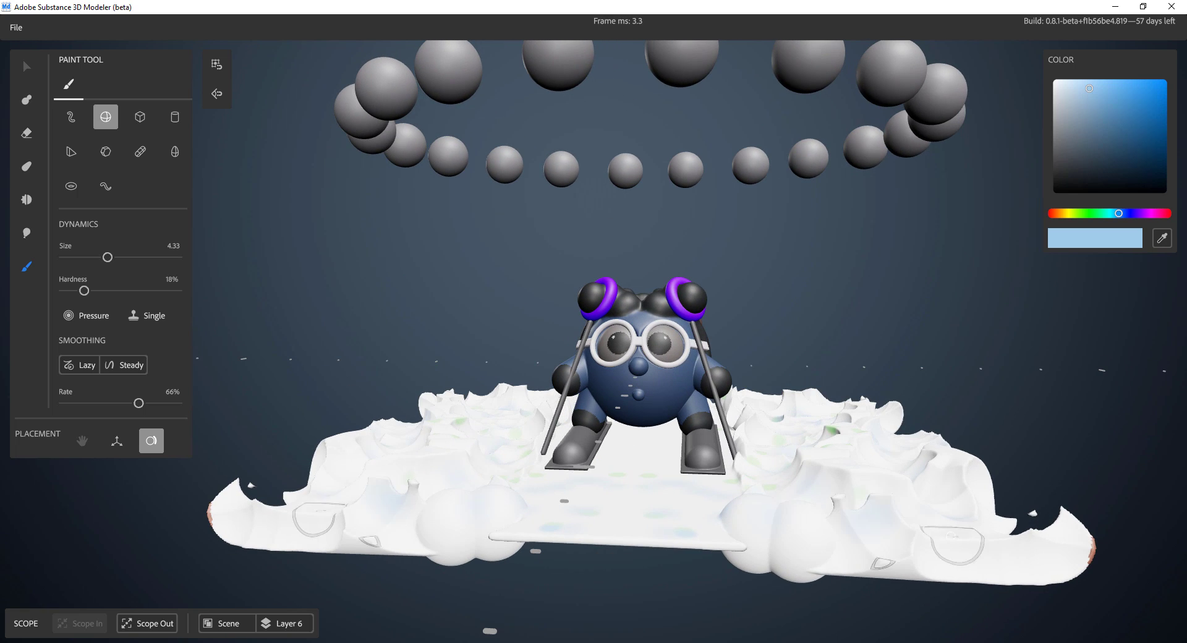
{"action": "left_click_drag", "start_coordinate": [1072, 95], "coordinate": [1062, 89]}
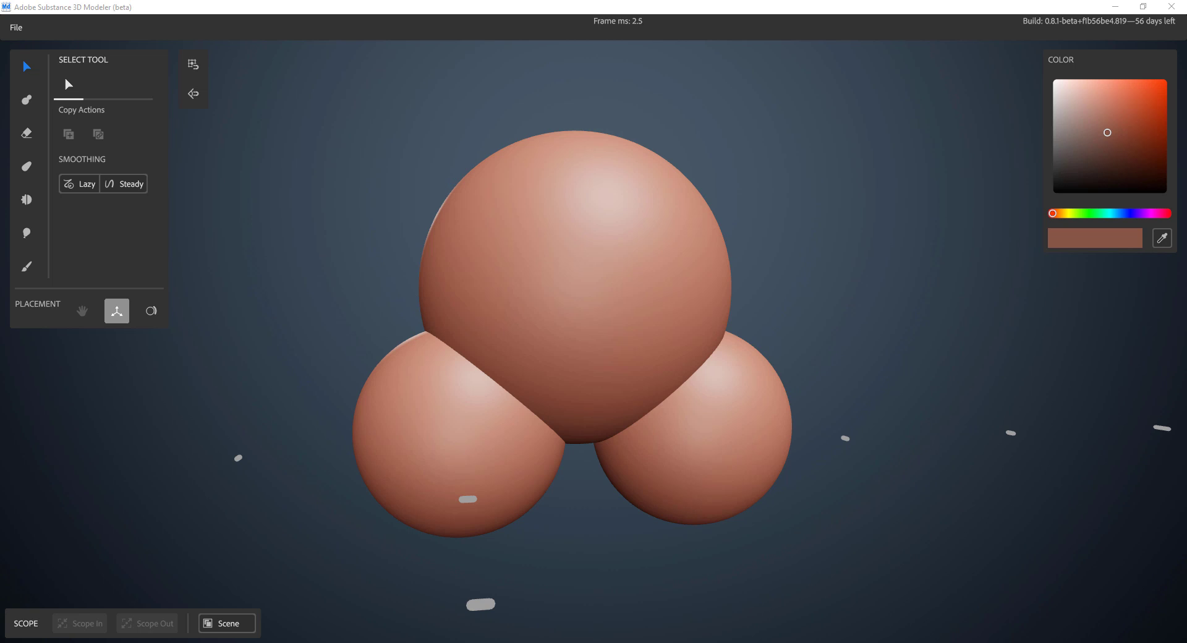
Examine the large sphere and the mirrored pair of small spheres, selecting and nudging each to check how they move
{"action": "left_click_drag", "start_coordinate": [738, 338], "coordinate": [886, 333], "text": "alt"}
{"action": "left_click_drag", "start_coordinate": [783, 326], "coordinate": [857, 331], "text": "alt"}
{"action": "left_click_drag", "start_coordinate": [733, 331], "coordinate": [759, 347], "text": "alt"}
{"action": "scroll", "coordinate": [759, 347], "scroll_direction": "down", "scroll_amount": 4}
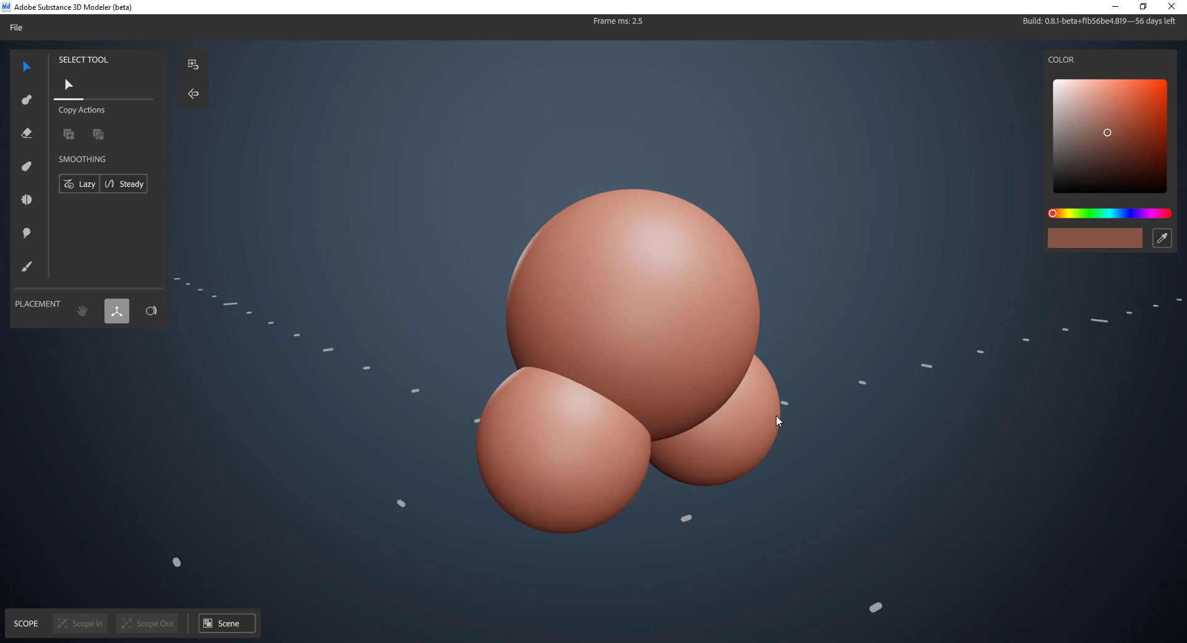
{"action": "left_click_drag", "start_coordinate": [776, 414], "coordinate": [814, 380], "text": "alt"}
{"action": "left_click", "coordinate": [705, 287]}
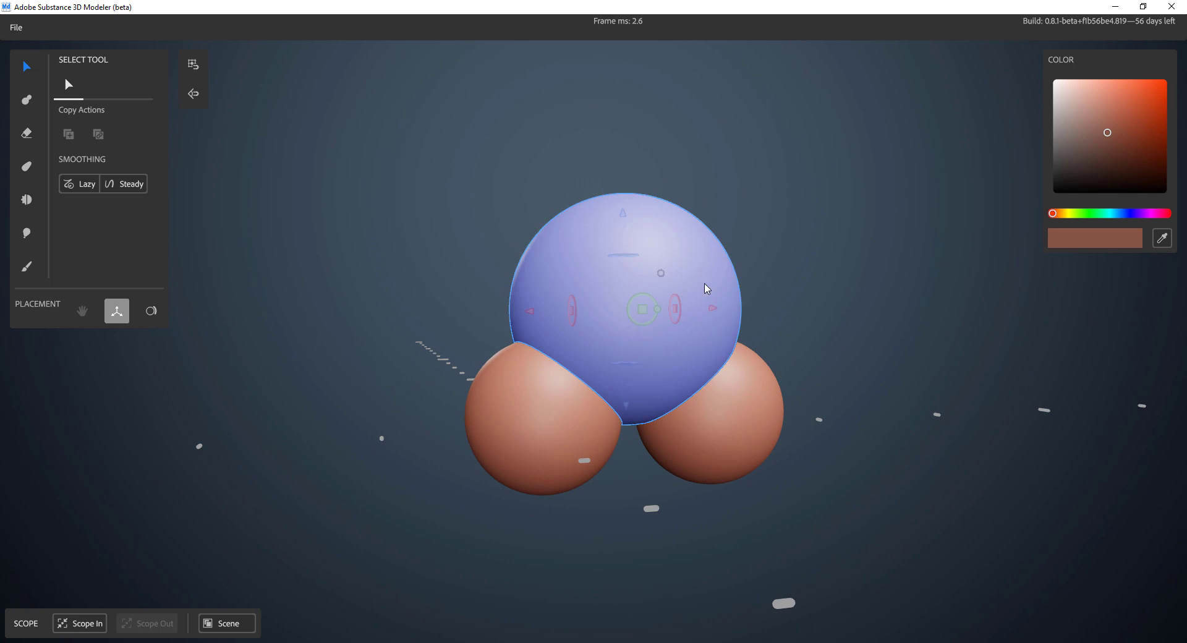
{"action": "mouse_move", "coordinate": [707, 313]}
{"action": "left_mouse_down"}
{"action": "mouse_move", "coordinate": [801, 307]}
{"action": "mouse_move", "coordinate": [716, 321]}
{"action": "left_mouse_up"}
{"action": "left_click", "coordinate": [512, 441]}
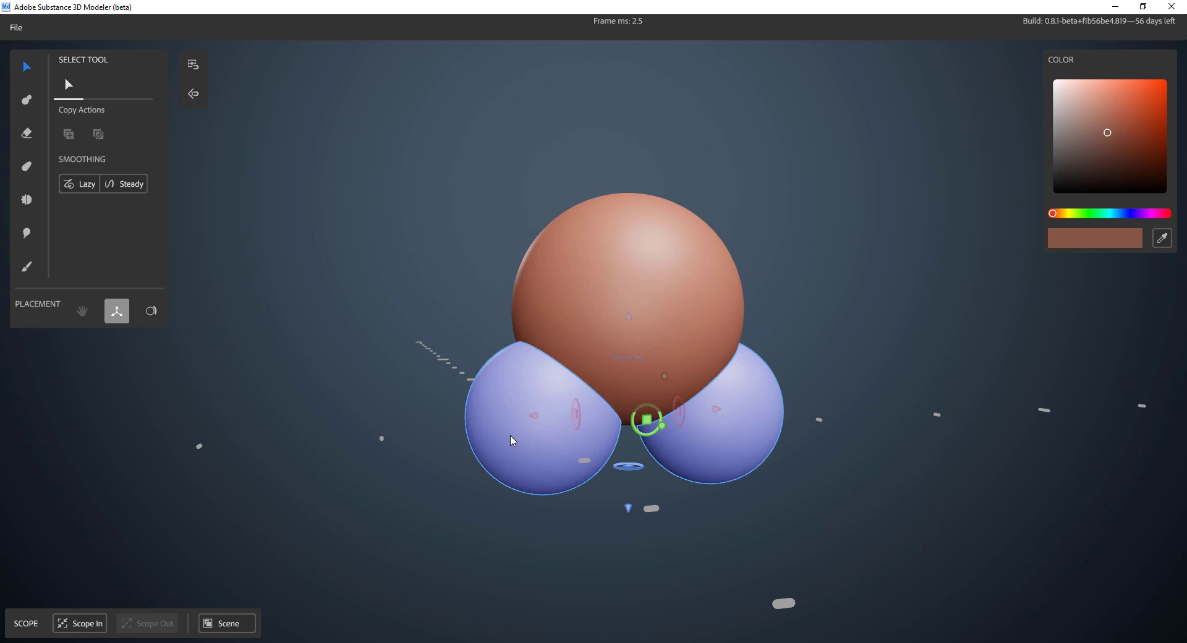
{"action": "left_click_drag", "start_coordinate": [712, 411], "coordinate": [709, 450]}
{"action": "left_click_drag", "start_coordinate": [644, 421], "coordinate": [674, 405], "text": "alt"}
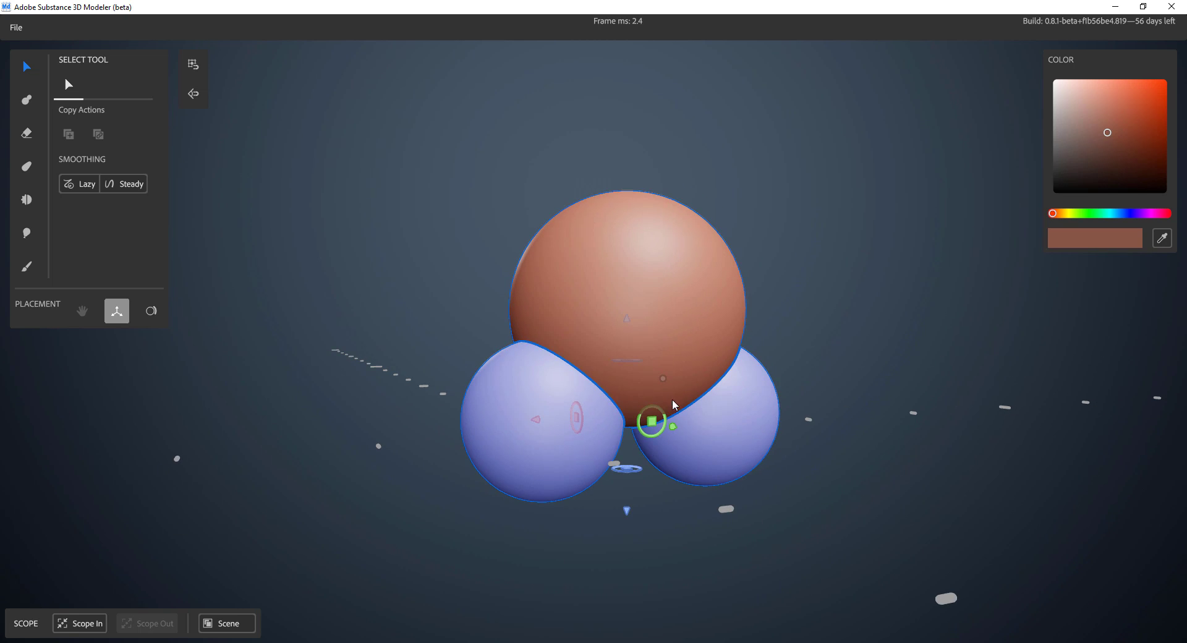
Select the small spheres together with the large sphere and apply a subtract boolean to them
{"action": "left_click", "coordinate": [683, 561]}
{"action": "left_click", "coordinate": [559, 439]}
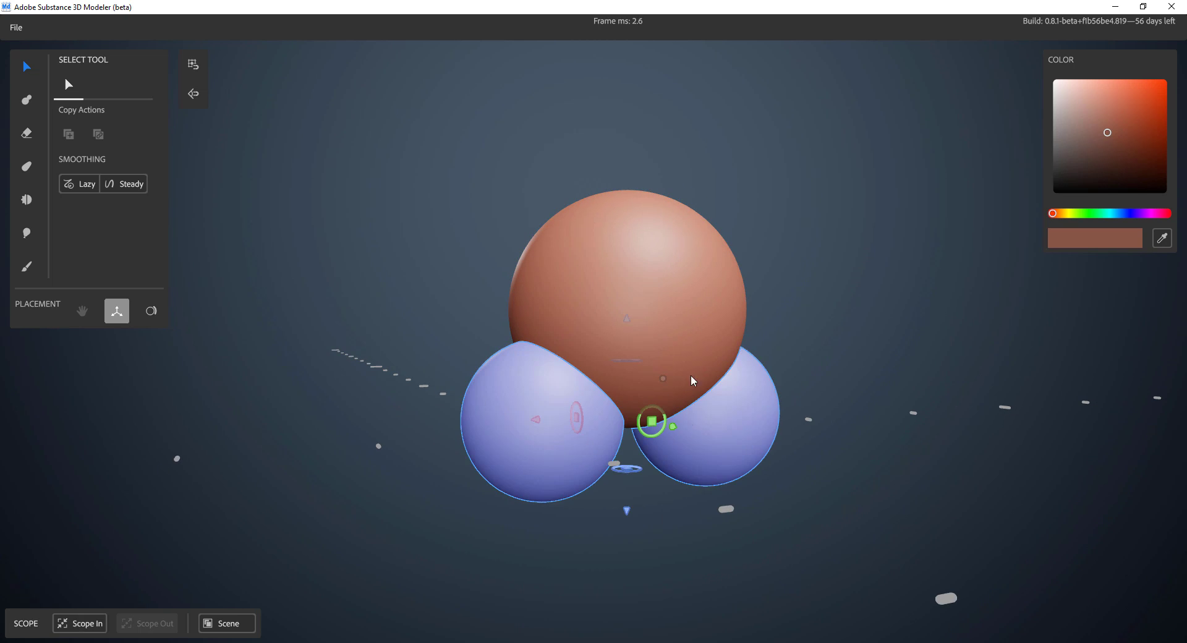
{"action": "left_click", "coordinate": [654, 306], "text": "shift"}
{"action": "right_click", "coordinate": [650, 92]}
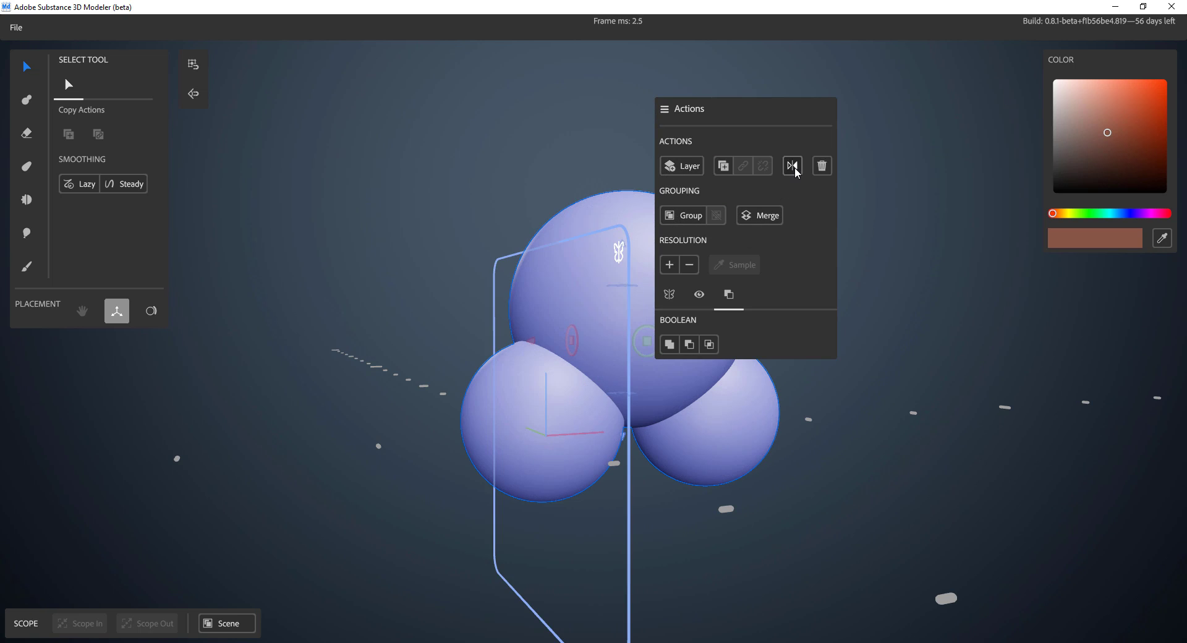
{"action": "left_click", "coordinate": [692, 346]}
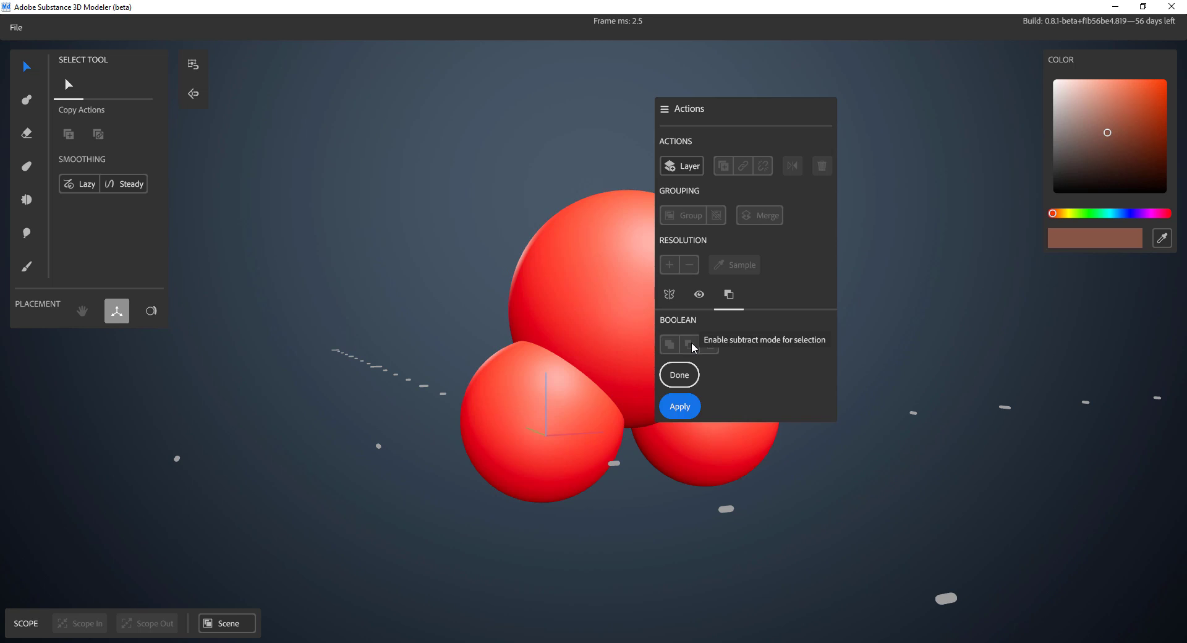
{"action": "left_click", "coordinate": [681, 405]}
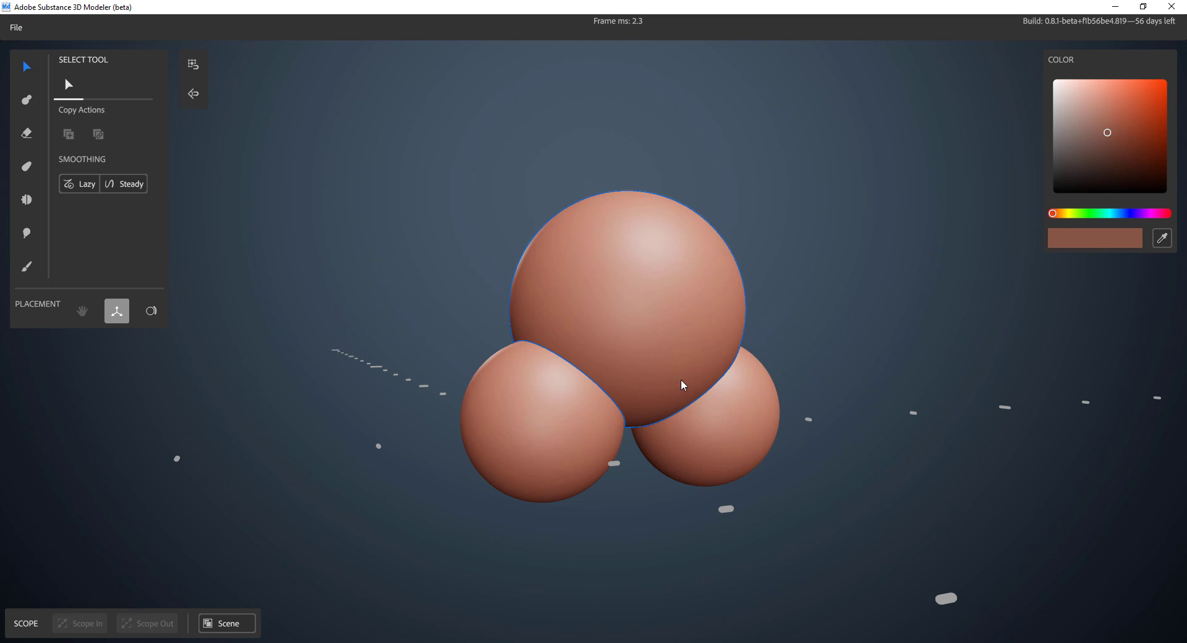
Shift the large sphere sideways to check the subtract operation and undo that move
{"action": "left_click", "coordinate": [684, 284]}
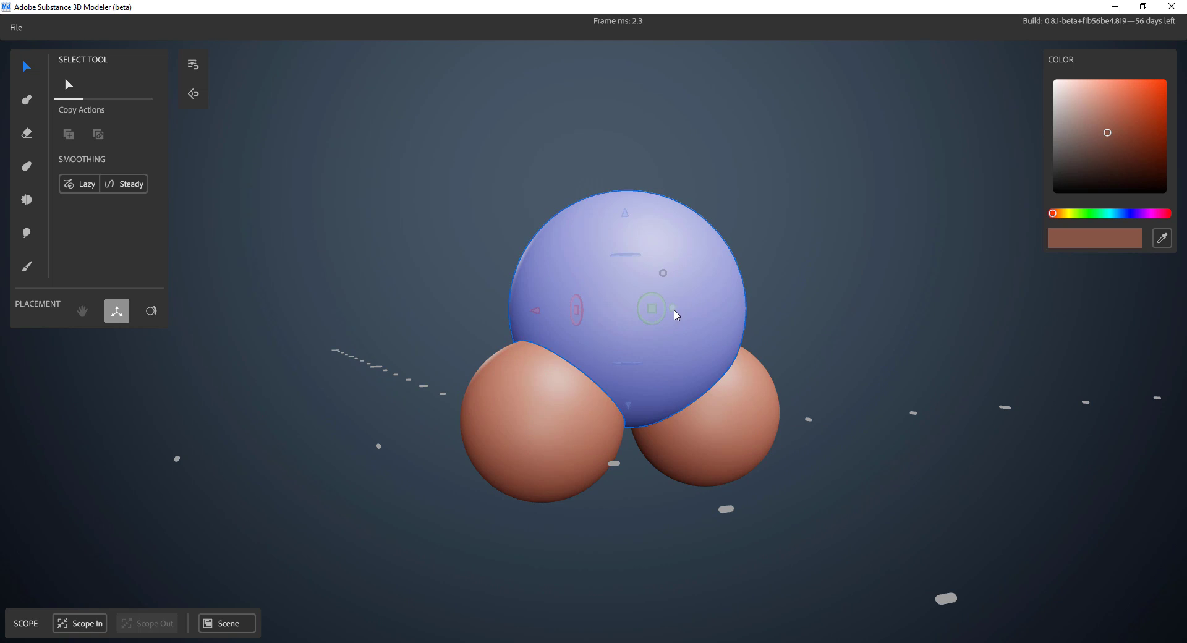
{"action": "left_click_drag", "start_coordinate": [675, 314], "coordinate": [692, 347]}
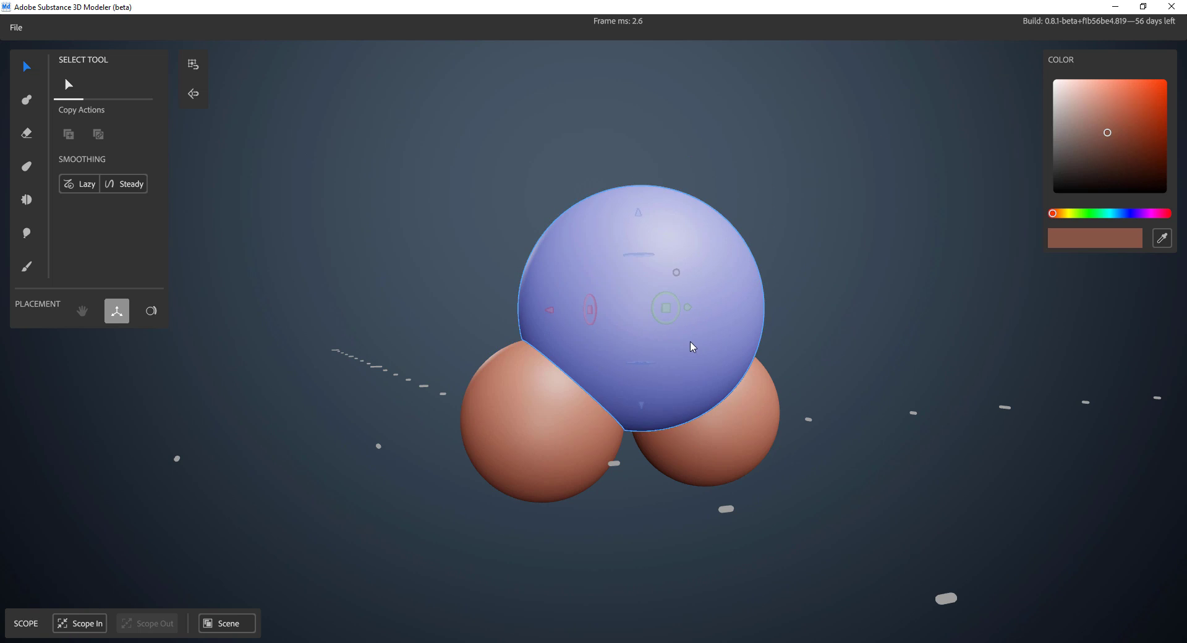
{"action": "key", "text": "ctrl+z"}
Select all three spheres and apply an intersect boolean to them
{"action": "left_click", "coordinate": [593, 438]}
{"action": "left_click", "coordinate": [619, 372], "text": "shift"}
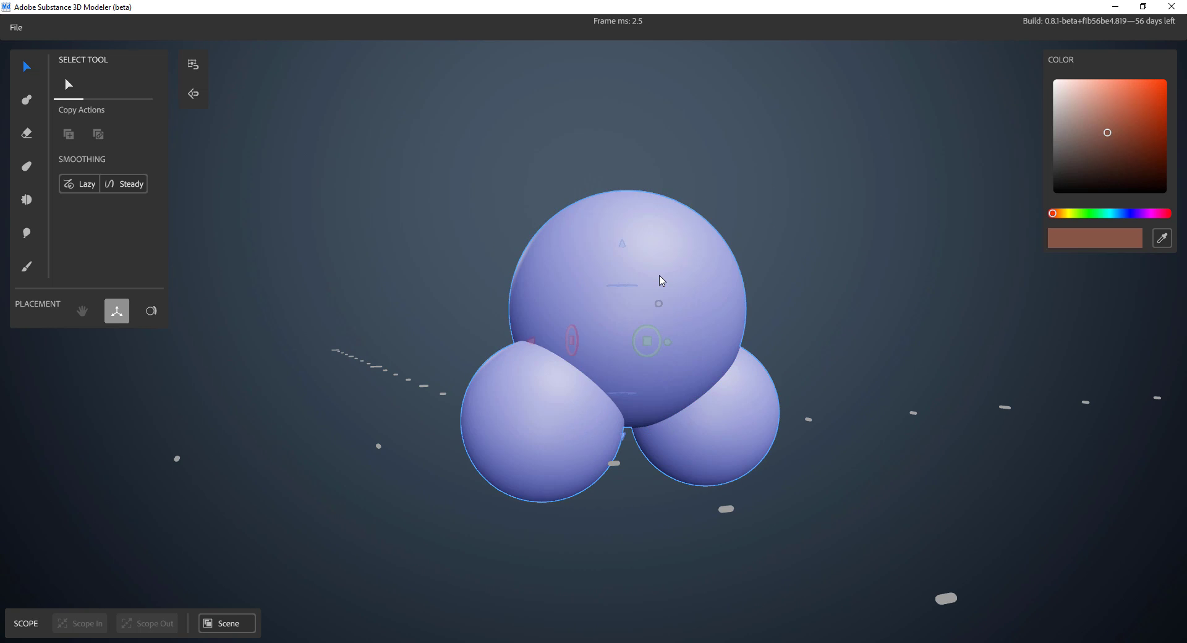
{"action": "right_click", "coordinate": [643, 242]}
{"action": "left_click", "coordinate": [701, 490]}
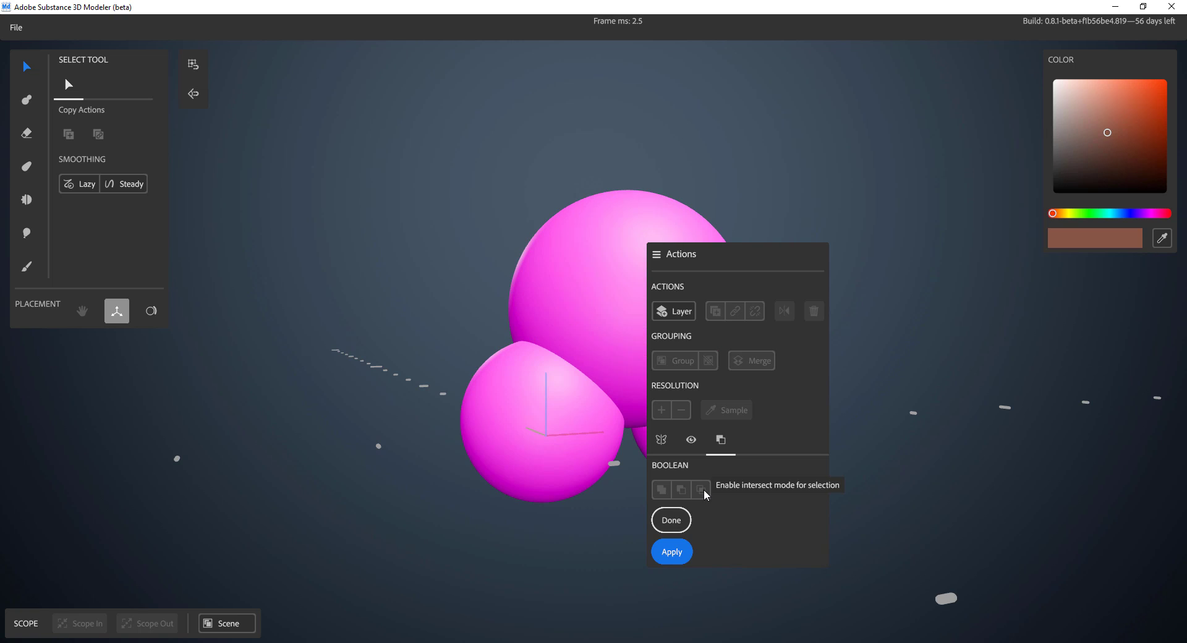
{"action": "left_click", "coordinate": [668, 552]}
{"action": "left_click", "coordinate": [673, 523]}
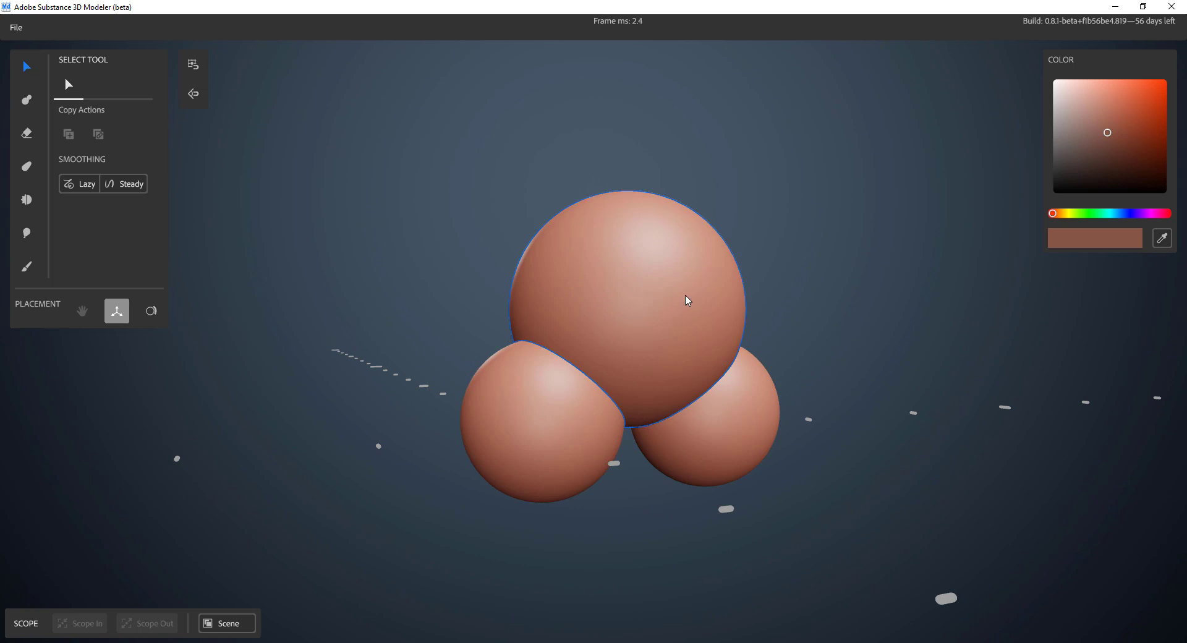
Shift the large sphere sideways to check the intersect operation and undo that move
{"action": "left_click", "coordinate": [697, 311]}
{"action": "left_click_drag", "start_coordinate": [681, 309], "coordinate": [708, 313]}
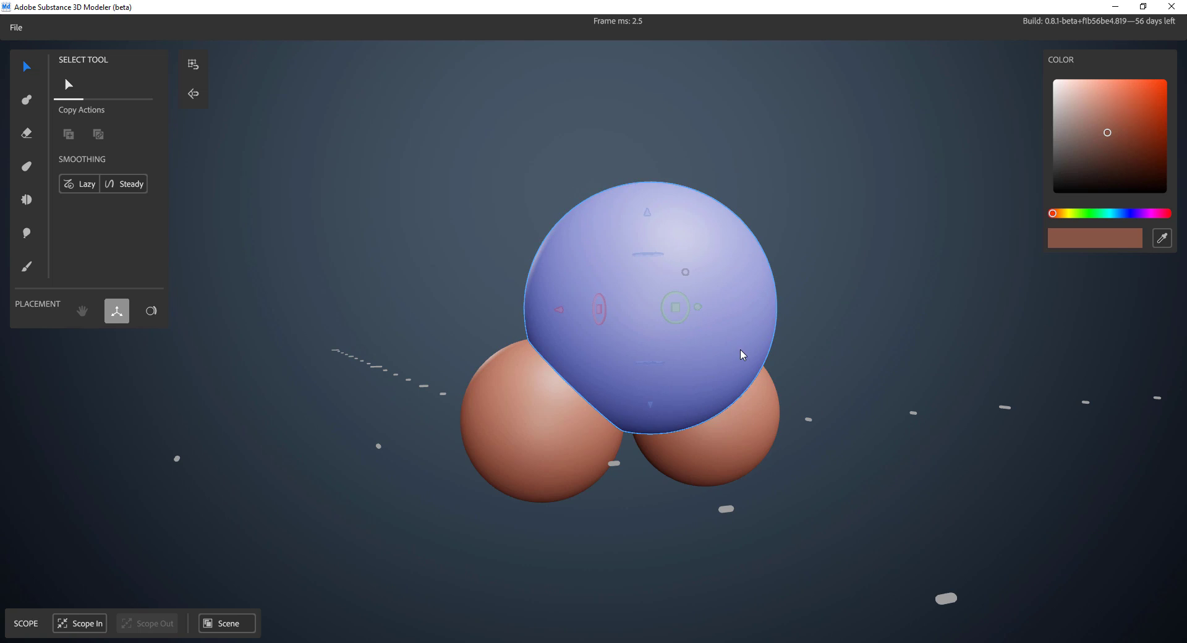
{"action": "key", "text": "ctrl+z"}
Select all three spheres and apply an additive boolean to generate a combined shape from them
{"action": "left_click", "coordinate": [731, 457]}
{"action": "left_click", "coordinate": [694, 265], "text": "shift"}
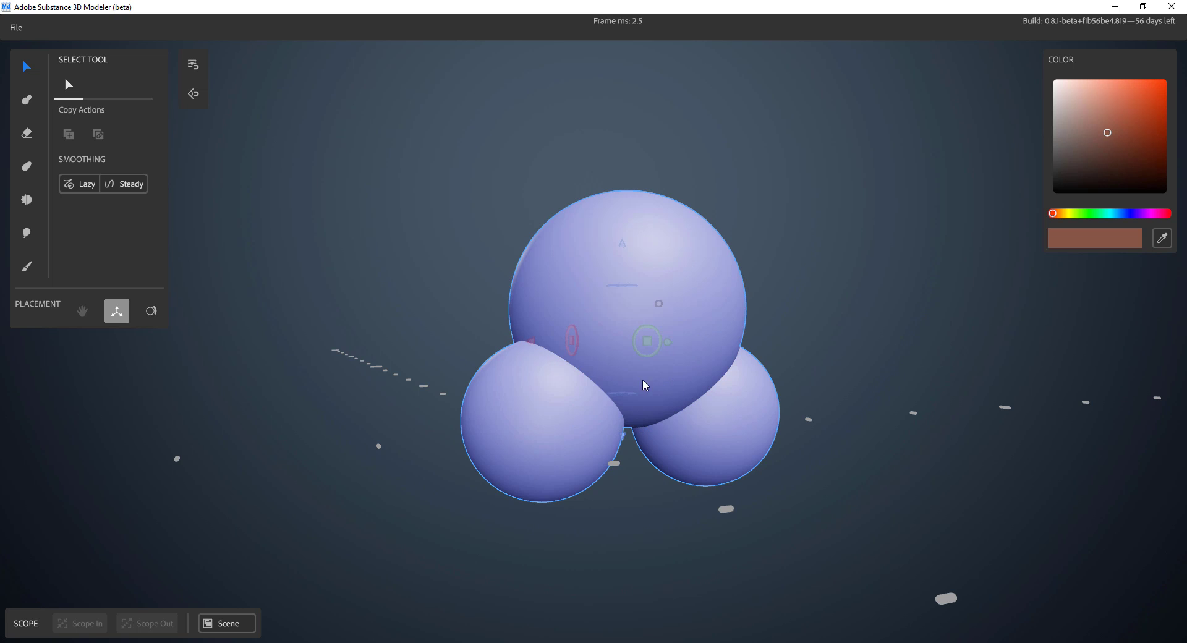
{"action": "right_click", "coordinate": [692, 234]}
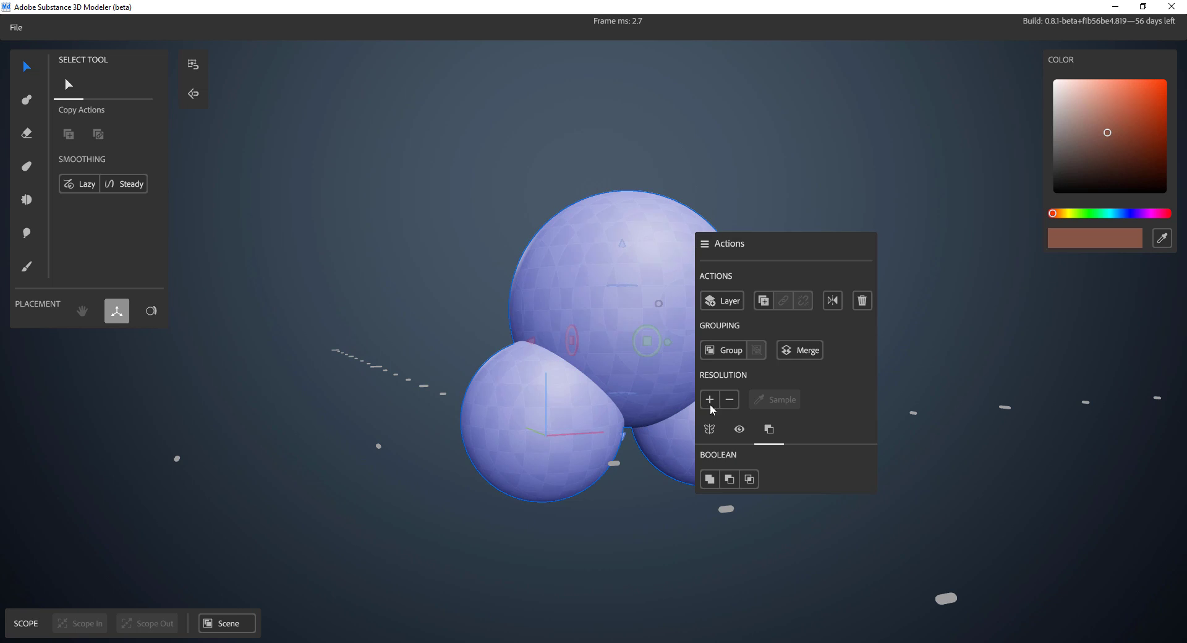
{"action": "left_click", "coordinate": [709, 480]}
{"action": "left_click", "coordinate": [718, 542]}
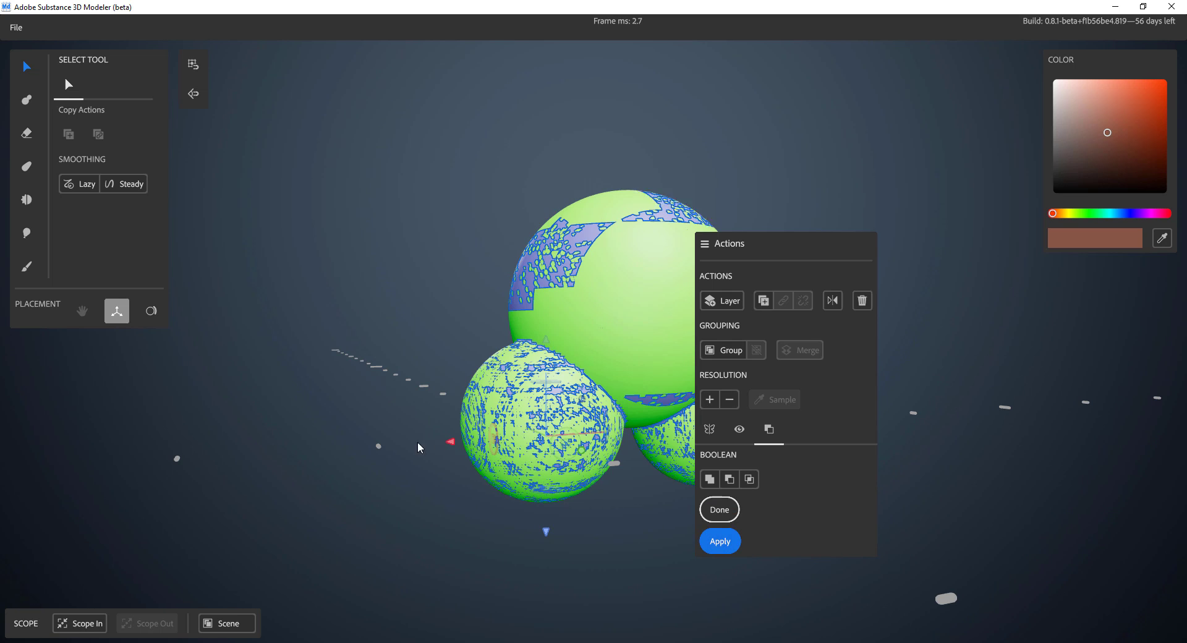
Move the large green sphere and the pair of small green spheres away from the combined brown shape
{"action": "left_click", "coordinate": [470, 520]}
{"action": "left_click", "coordinate": [735, 370]}
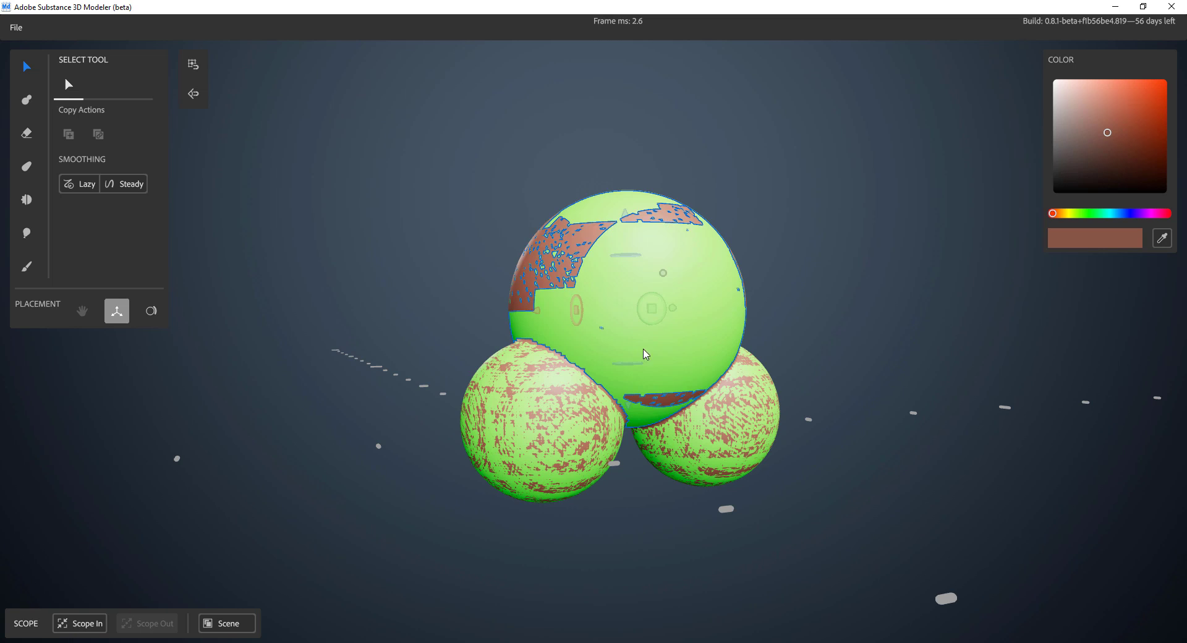
{"action": "left_click_drag", "start_coordinate": [681, 313], "coordinate": [615, 491]}
{"action": "left_click", "coordinate": [643, 467]}
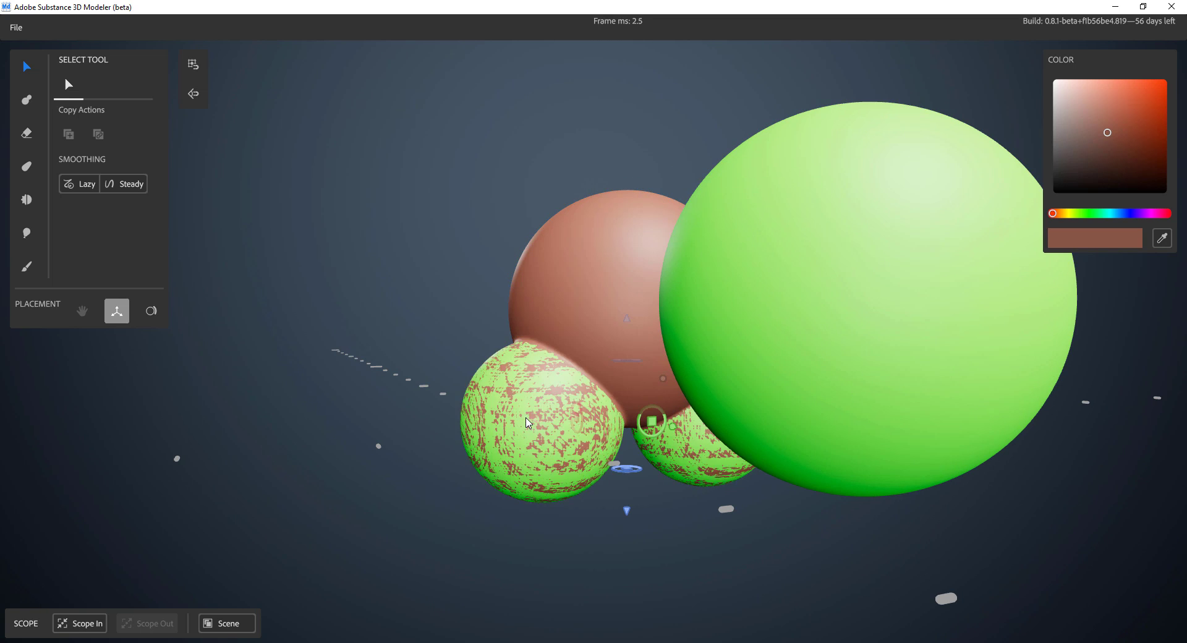
{"action": "left_click_drag", "start_coordinate": [674, 428], "coordinate": [434, 412]}
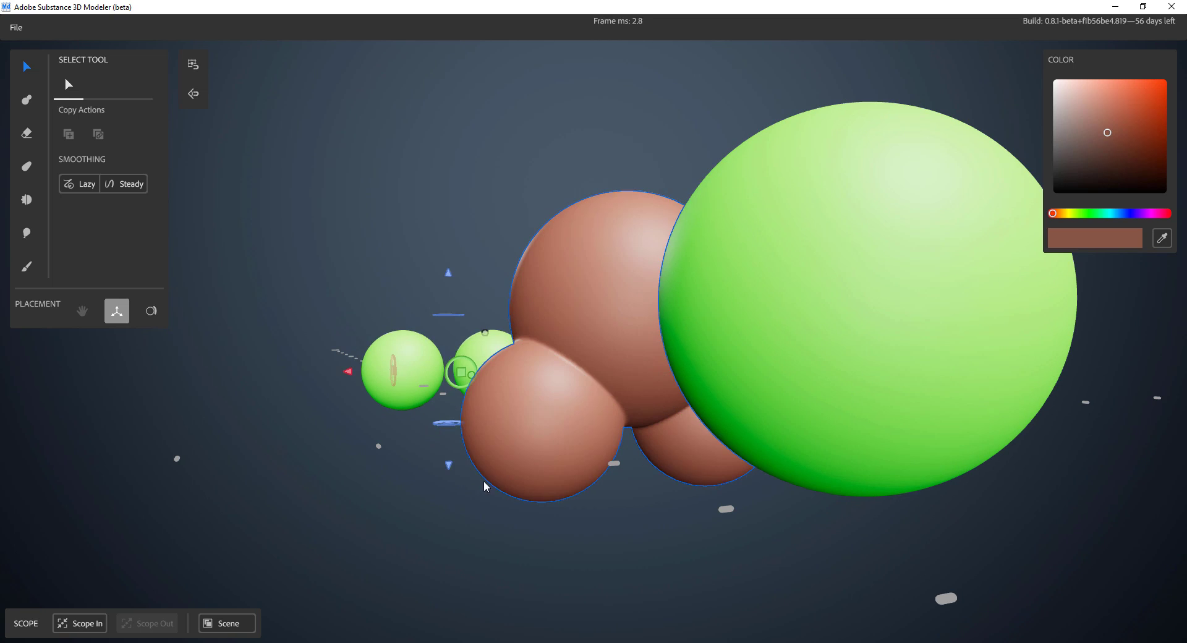
Examine the combined brown shape and the separated green spheres from another angle, selecting the combined shape
{"action": "middle_click_drag", "start_coordinate": [483, 481], "coordinate": [528, 396]}
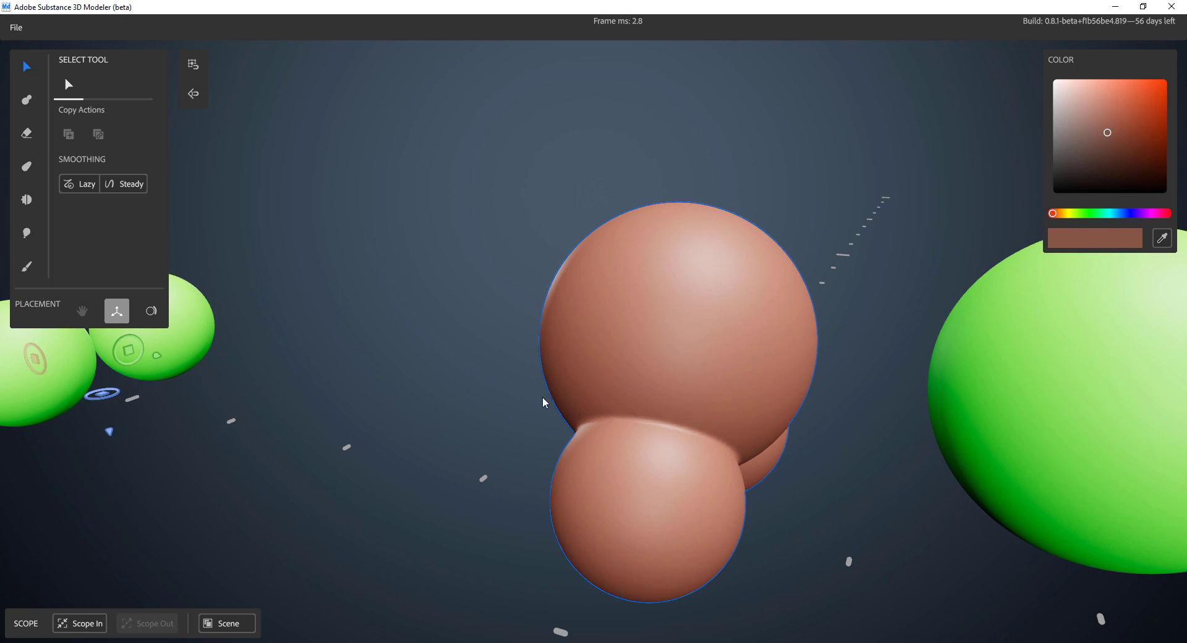
{"action": "scroll", "coordinate": [355, 454], "scroll_direction": "down", "scroll_amount": 3}
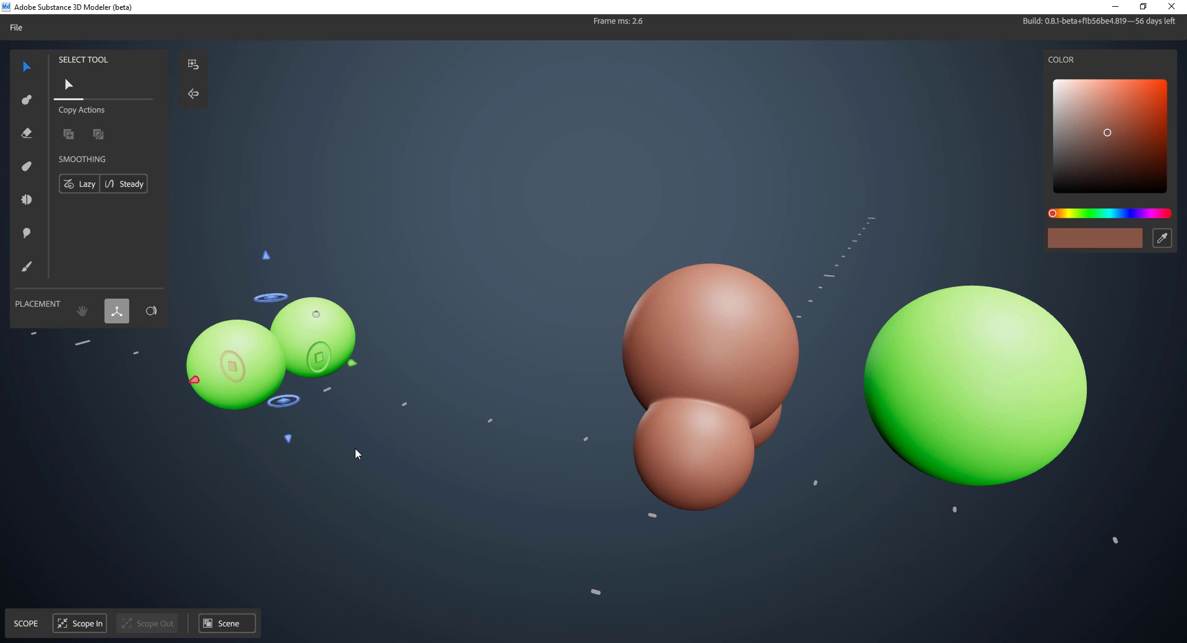
{"action": "left_click", "coordinate": [692, 452]}
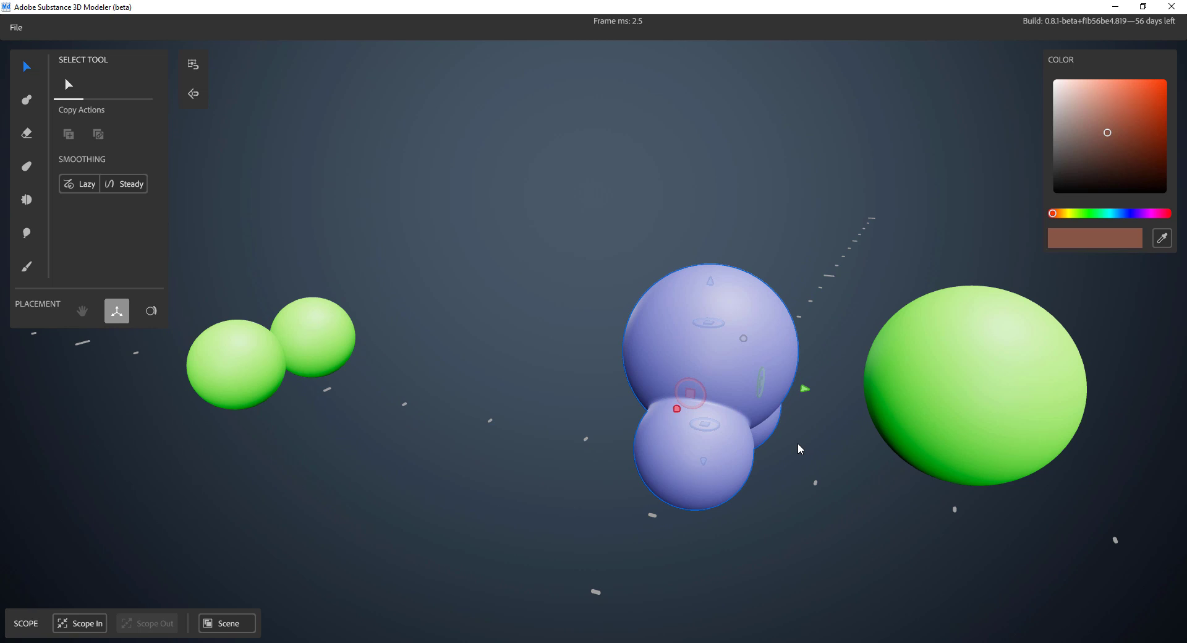
{"action": "left_click", "coordinate": [799, 449]}
{"action": "left_click", "coordinate": [286, 374]}
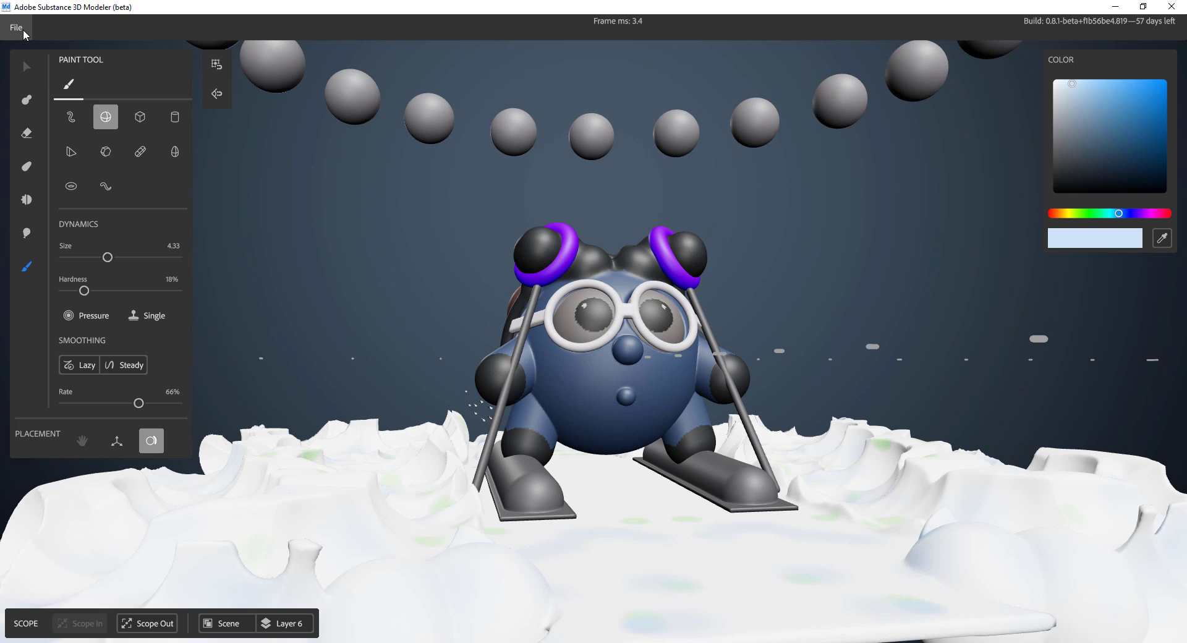
Export the skiing scene as an FBX with Triangles as mesh output, keeping instances preserved and vertex color included
{"action": "left_click", "coordinate": [23, 29]}
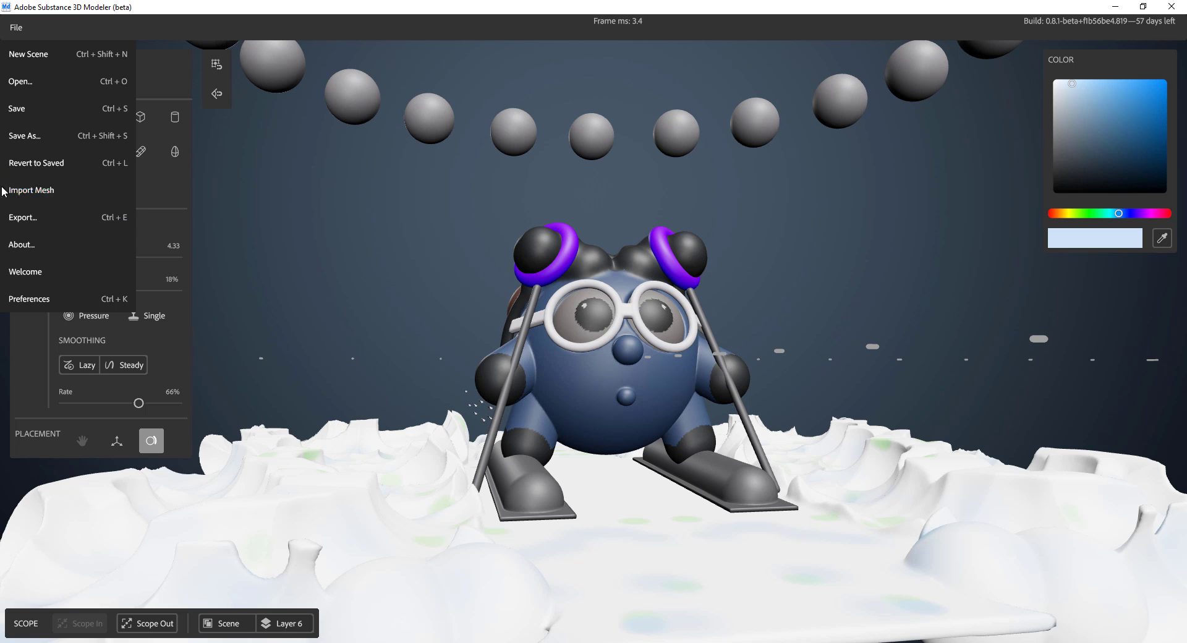
{"action": "left_click", "coordinate": [59, 217]}
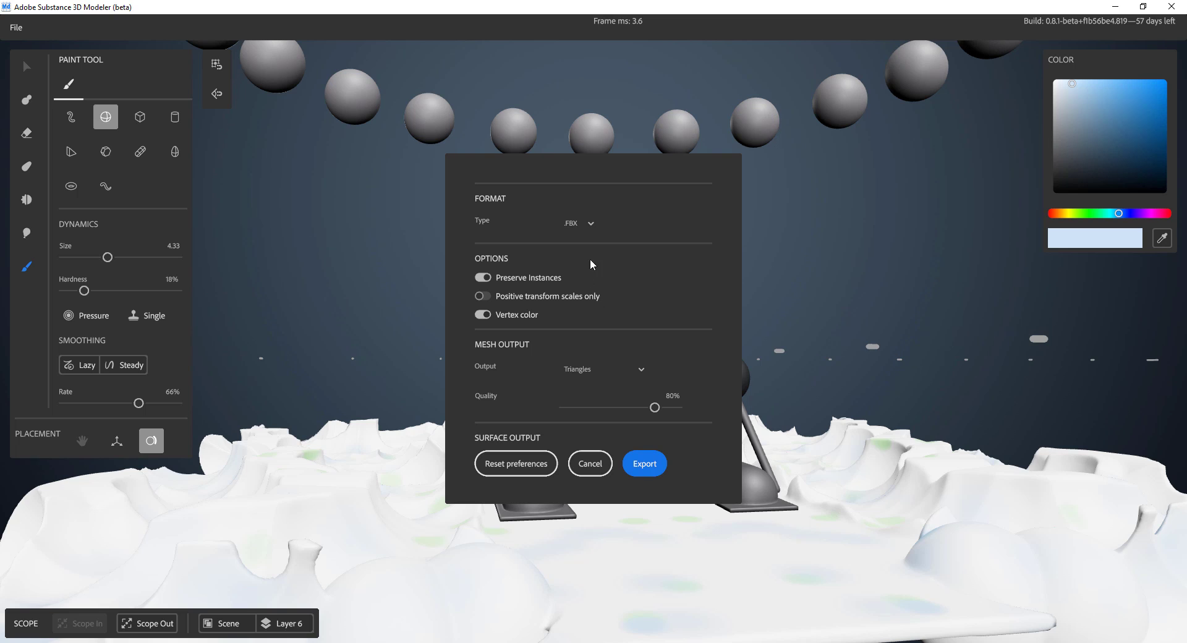
{"action": "left_click", "coordinate": [591, 225]}
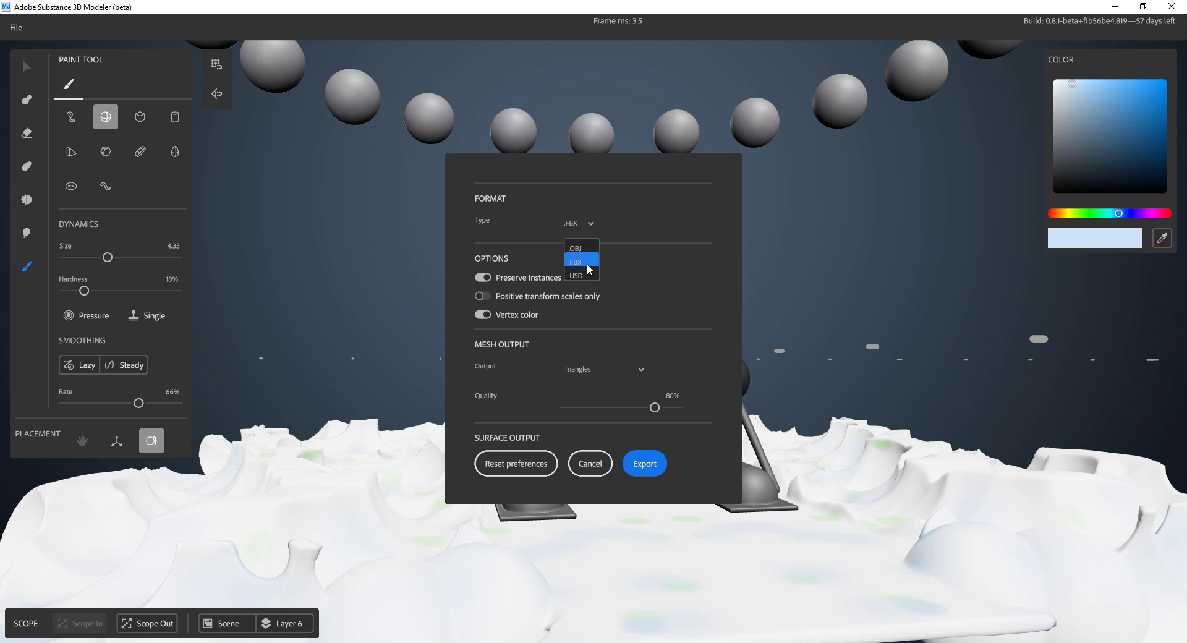
{"action": "left_click", "coordinate": [621, 382]}
{"action": "left_click", "coordinate": [628, 370]}
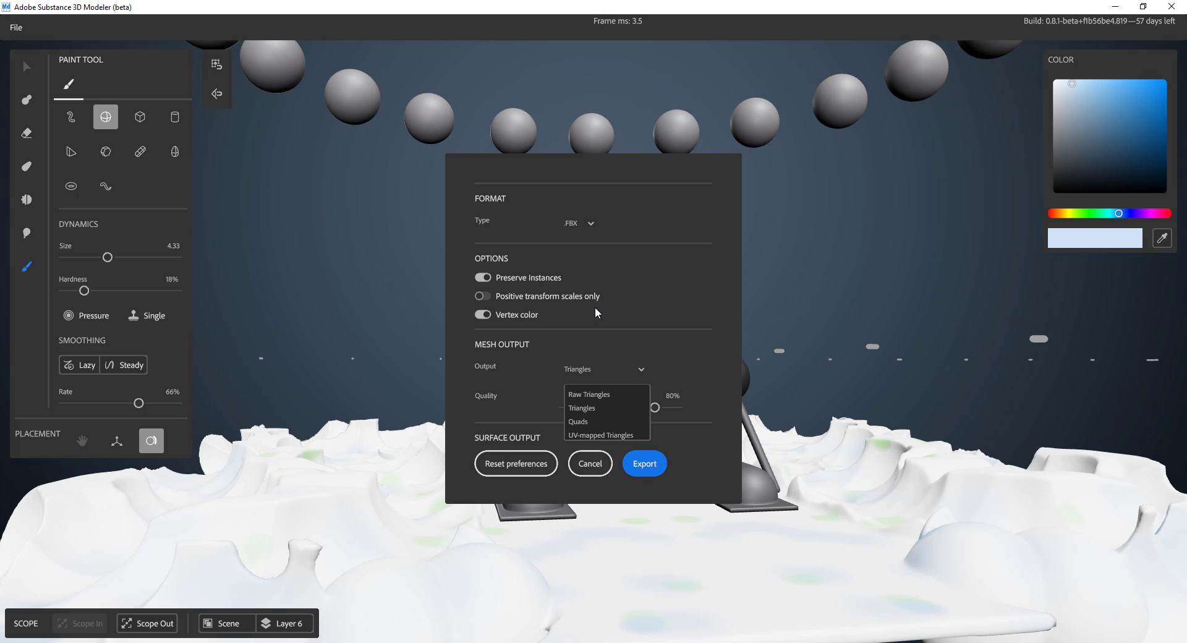
{"action": "left_click", "coordinate": [587, 409]}
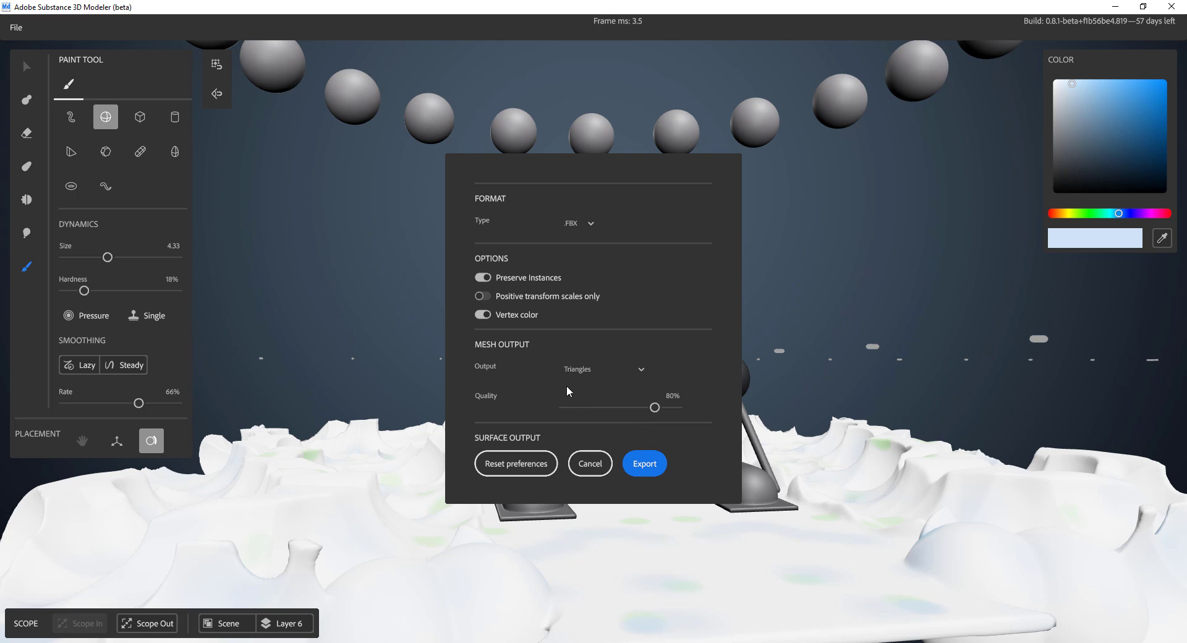
{"action": "left_click", "coordinate": [655, 465]}
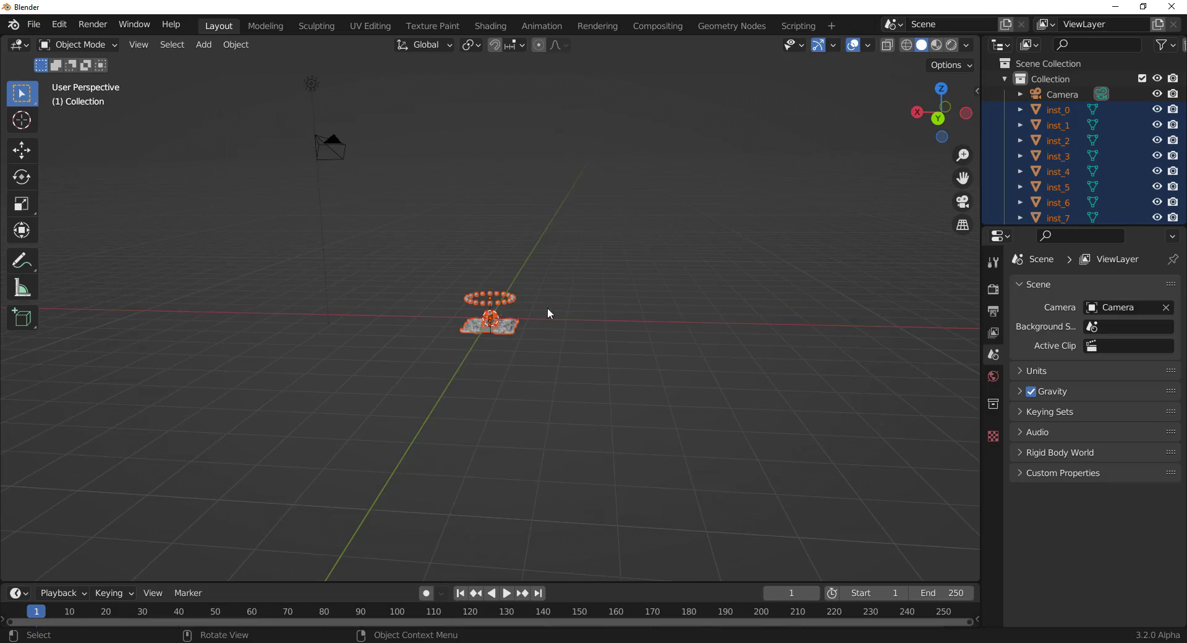
Switch to Blender and examine the imported scene's mesh topology with the wireframe overlay enabled, including the character up close
{"action": "middle_click_drag", "start_coordinate": [548, 315], "coordinate": [798, 334]}
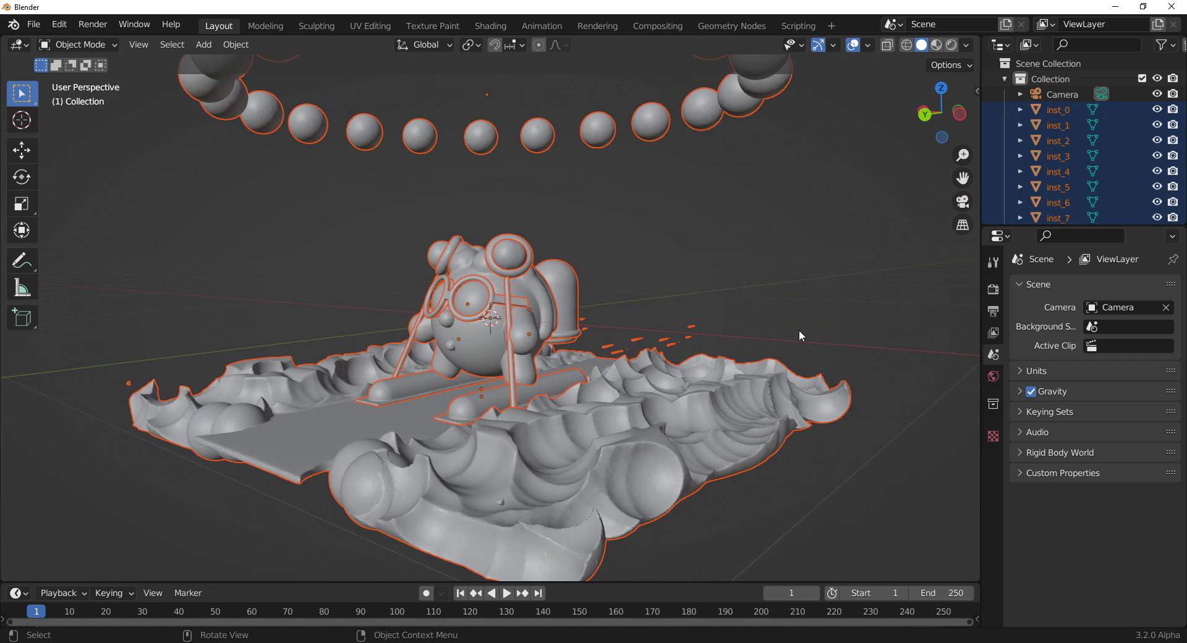
{"action": "scroll", "coordinate": [798, 333], "scroll_direction": "down", "scroll_amount": 5}
{"action": "scroll", "coordinate": [715, 309], "scroll_direction": "up", "scroll_amount": 4}
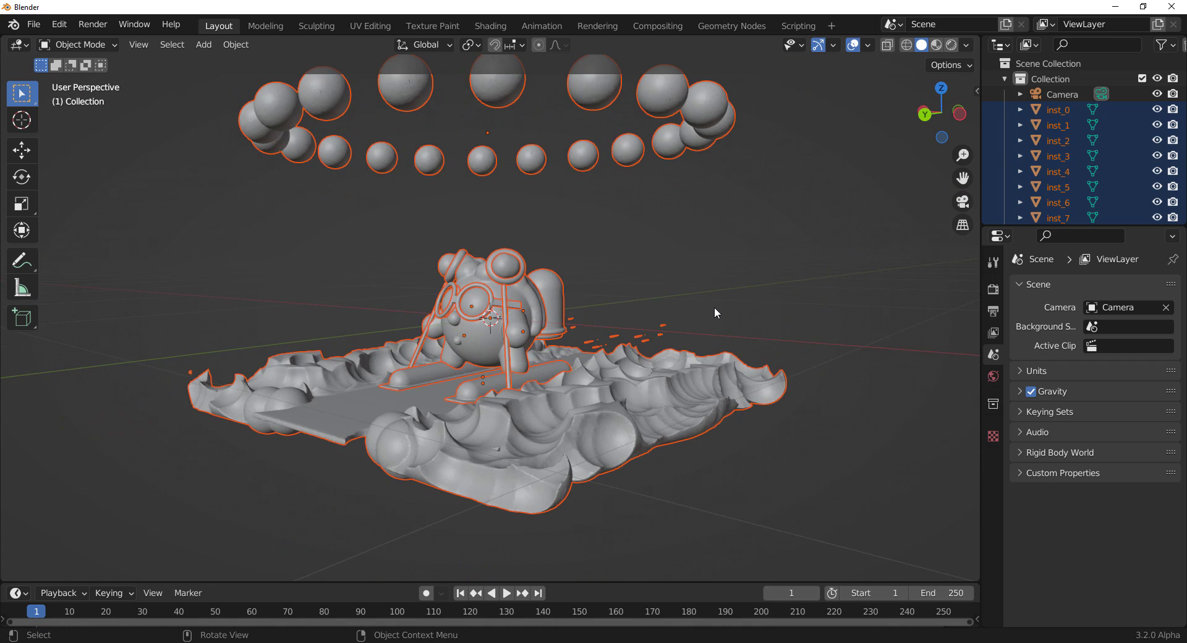
{"action": "left_click", "coordinate": [868, 45]}
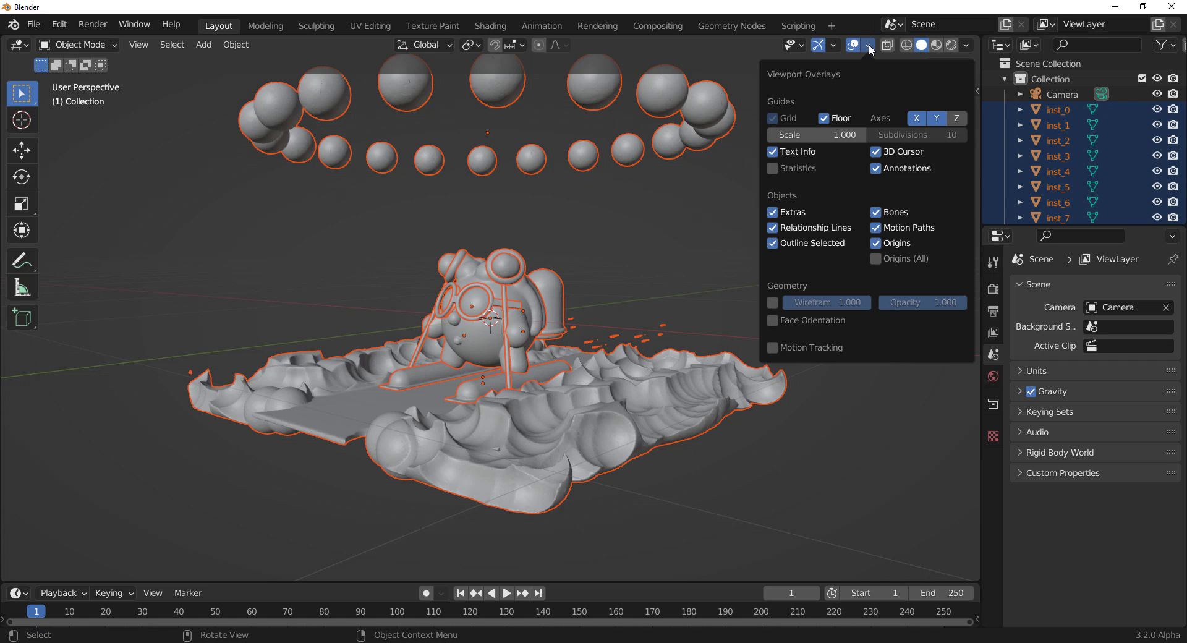
{"action": "left_click", "coordinate": [777, 299]}
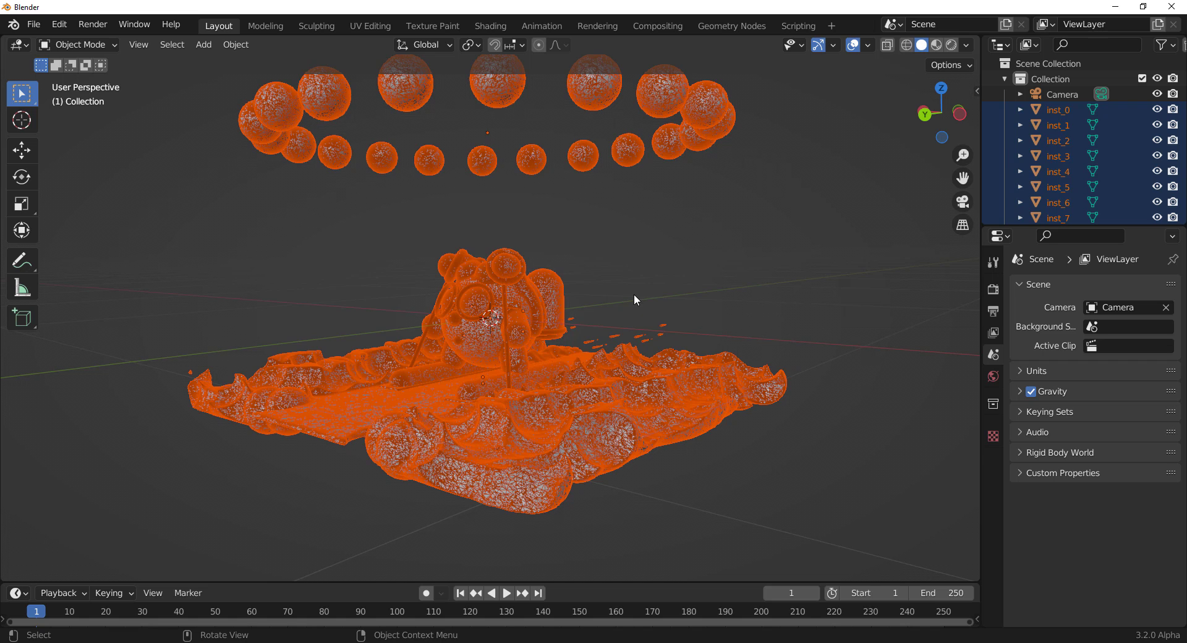
{"action": "left_click", "coordinate": [732, 281]}
{"action": "scroll", "coordinate": [478, 311], "scroll_direction": "up", "scroll_amount": 8}
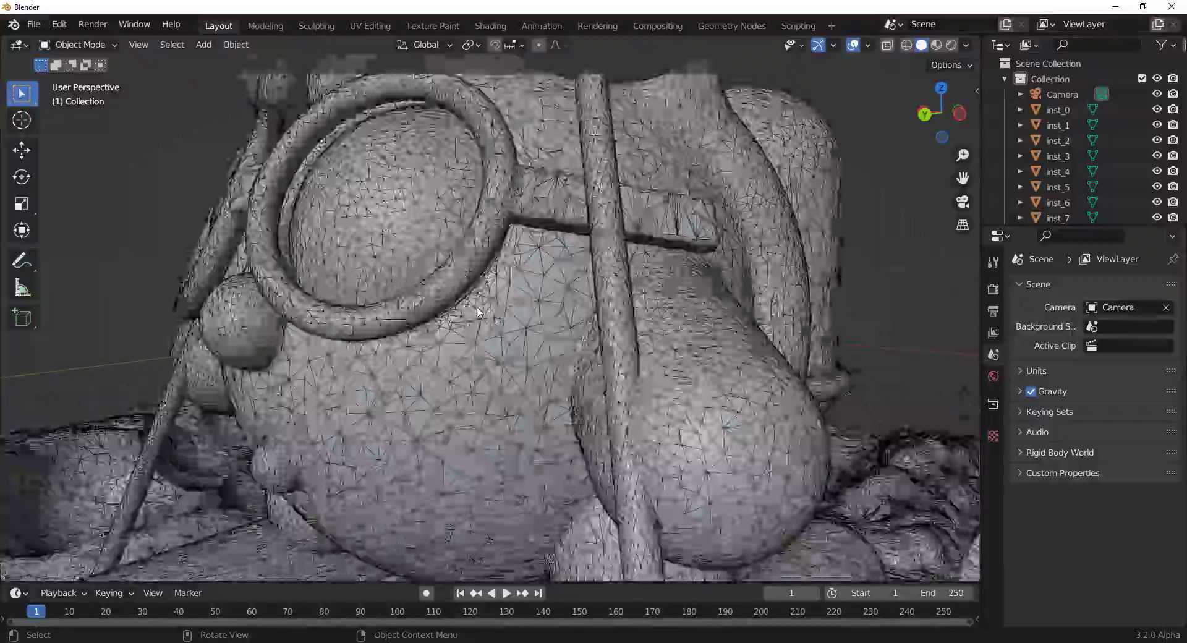
{"action": "middle_click_drag", "start_coordinate": [477, 311], "coordinate": [751, 276]}
{"action": "scroll", "coordinate": [577, 339], "scroll_direction": "down", "scroll_amount": 5}
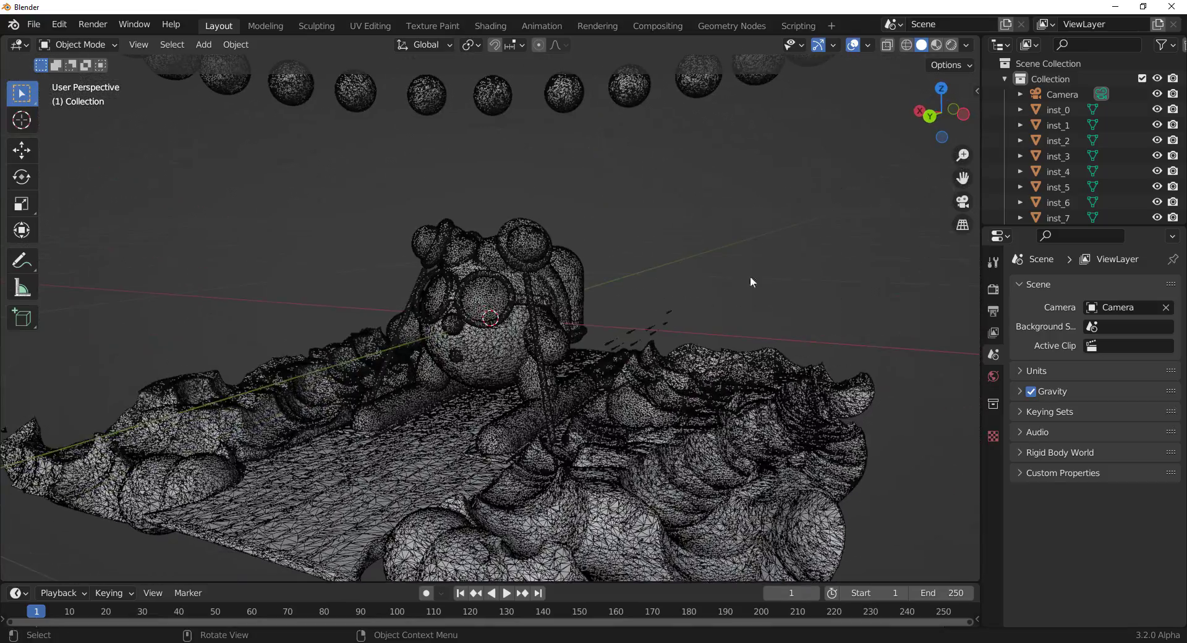
Disable the wireframe overlay and set the 3D viewport to rendered shading
{"action": "left_click", "coordinate": [868, 46]}
{"action": "left_click", "coordinate": [772, 299]}
{"action": "scroll", "coordinate": [617, 314], "scroll_direction": "down", "scroll_amount": 5}
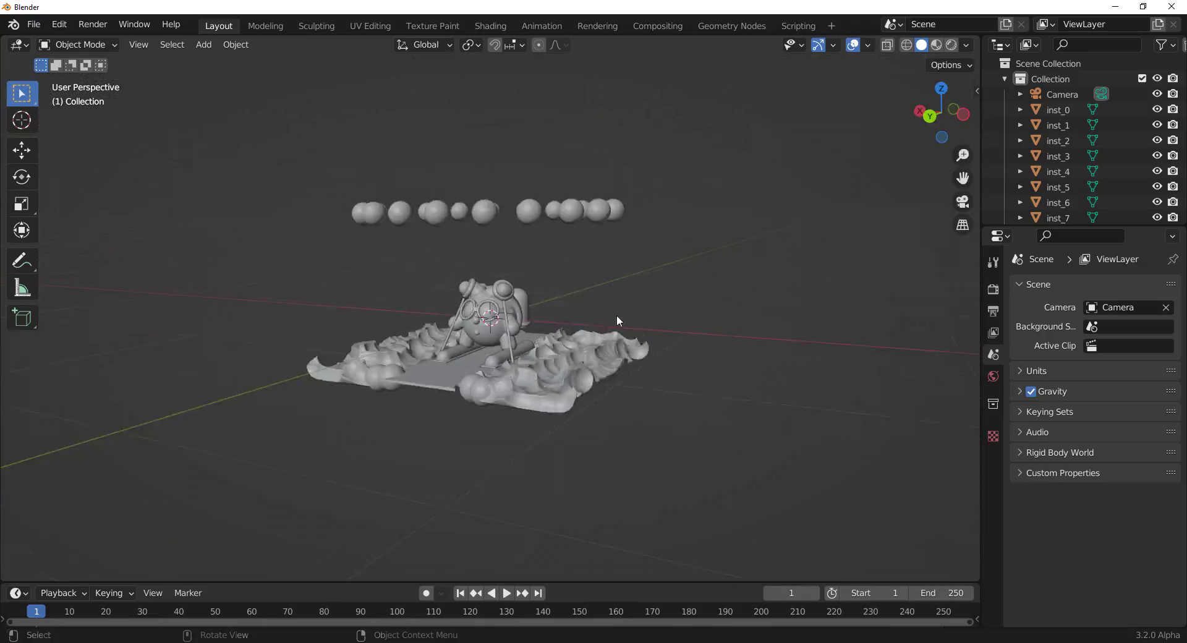
{"action": "middle_click_drag", "start_coordinate": [592, 320], "coordinate": [841, 269]}
{"action": "left_click", "coordinate": [951, 44]}
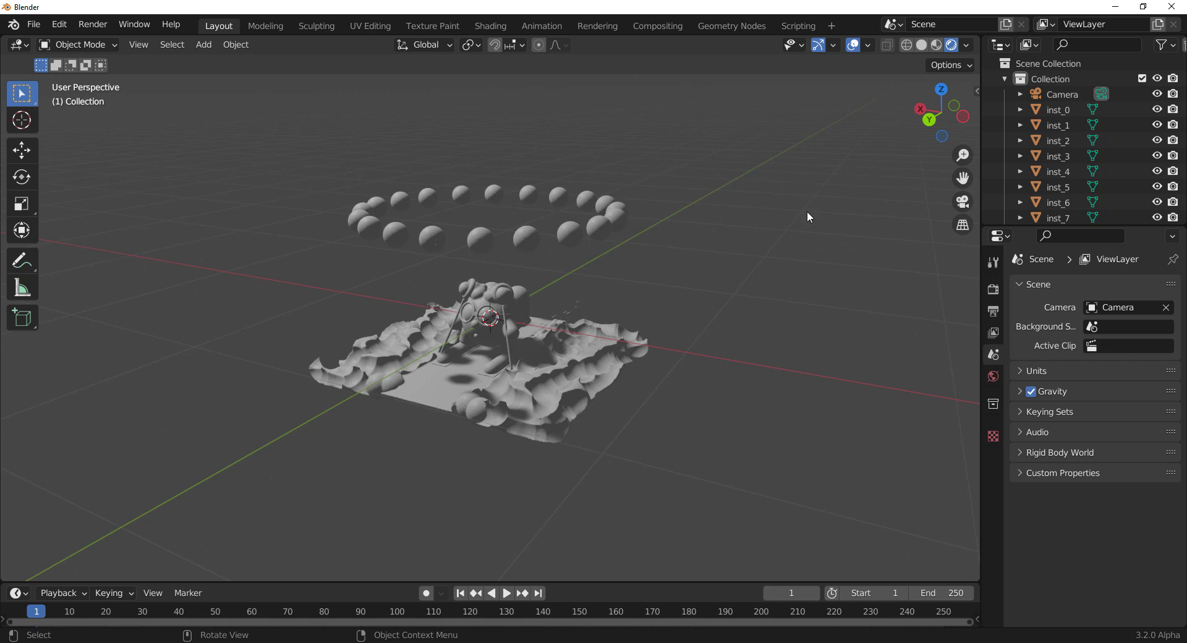
Select all the imported scene objects and move them up along the Z axis
{"action": "left_click_drag", "start_coordinate": [286, 511], "coordinate": [654, 168]}
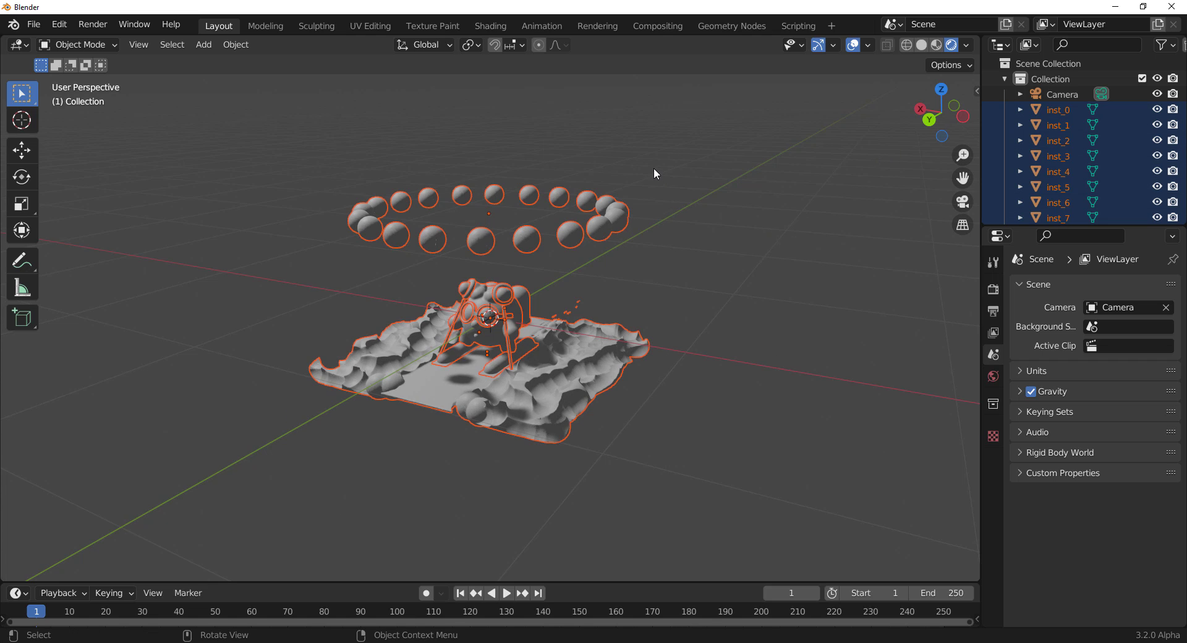
{"action": "scroll", "coordinate": [600, 345], "scroll_direction": "down", "scroll_amount": 2}
{"action": "scroll", "coordinate": [599, 340], "scroll_direction": "up", "scroll_amount": 5}
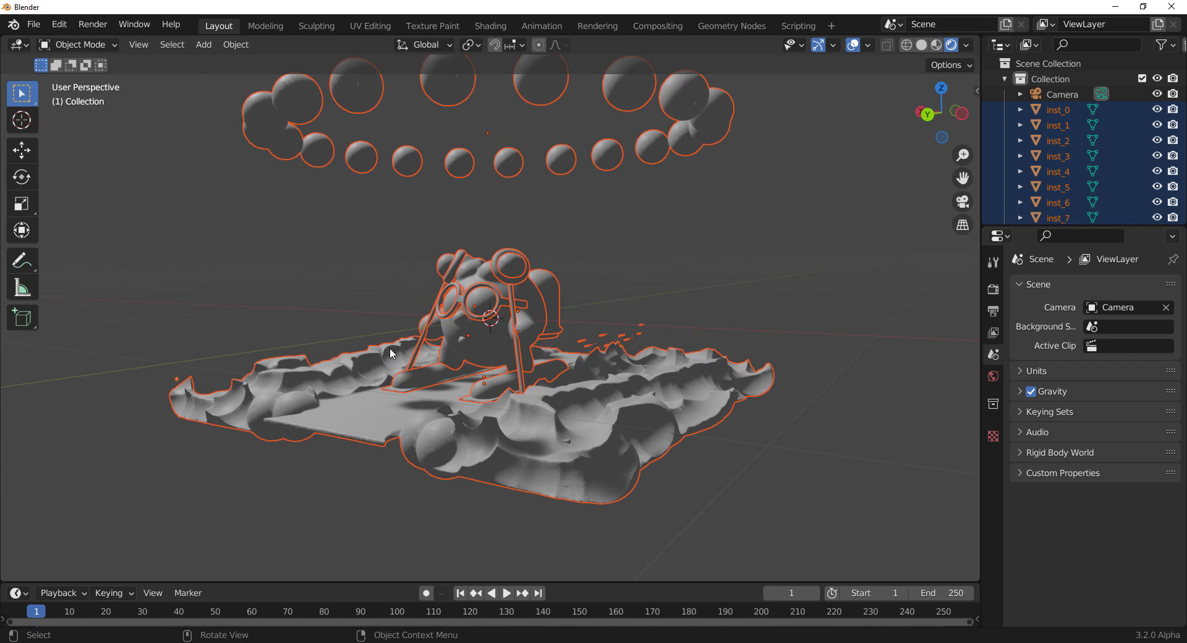
{"action": "left_click", "coordinate": [21, 151]}
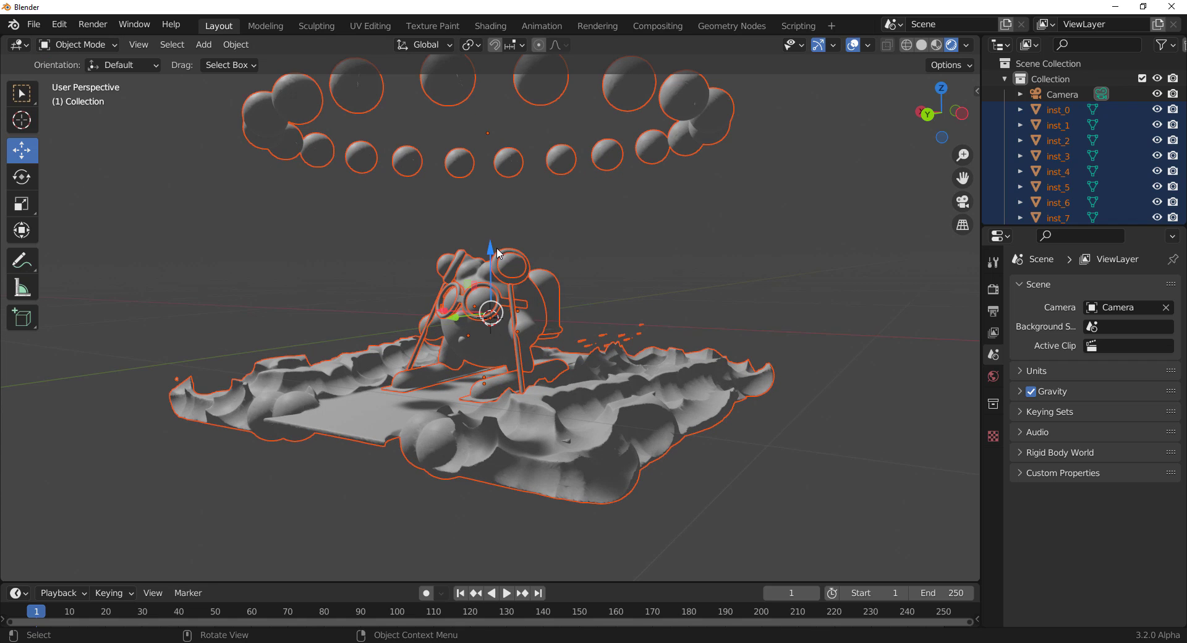
{"action": "left_click_drag", "start_coordinate": [498, 253], "coordinate": [487, 175]}
{"action": "scroll", "coordinate": [686, 283], "scroll_direction": "down", "scroll_amount": 7}
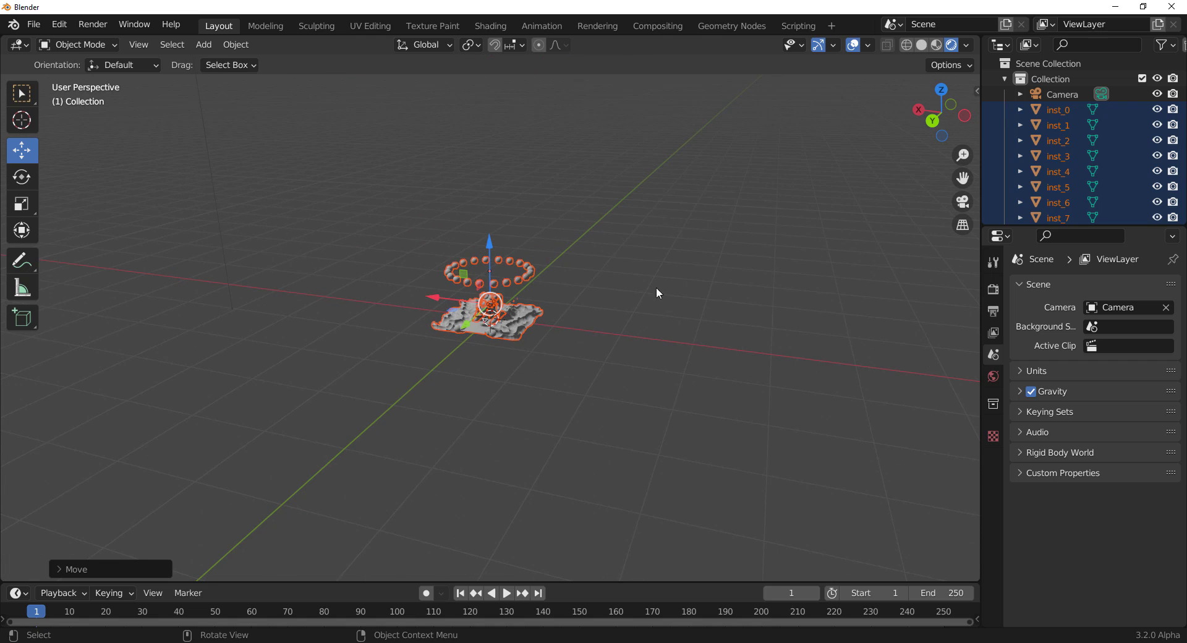
Scale the selected objects by about 3.946, raise them further along Z and deselect them
{"action": "scroll", "coordinate": [618, 302], "scroll_direction": "down", "scroll_amount": 2}
{"action": "key", "text": "s"}
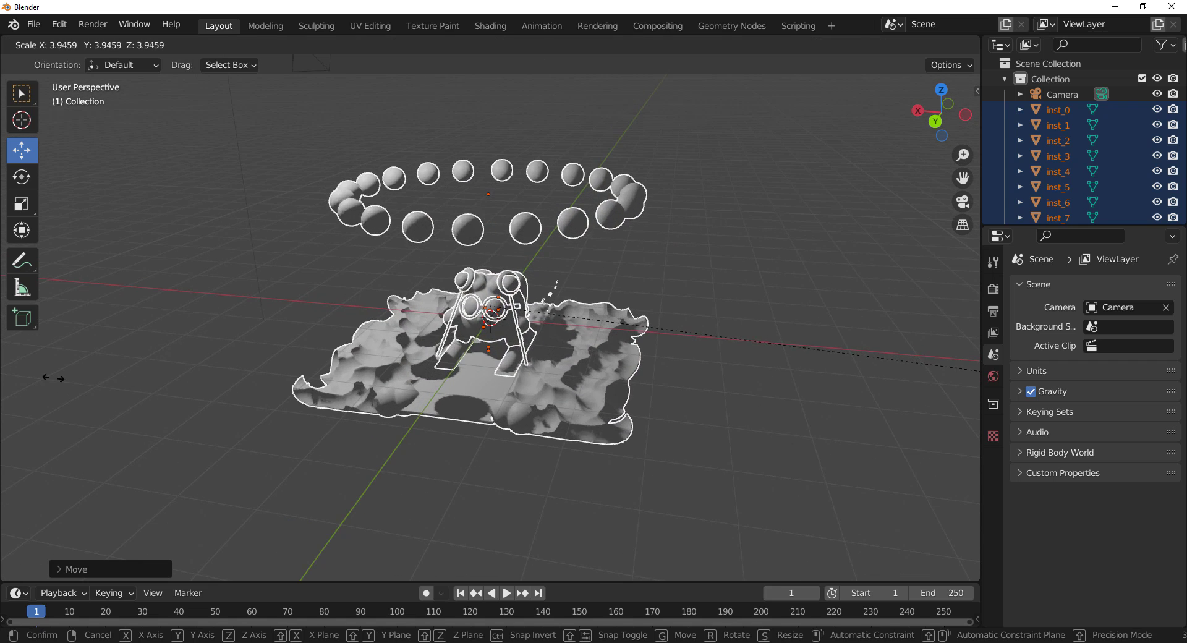
{"action": "left_click", "coordinate": [53, 379]}
{"action": "middle_click_drag", "start_coordinate": [548, 365], "coordinate": [490, 334]}
{"action": "left_click_drag", "start_coordinate": [489, 251], "coordinate": [489, 195]}
{"action": "middle_click_drag", "start_coordinate": [593, 346], "coordinate": [636, 356]}
{"action": "left_click", "coordinate": [720, 440]}
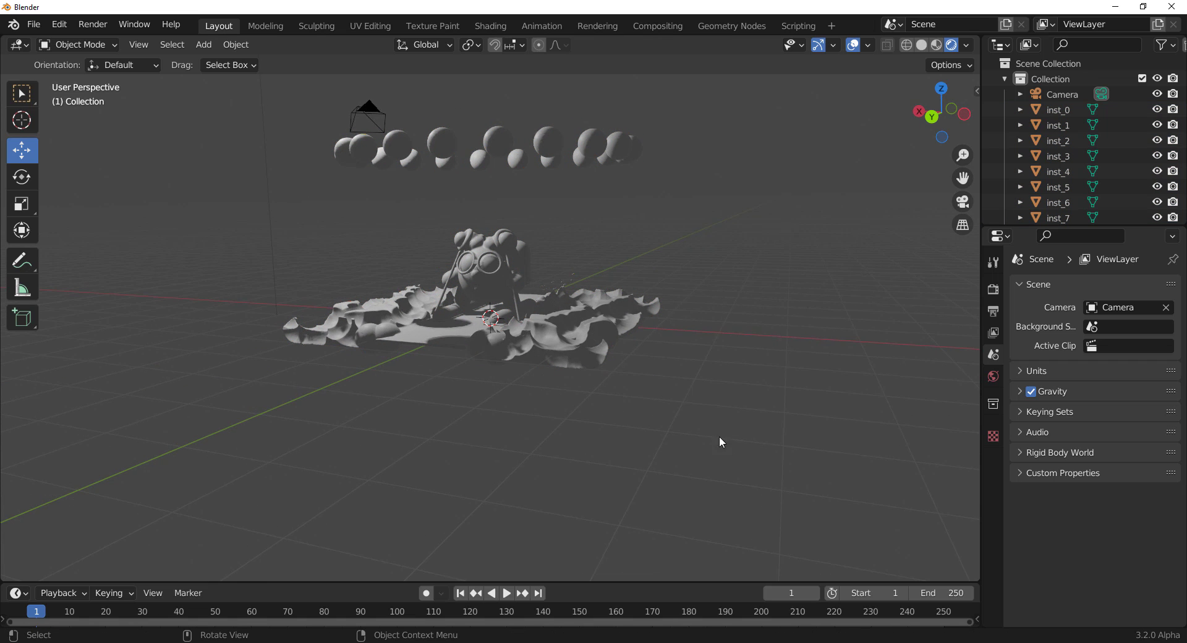
Split the 3D viewport into two side-by-side areas and turn one into a Shader Editor
{"action": "left_click_drag", "start_coordinate": [3, 578], "coordinate": [501, 468]}
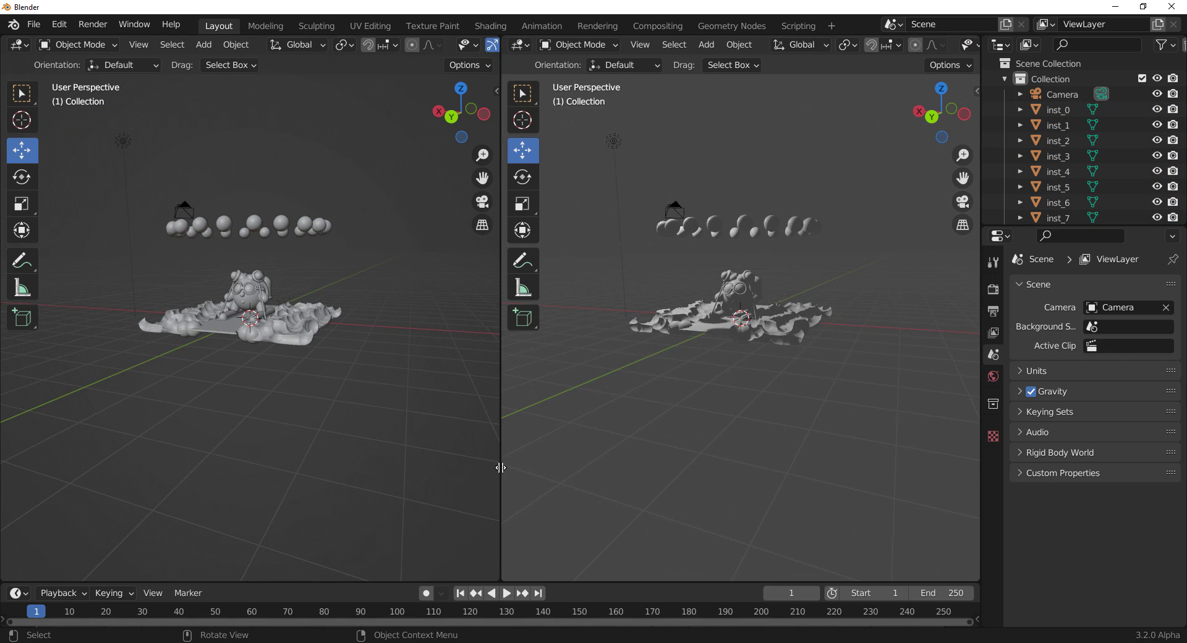
{"action": "left_click", "coordinate": [18, 46]}
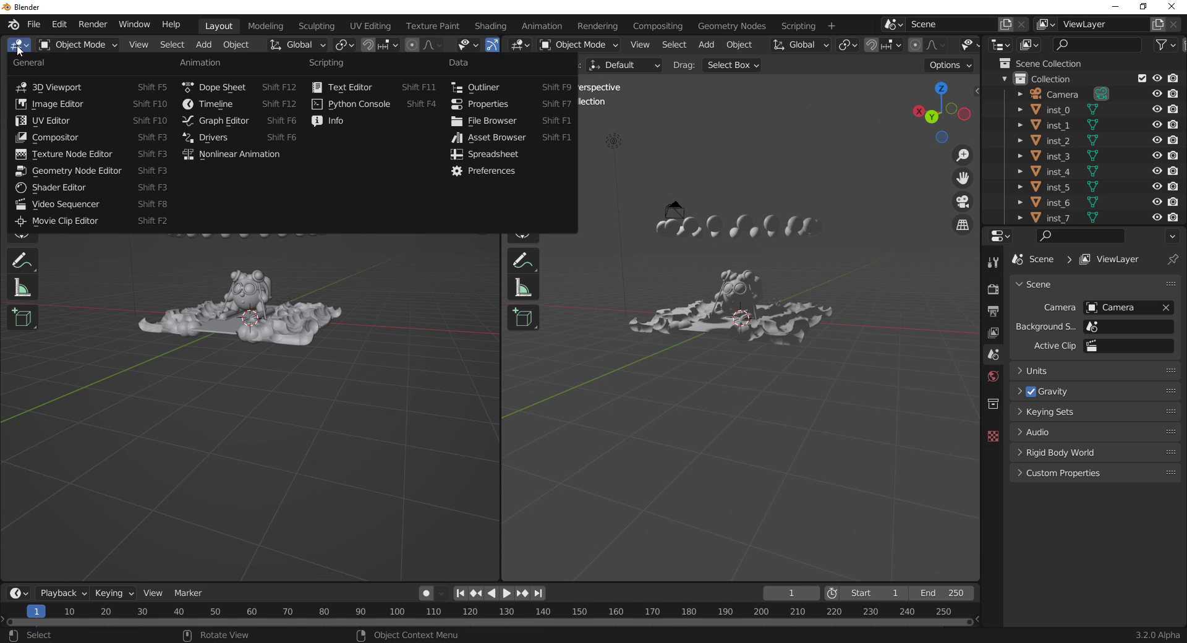
{"action": "left_click", "coordinate": [59, 188]}
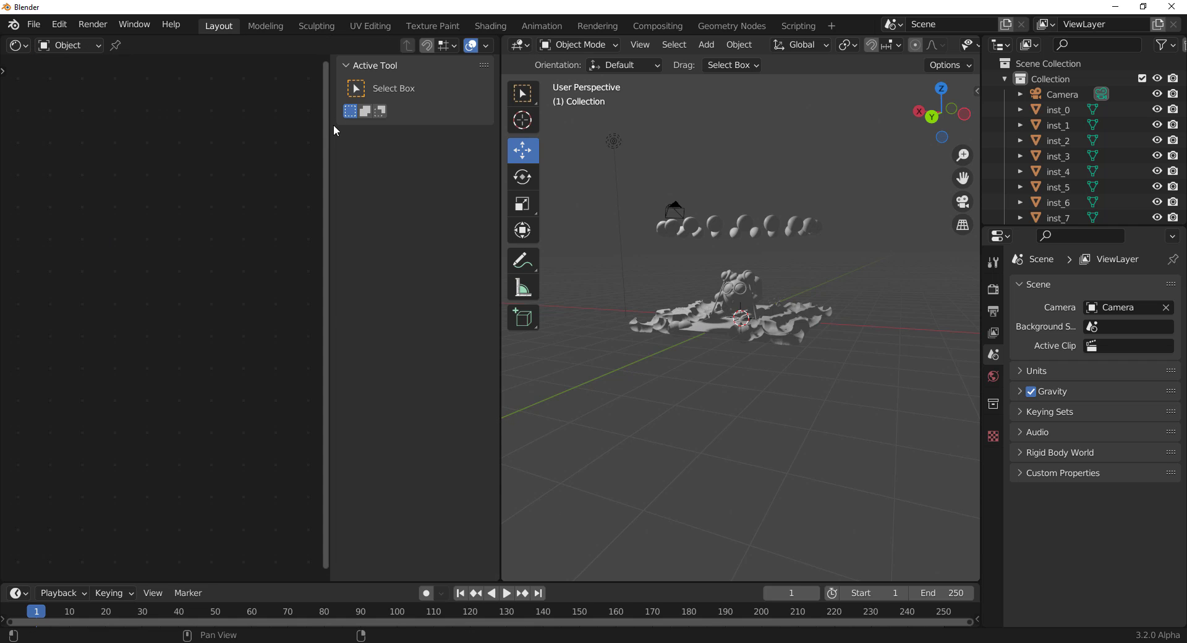
Select the snow terrain mesh inst_2 and display its color attributes in the object data properties
{"action": "scroll", "coordinate": [769, 306], "scroll_direction": "up", "scroll_amount": 10}
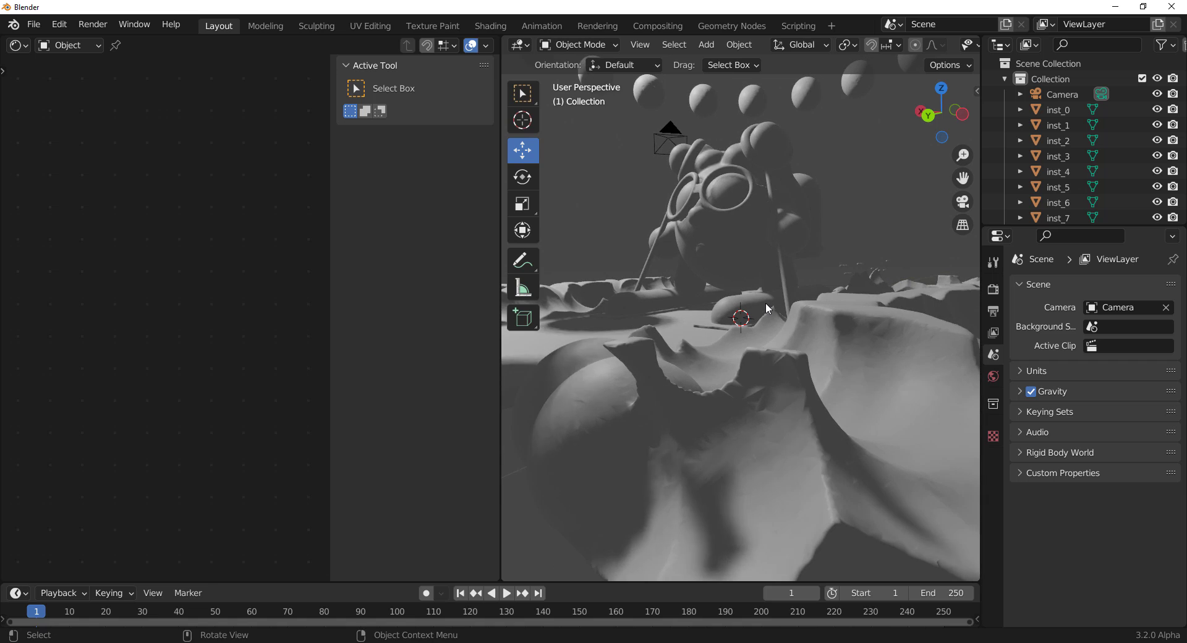
{"action": "scroll", "coordinate": [767, 309], "scroll_direction": "down", "scroll_amount": 10}
{"action": "middle_click_drag", "start_coordinate": [768, 311], "coordinate": [768, 340]}
{"action": "middle_click_drag", "start_coordinate": [768, 340], "coordinate": [780, 397], "text": "shift"}
{"action": "scroll", "coordinate": [770, 423], "scroll_direction": "up", "scroll_amount": 4}
{"action": "left_click", "coordinate": [810, 394]}
{"action": "left_click", "coordinate": [875, 332]}
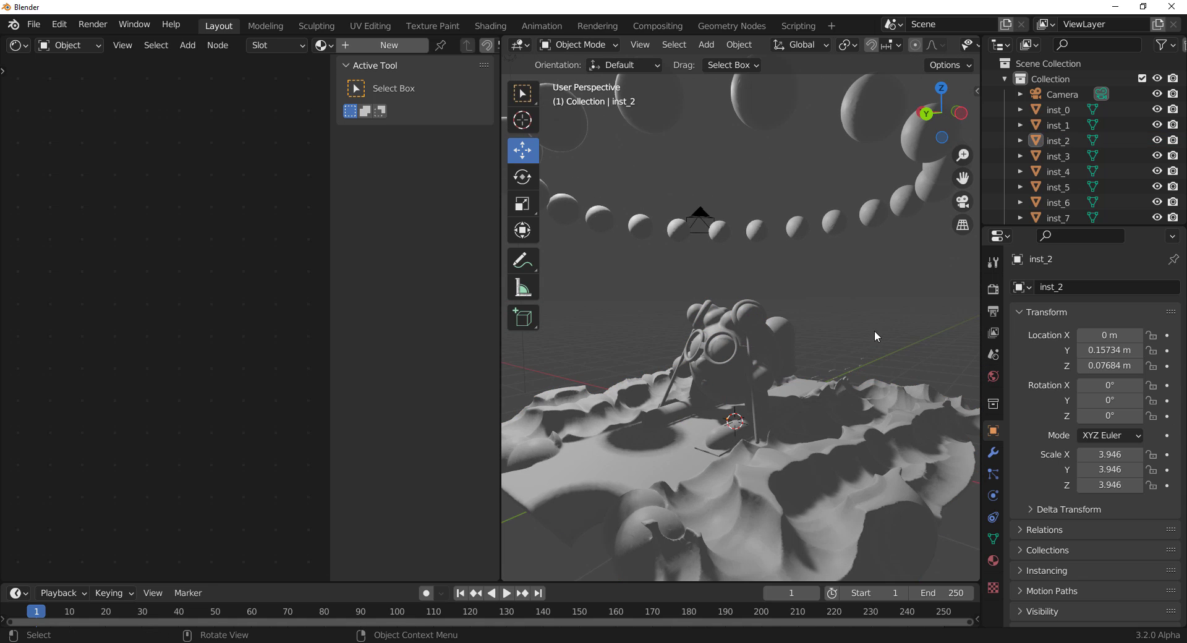
{"action": "left_click", "coordinate": [750, 474]}
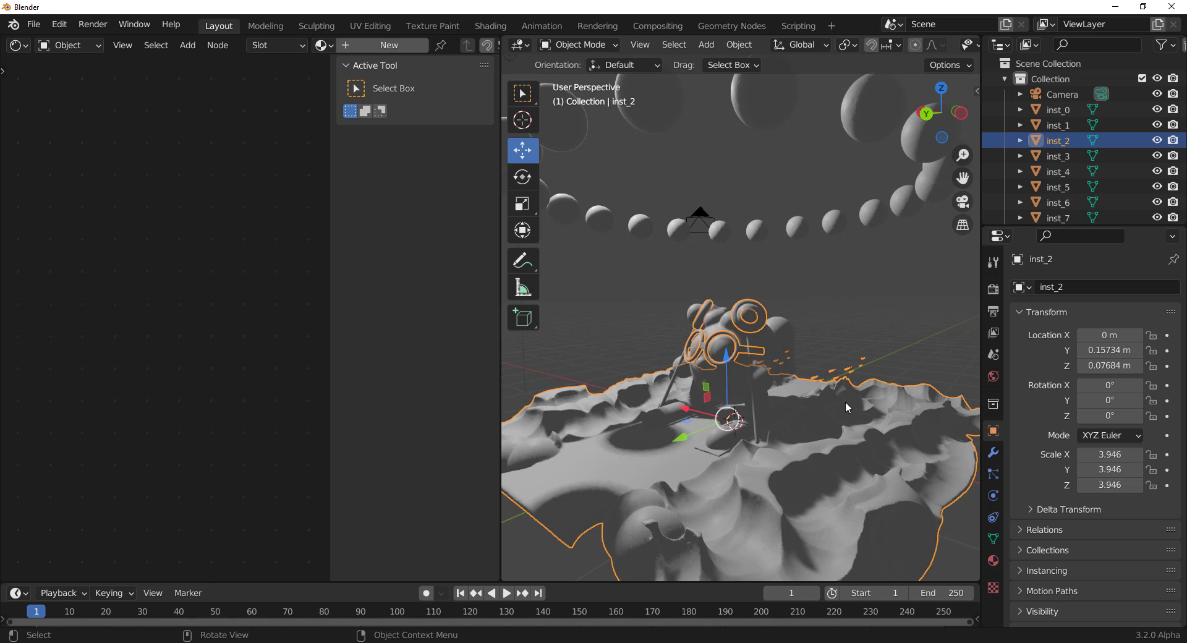
{"action": "left_click", "coordinate": [993, 539]}
{"action": "scroll", "coordinate": [1049, 504], "scroll_direction": "down", "scroll_amount": 2}
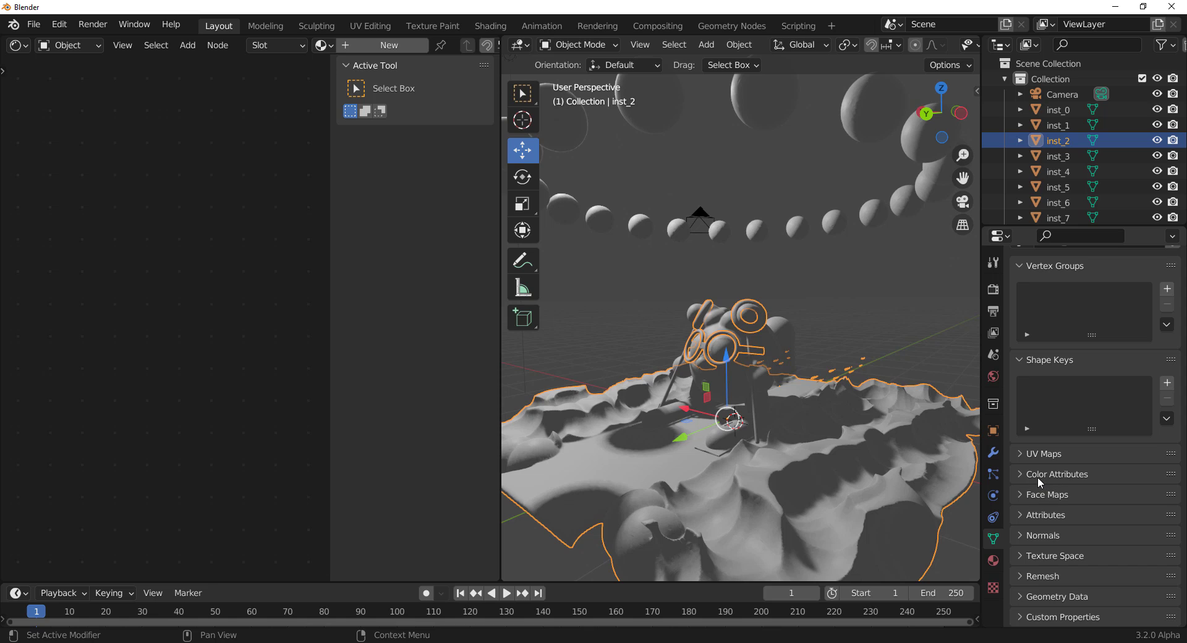
{"action": "left_click", "coordinate": [1037, 478]}
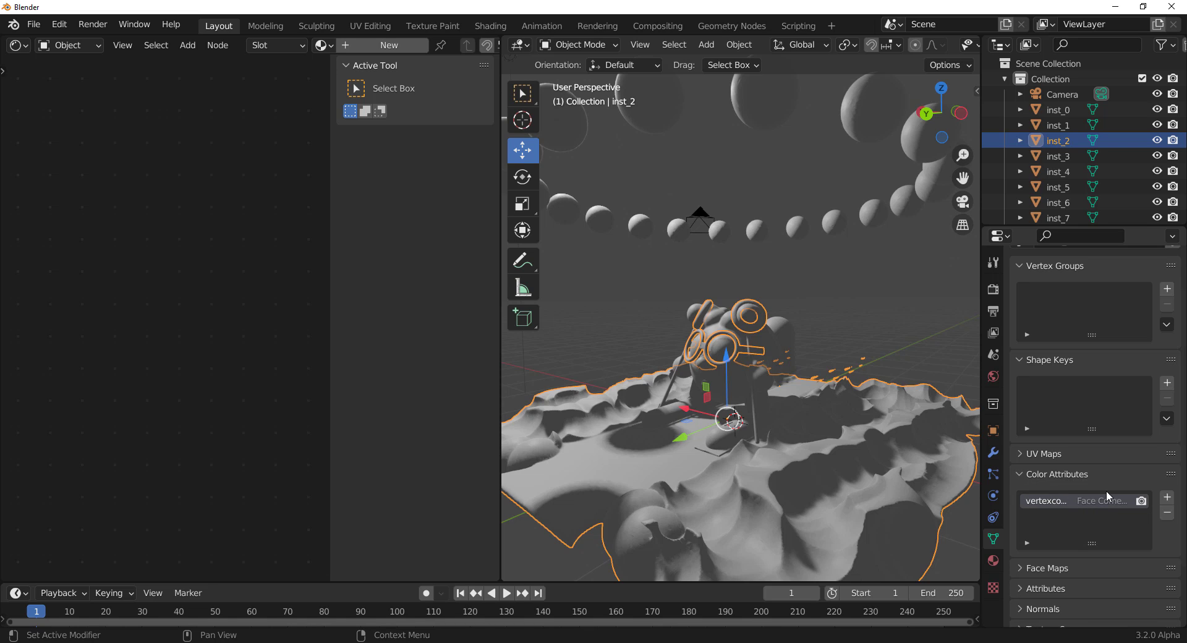
Reselect the snow terrain mesh and create a new node-based material for it in the Shader Editor
{"action": "key", "text": "alt+a"}
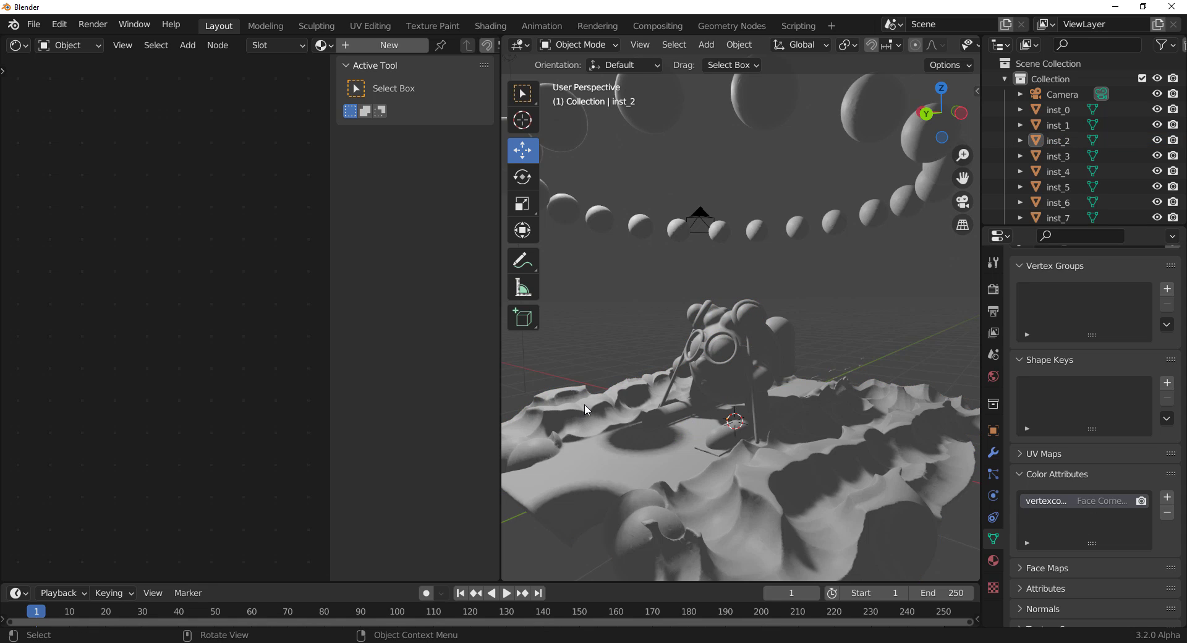
{"action": "left_click", "coordinate": [603, 419]}
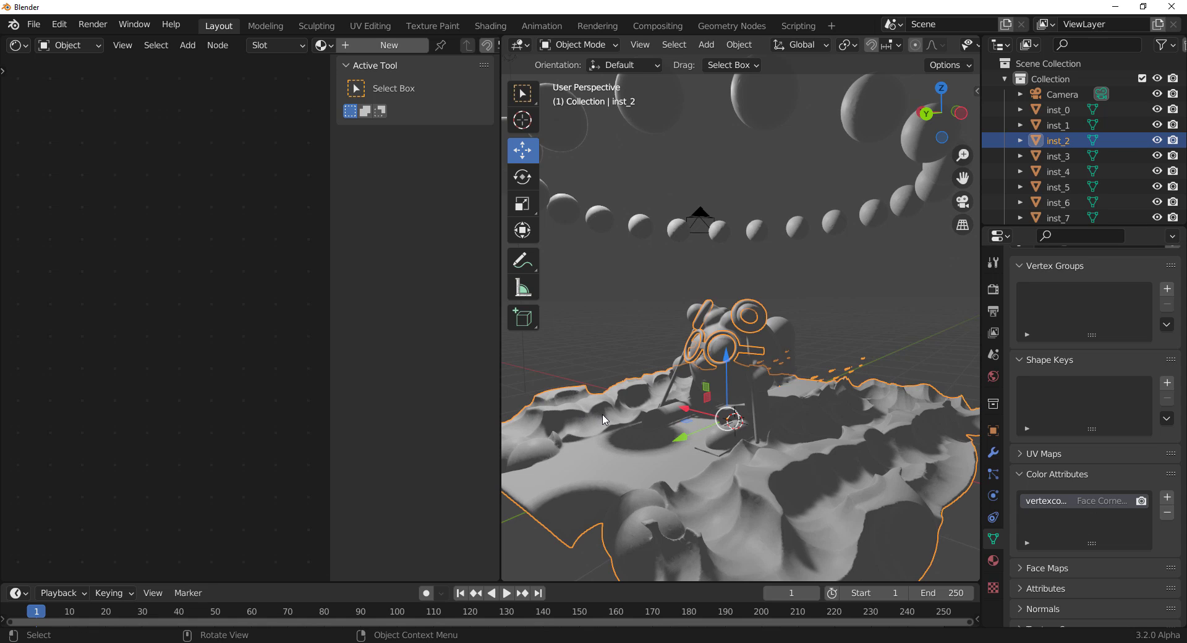
{"action": "left_click", "coordinate": [380, 48]}
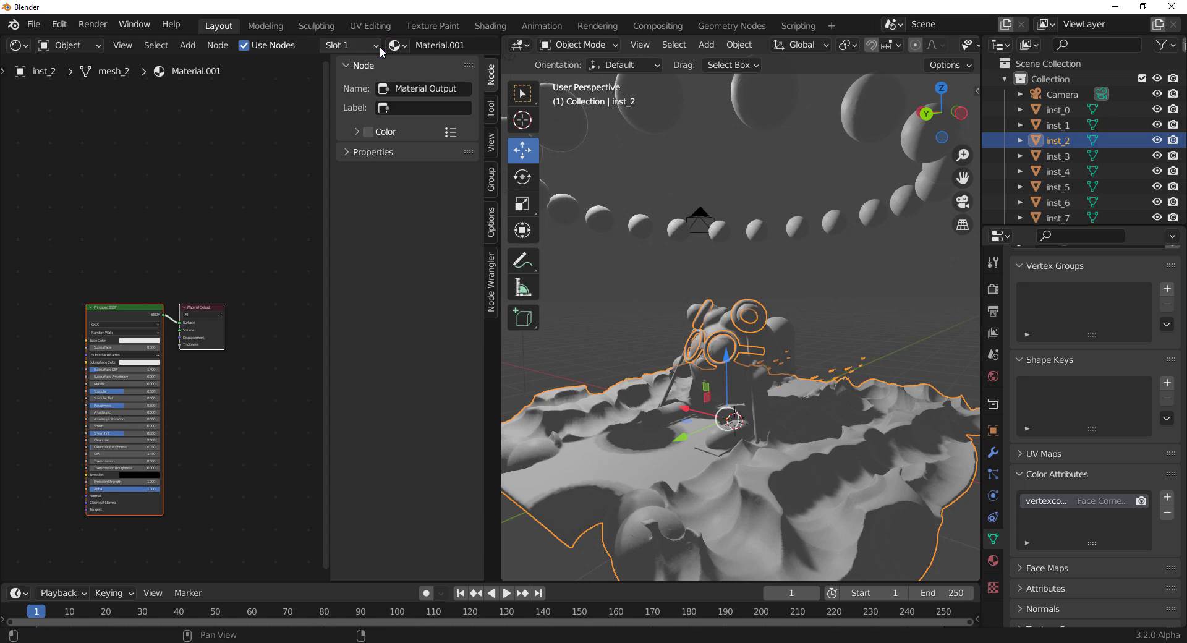
{"action": "scroll", "coordinate": [152, 464], "scroll_direction": "up", "scroll_amount": 6}
{"action": "middle_click_drag", "start_coordinate": [183, 469], "coordinate": [331, 422]}
{"action": "scroll", "coordinate": [71, 358], "scroll_direction": "up", "scroll_amount": 2}
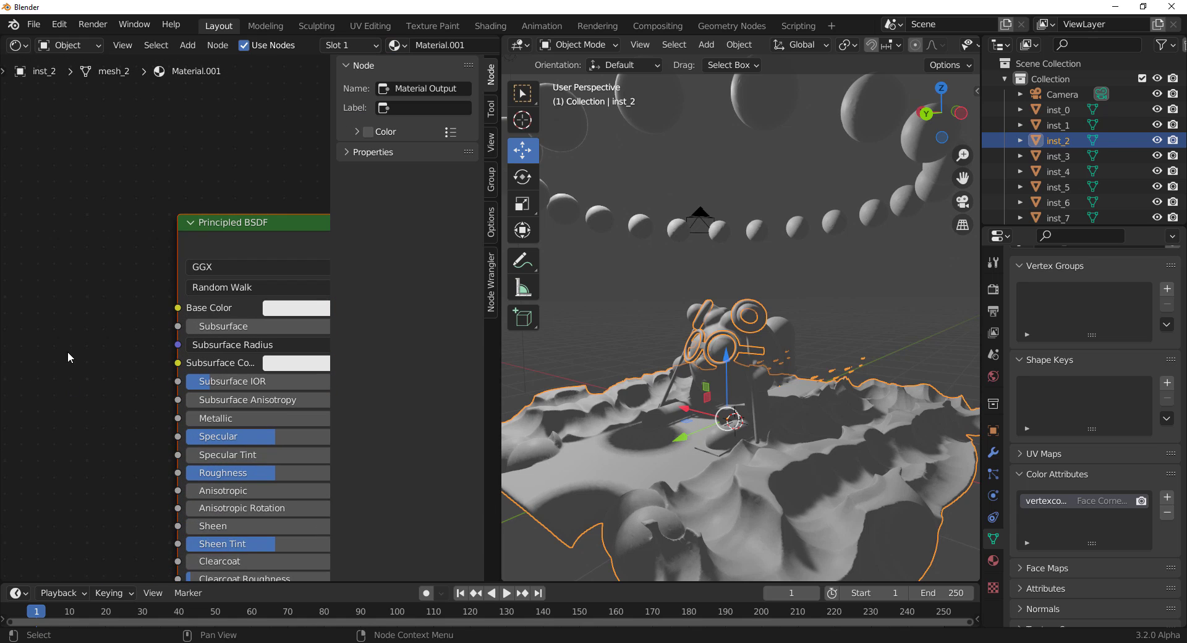
Add a Color Attribute node whose Color output feeds the Principled BSDF's Base Color
{"action": "left_click_drag", "start_coordinate": [95, 319], "coordinate": [97, 322]}
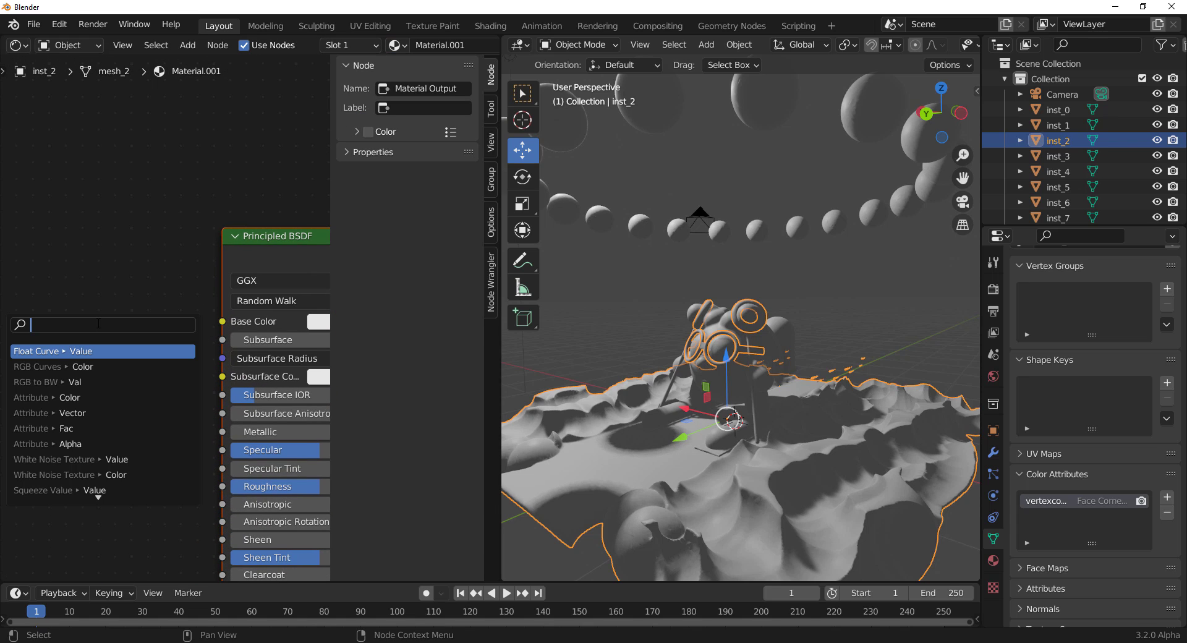
{"action": "type", "text": "attr"}
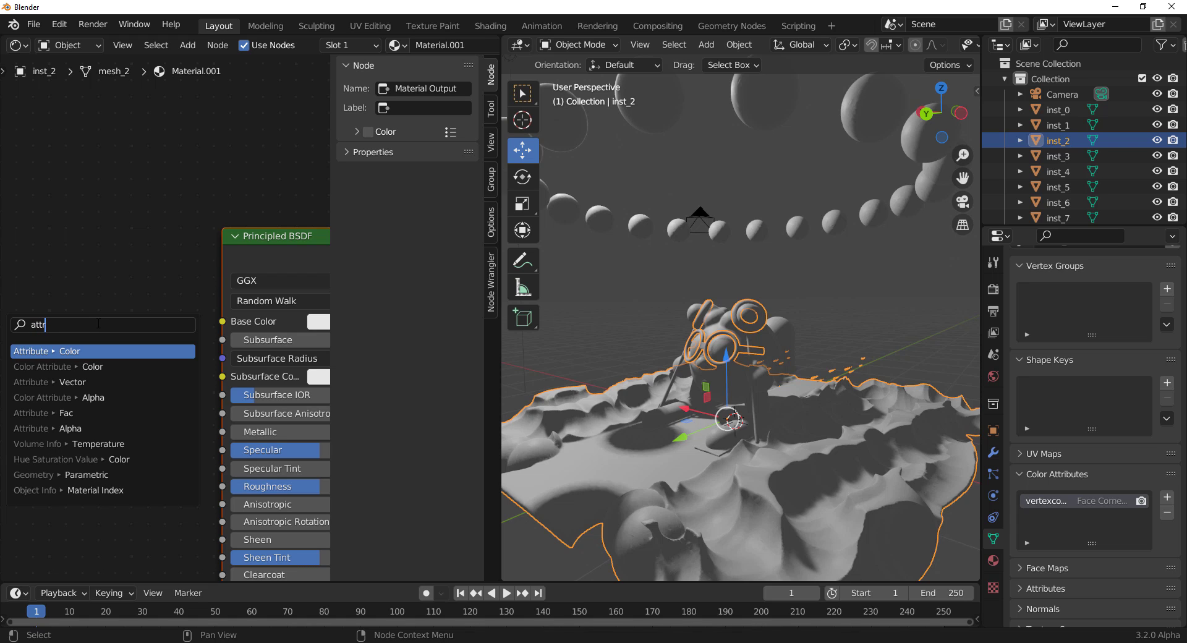
{"action": "key", "text": "Down"}
{"action": "key", "text": "Return"}
{"action": "left_click", "coordinate": [156, 302]}
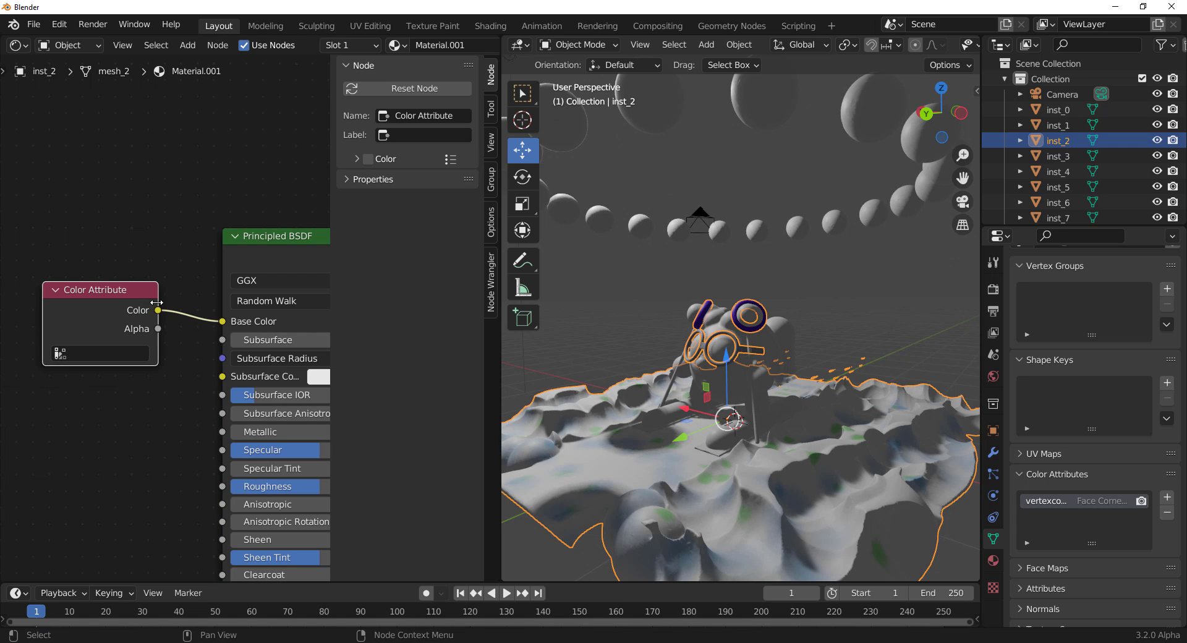
Set the Color Attribute node of the snow terrain's material to the vertexcolors attribute
{"action": "left_click", "coordinate": [123, 356]}
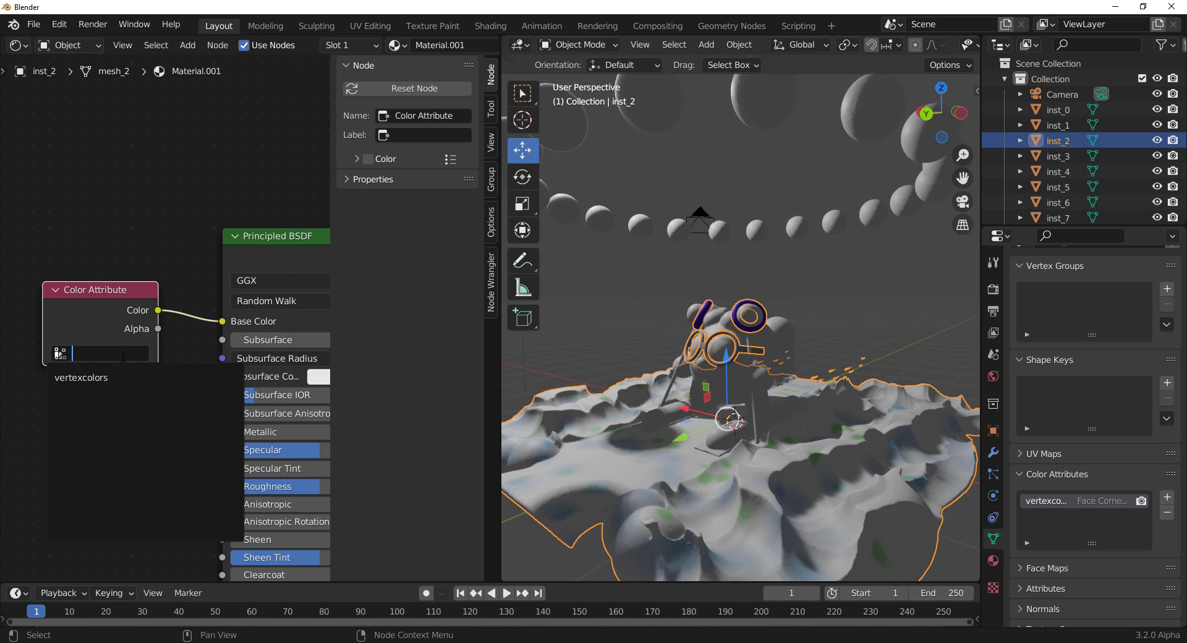
{"action": "left_click", "coordinate": [92, 377]}
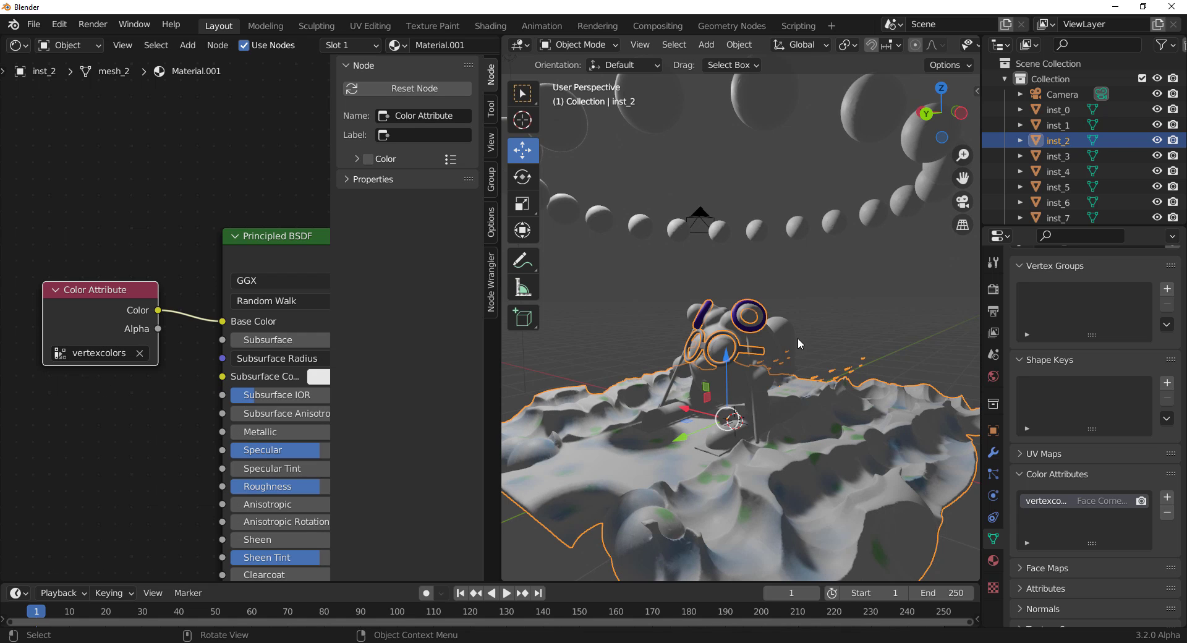
{"action": "scroll", "coordinate": [798, 339], "scroll_direction": "up", "scroll_amount": 2}
{"action": "scroll", "coordinate": [799, 377], "scroll_direction": "up", "scroll_amount": 2}
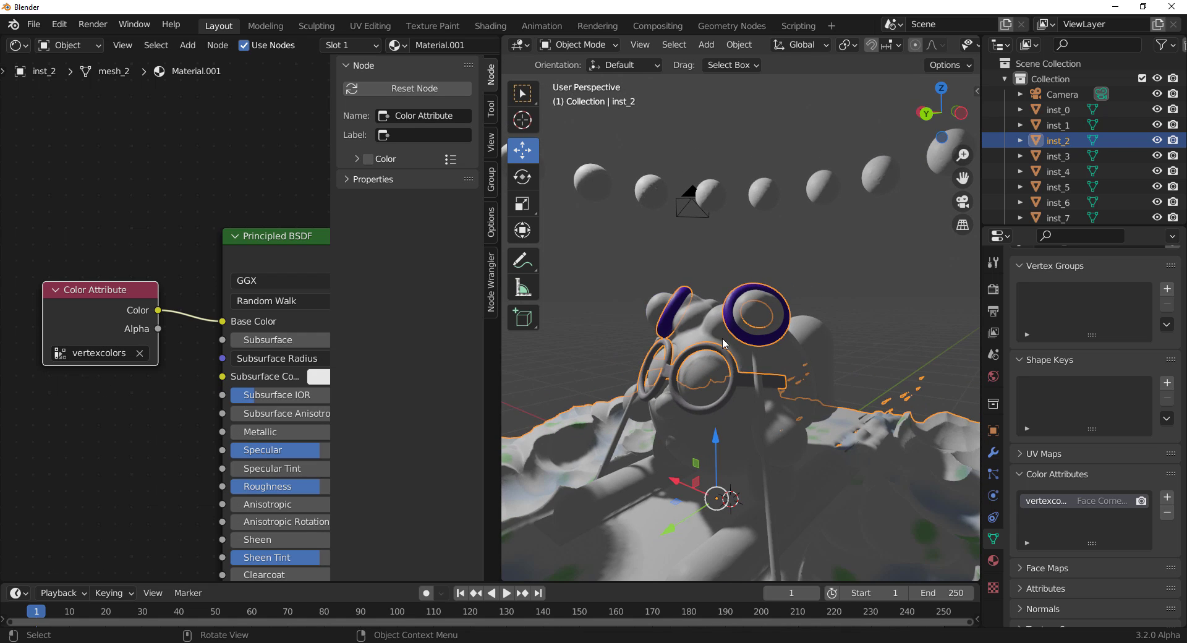
{"action": "scroll", "coordinate": [725, 344], "scroll_direction": "down", "scroll_amount": 3}
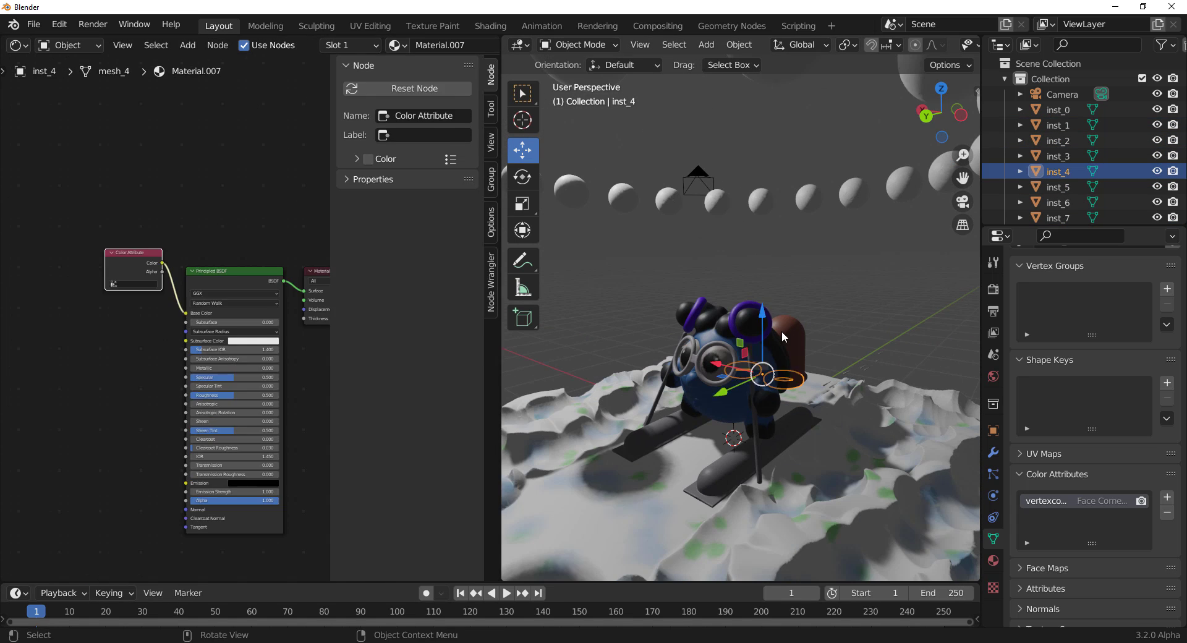
Give the ring of spheres inst_0 a pink emission color (H 0.966, S 1.000, V 0.811) with an emission strength of 18.7
{"action": "left_click", "coordinate": [761, 201]}
{"action": "scroll", "coordinate": [165, 319], "scroll_direction": "up", "scroll_amount": 5}
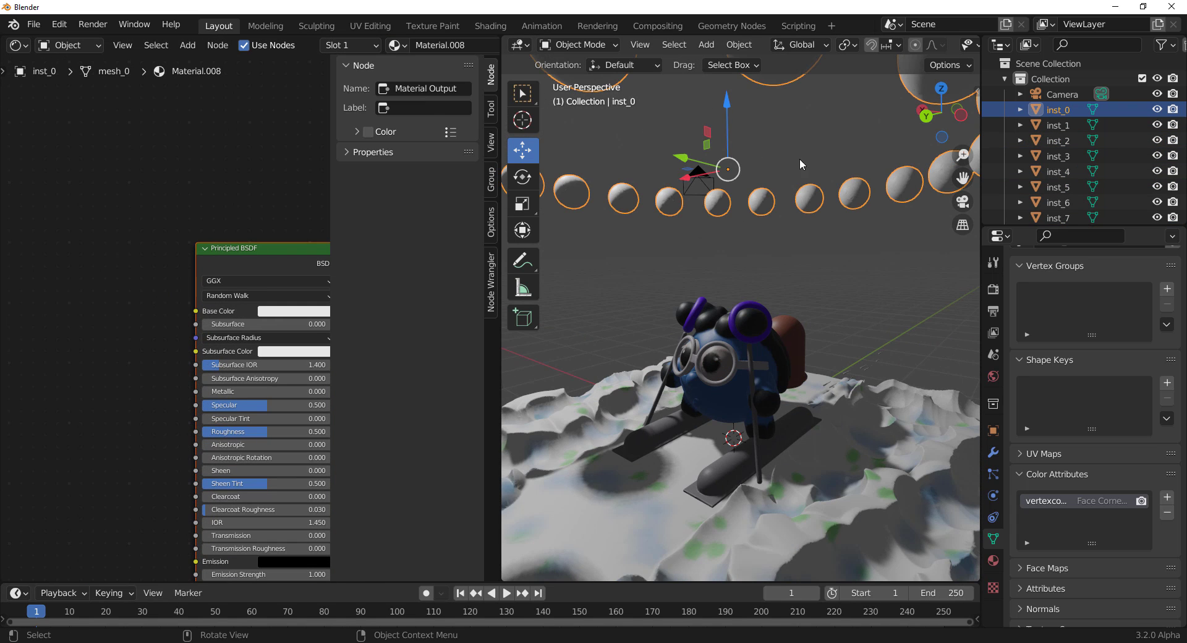
{"action": "scroll", "coordinate": [162, 331], "scroll_direction": "down", "scroll_amount": 1}
{"action": "middle_click_drag", "start_coordinate": [152, 337], "coordinate": [106, 131]}
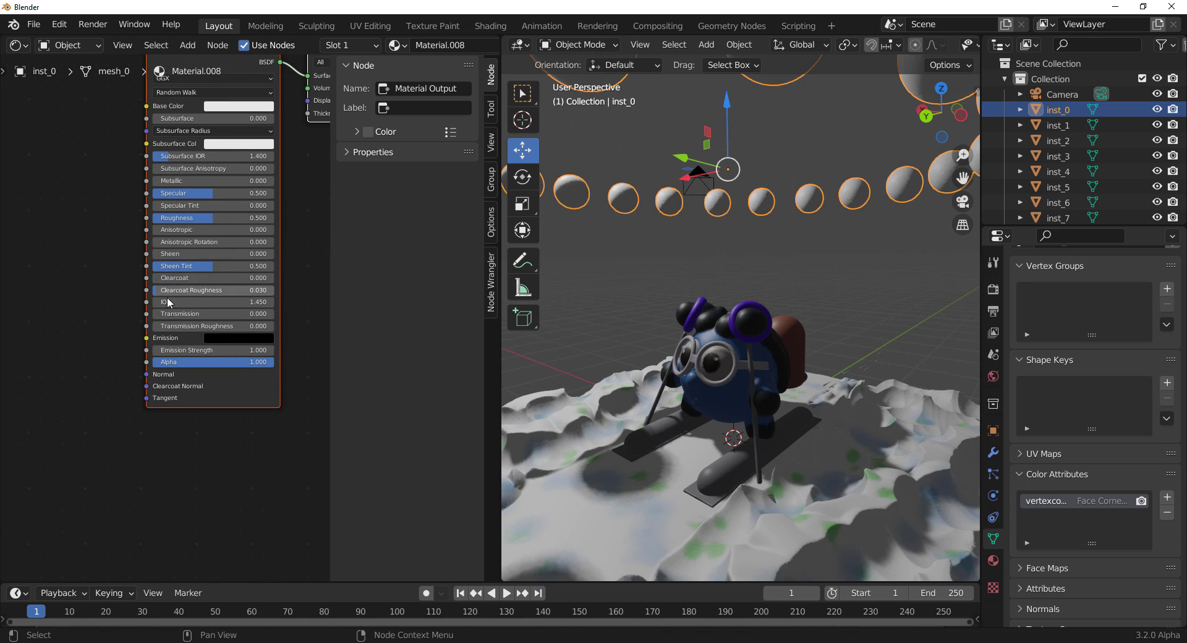
{"action": "scroll", "coordinate": [166, 303], "scroll_direction": "up", "scroll_amount": 3}
{"action": "left_click", "coordinate": [285, 344]}
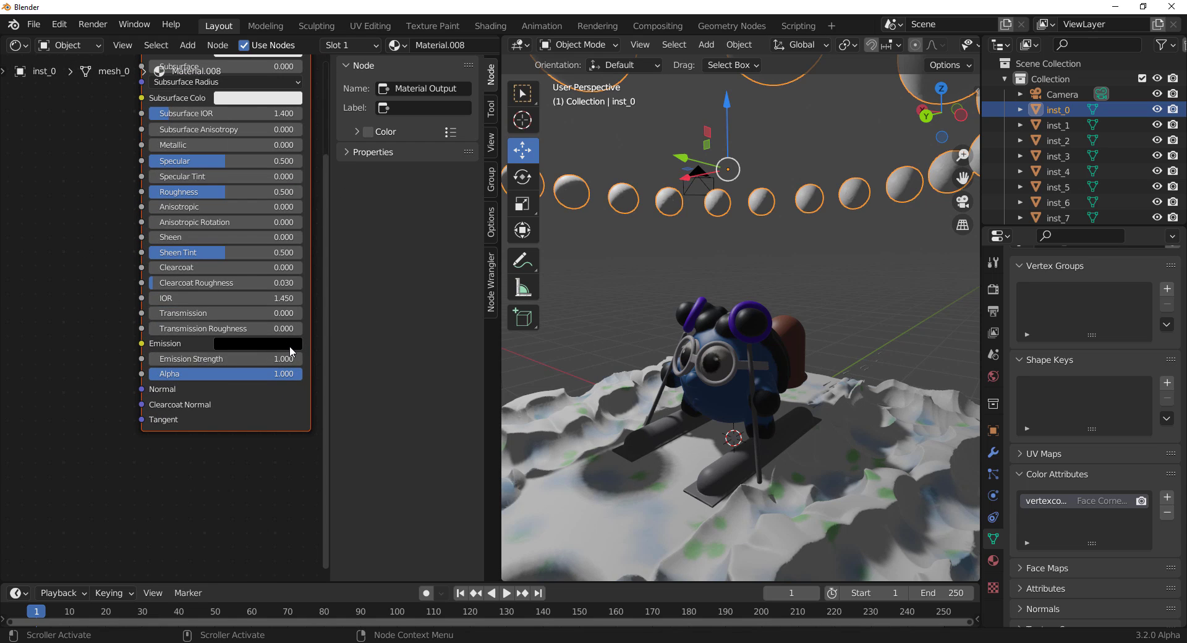
{"action": "left_click", "coordinate": [289, 346]}
{"action": "left_click_drag", "start_coordinate": [334, 244], "coordinate": [334, 160]}
{"action": "left_click", "coordinate": [298, 239]}
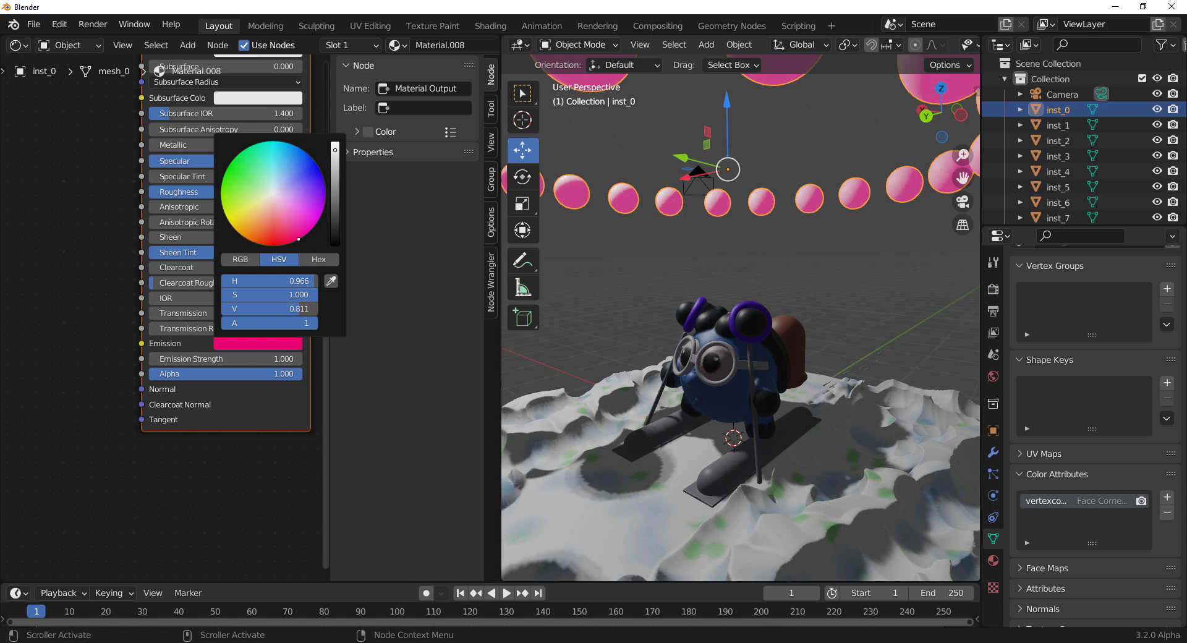
{"action": "left_click_drag", "start_coordinate": [179, 357], "coordinate": [185, 359]}
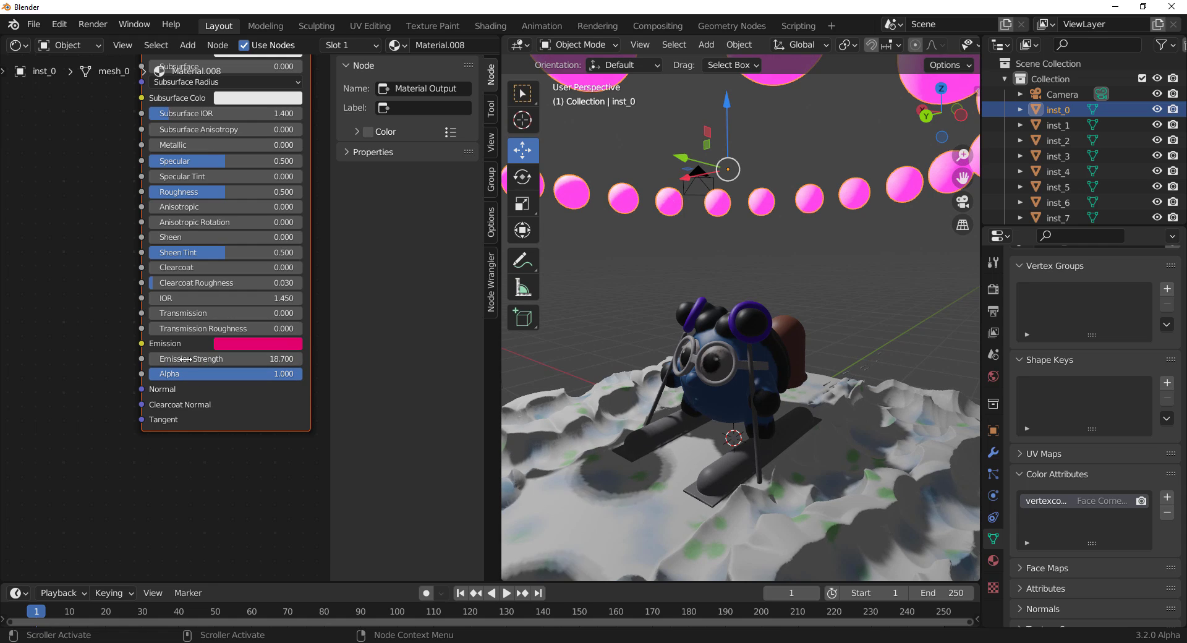
Enable Bloom in the render settings so the emissive spheres glow
{"action": "left_click", "coordinate": [992, 289]}
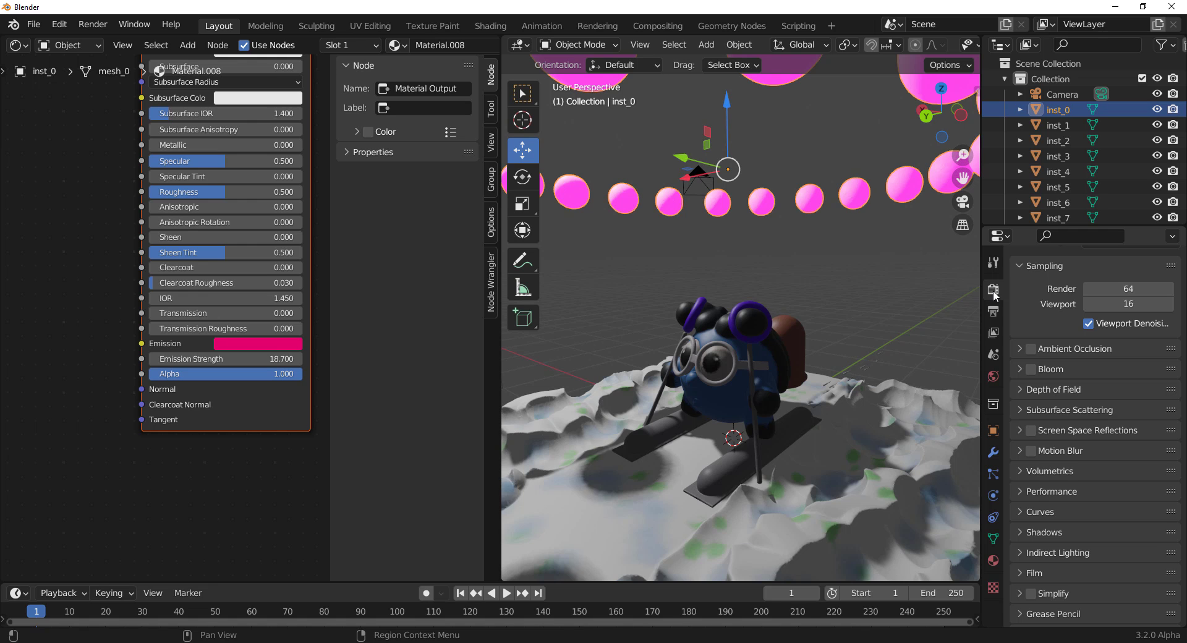
{"action": "left_click", "coordinate": [1030, 369]}
{"action": "scroll", "coordinate": [849, 436], "scroll_direction": "down", "scroll_amount": 5}
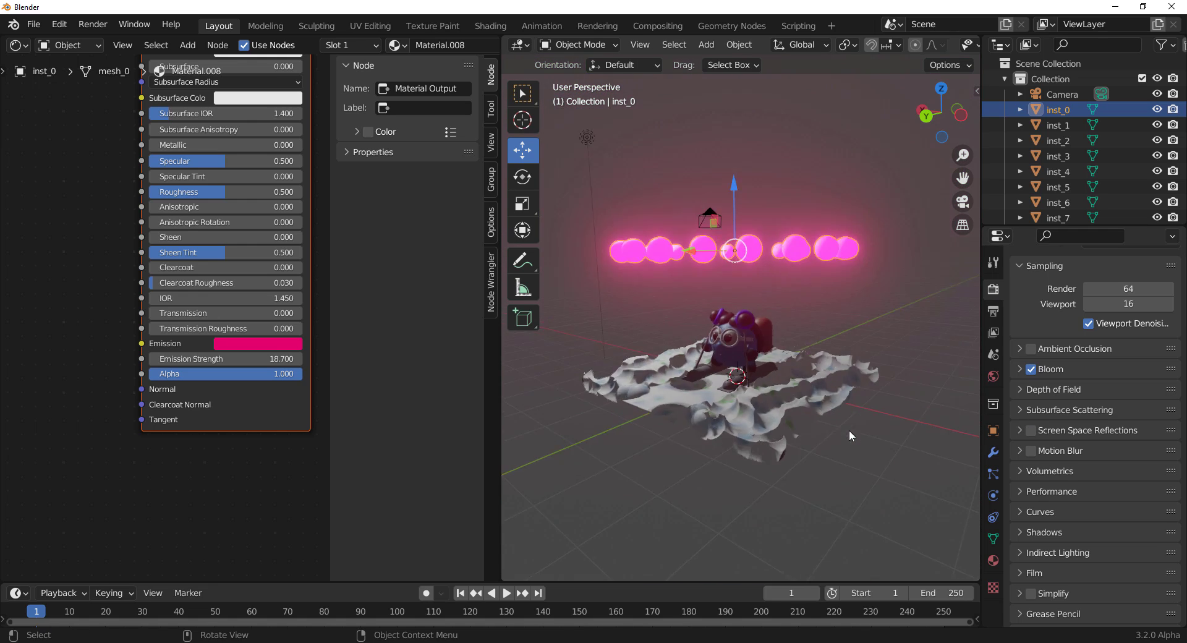
{"action": "scroll", "coordinate": [866, 413], "scroll_direction": "up", "scroll_amount": 6}
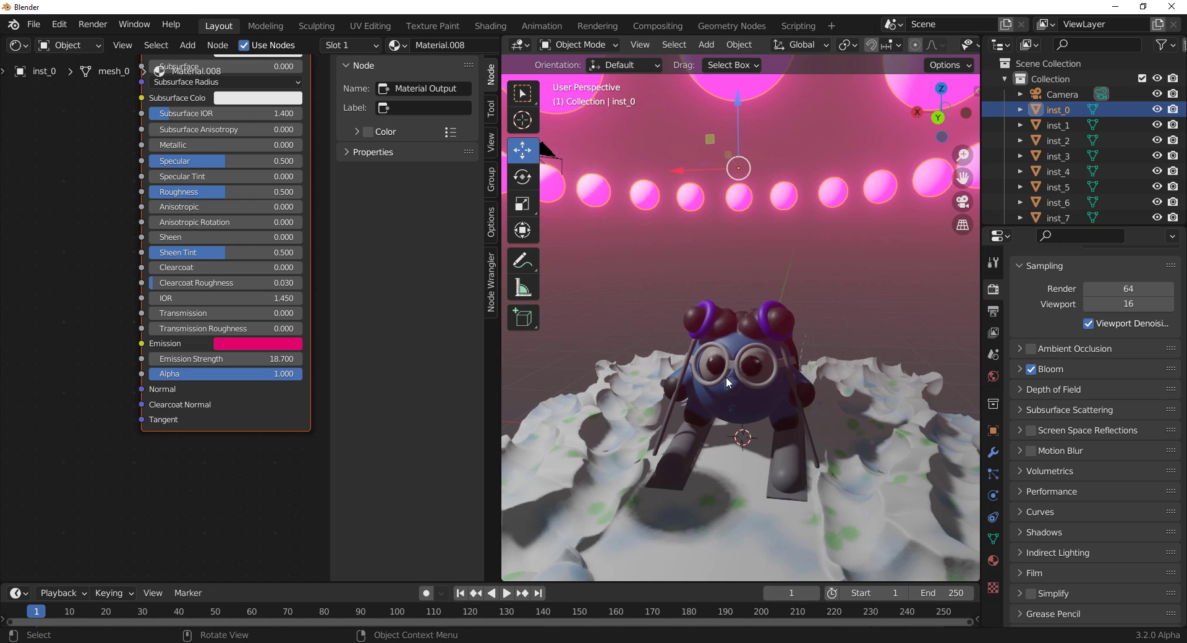
Change the spheres' emission color to a pale pink with H 0.937, S 0.242 and V 0.753
{"action": "left_click", "coordinate": [278, 345]}
{"action": "mouse_move", "coordinate": [312, 195]}
{"action": "left_mouse_down"}
{"action": "mouse_move", "coordinate": [277, 191]}
{"action": "mouse_move", "coordinate": [299, 193]}
{"action": "mouse_move", "coordinate": [272, 221]}
{"action": "mouse_move", "coordinate": [275, 199]}
{"action": "left_mouse_up"}
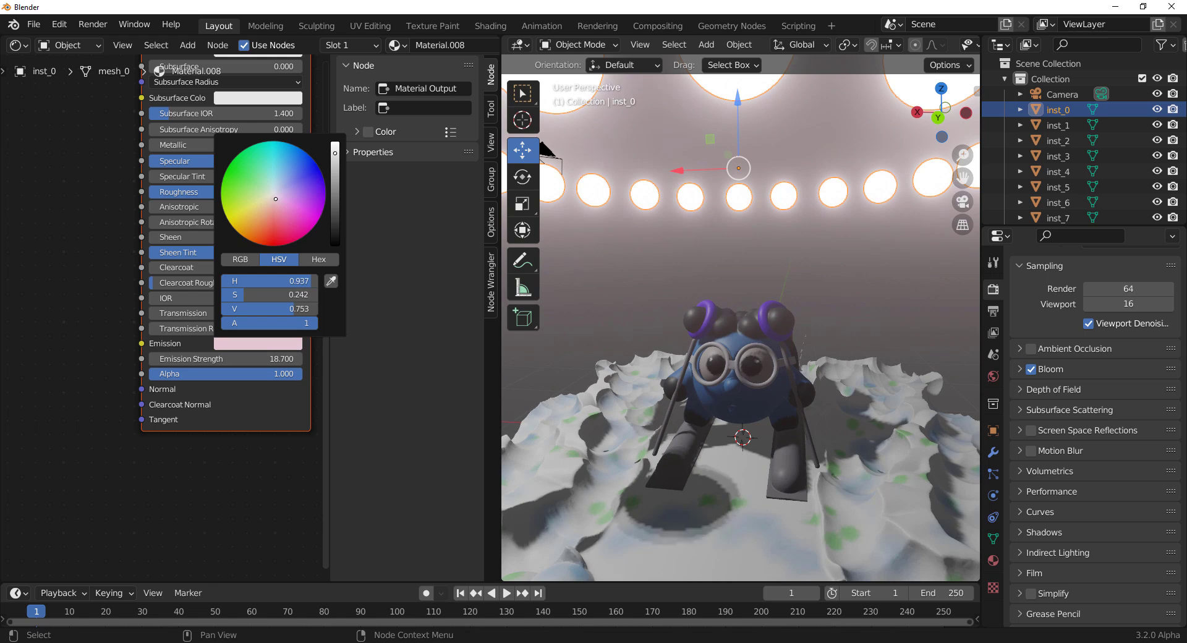
{"action": "scroll", "coordinate": [760, 411], "scroll_direction": "down", "scroll_amount": 4}
{"action": "mouse_move", "coordinate": [760, 413]}
{"action": "middle_mouse_down"}
{"action": "mouse_move", "coordinate": [715, 420]}
{"action": "mouse_move", "coordinate": [761, 419]}
{"action": "middle_mouse_up"}
{"action": "scroll", "coordinate": [761, 419], "scroll_direction": "down", "scroll_amount": 4}
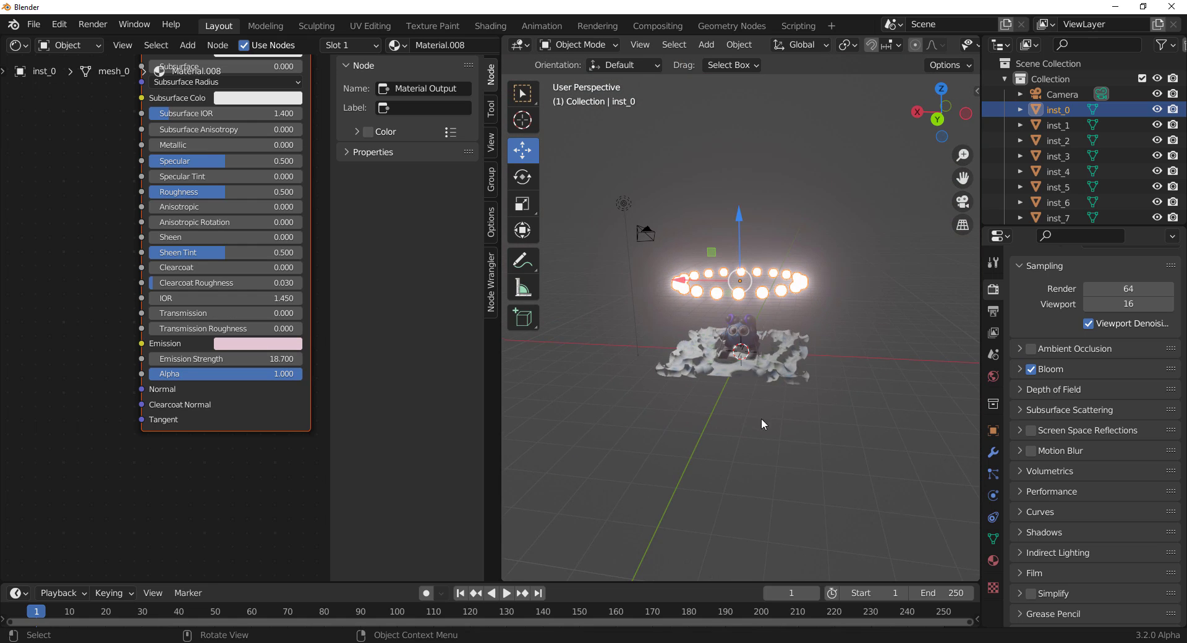
Select the scene's light and lower it beside the character
{"action": "left_click", "coordinate": [624, 204]}
{"action": "left_click_drag", "start_coordinate": [620, 151], "coordinate": [667, 394]}
{"action": "middle_click_drag", "start_coordinate": [667, 393], "coordinate": [733, 422]}
{"action": "middle_click_drag", "start_coordinate": [699, 377], "coordinate": [710, 464]}
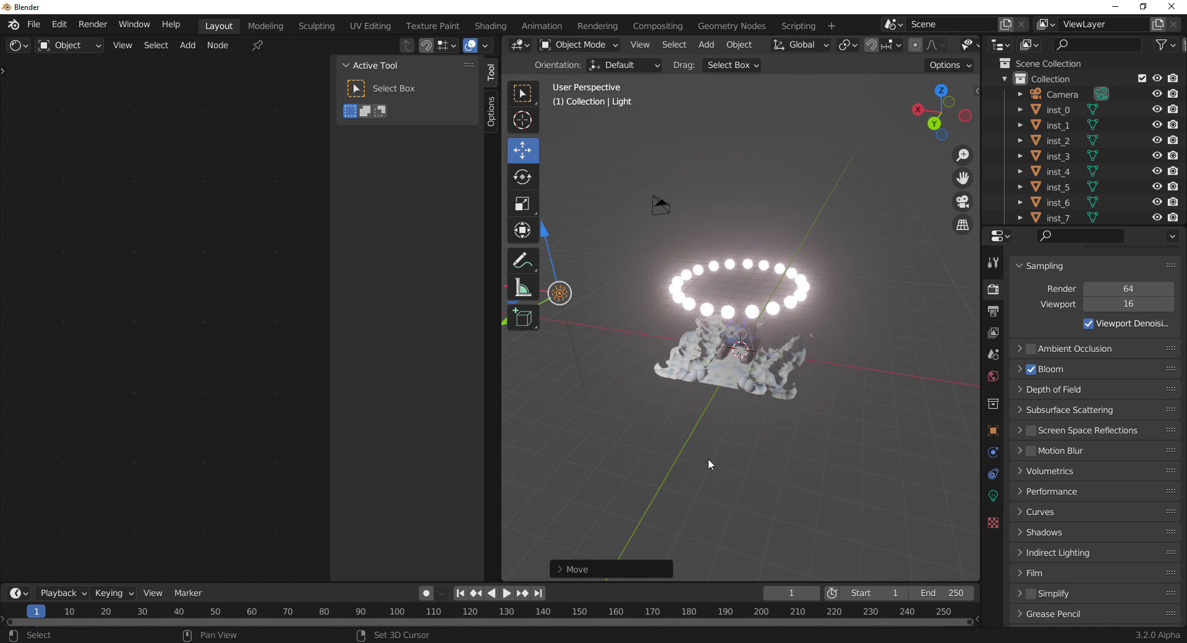
Duplicate the light, place the copy across the character along the X axis, and lower it slightly
{"action": "key", "text": "shift+d"}
{"action": "left_click", "coordinate": [847, 470]}
{"action": "middle_click_drag", "start_coordinate": [847, 470], "coordinate": [824, 474]}
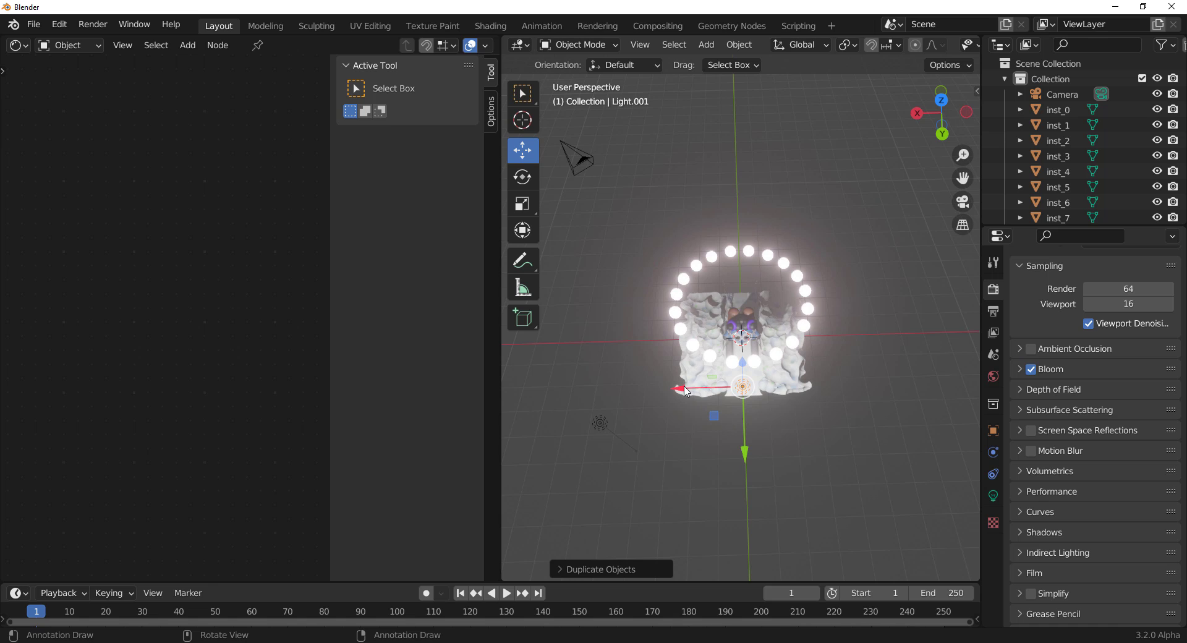
{"action": "left_click_drag", "start_coordinate": [685, 391], "coordinate": [795, 455]}
{"action": "middle_click_drag", "start_coordinate": [795, 455], "coordinate": [714, 359]}
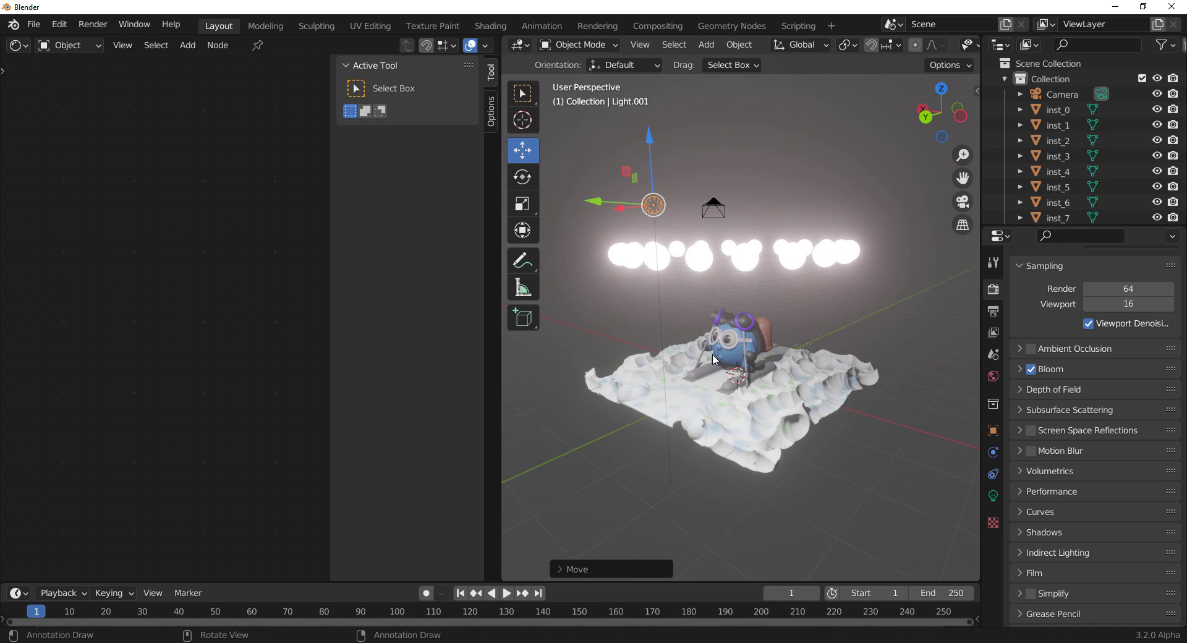
{"action": "left_click_drag", "start_coordinate": [652, 166], "coordinate": [657, 188]}
Add a cylinder at the character and flatten it vertically into a disc
{"action": "scroll", "coordinate": [749, 395], "scroll_direction": "up", "scroll_amount": 6}
{"action": "middle_click_drag", "start_coordinate": [750, 408], "coordinate": [780, 363]}
{"action": "middle_click_drag", "start_coordinate": [730, 260], "coordinate": [745, 298]}
{"action": "key", "text": "shift+a"}
{"action": "mouse_move", "coordinate": [736, 299]}
{"action": "left_click", "coordinate": [856, 376]}
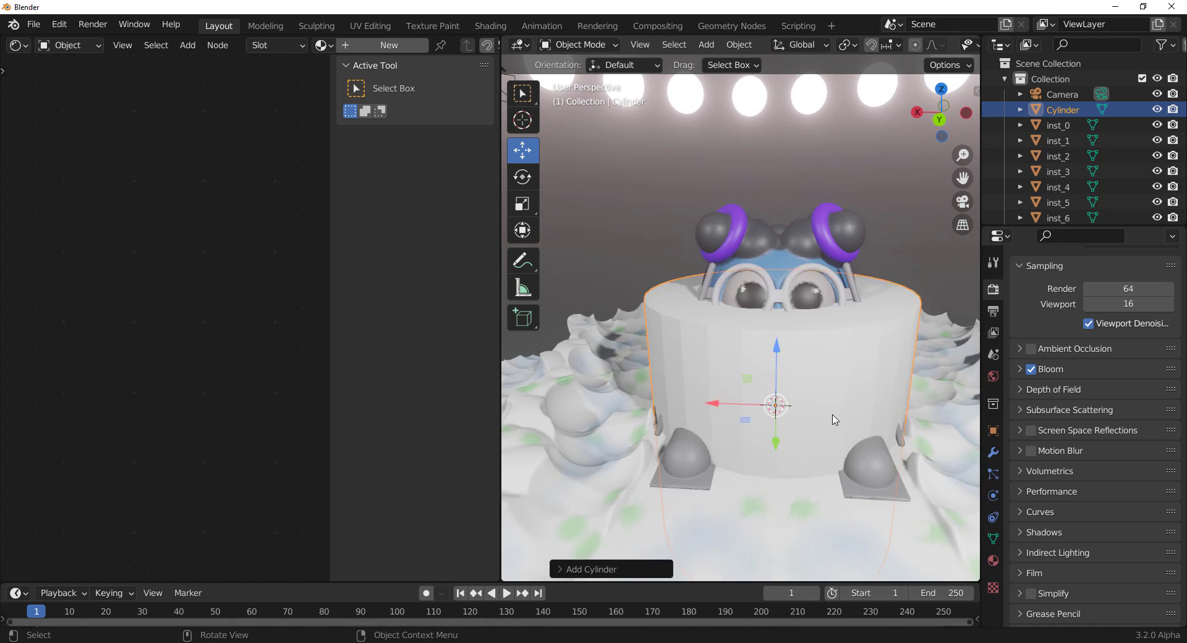
{"action": "left_click_drag", "start_coordinate": [767, 435], "coordinate": [752, 473]}
{"action": "scroll", "coordinate": [745, 446], "scroll_direction": "down", "scroll_amount": 4}
{"action": "left_click", "coordinate": [523, 204]}
{"action": "left_click_drag", "start_coordinate": [750, 325], "coordinate": [752, 382]}
Move the flat disc along Y in front of the character's face and thin it further along Z
{"action": "left_click", "coordinate": [523, 150]}
{"action": "middle_click_drag", "start_coordinate": [798, 427], "coordinate": [771, 380]}
{"action": "left_click_drag", "start_coordinate": [649, 388], "coordinate": [698, 377]}
{"action": "scroll", "coordinate": [749, 371], "scroll_direction": "up", "scroll_amount": 6}
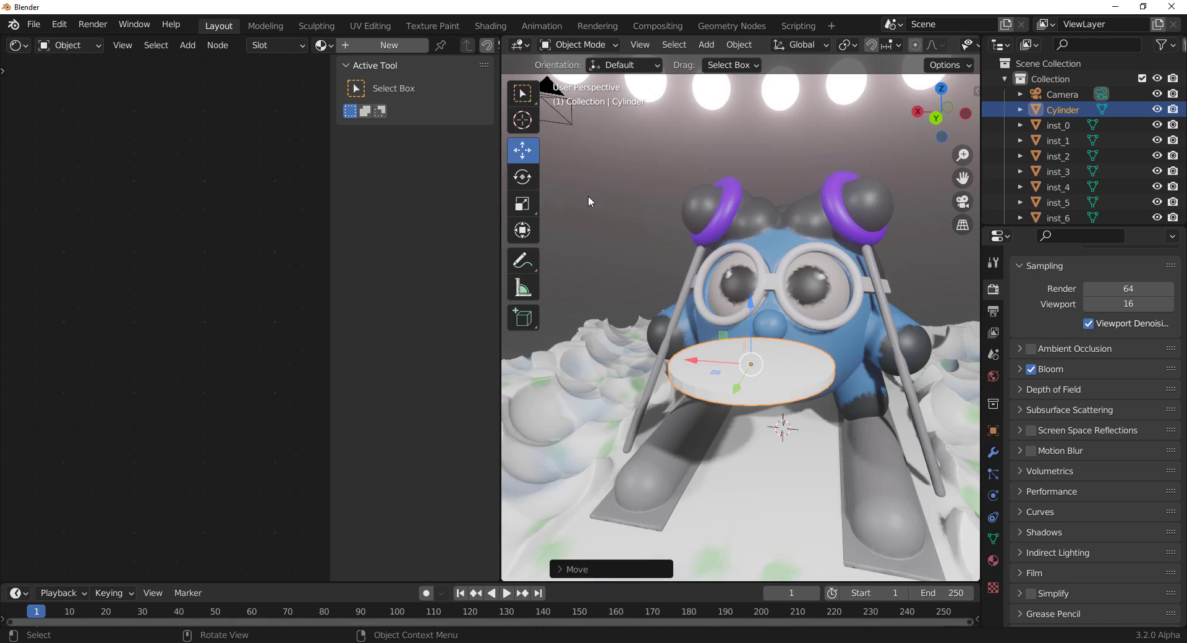
{"action": "left_click", "coordinate": [522, 177]}
{"action": "middle_click_drag", "start_coordinate": [575, 365], "coordinate": [533, 370]}
{"action": "left_click", "coordinate": [22, 204]}
{"action": "left_click_drag", "start_coordinate": [387, 311], "coordinate": [390, 363]}
Create a new material for the disc and replace its Principled BSDF surface with a glass-like shader
{"action": "left_click", "coordinate": [993, 560]}
{"action": "left_click", "coordinate": [1119, 351]}
{"action": "scroll", "coordinate": [1097, 427], "scroll_direction": "down", "scroll_amount": 5}
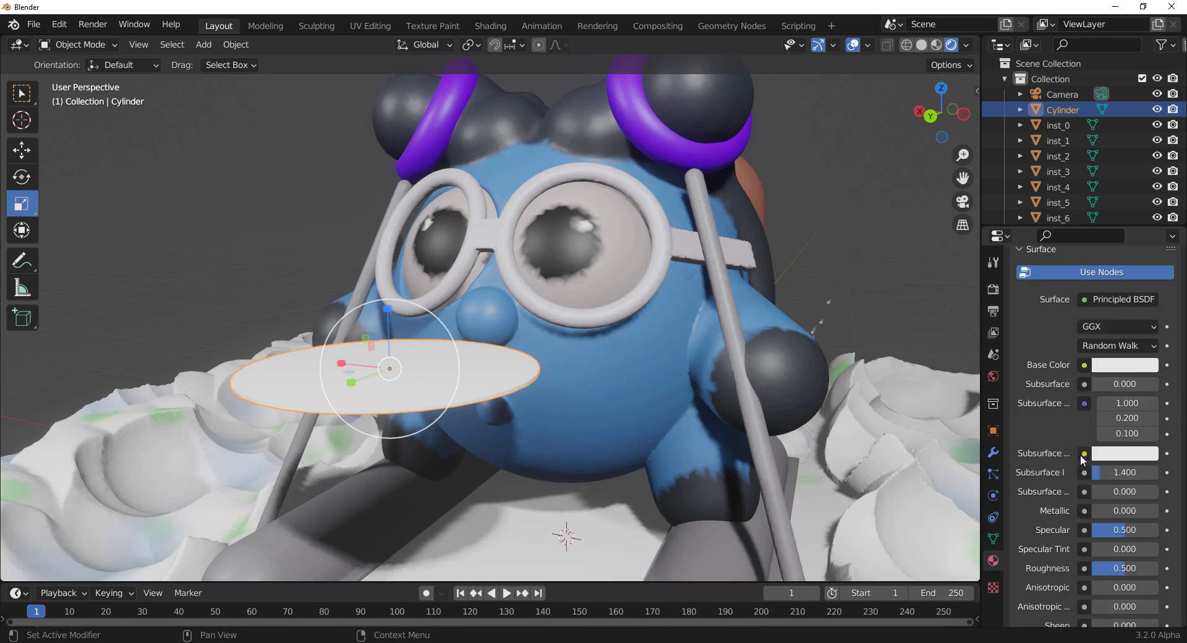
{"action": "left_click", "coordinate": [1120, 299]}
{"action": "left_click", "coordinate": [1065, 379]}
{"action": "middle_click_drag", "start_coordinate": [495, 360], "coordinate": [471, 367]}
Stand the disc upright by setting its X rotation to 90°
{"action": "left_click", "coordinate": [993, 453]}
{"action": "left_click", "coordinate": [993, 431]}
{"action": "left_click_drag", "start_coordinate": [1109, 416], "coordinate": [1128, 416]}
Move the disc along Y towards the goggles and tilt it to match the eye's slope
{"action": "left_click", "coordinate": [21, 150]}
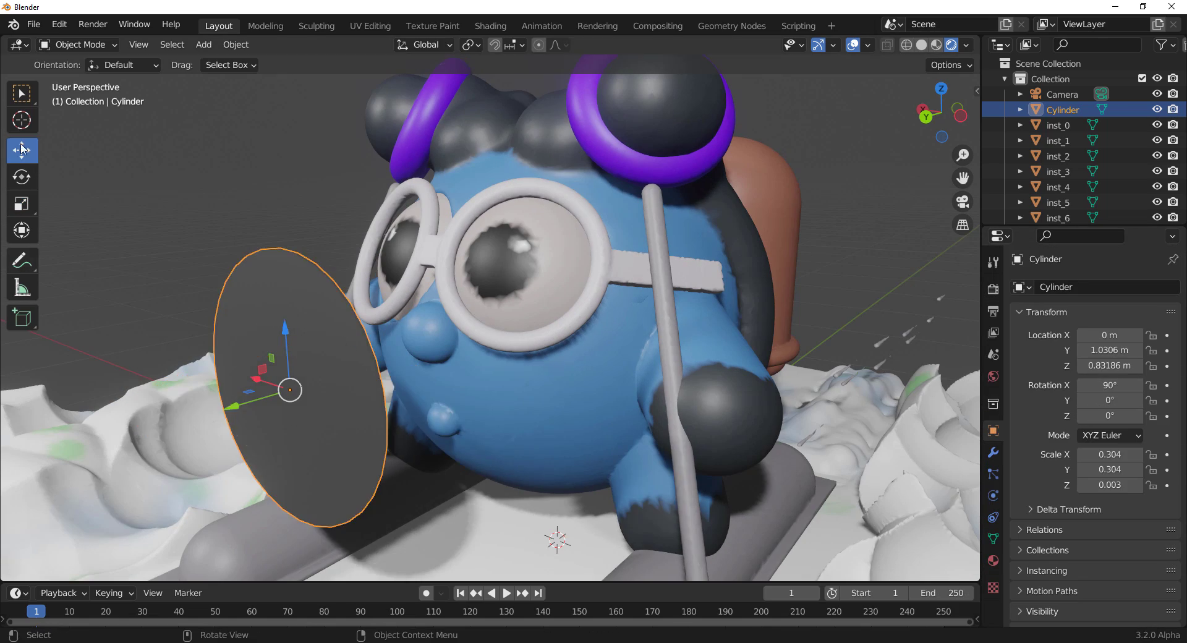
{"action": "left_click_drag", "start_coordinate": [238, 405], "coordinate": [365, 371]}
{"action": "middle_click_drag", "start_coordinate": [371, 371], "coordinate": [306, 364]}
{"action": "left_click", "coordinate": [22, 177]}
{"action": "left_click_drag", "start_coordinate": [310, 272], "coordinate": [328, 271]}
{"action": "middle_click_drag", "start_coordinate": [346, 309], "coordinate": [532, 322]}
Scale the disc down to 0.176 and move it into the goggle ring over one eye
{"action": "key", "text": "s"}
{"action": "left_click", "coordinate": [618, 384]}
{"action": "left_click", "coordinate": [22, 150]}
{"action": "left_click_drag", "start_coordinate": [519, 327], "coordinate": [609, 238]}
{"action": "left_click_drag", "start_coordinate": [405, 456], "coordinate": [450, 441]}
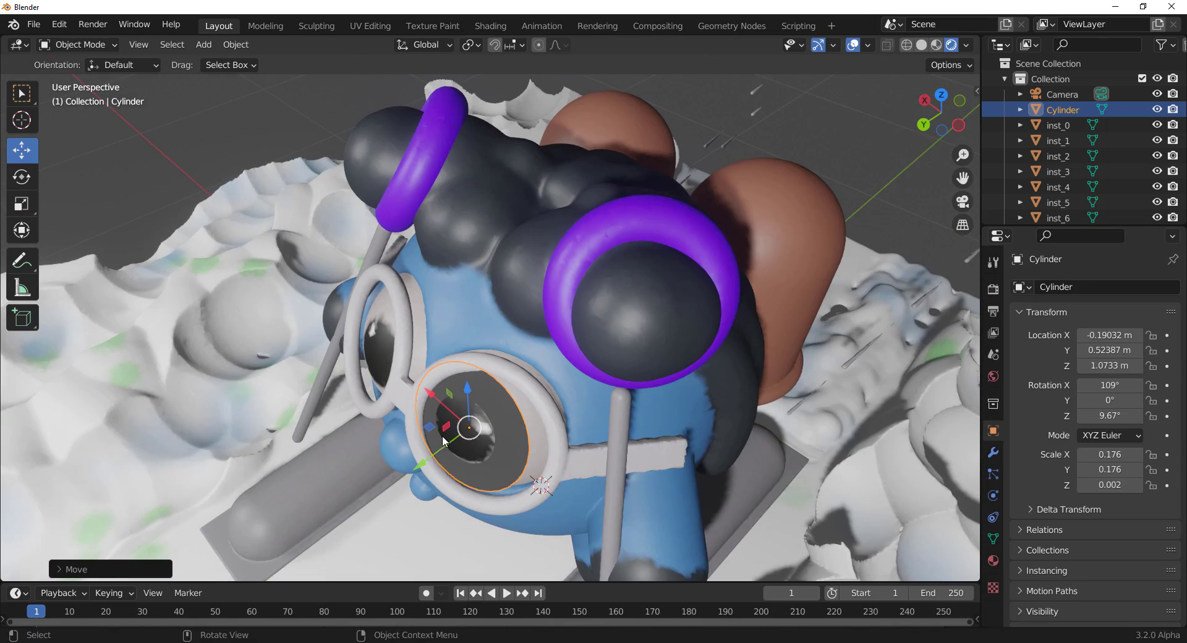
Shift the disc sideways to X -0.2313 m and rotate it to 20.1° about Z to follow the goggle ring
{"action": "middle_click_drag", "start_coordinate": [445, 469], "coordinate": [639, 376]}
{"action": "left_click_drag", "start_coordinate": [541, 280], "coordinate": [567, 279]}
{"action": "middle_click_drag", "start_coordinate": [692, 371], "coordinate": [623, 450]}
{"action": "left_click", "coordinate": [22, 176]}
{"action": "left_click_drag", "start_coordinate": [455, 551], "coordinate": [471, 550]}
{"action": "left_click", "coordinate": [21, 151]}
{"action": "middle_click_drag", "start_coordinate": [482, 297], "coordinate": [331, 340]}
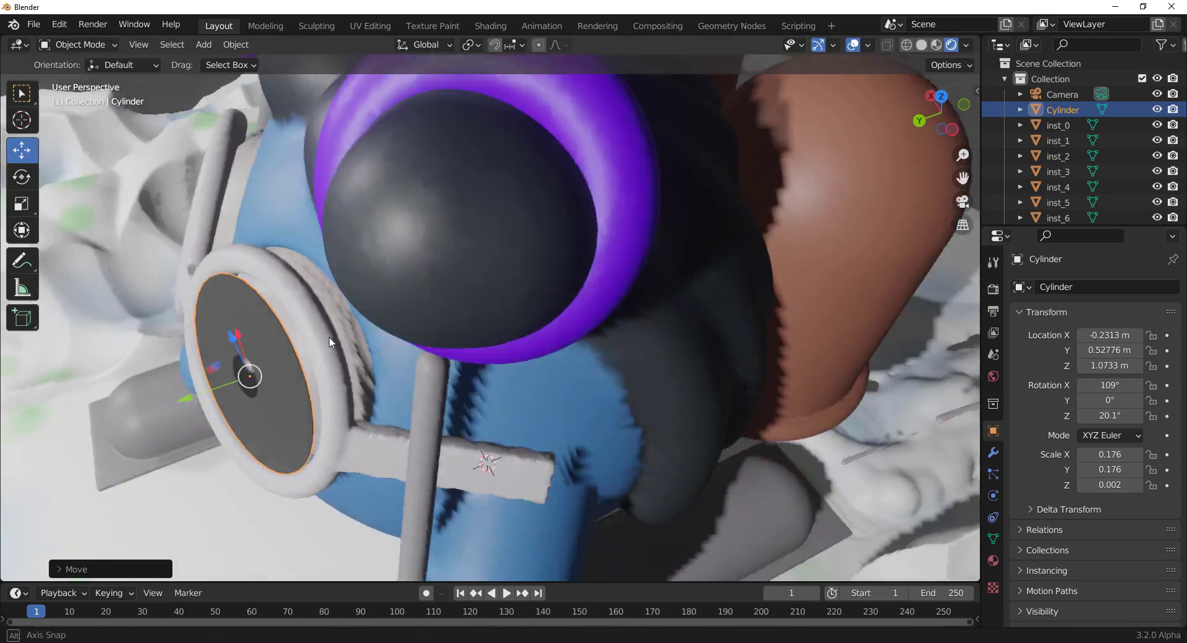
Enlarge the disc to a scale of 0.203 to fill the goggle ring and adjust its tilt
{"action": "key", "text": "s"}
{"action": "left_click", "coordinate": [21, 177]}
{"action": "middle_click_drag", "start_coordinate": [250, 257], "coordinate": [262, 259]}
{"action": "left_click_drag", "start_coordinate": [242, 295], "coordinate": [226, 298]}
{"action": "middle_click_drag", "start_coordinate": [309, 322], "coordinate": [532, 296]}
{"action": "left_click_drag", "start_coordinate": [580, 223], "coordinate": [576, 223]}
Nudge the disc to Y 0.52958 m and fine-tune its rotation to 114°, -1.8° and 20.3°
{"action": "left_click", "coordinate": [22, 150]}
{"action": "middle_click_drag", "start_coordinate": [557, 297], "coordinate": [333, 263]}
{"action": "left_click_drag", "start_coordinate": [219, 245], "coordinate": [217, 245]}
{"action": "left_click", "coordinate": [22, 177]}
{"action": "middle_click_drag", "start_coordinate": [451, 371], "coordinate": [551, 262]}
{"action": "left_click_drag", "start_coordinate": [580, 398], "coordinate": [578, 397]}
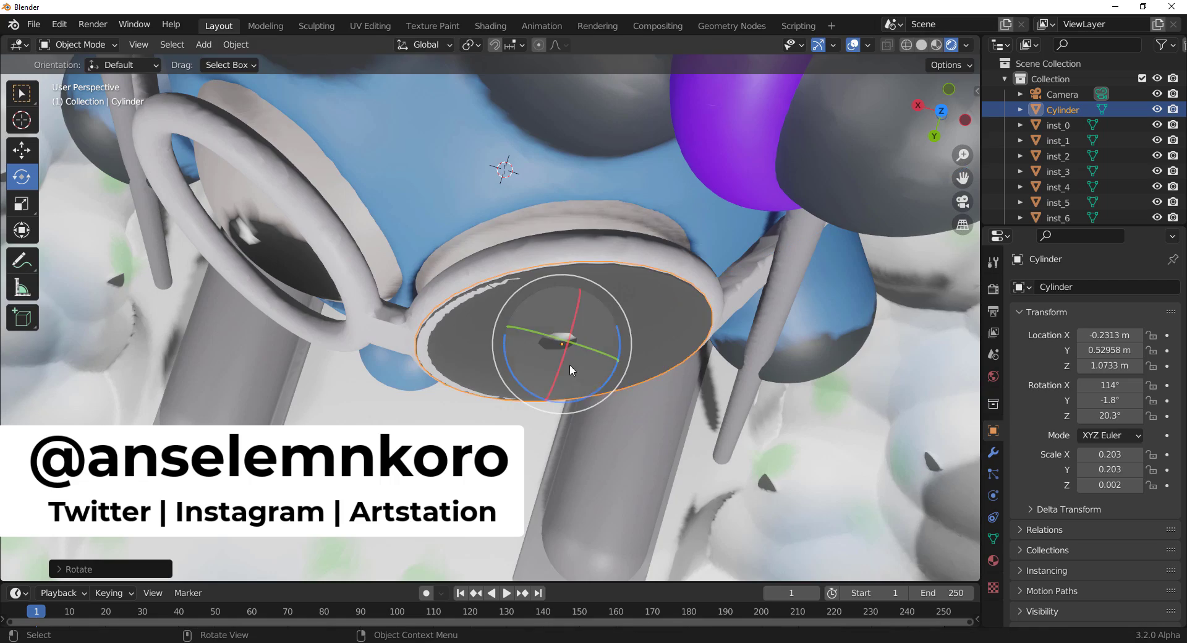
Switch the transform orientation to Local and nudge the disc along its own axes to centre it in the goggle ring
{"action": "middle_click_drag", "start_coordinate": [594, 297], "coordinate": [662, 346]}
{"action": "middle_click_drag", "start_coordinate": [661, 346], "coordinate": [674, 309], "text": "ctrl"}
{"action": "left_click", "coordinate": [22, 150]}
{"action": "left_click", "coordinate": [424, 45]}
{"action": "left_click", "coordinate": [405, 102]}
{"action": "left_click_drag", "start_coordinate": [542, 267], "coordinate": [548, 268]}
{"action": "left_click_drag", "start_coordinate": [600, 332], "coordinate": [601, 333]}
Rotate the disc slightly about its local axis to 114°, -2.11° and 21°
{"action": "left_click", "coordinate": [22, 177]}
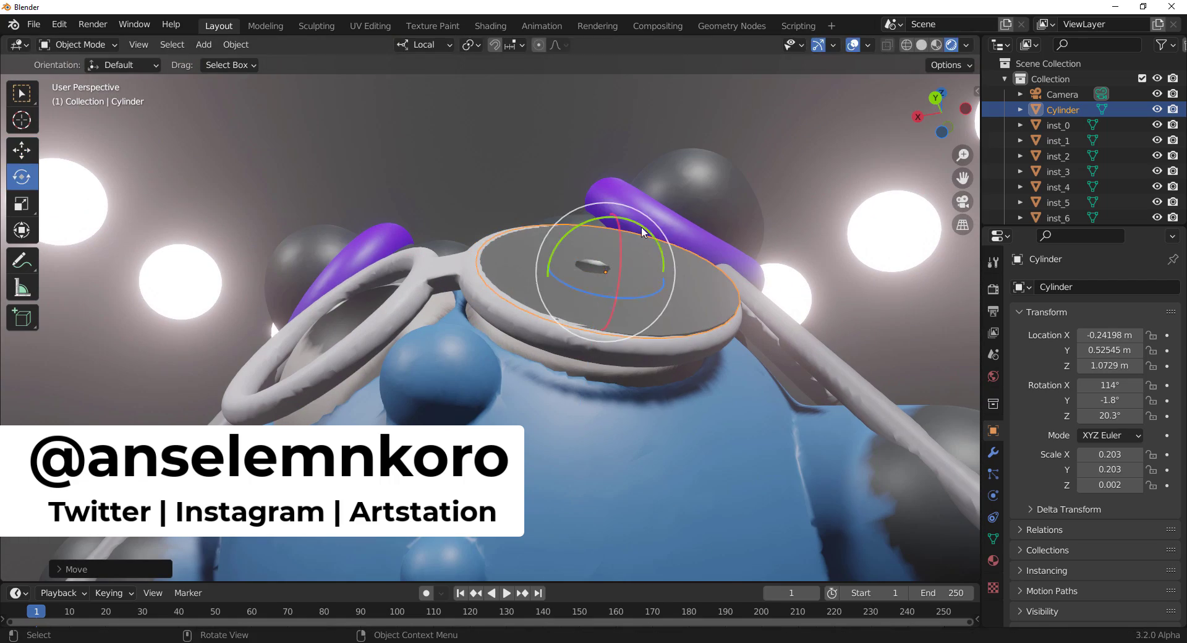
{"action": "left_click_drag", "start_coordinate": [644, 233], "coordinate": [647, 236]}
{"action": "left_click", "coordinate": [21, 150]}
{"action": "left_click", "coordinate": [993, 452]}
{"action": "left_click", "coordinate": [1094, 287]}
{"action": "left_click", "coordinate": [822, 460]}
{"action": "key", "text": "shift+KP_7"}
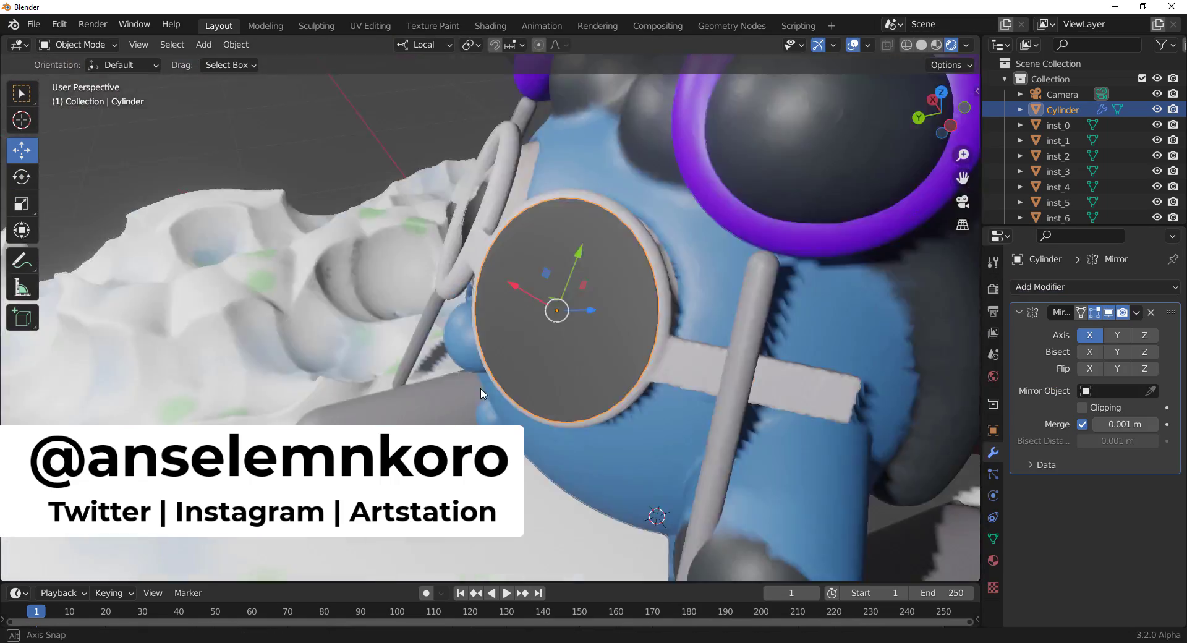
{"action": "key", "text": "ctrl+z"}
Duplicate the lens disc for the other eye, setting its Z rotation to -21° and flipping the sign of its X location
{"action": "key", "text": "shift+d"}
{"action": "left_click", "coordinate": [993, 431]}
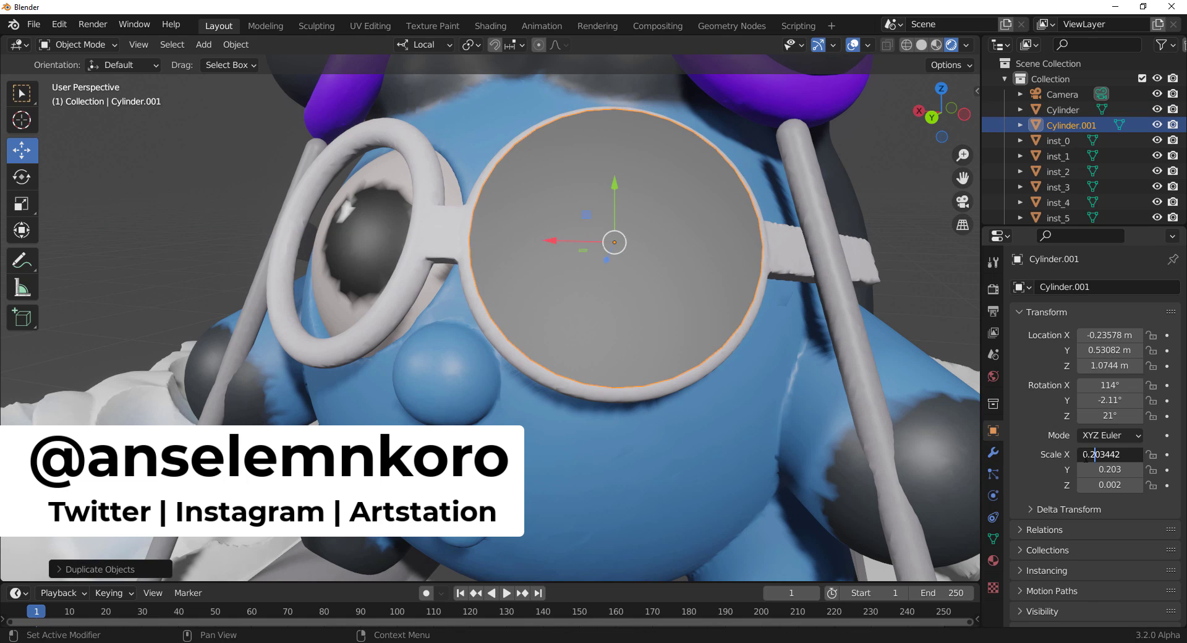
{"action": "key", "text": "ctrl+a"}
{"action": "key", "text": "Return"}
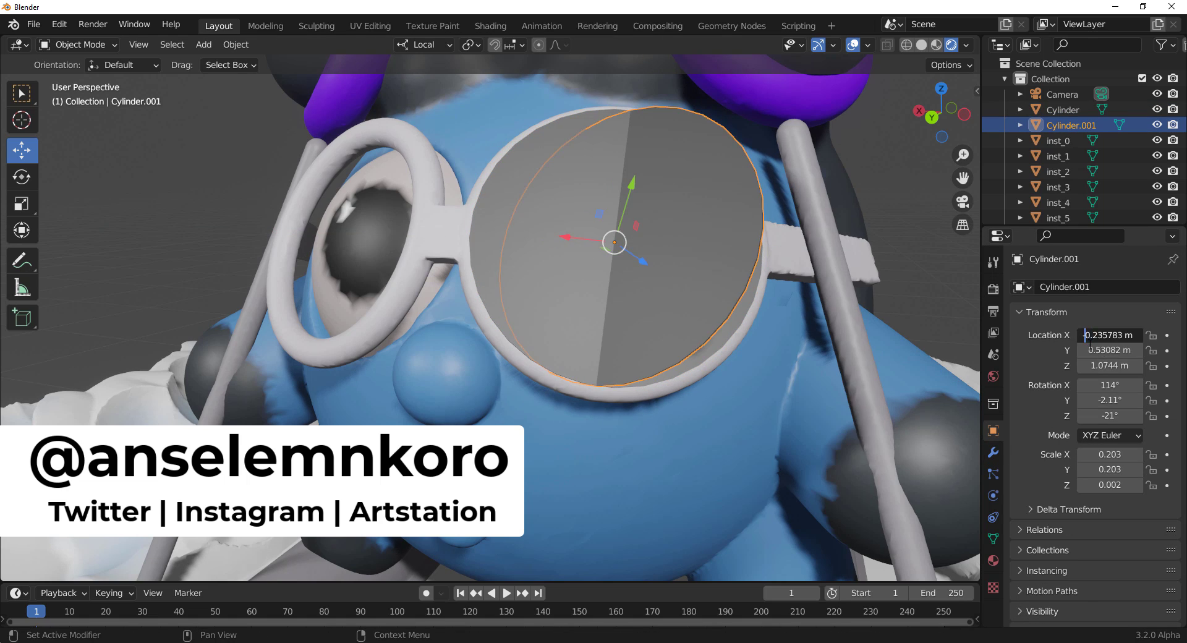
Select both lens discs and switch the render engine to Cycles with GPU Compute as the device
{"action": "middle_click_drag", "start_coordinate": [469, 291], "coordinate": [391, 302]}
{"action": "left_click", "coordinate": [391, 302], "text": "shift"}
{"action": "scroll", "coordinate": [391, 303], "scroll_direction": "down", "scroll_amount": 3}
{"action": "left_click", "coordinate": [993, 289]}
{"action": "left_click", "coordinate": [1132, 287]}
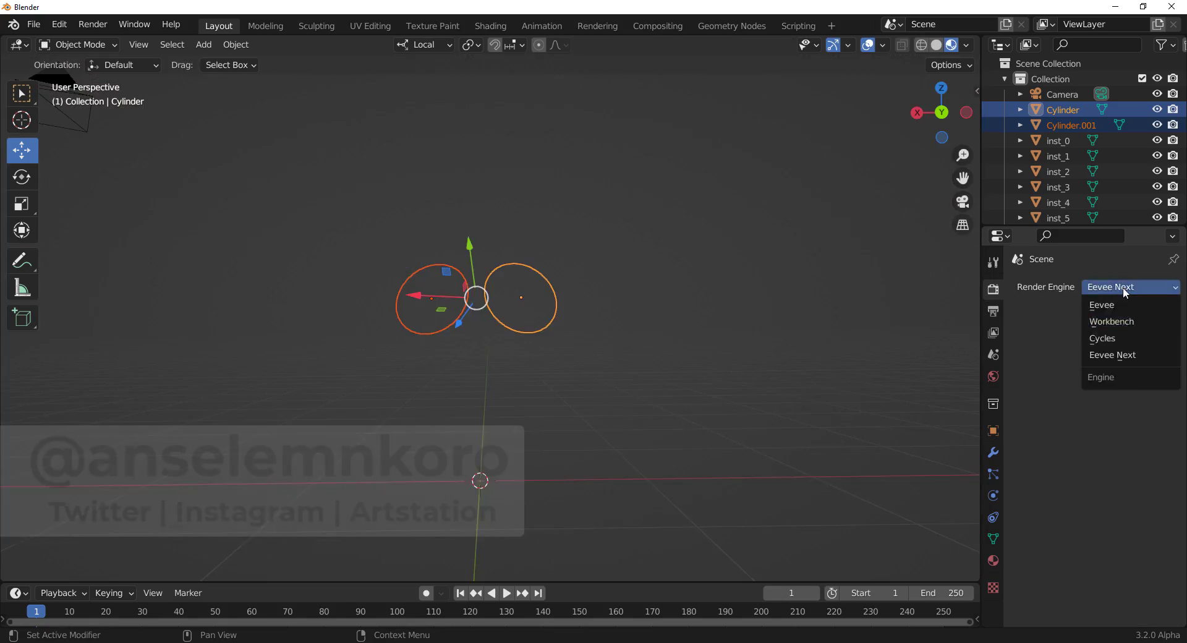
{"action": "left_click", "coordinate": [1113, 344]}
{"action": "left_click", "coordinate": [1129, 325]}
{"action": "left_click", "coordinate": [1113, 363]}
{"action": "middle_click_drag", "start_coordinate": [630, 416], "coordinate": [781, 335]}
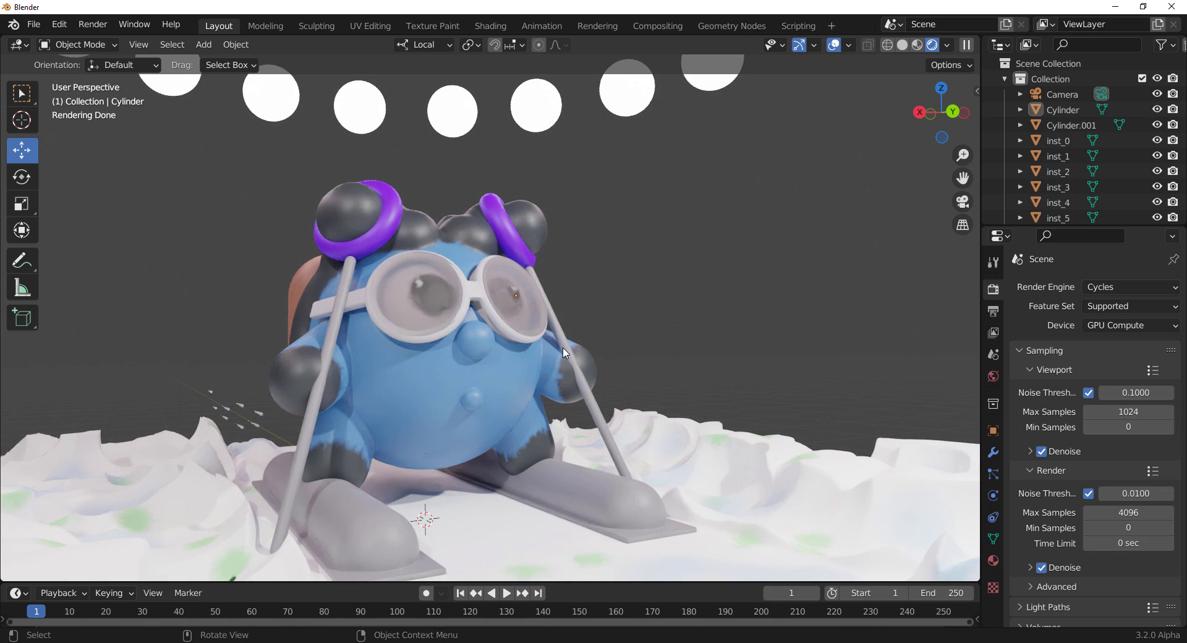